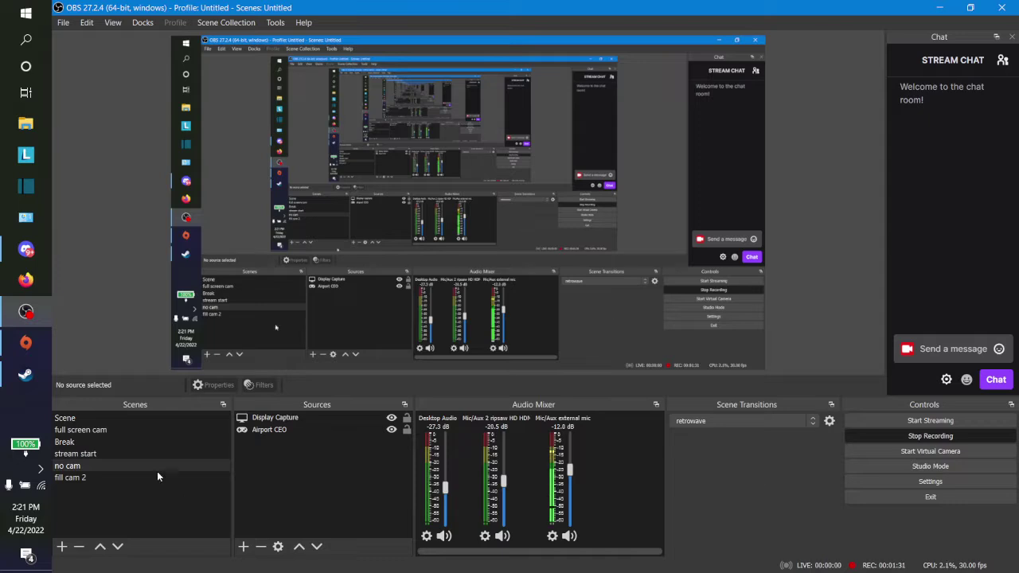
Switch to Steam, launch RPG Maker MZ from the completed downloads, and bring its window to the front.
mouse_move(41, 367)
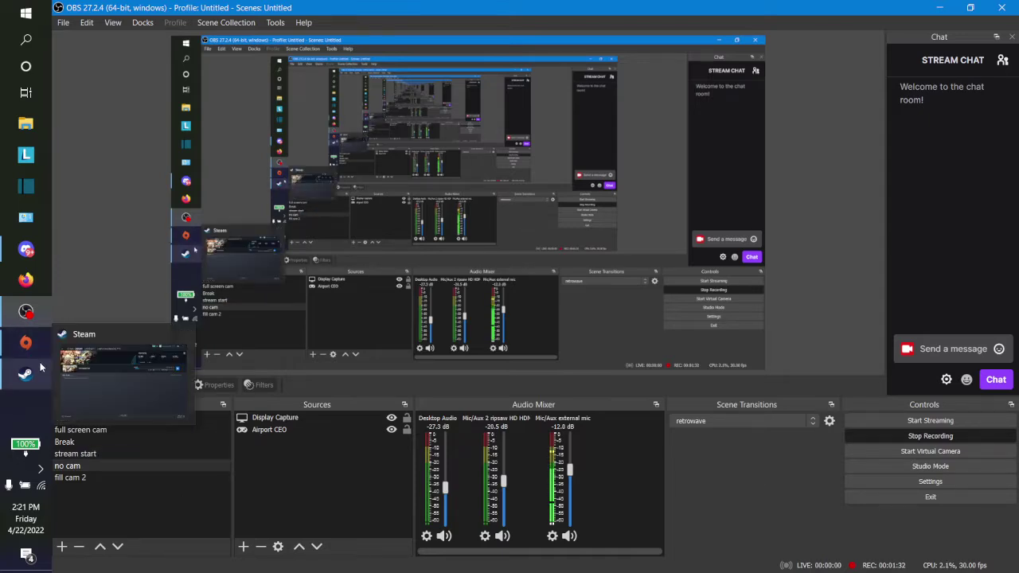
click(133, 381)
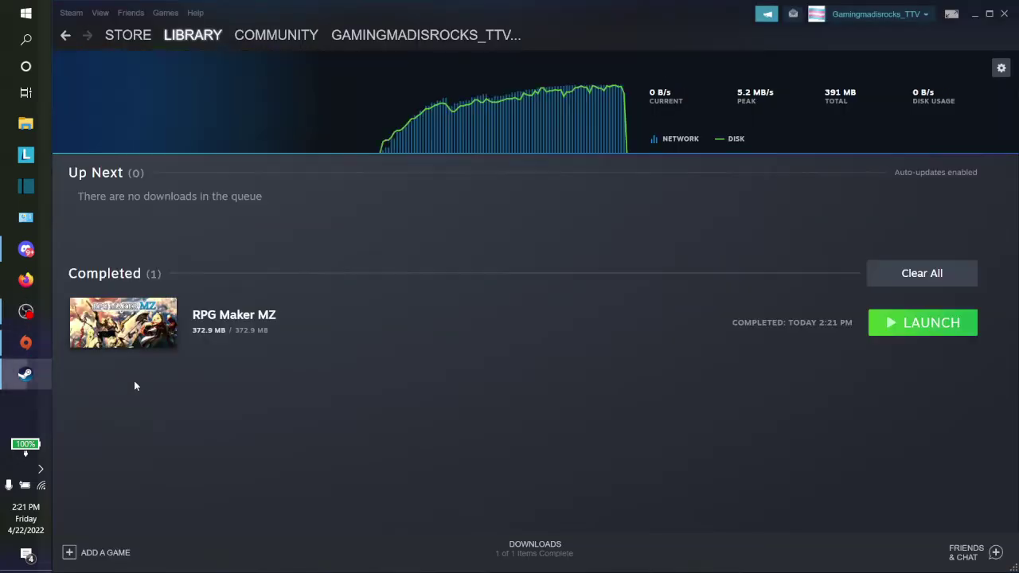
click(932, 325)
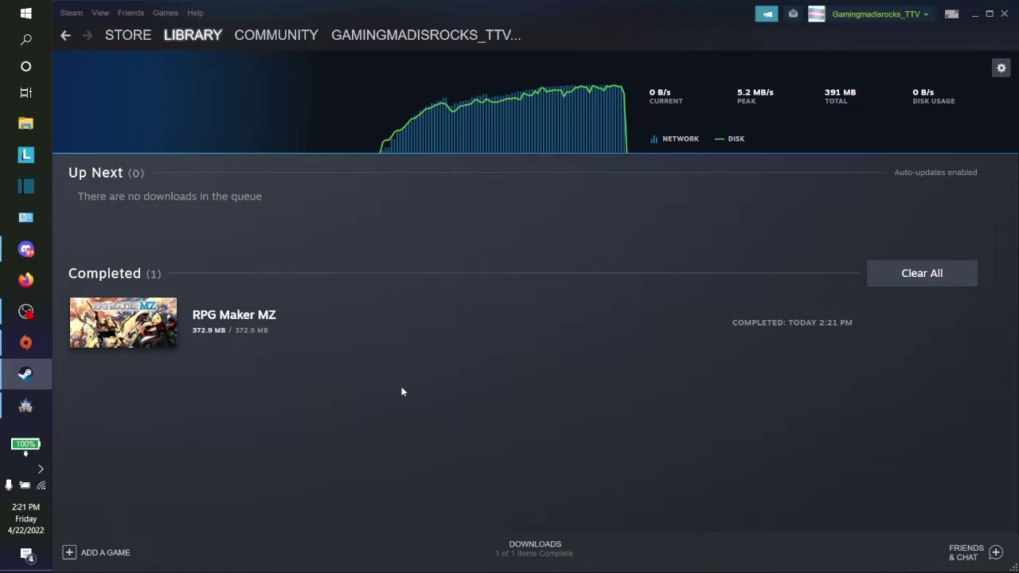
click(36, 412)
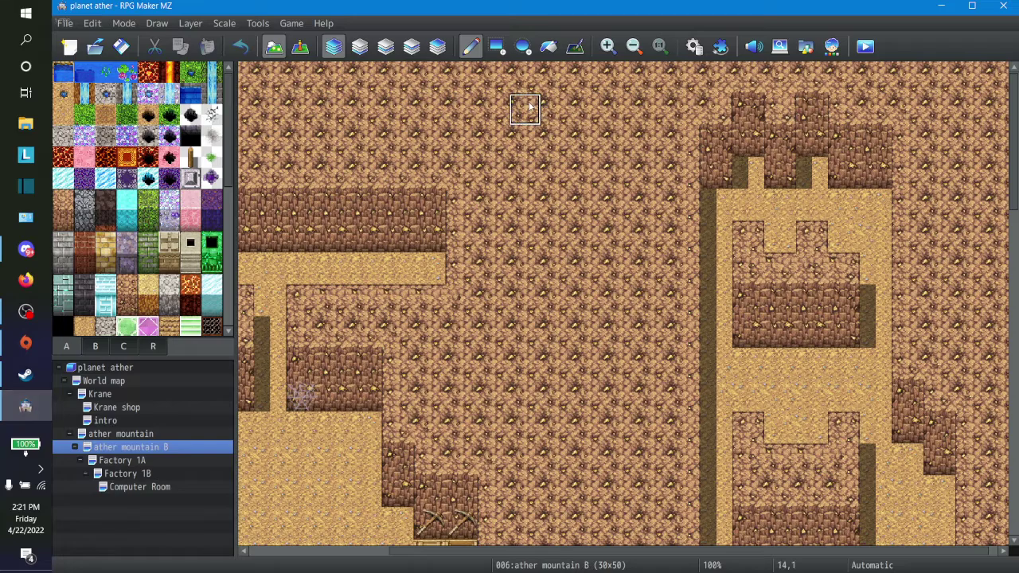
Copy the Dungeon tileset in the database and paste it into the empty slot 0008.
click(635, 46)
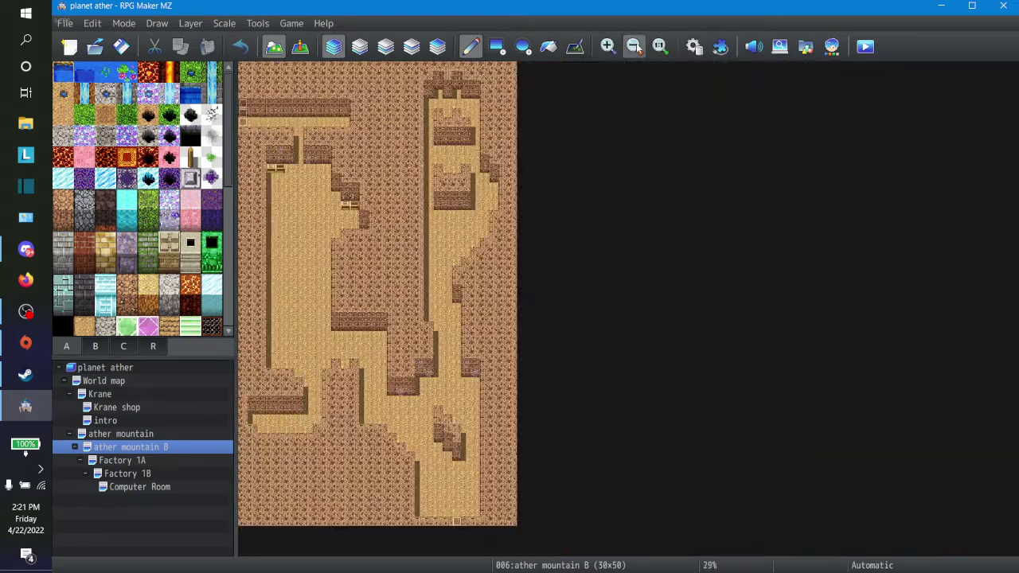
click(608, 46)
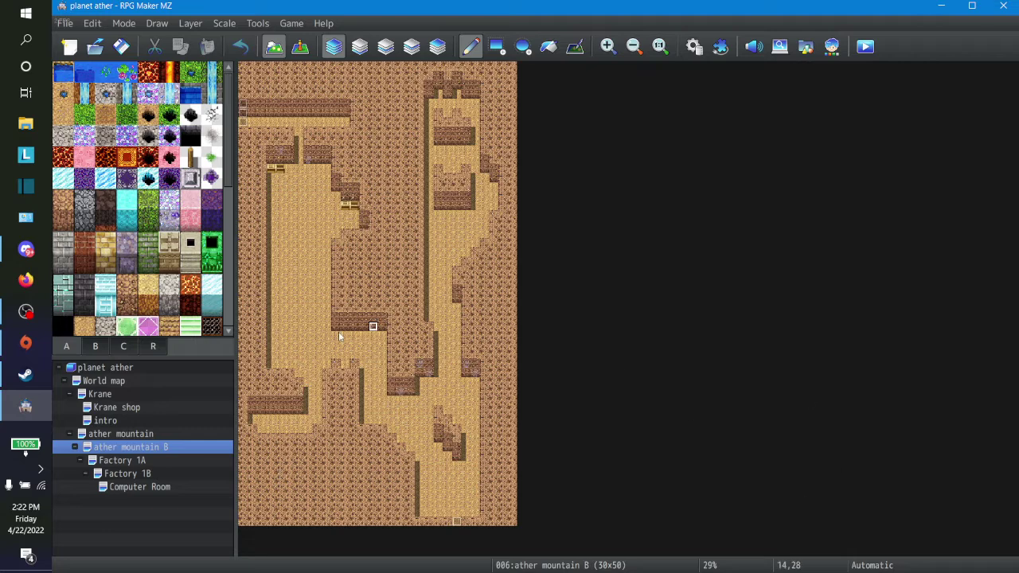
click(720, 46)
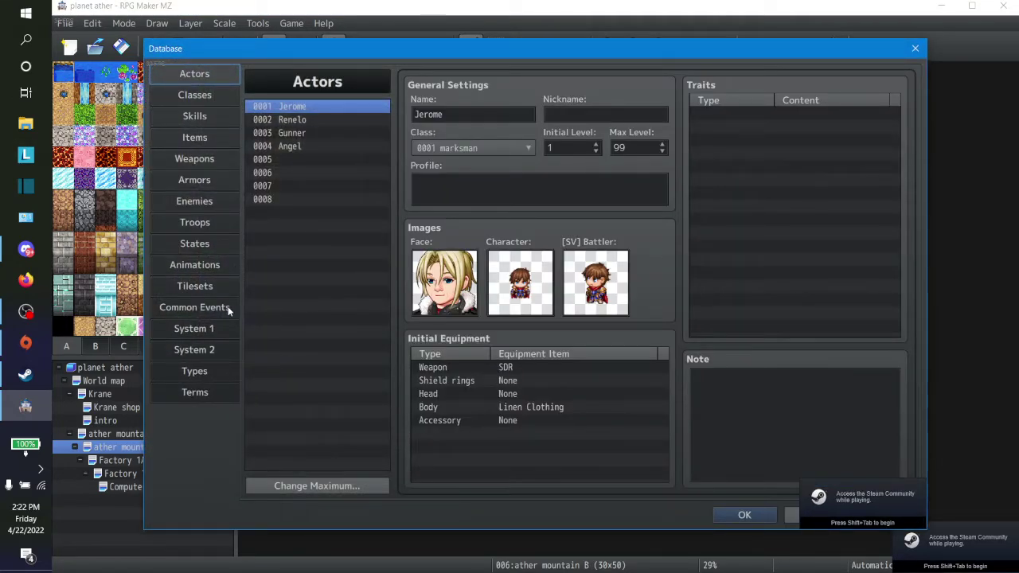
click(212, 285)
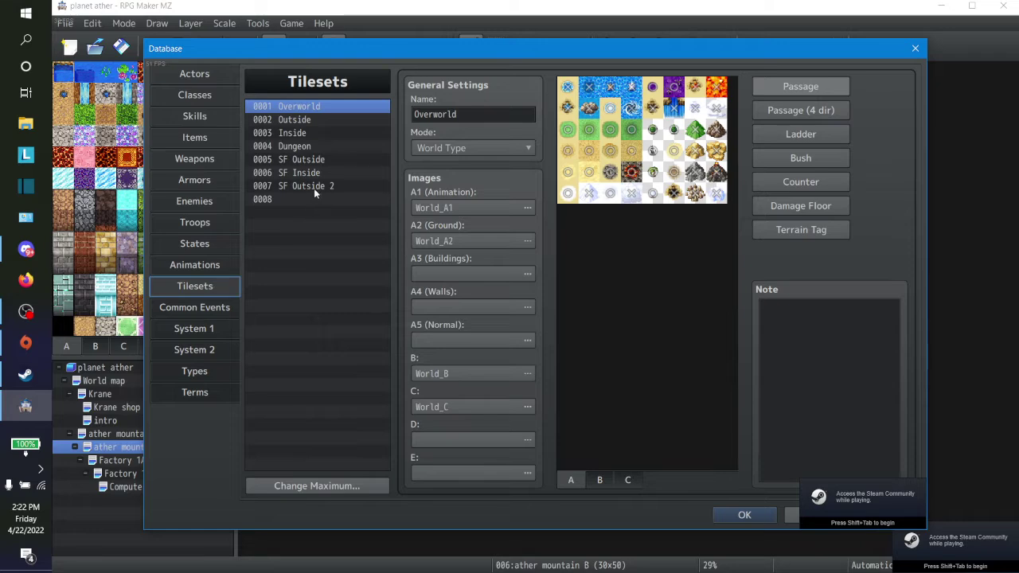
click(314, 189)
click(308, 148)
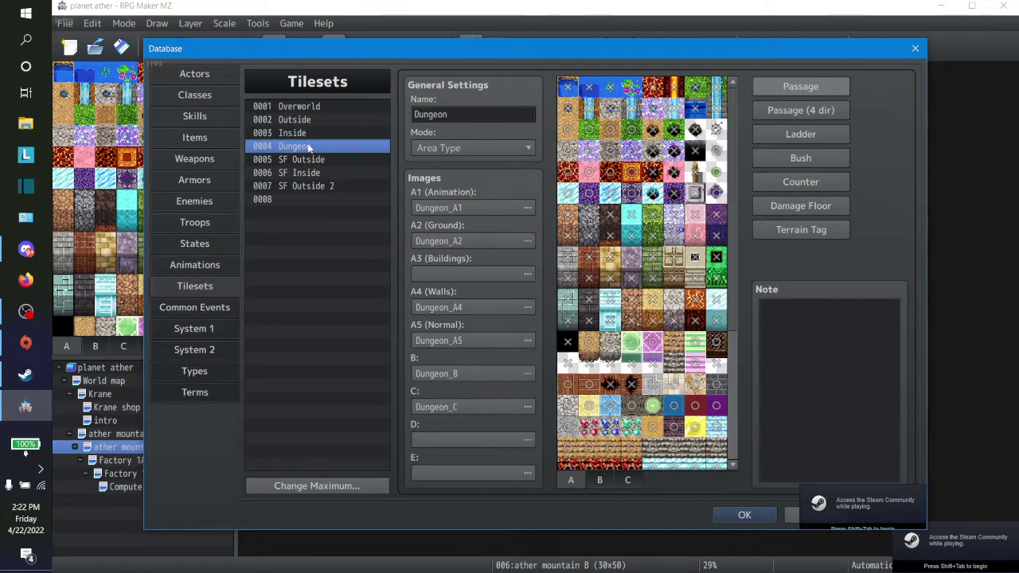
right_click(309, 148)
click(353, 149)
click(303, 200)
right_click(297, 199)
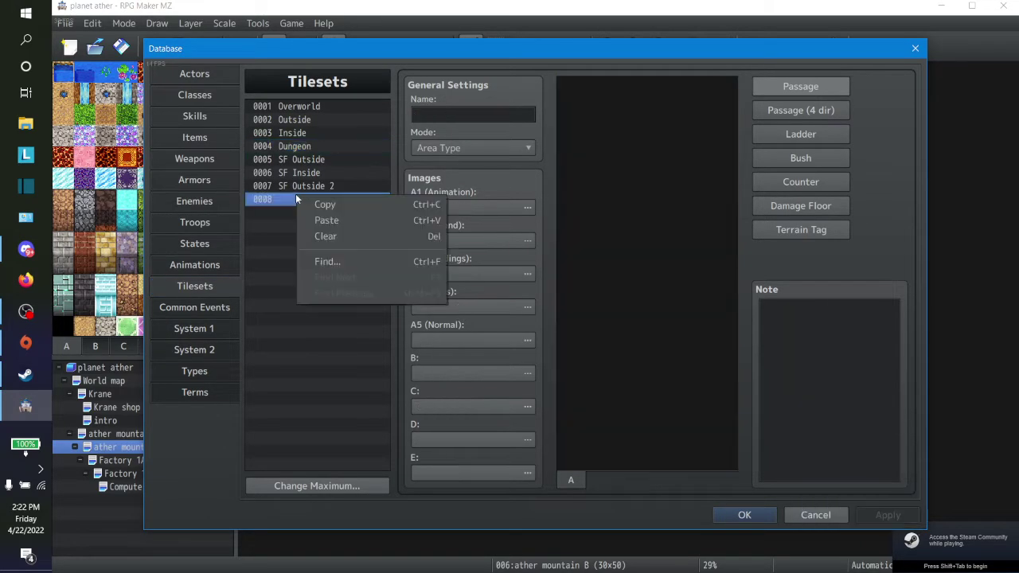
click(326, 220)
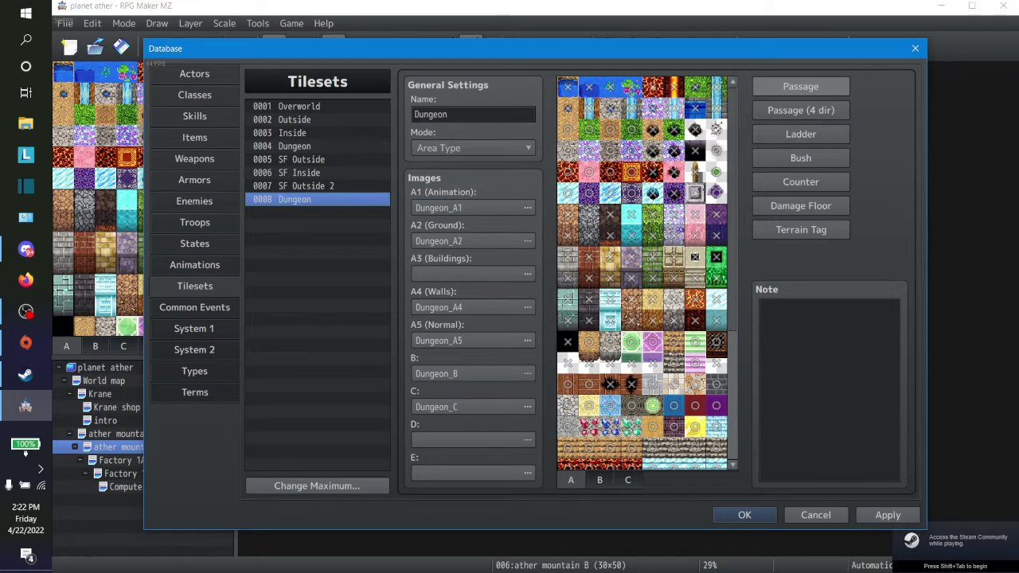
Rename tileset 0008 as "SF Dungeon", apply the change, and close the database.
double_click(432, 116)
click(415, 116)
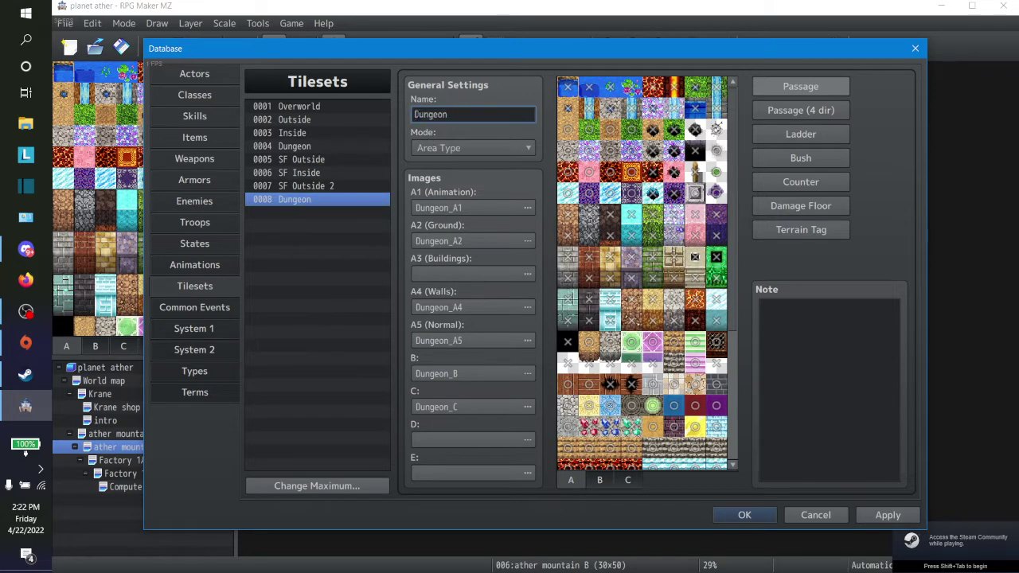
key(Right)
text(SF)
click(886, 516)
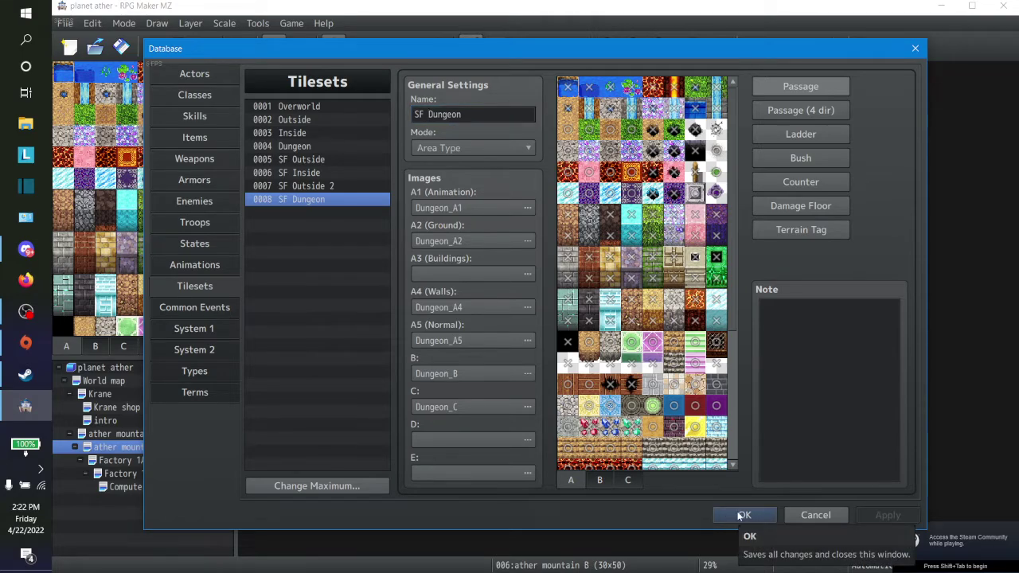
click(742, 515)
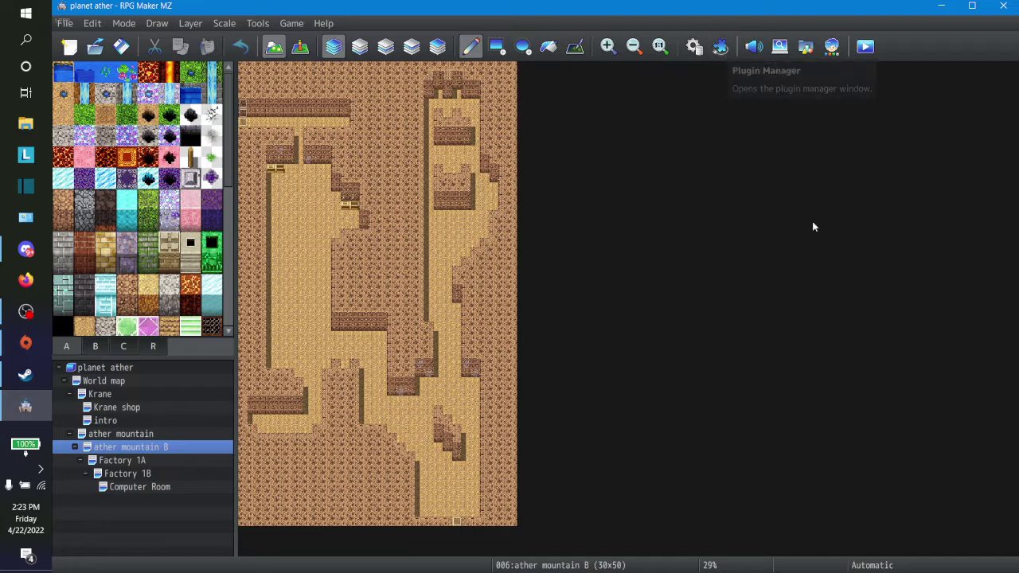
Open the Resource Manager and show the img/tilesets folder.
click(720, 46)
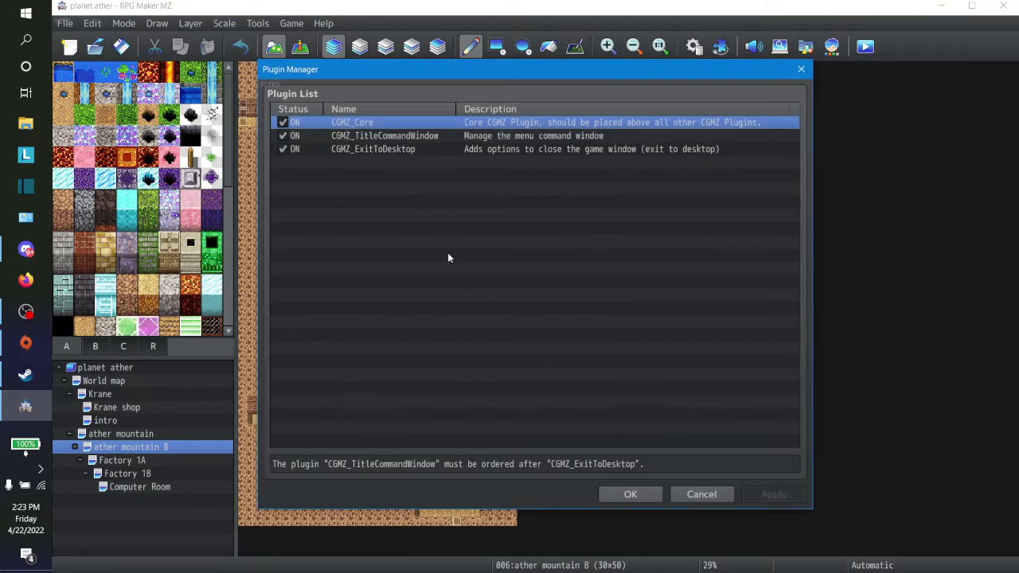
click(699, 496)
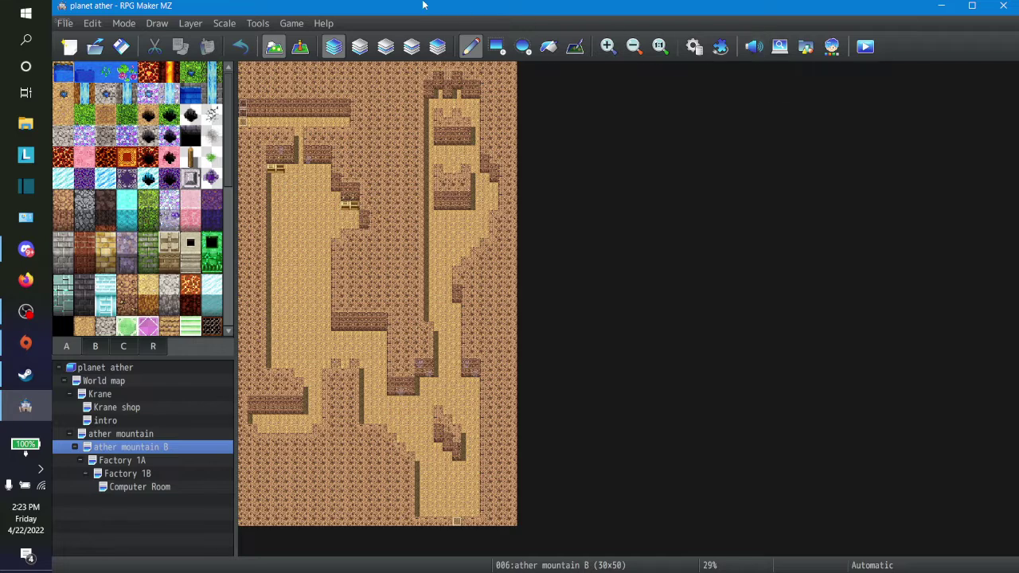
click(295, 27)
mouse_move(257, 24)
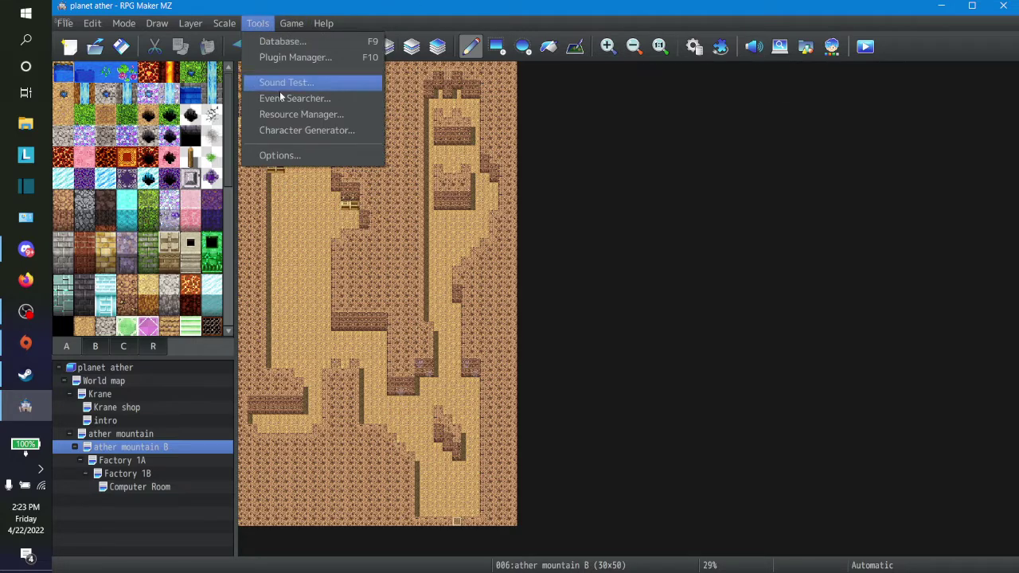
click(301, 115)
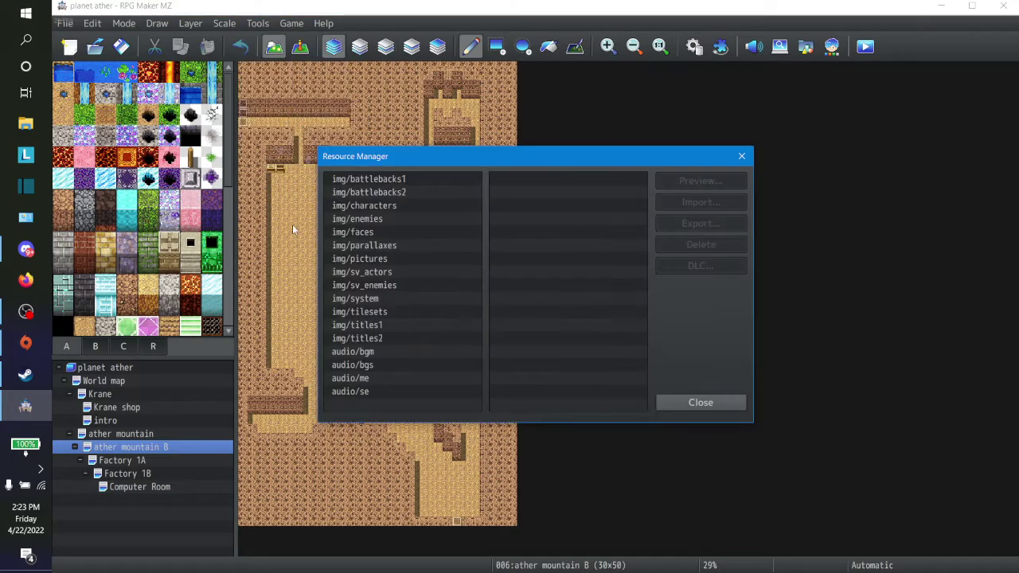
click(400, 181)
click(401, 193)
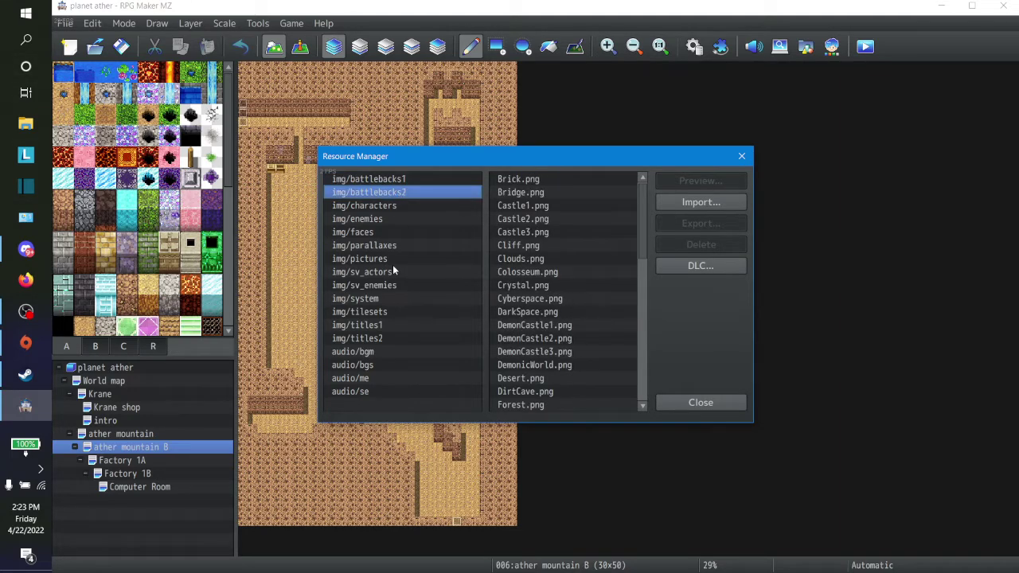
click(382, 312)
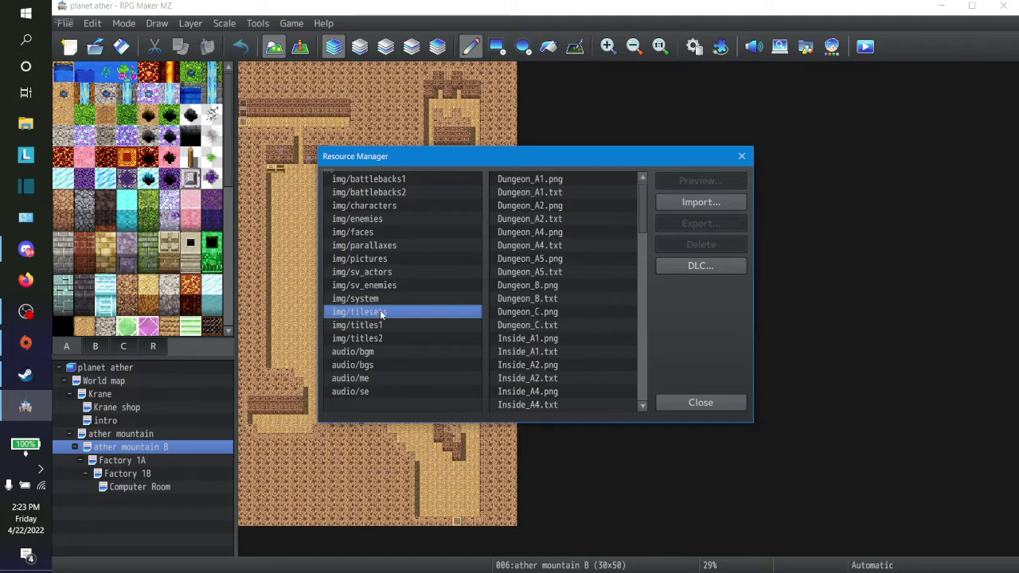
Copy the path of RPG Maker MZ's dlc folder from the DLC import dialog, then cancel the dialog.
click(701, 204)
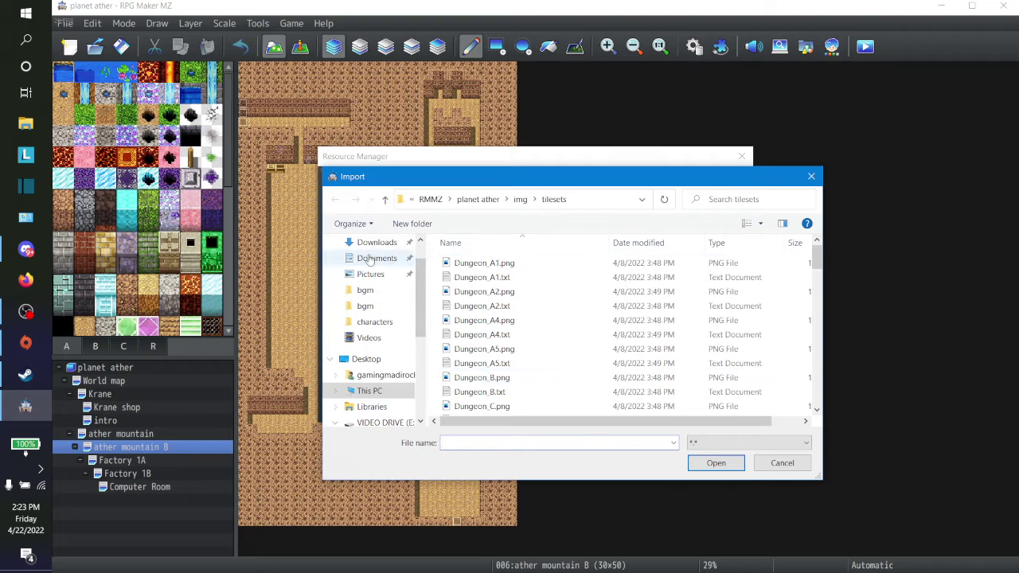
click(774, 462)
click(700, 268)
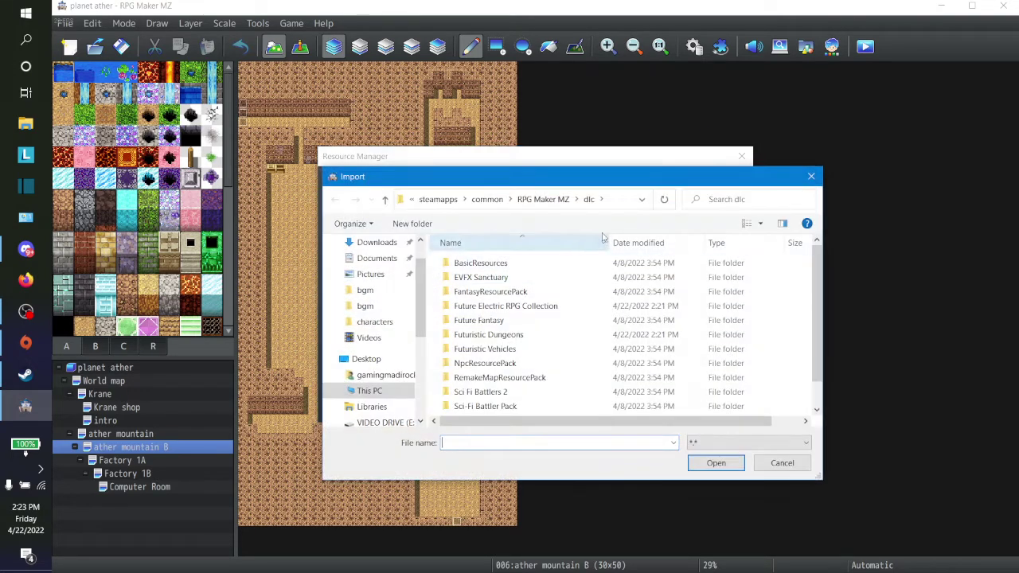
click(623, 199)
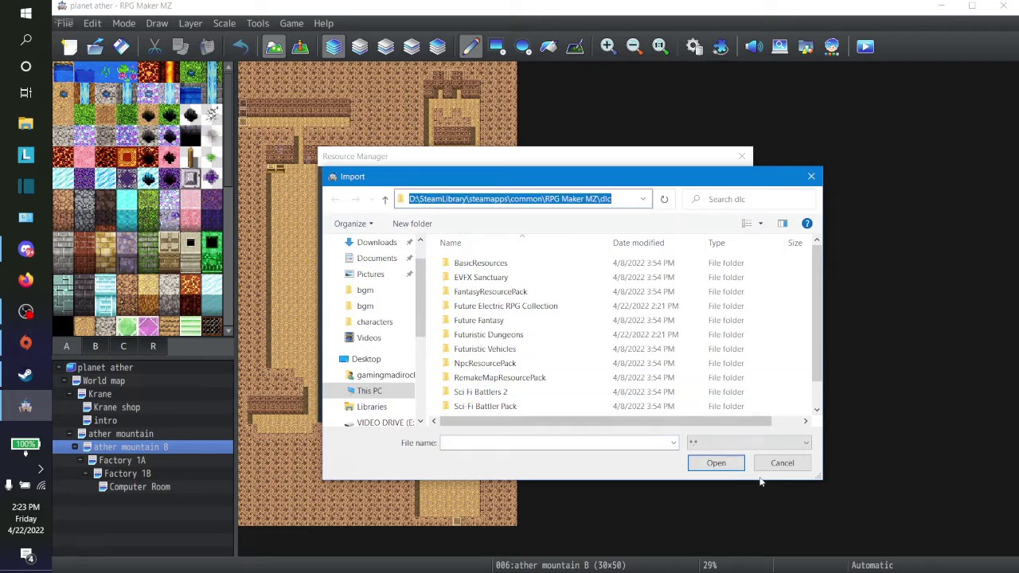
click(783, 463)
Start a tileset import and go to D:\SteamLibrary\steamapps\common\RPG Maker MZ\dlc, opening the Tilesets folder inside Futuristic Dungeons.
click(700, 203)
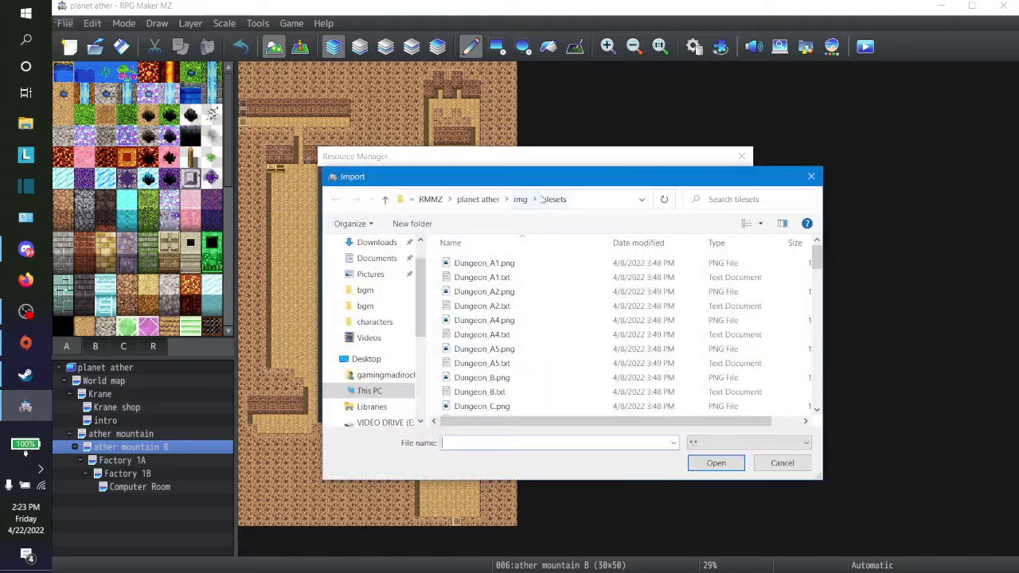
click(586, 199)
text(C:\Program Files (x86)\Steam\steamapps\common\RPG Maker MZ\dlc)
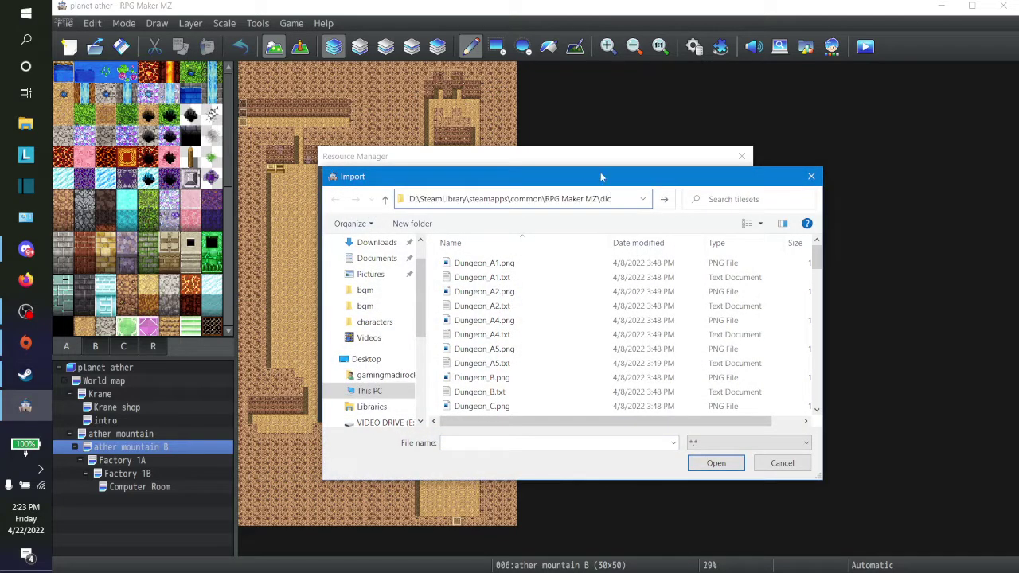
key(Return)
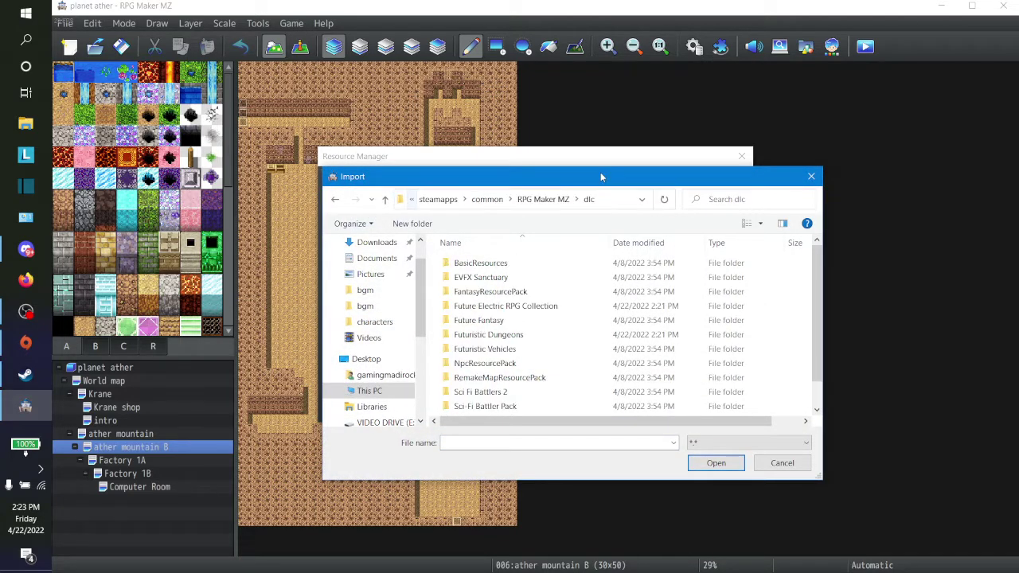
double_click(526, 338)
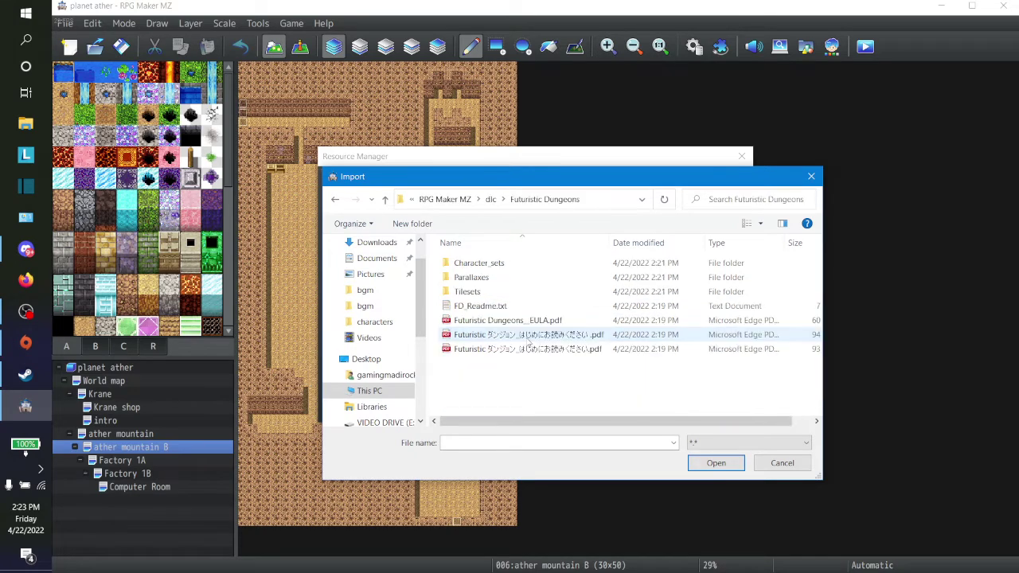
double_click(505, 297)
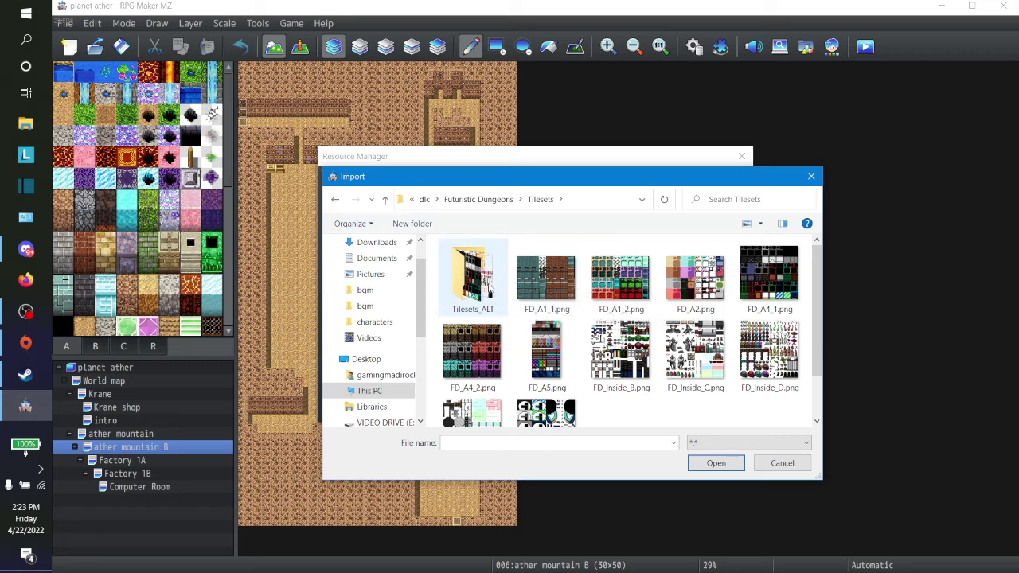
Import all PNG files from FD_A1_1.png to FD_Inside_E_2.png, leaving out the Tilesets_ALT folder, and close the Resource Manager.
double_click(482, 286)
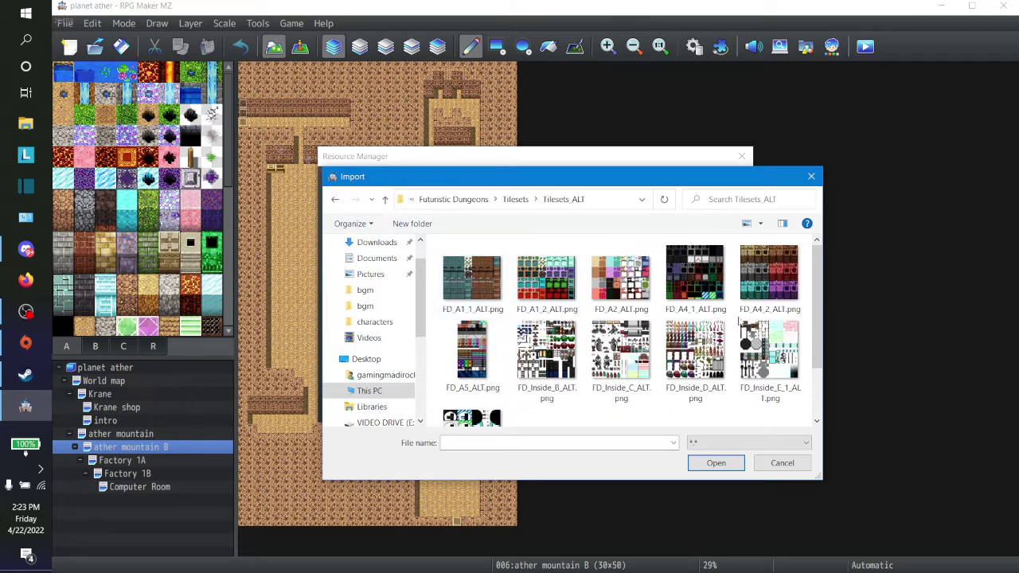
click(515, 200)
click(546, 274)
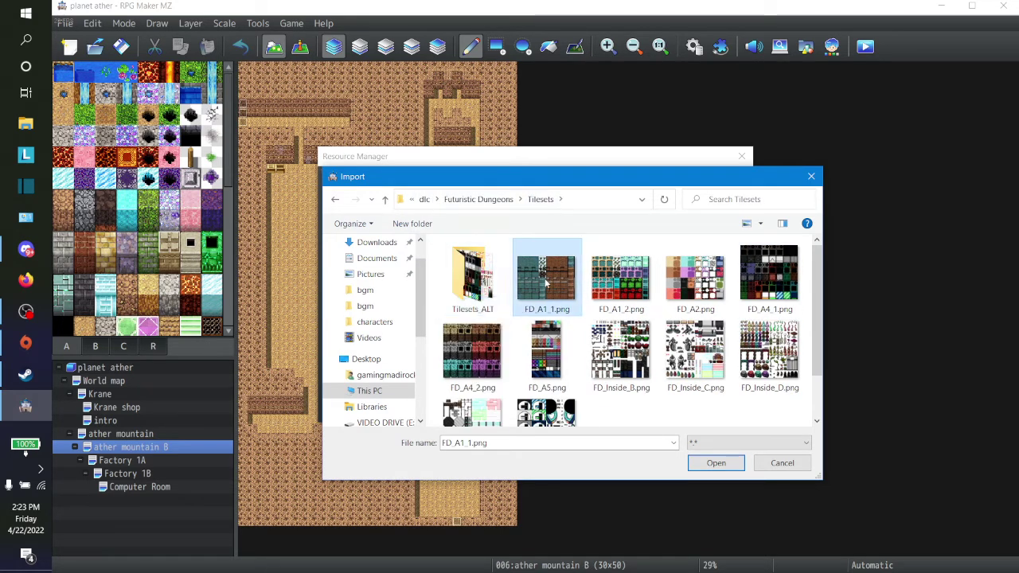
scroll(547, 285, down, 1)
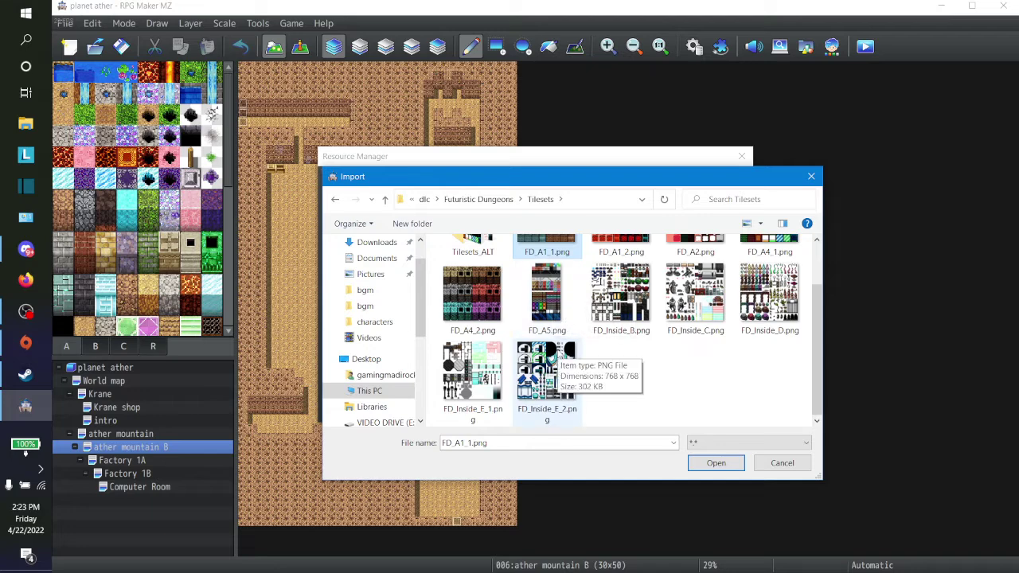
shift+click(546, 362)
scroll(631, 369, up, 1)
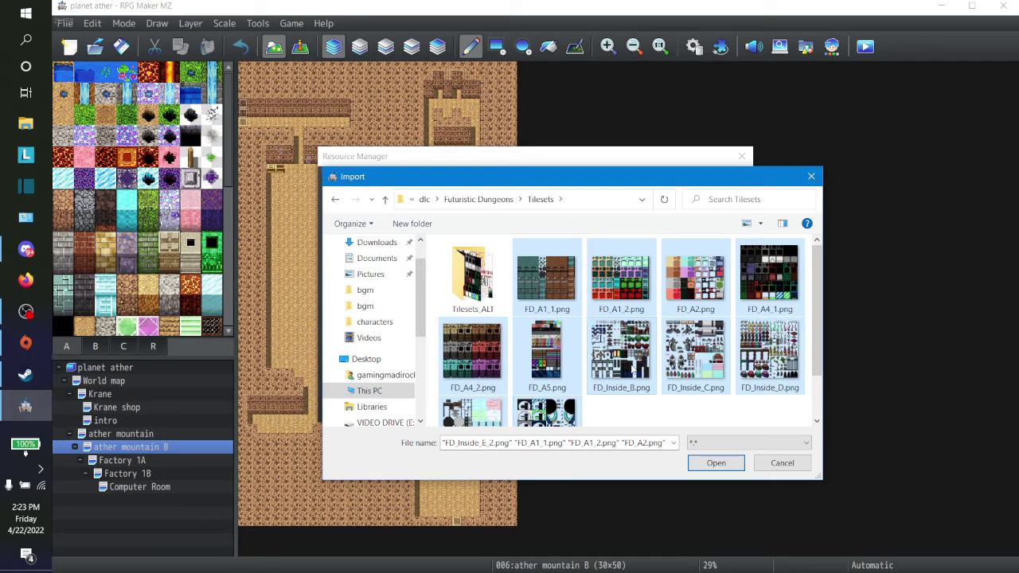
click(715, 462)
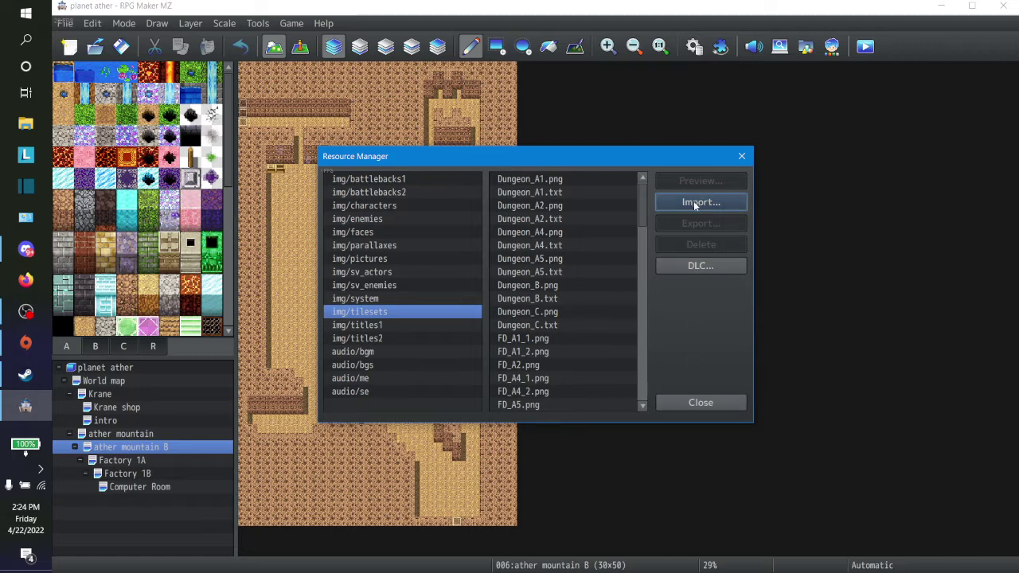
click(699, 403)
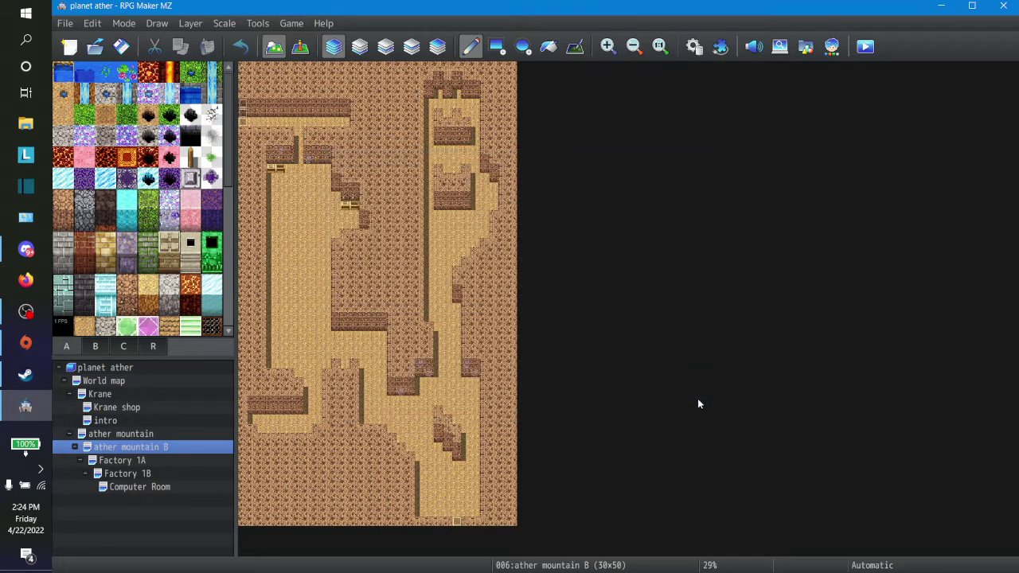
Open the project's Database at the Tilesets settings for SF Dungeon.
click(254, 25)
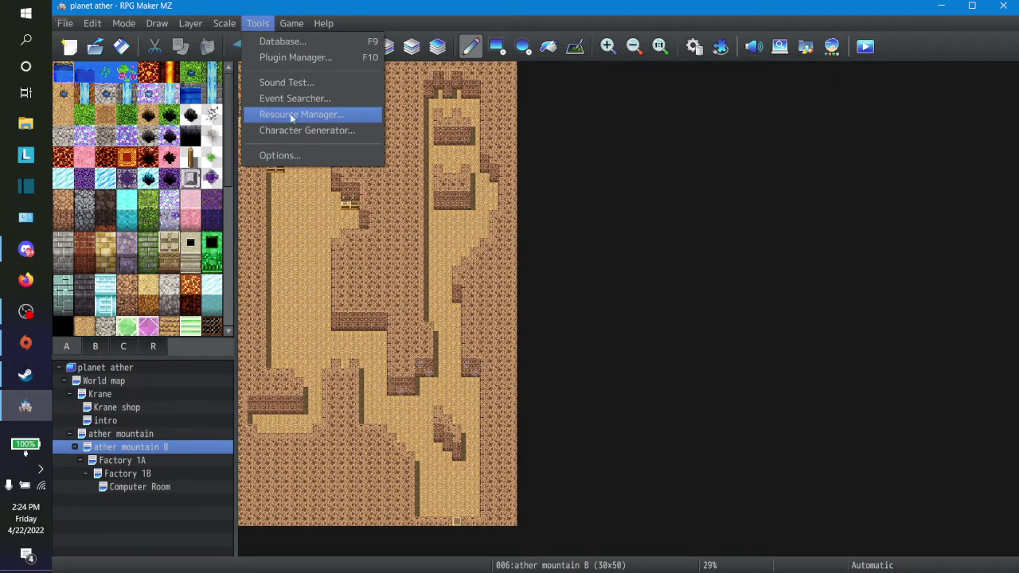
click(824, 197)
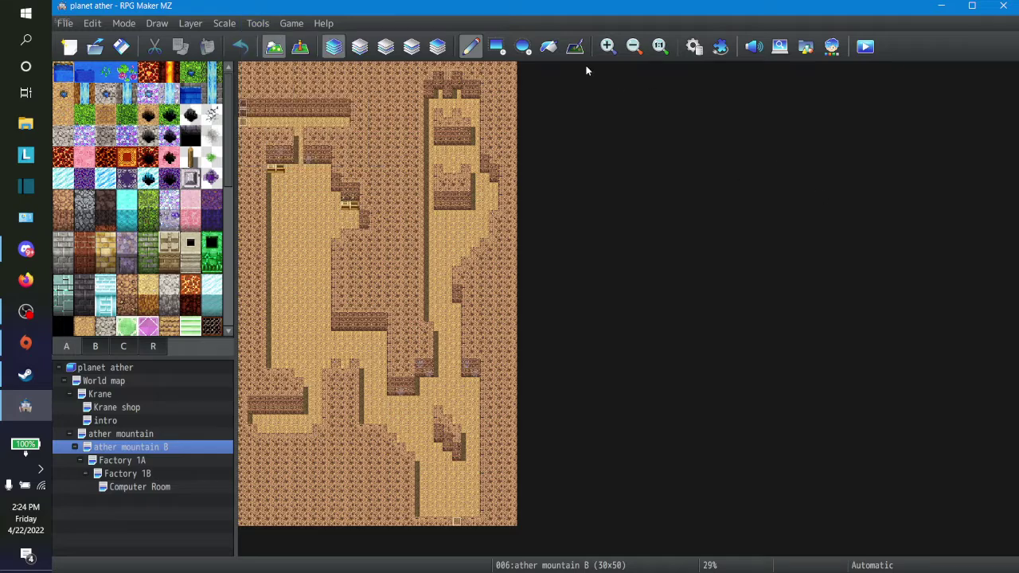
click(293, 24)
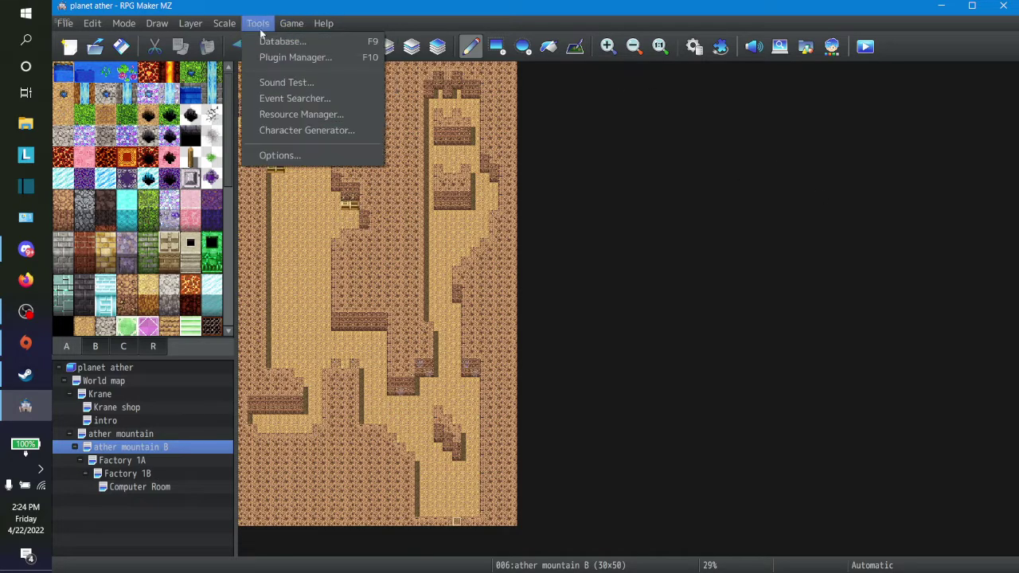
click(278, 39)
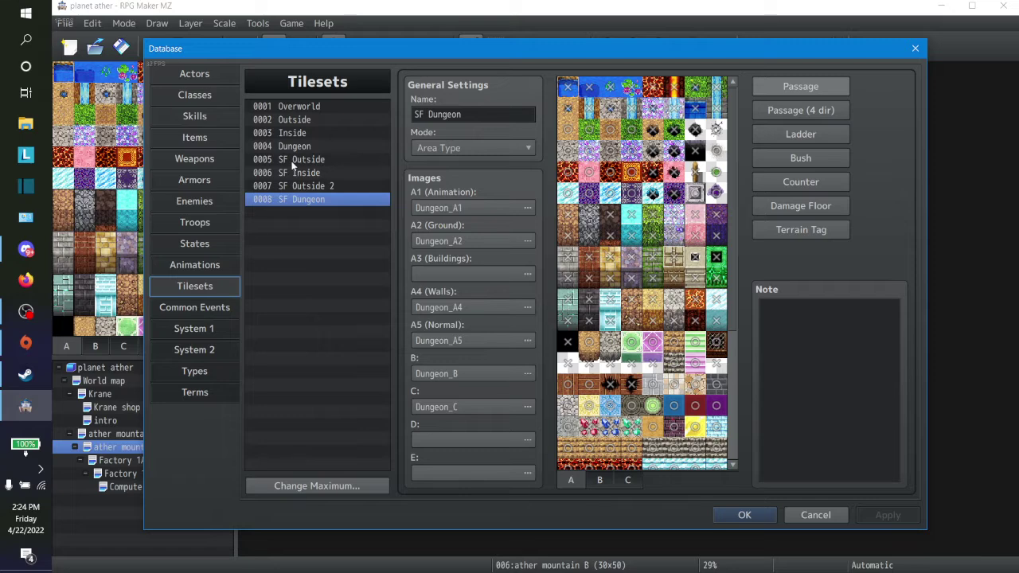
Compare the FD_A1_1 and FD_A1_2 images and assign FD_A1_1 as SF Dungeon's A1 (Animation) image.
click(467, 205)
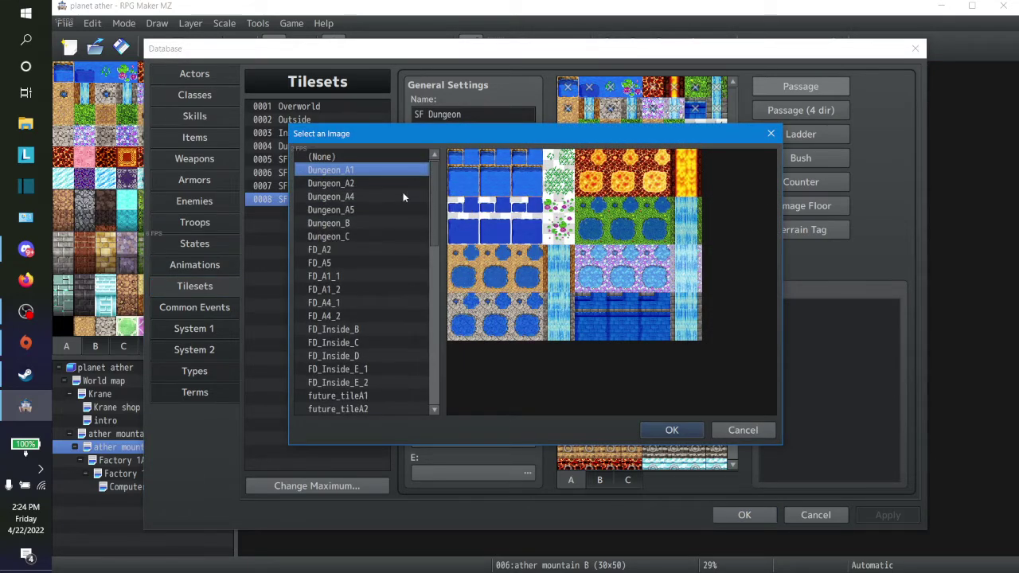
click(322, 251)
click(363, 170)
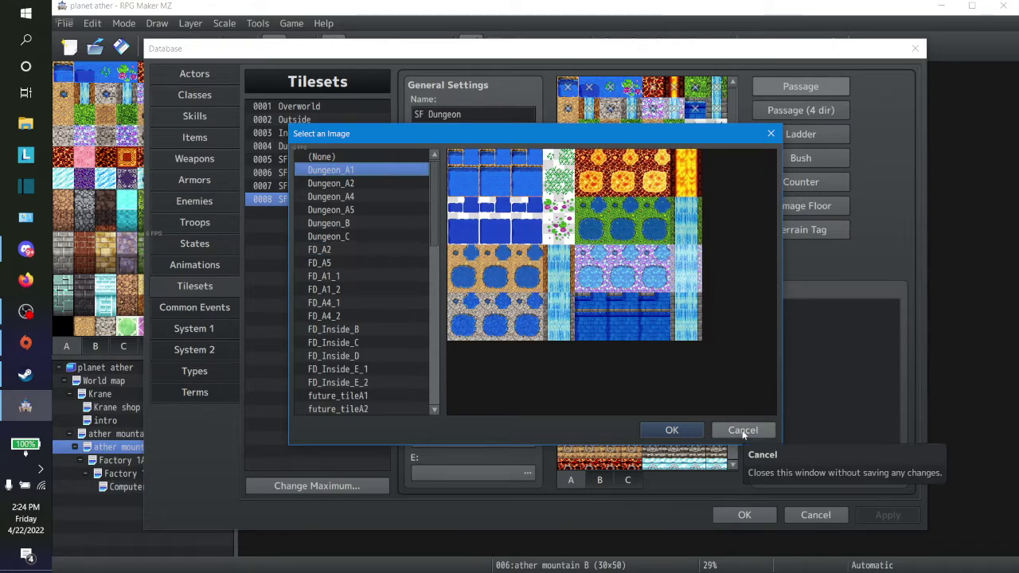
click(334, 276)
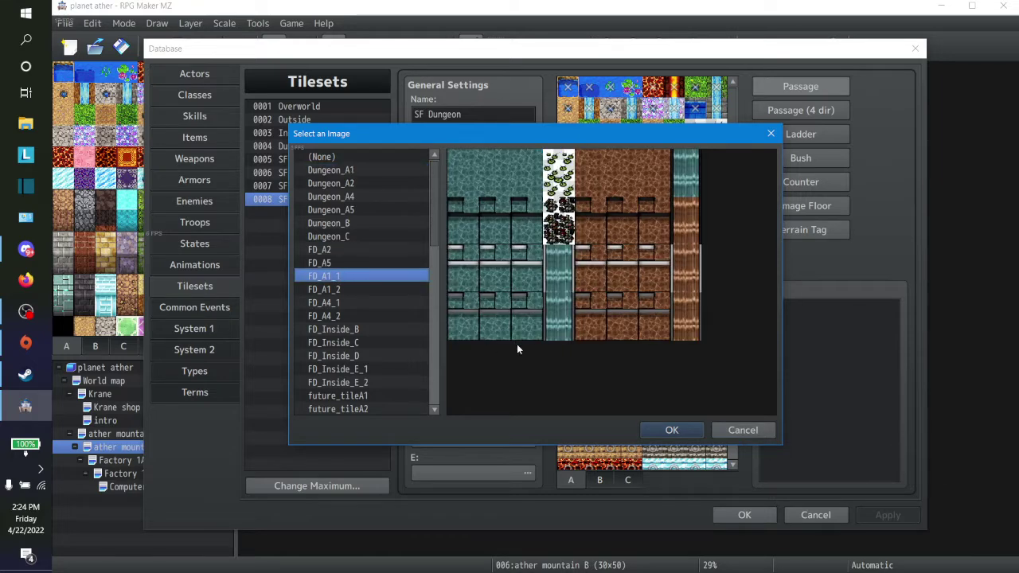
click(341, 289)
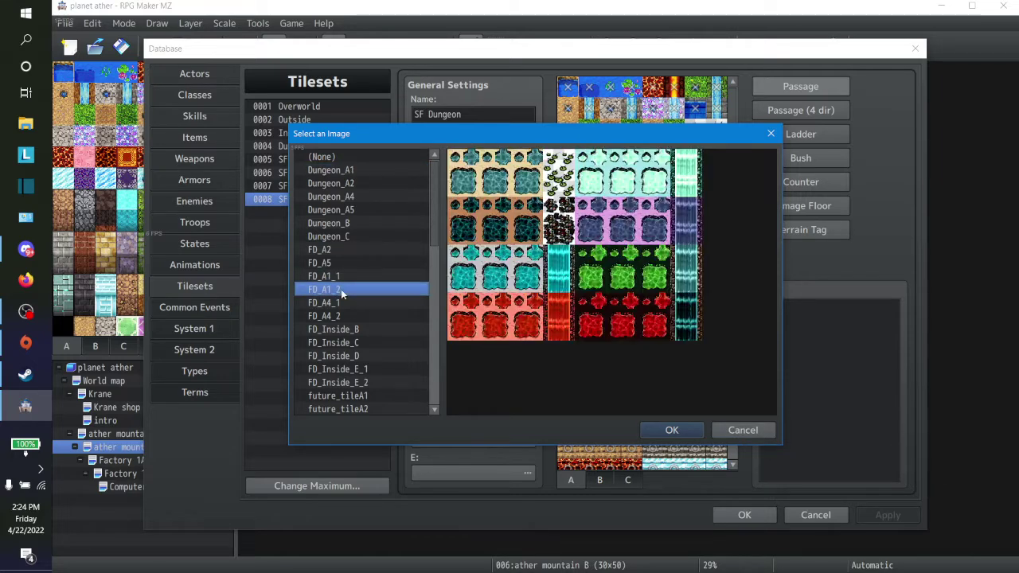
click(344, 276)
click(347, 290)
click(344, 277)
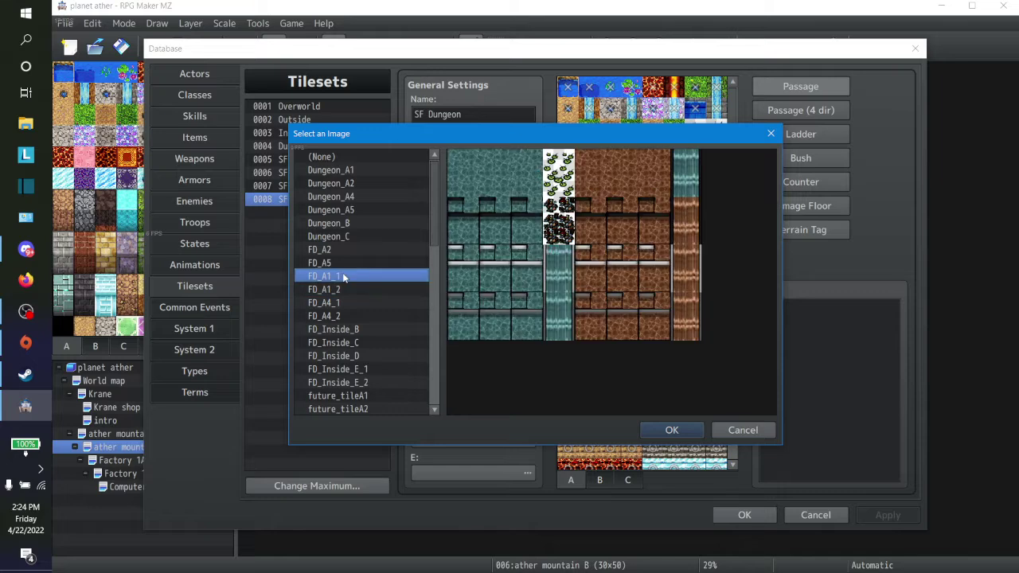
click(342, 289)
click(344, 304)
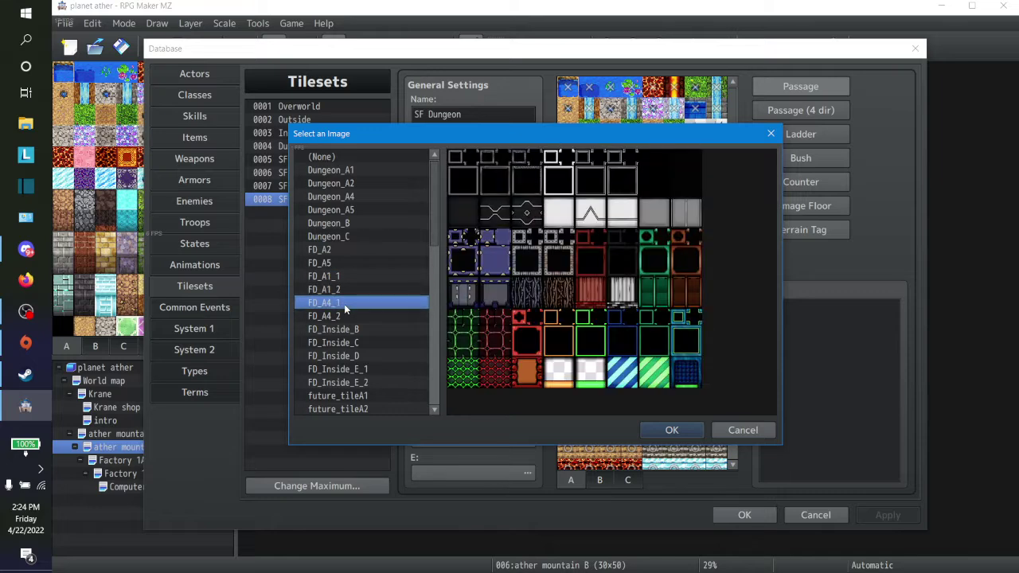
click(345, 277)
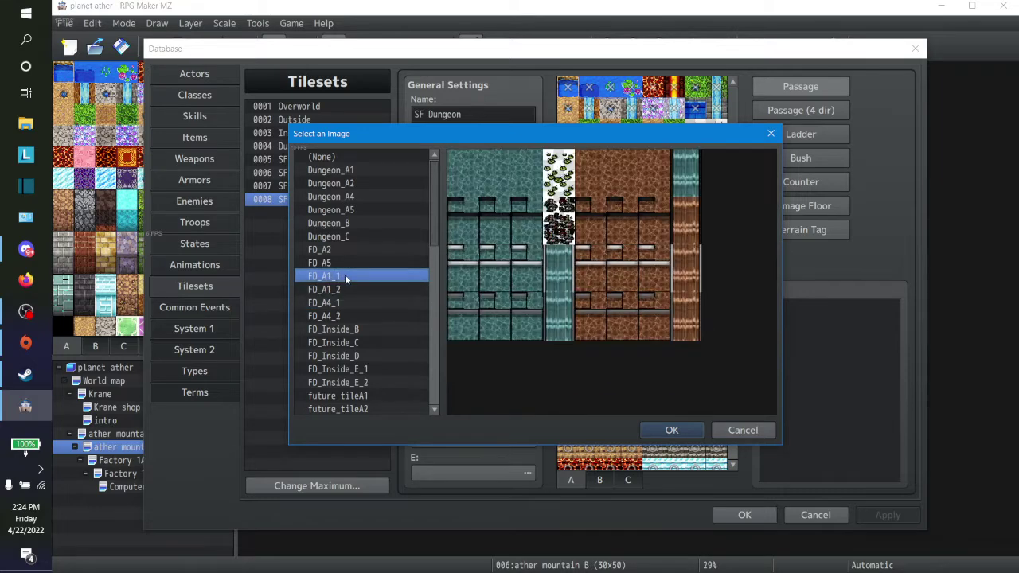
click(673, 430)
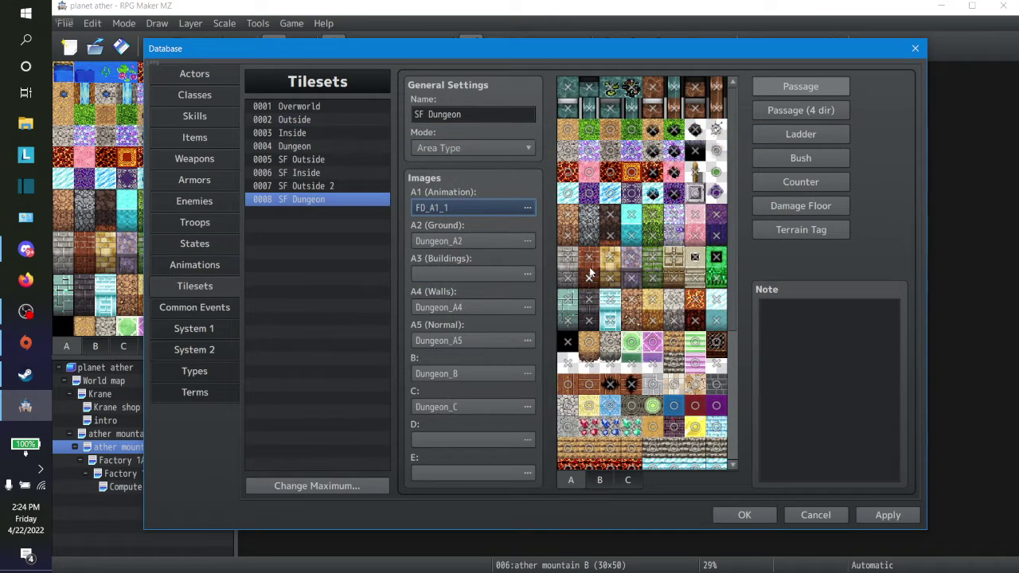
Assign FD_A2 as SF Dungeon's A2 (Ground) image.
double_click(467, 241)
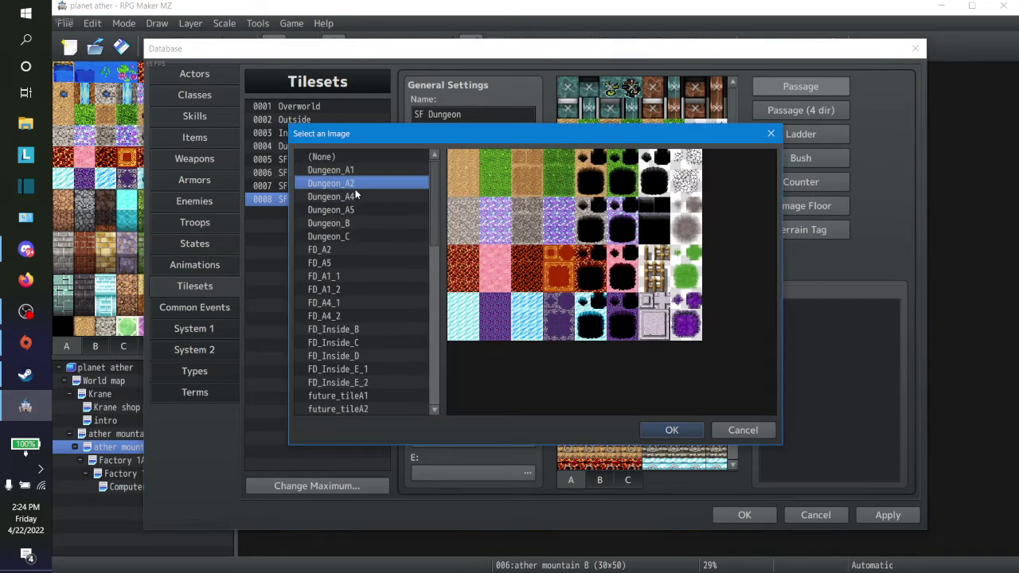
click(341, 289)
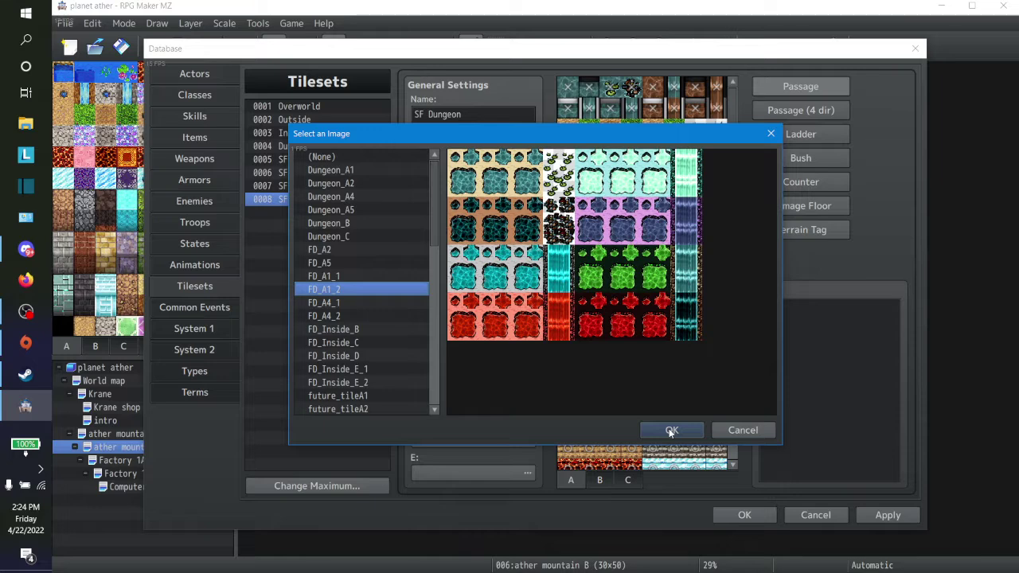
click(329, 249)
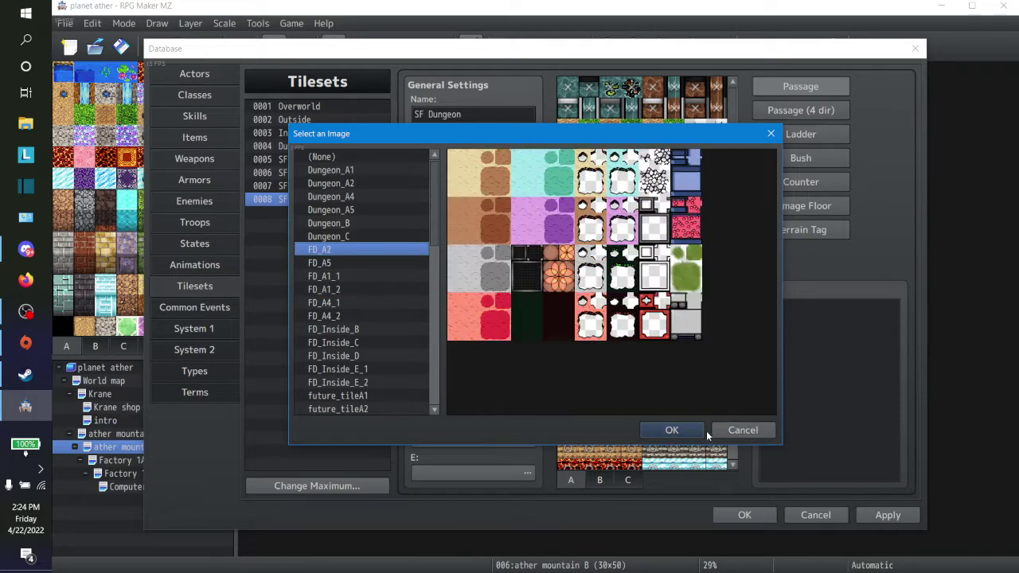
click(672, 430)
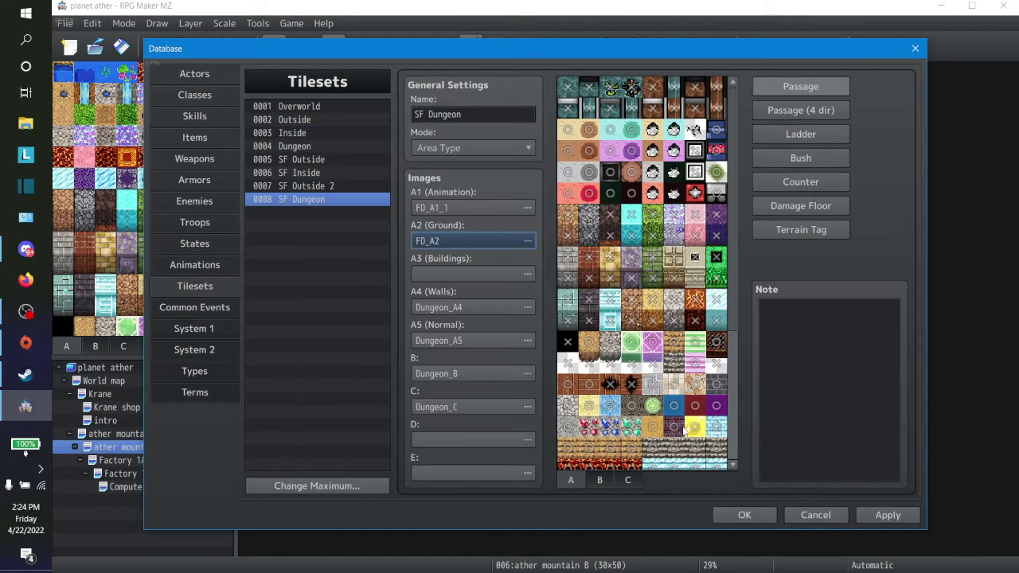
Browse the available images for A3 (Buildings), previewing future_tileA1 through future_tileA5_inside, and cancel without choosing one.
double_click(482, 274)
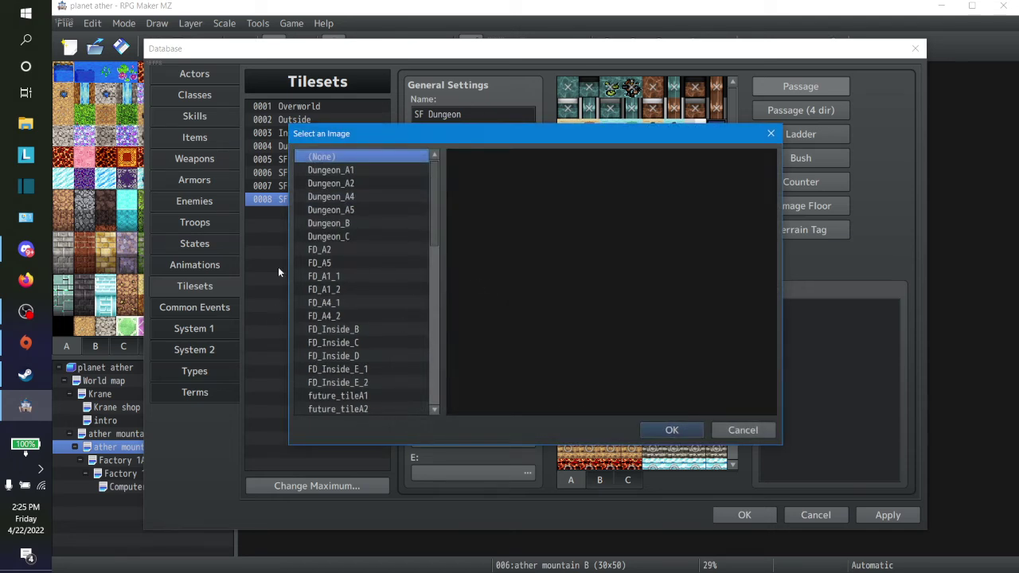
scroll(377, 329, down, 4)
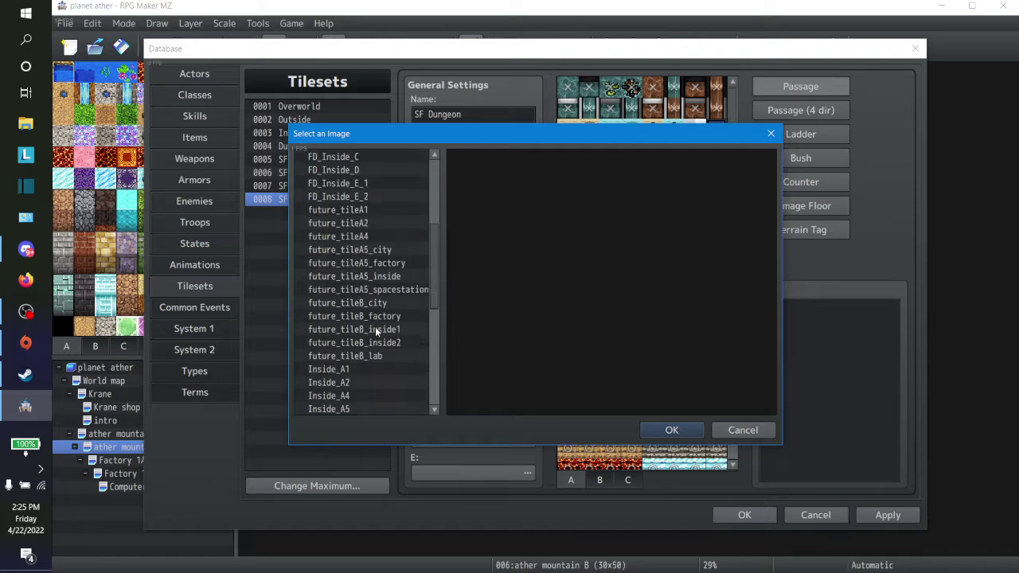
click(366, 210)
click(363, 226)
click(372, 235)
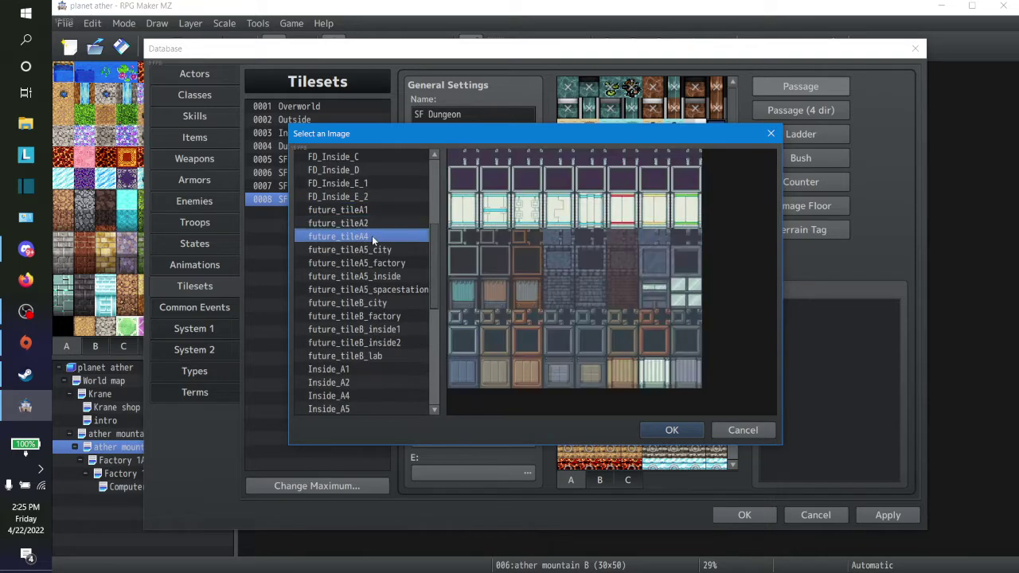
click(389, 251)
click(383, 263)
click(390, 278)
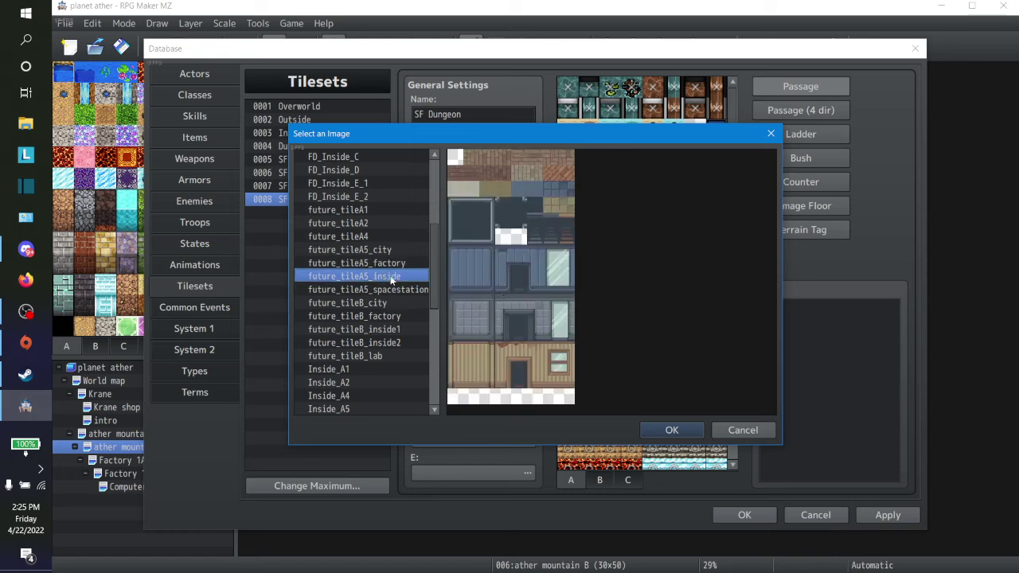
scroll(399, 305, down, 7)
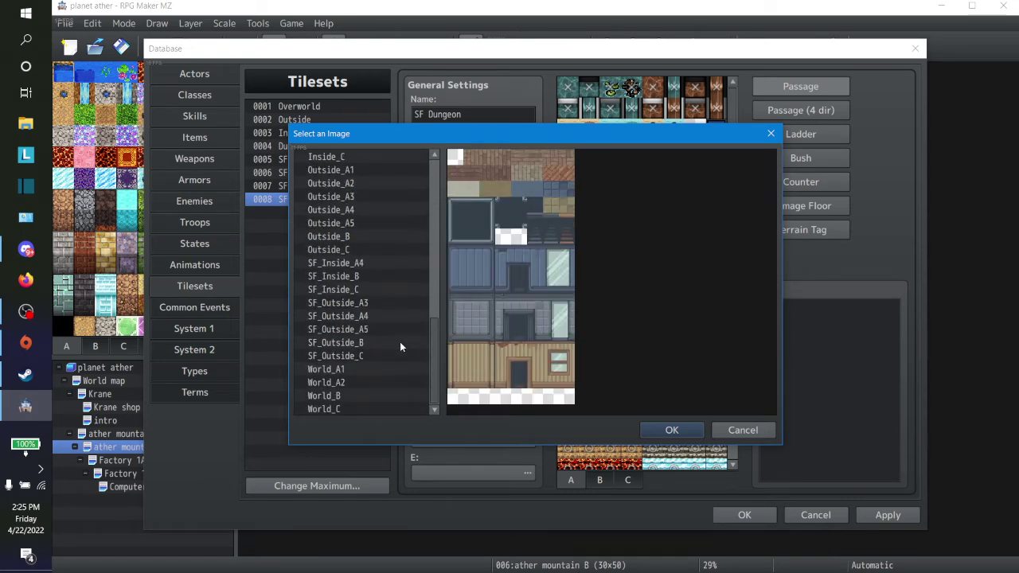
scroll(397, 338, up, 10)
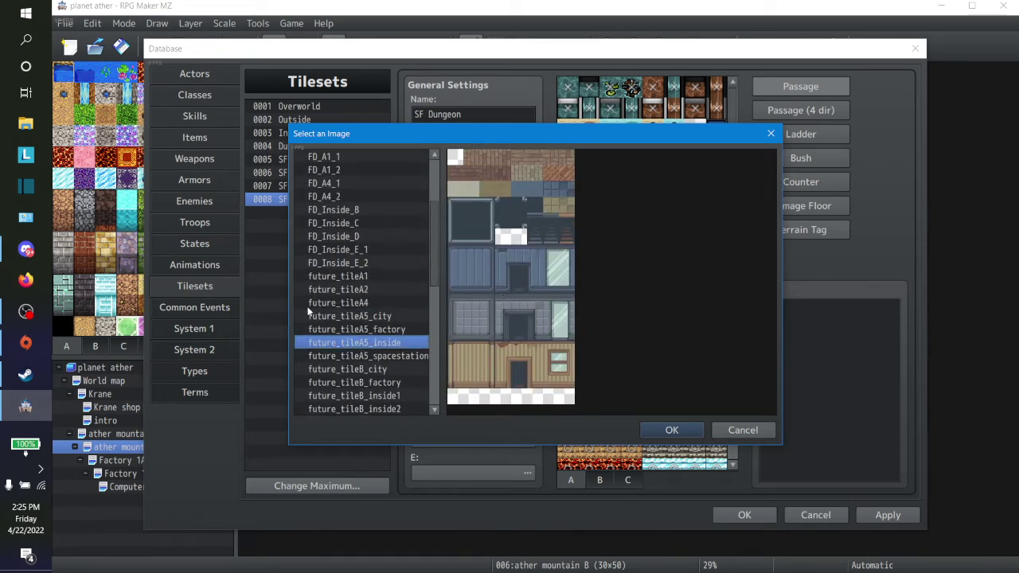
click(738, 431)
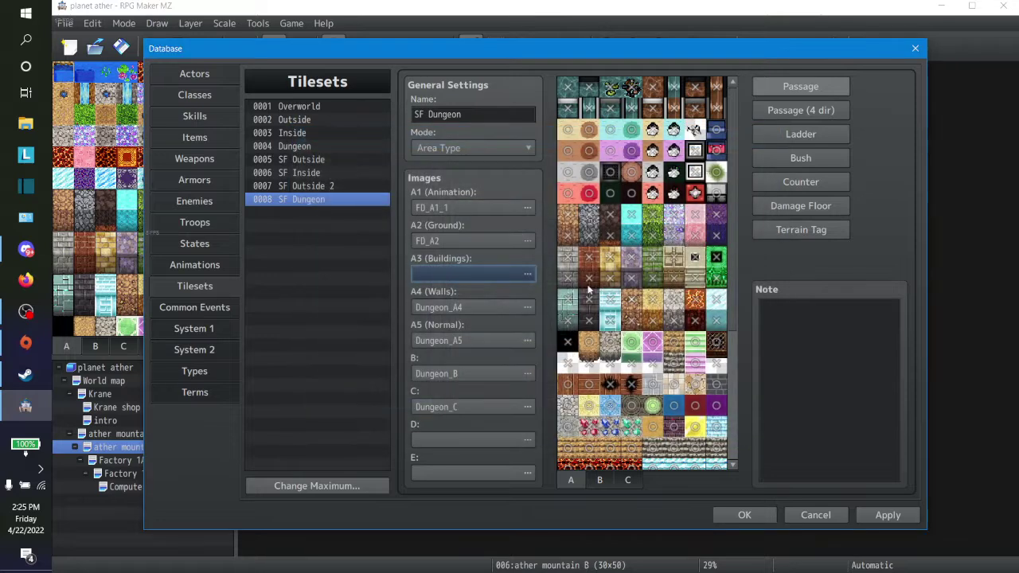
Compare the FD_A4_1 and FD_A4_2 wall images and assign FD_A4_2 as SF Dungeon's A4 (Walls) image.
click(477, 311)
double_click(476, 312)
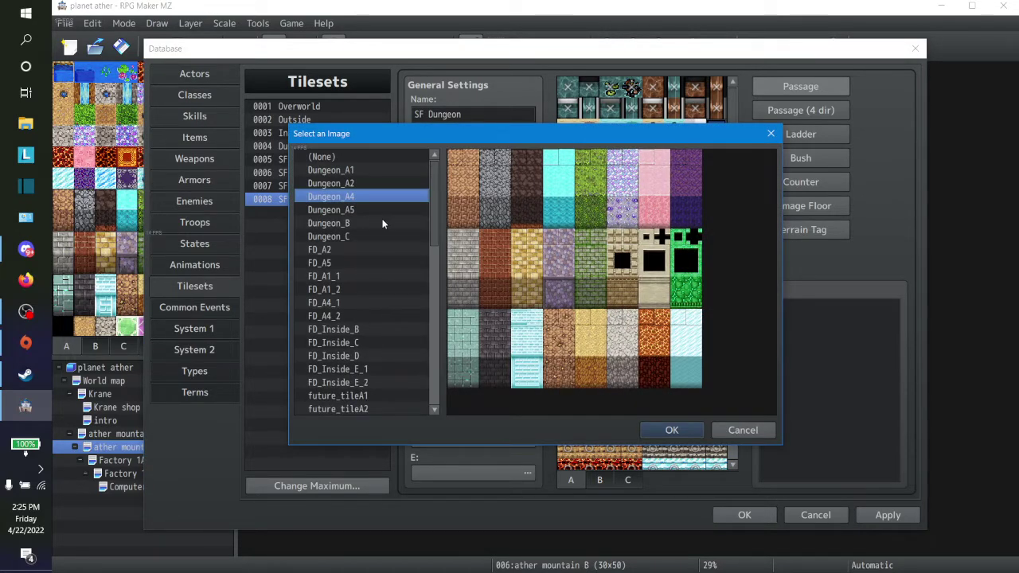
drag(386, 134, 232, 90)
click(182, 259)
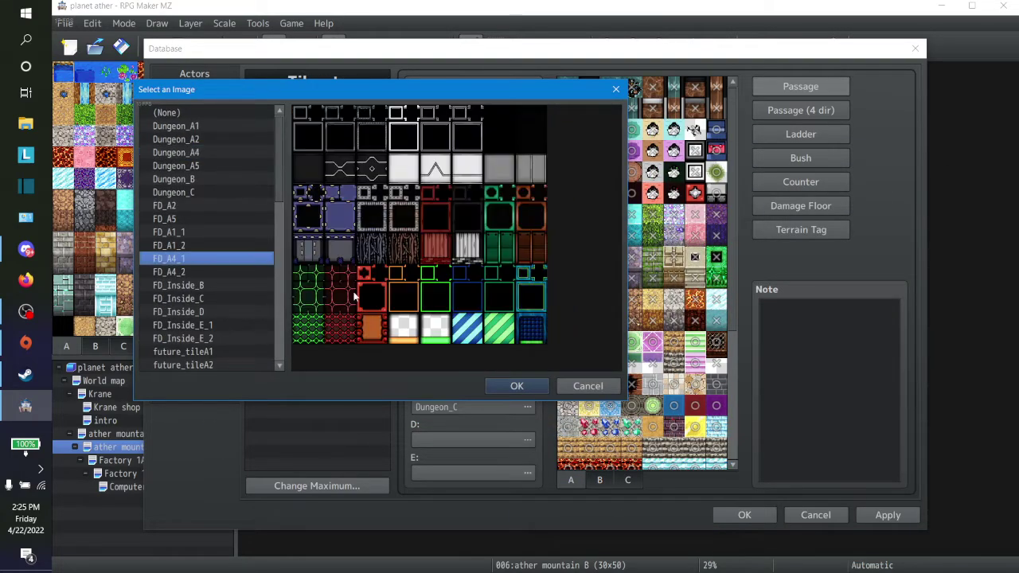
click(183, 272)
click(198, 259)
click(199, 273)
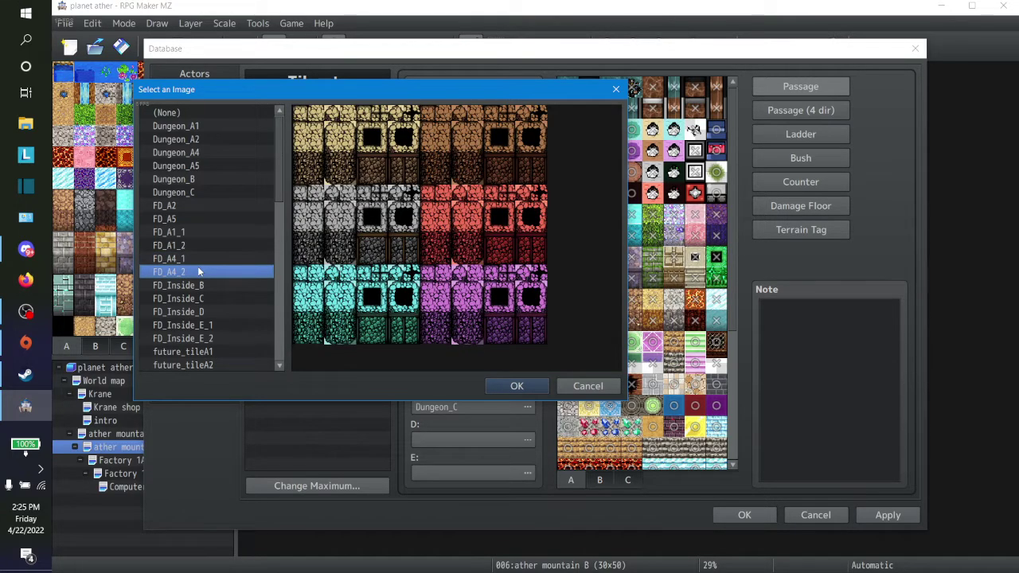
click(519, 386)
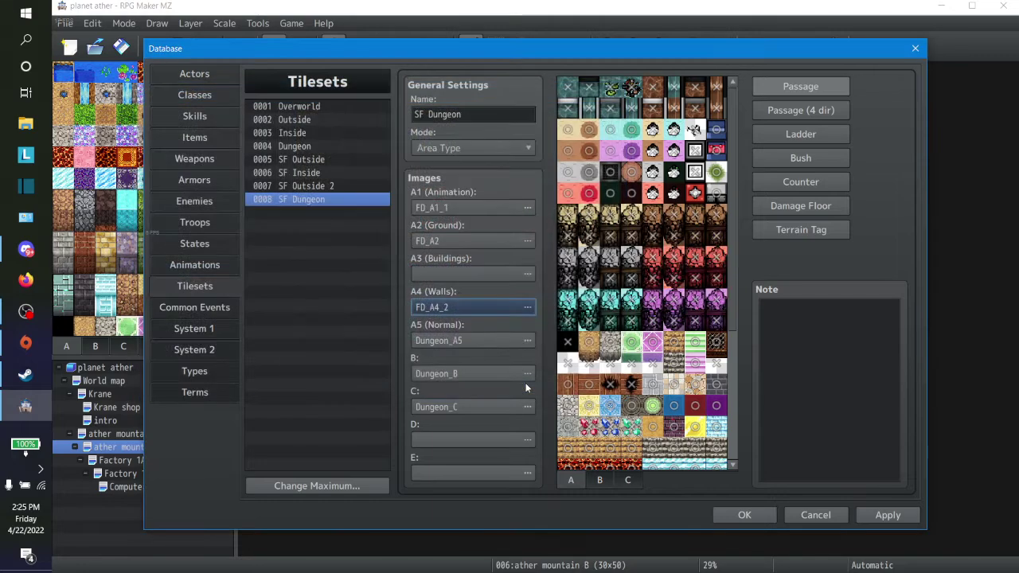
Assign FD_A5 as SF Dungeon's A5 (Normal) image.
double_click(495, 348)
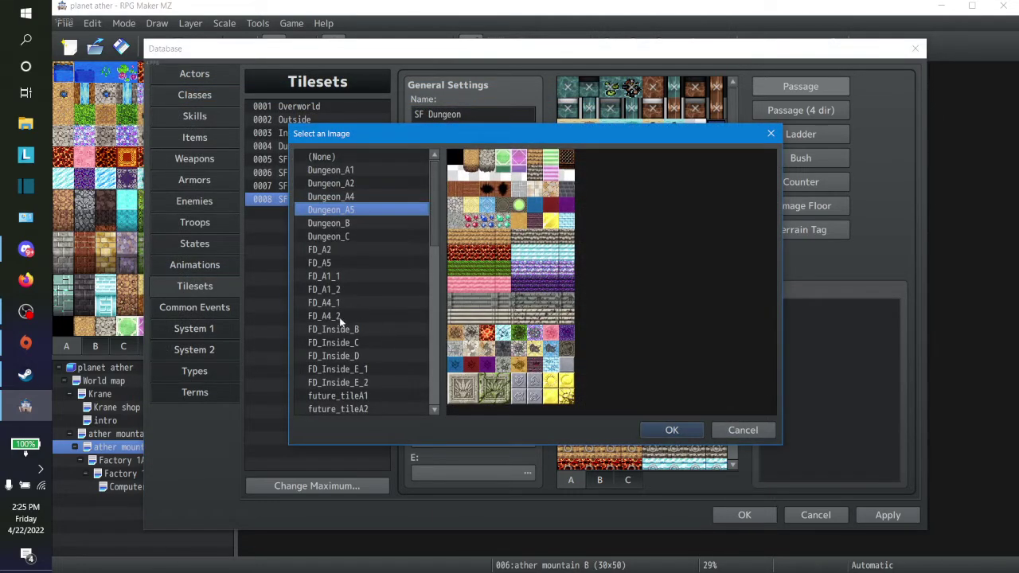
click(339, 316)
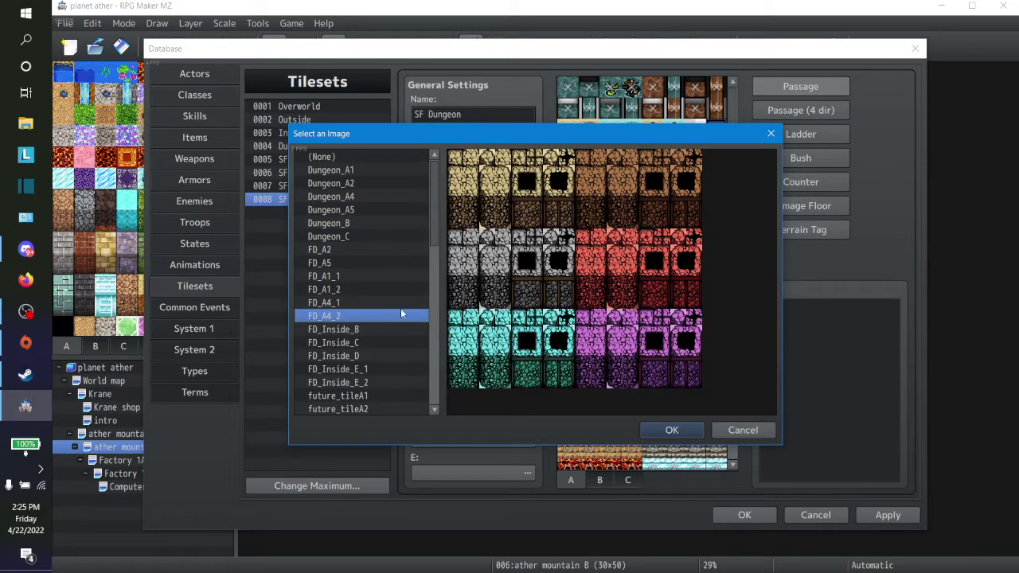
click(349, 264)
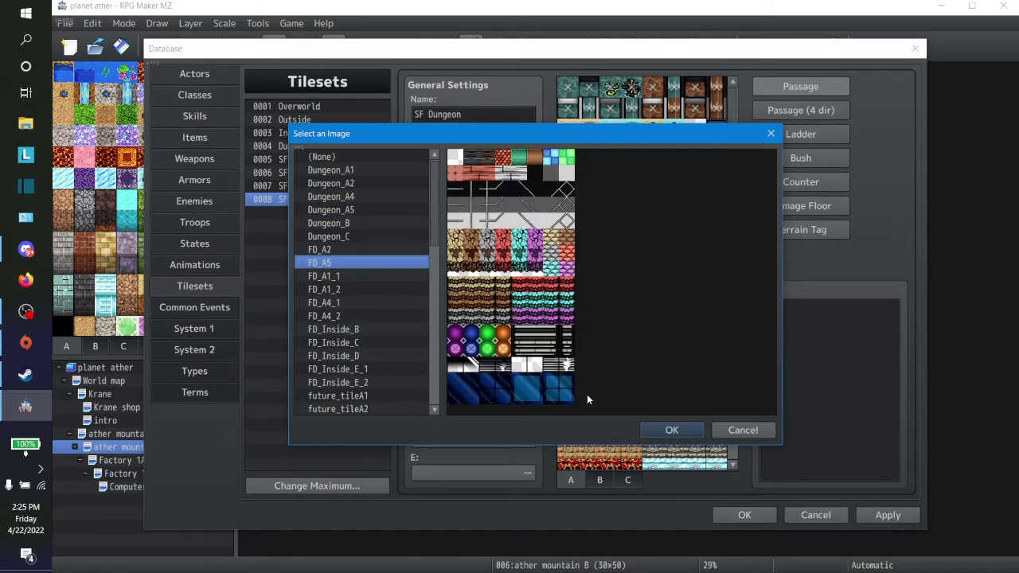
click(657, 430)
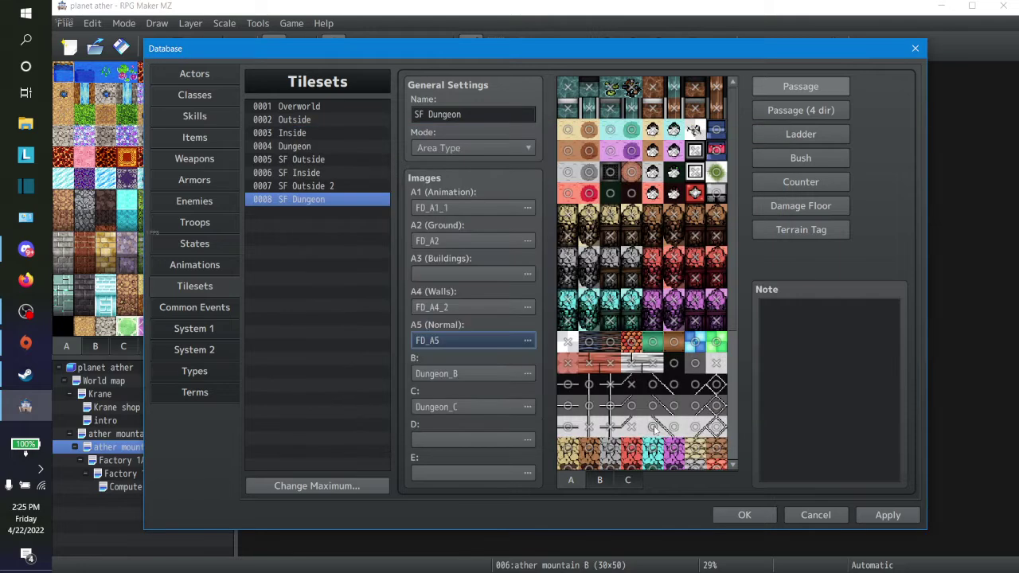
Preview FD_A4_1 once more for the A4 walls, keep FD_A4_2, and examine the assembled A tiles.
click(480, 305)
click(346, 270)
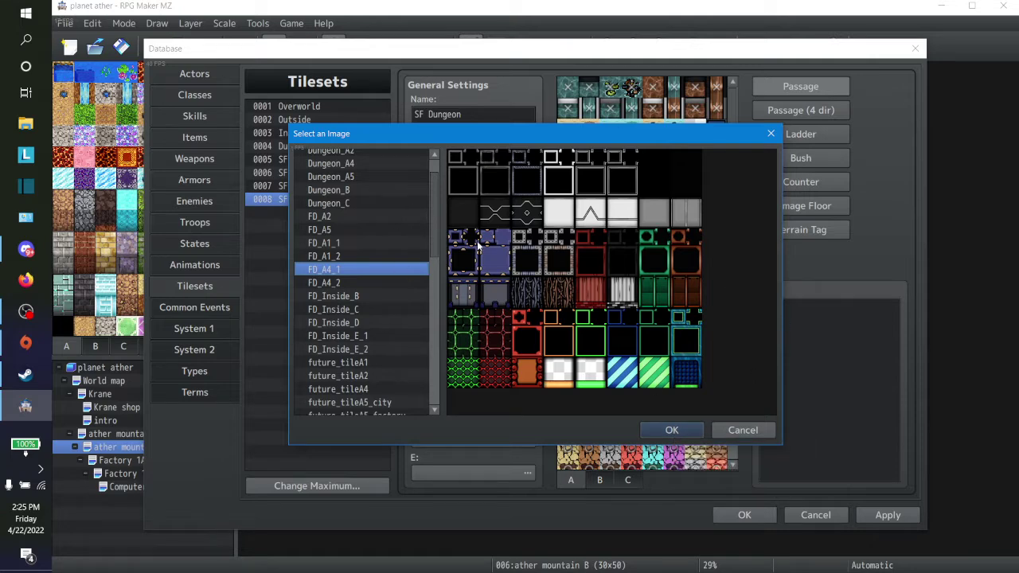
click(343, 283)
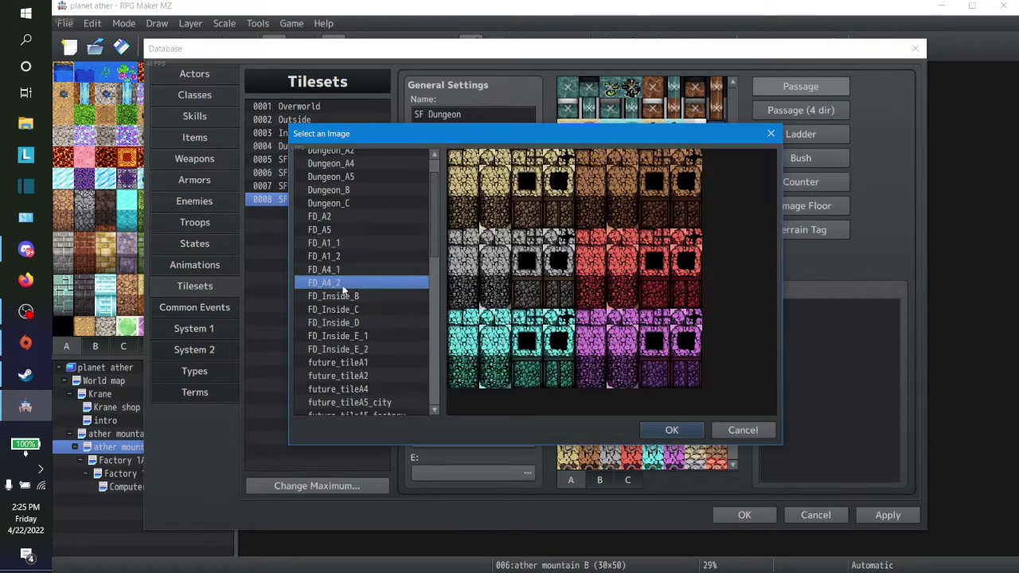
click(673, 430)
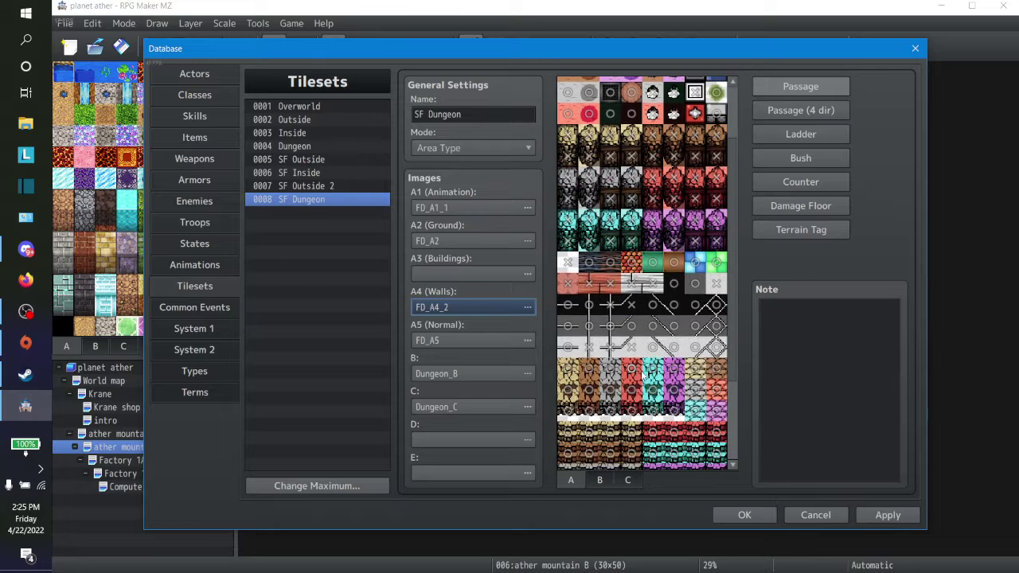
scroll(643, 376, down, 1)
scroll(642, 375, up, 2)
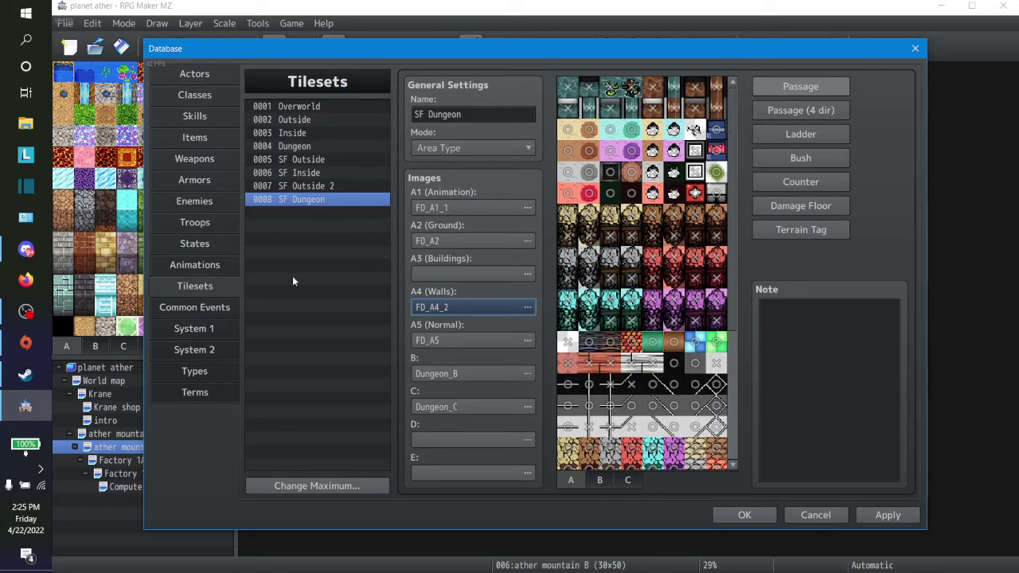
Raise the tileset maximum to 9 and copy the SF Dungeon tileset into the new slot 0009.
click(312, 486)
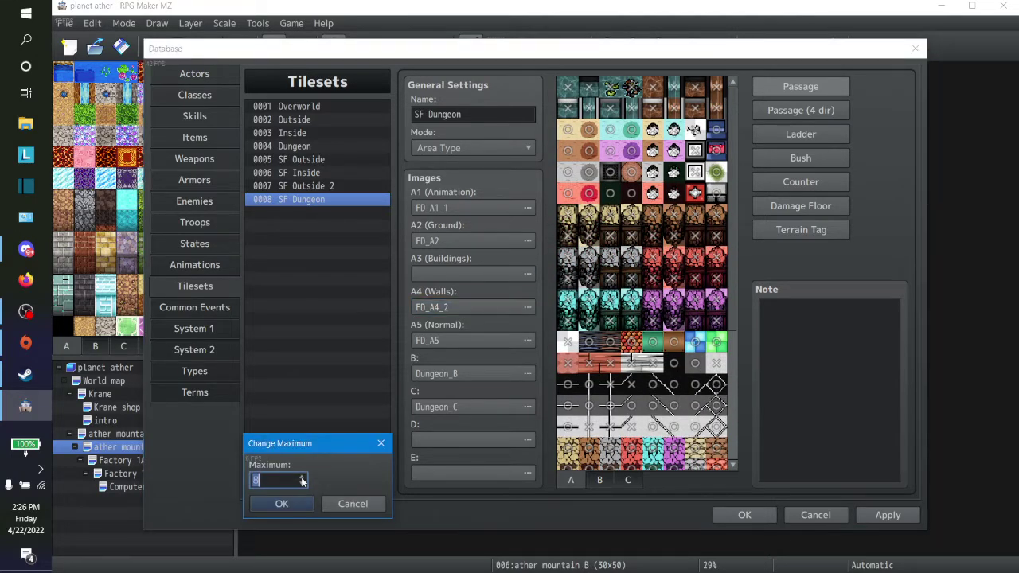
click(297, 505)
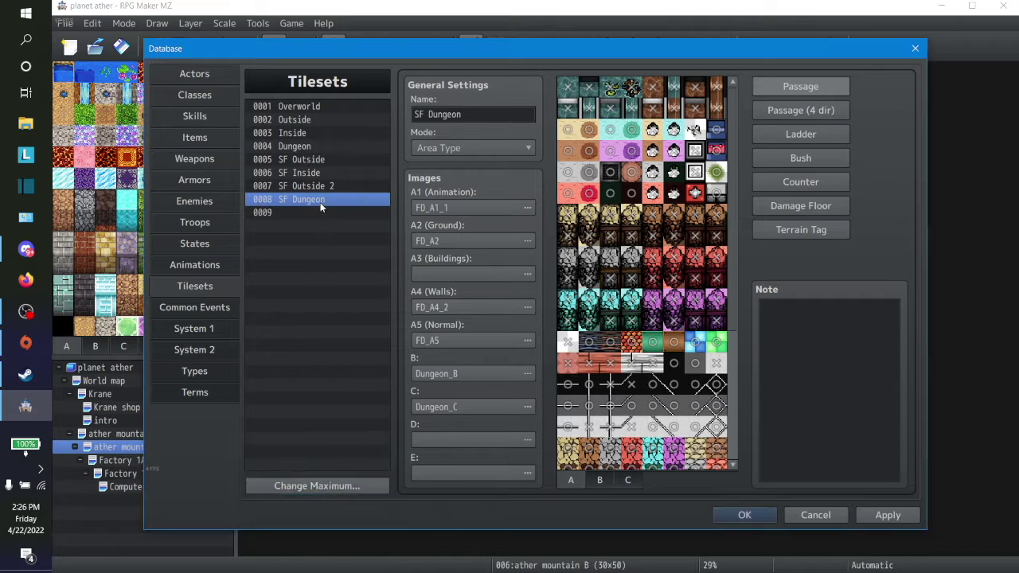
right_click(320, 201)
click(346, 212)
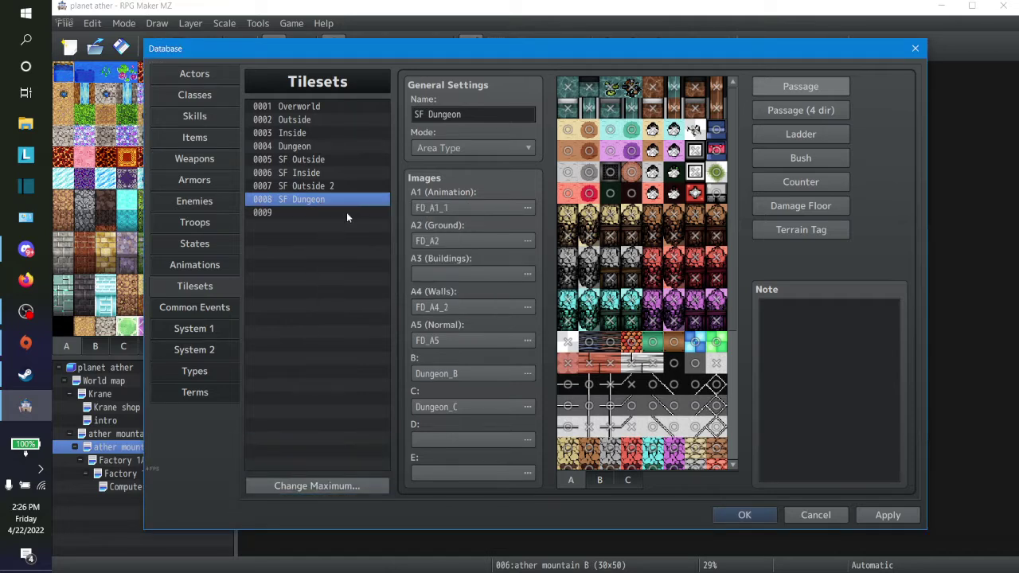
click(288, 214)
right_click(289, 213)
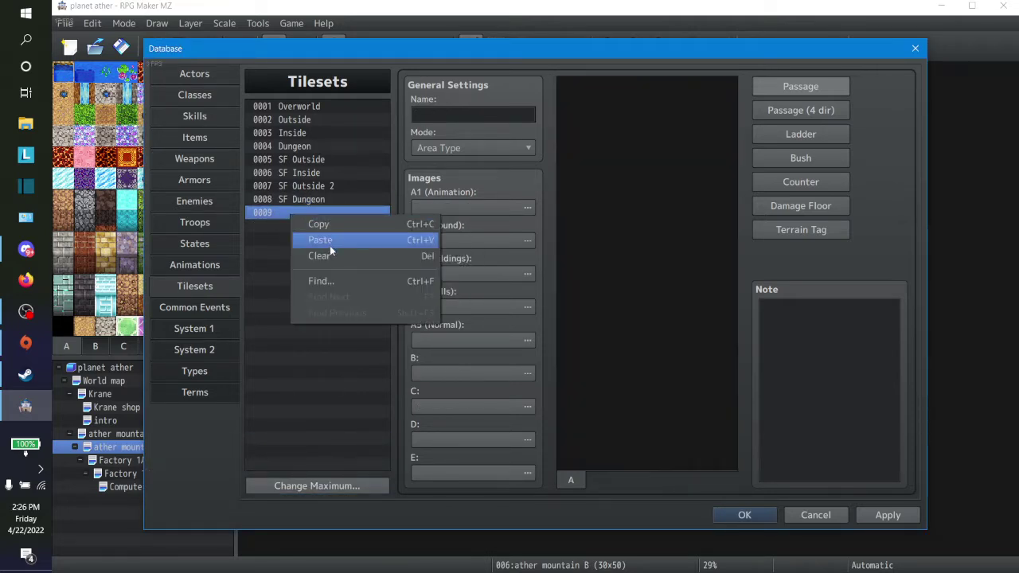
click(328, 239)
Assign FD_A4_1 as the A4 (Walls) image of tileset 0009.
double_click(447, 313)
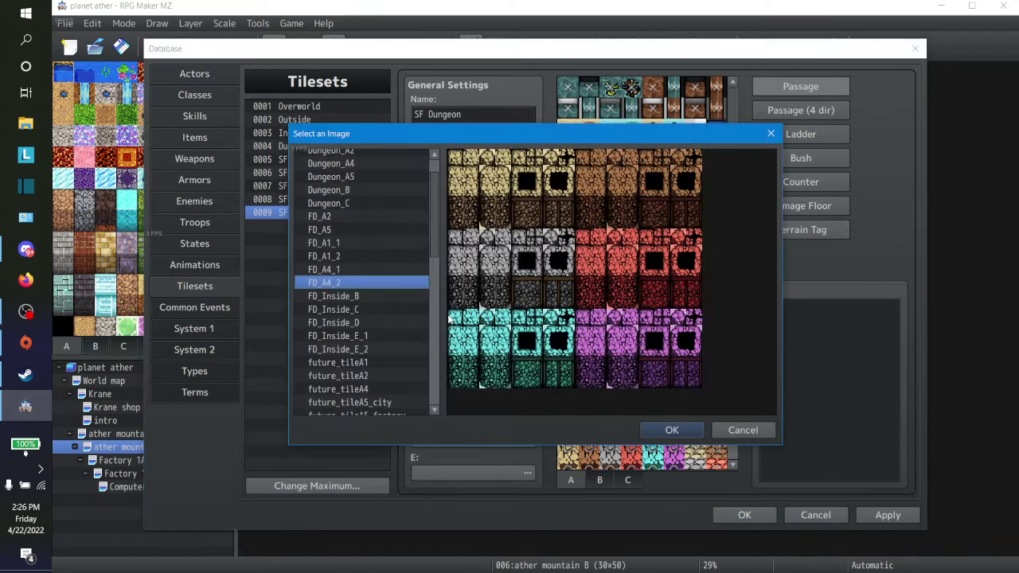
key(Up)
click(672, 430)
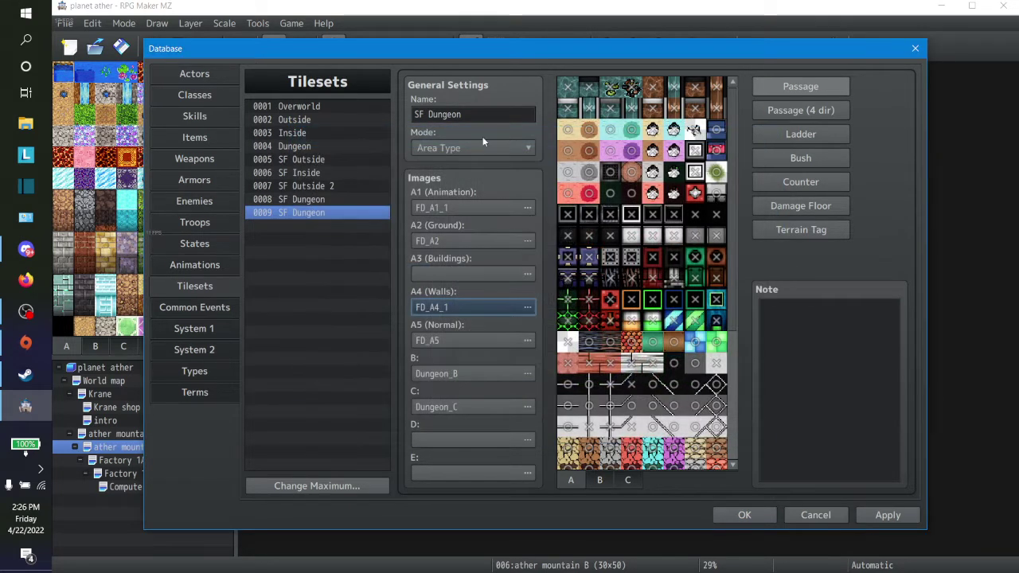
Rename tileset 0009 as SF Dungeon 2, apply the database changes and close the database.
click(484, 114)
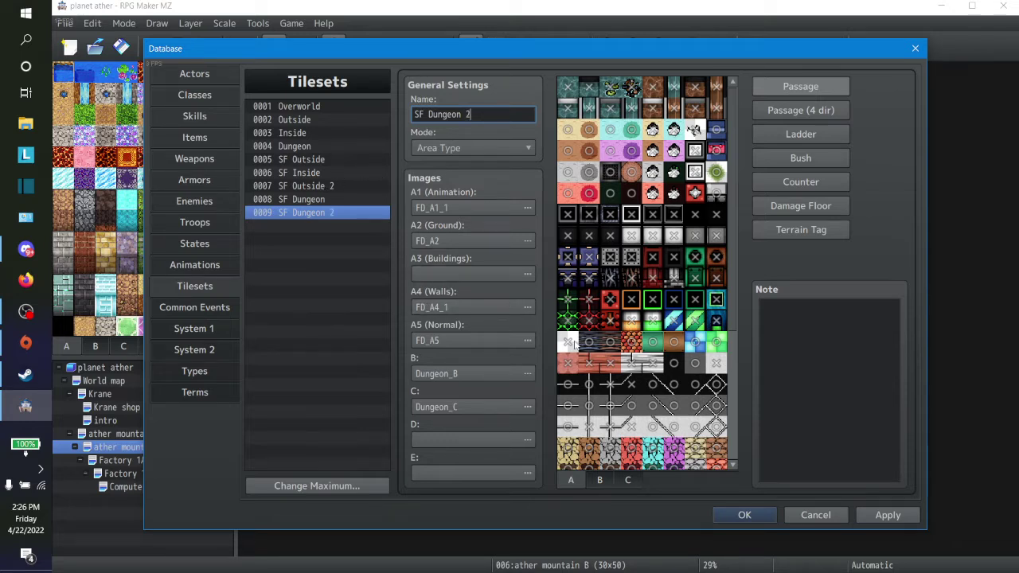
click(888, 517)
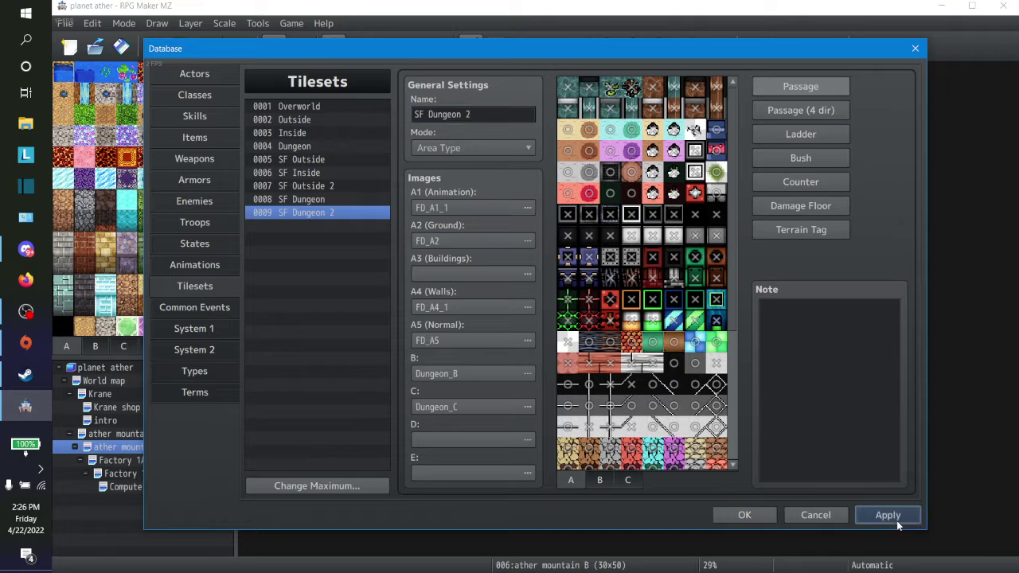
click(762, 519)
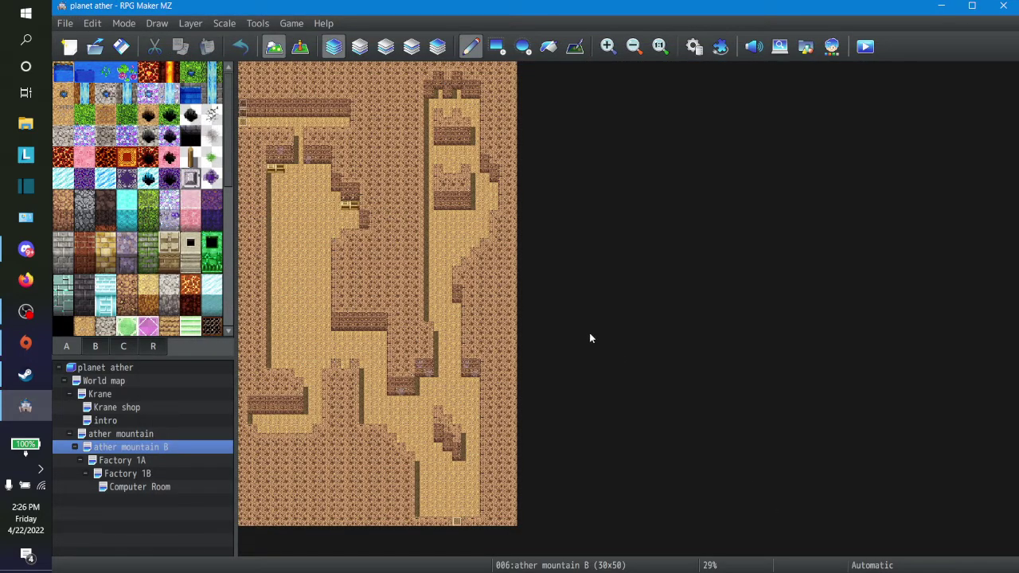
Change the ather mountain map's tileset to 0008 SF Dungeon in its map properties.
click(150, 434)
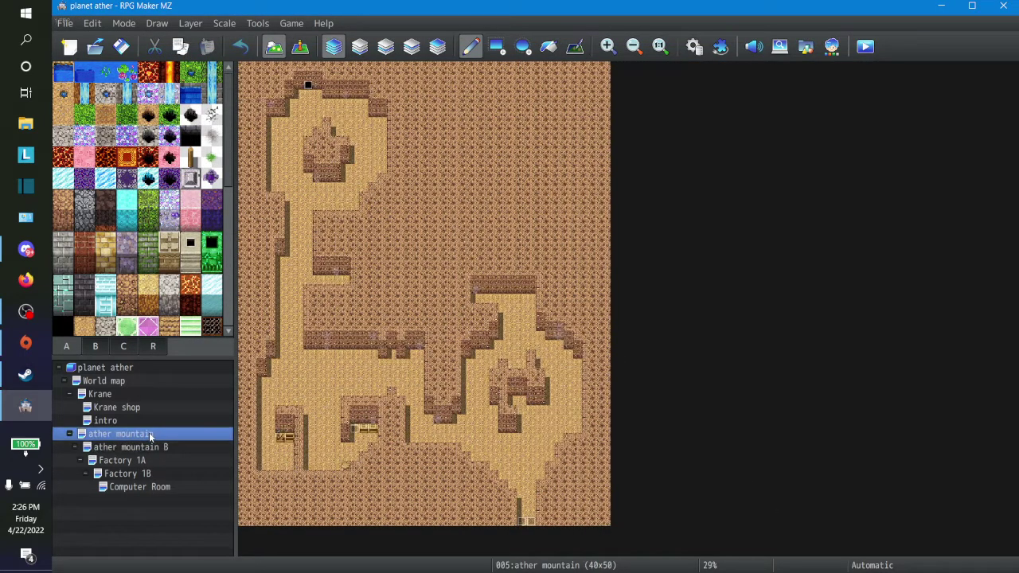
right_click(150, 434)
click(196, 357)
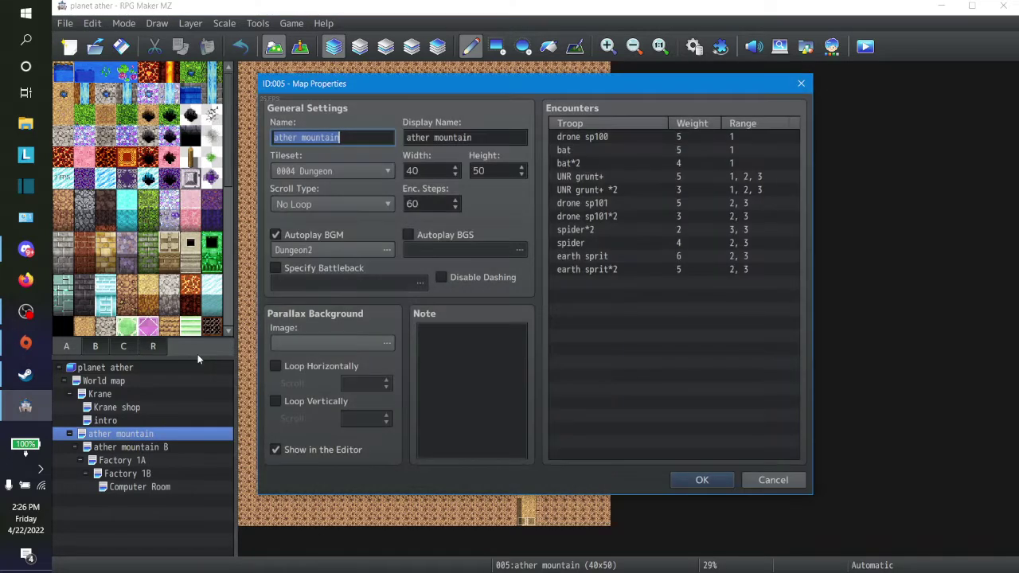
click(349, 164)
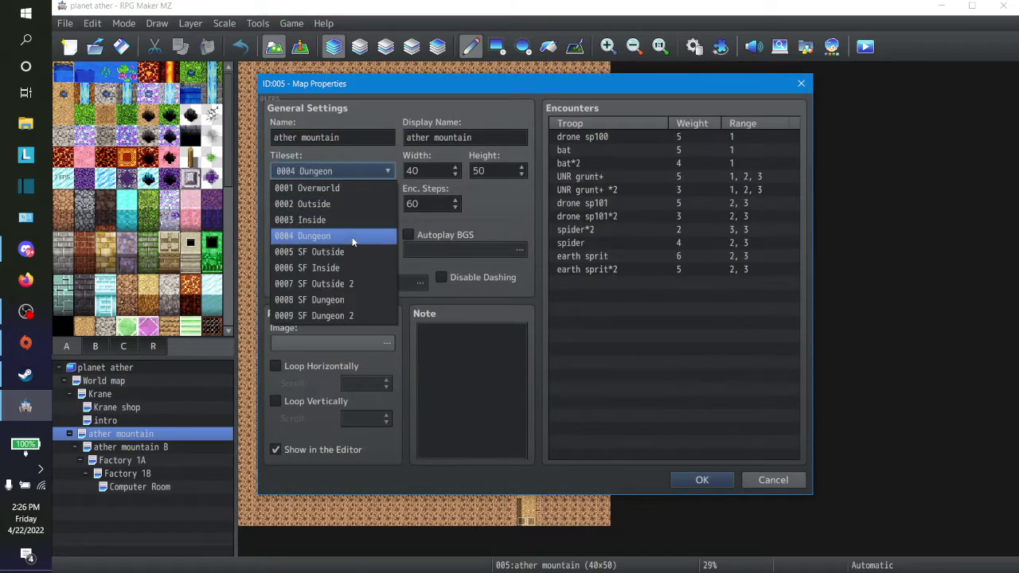
click(357, 300)
click(701, 480)
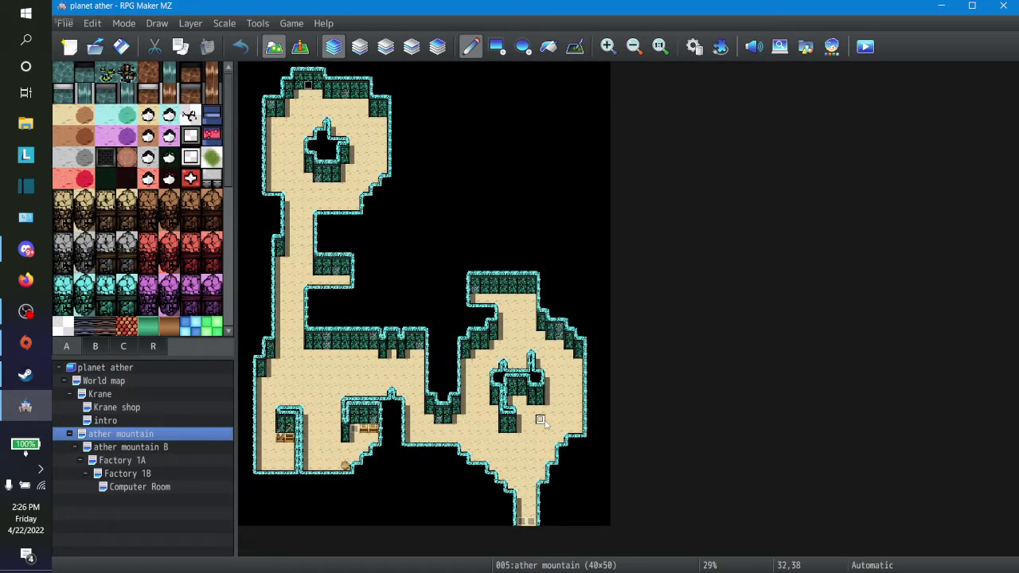
Flood fill the black area surrounding ather mountain's paths with the tan rock wall-top tile.
scroll(163, 235, down, 3)
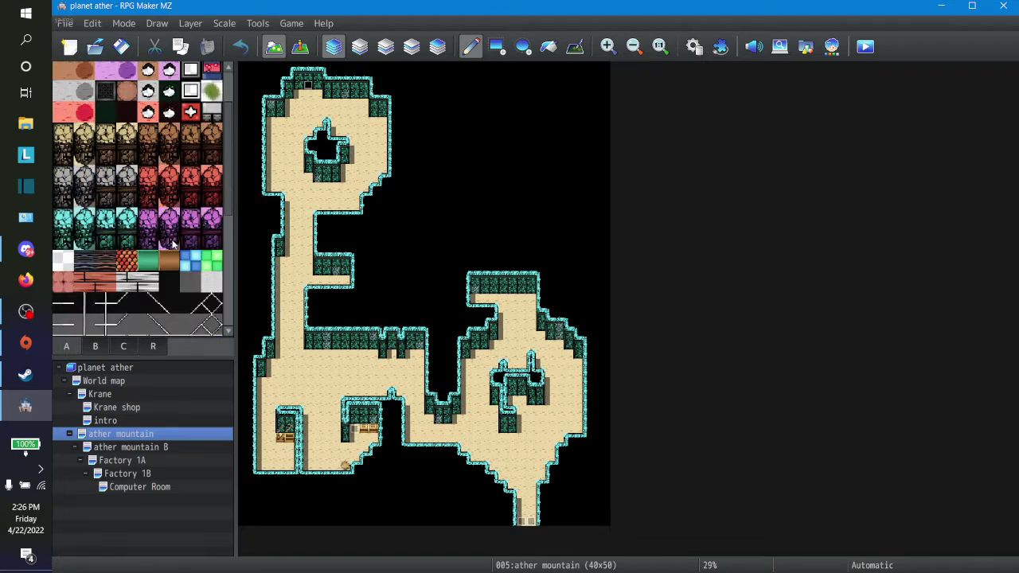
click(65, 141)
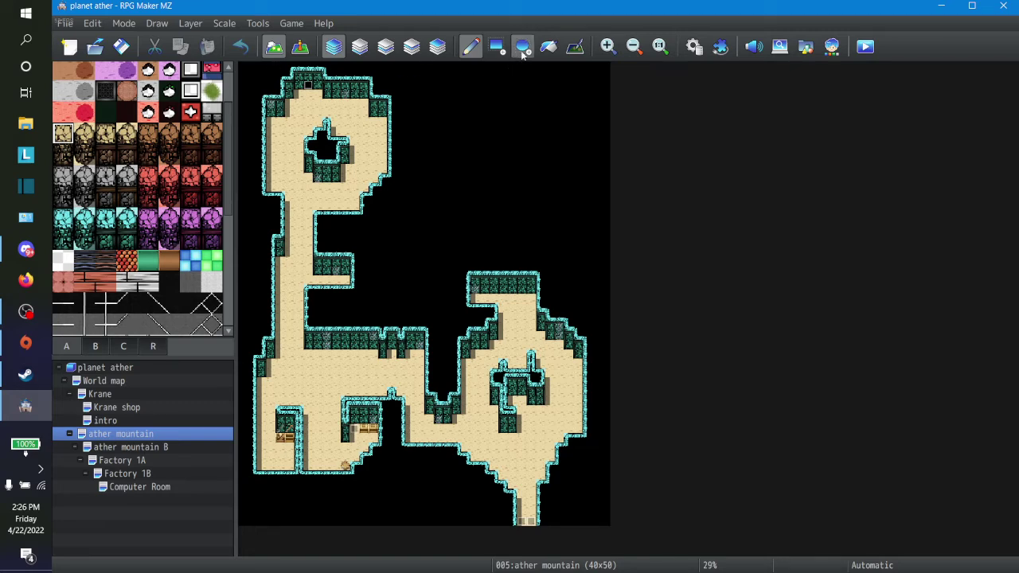
click(548, 46)
click(458, 169)
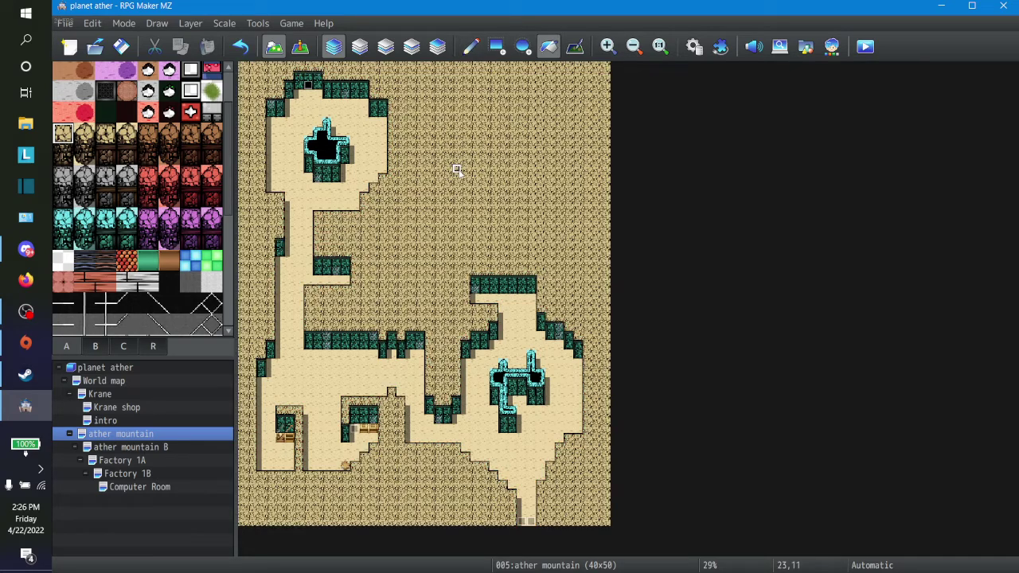
Flood fill the upper cave's outer wall faces and the central rock's lower walls with the dark brown rock wall tile.
click(86, 137)
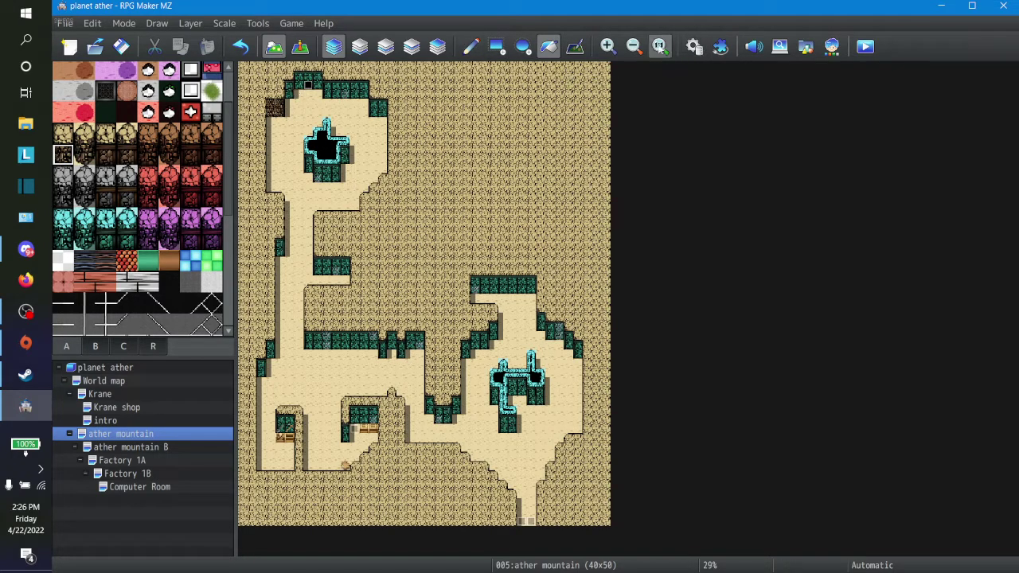
click(607, 47)
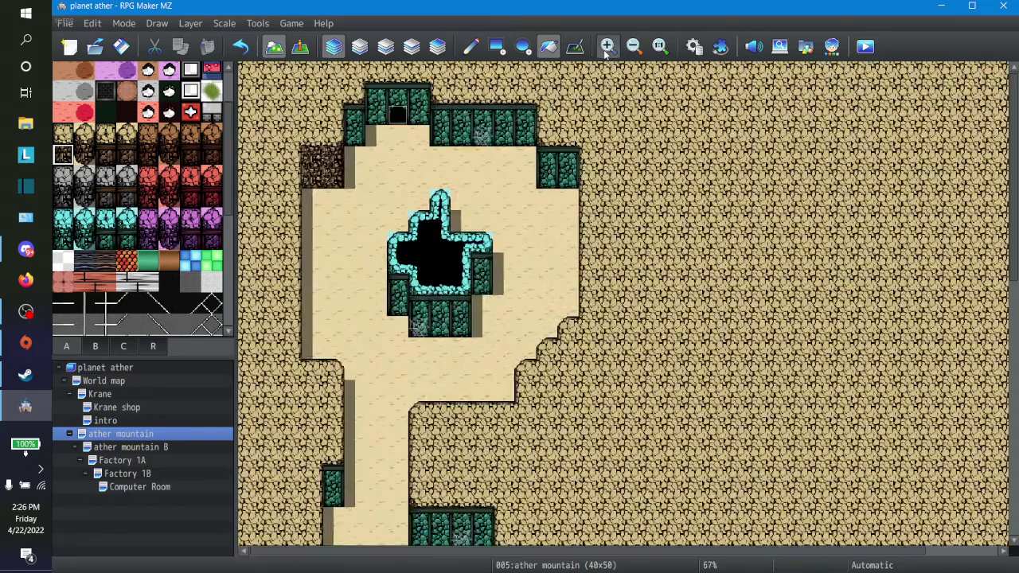
click(607, 47)
click(450, 100)
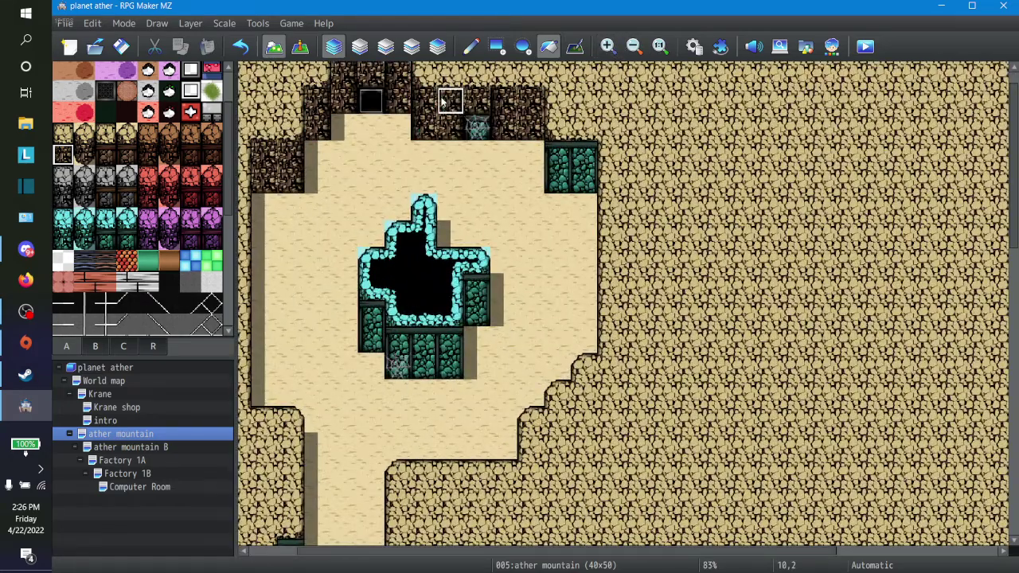
click(570, 161)
click(423, 363)
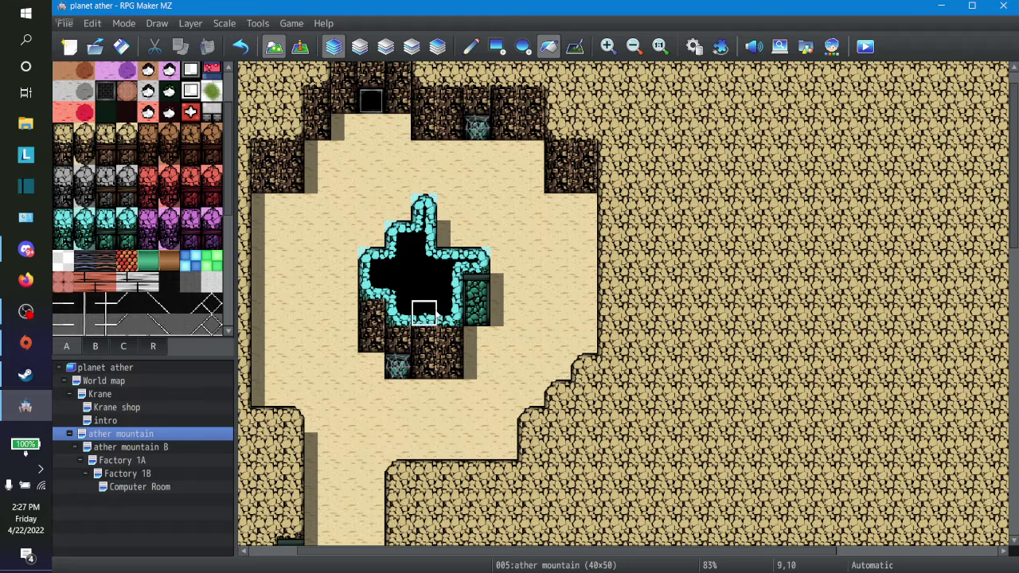
click(477, 288)
click(425, 289)
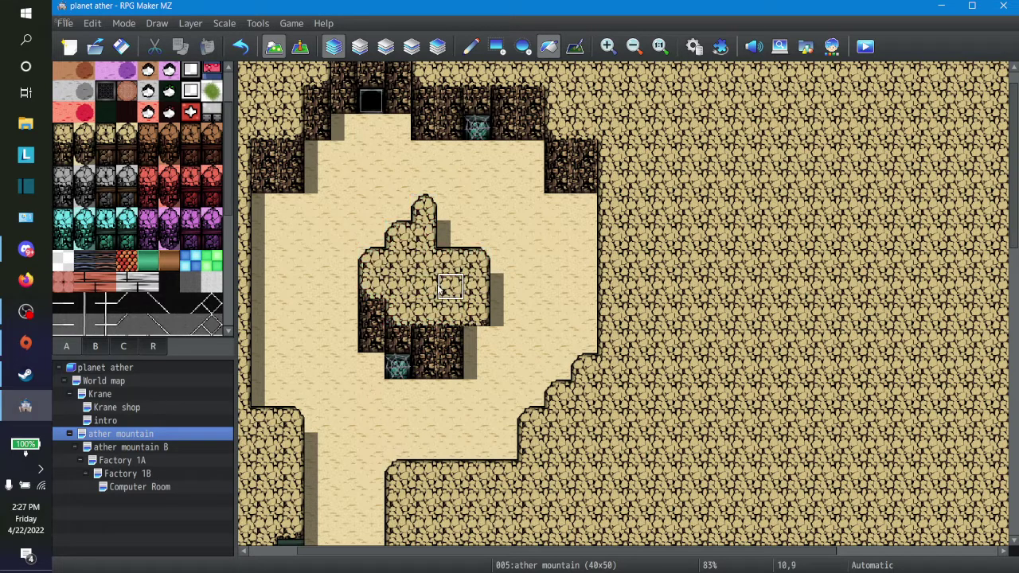
click(240, 47)
click(241, 47)
Fill the upper cave's central rock top with tan rock and its remaining green and cobweb wall tiles with dark brown rock.
click(397, 257)
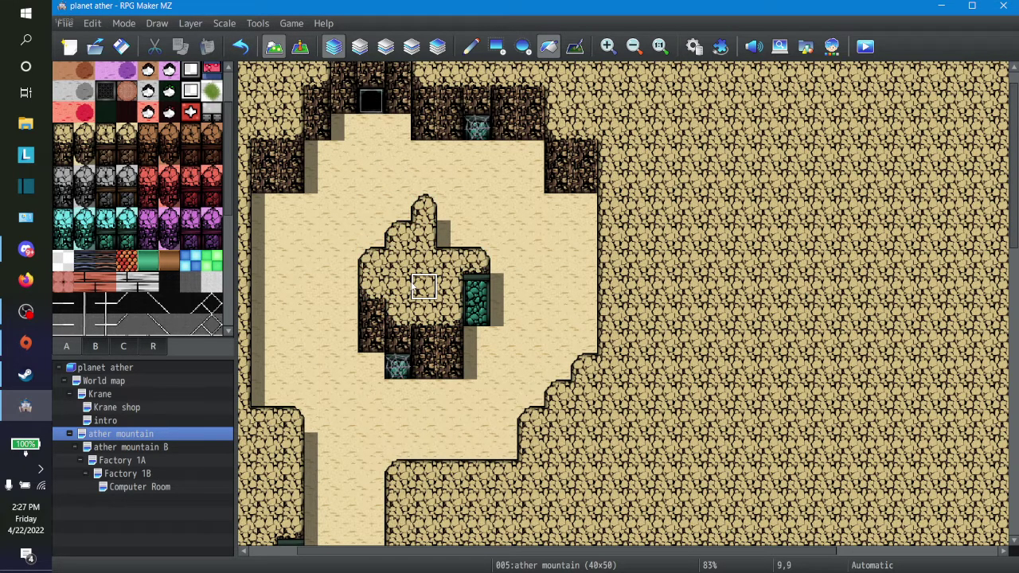
click(476, 313)
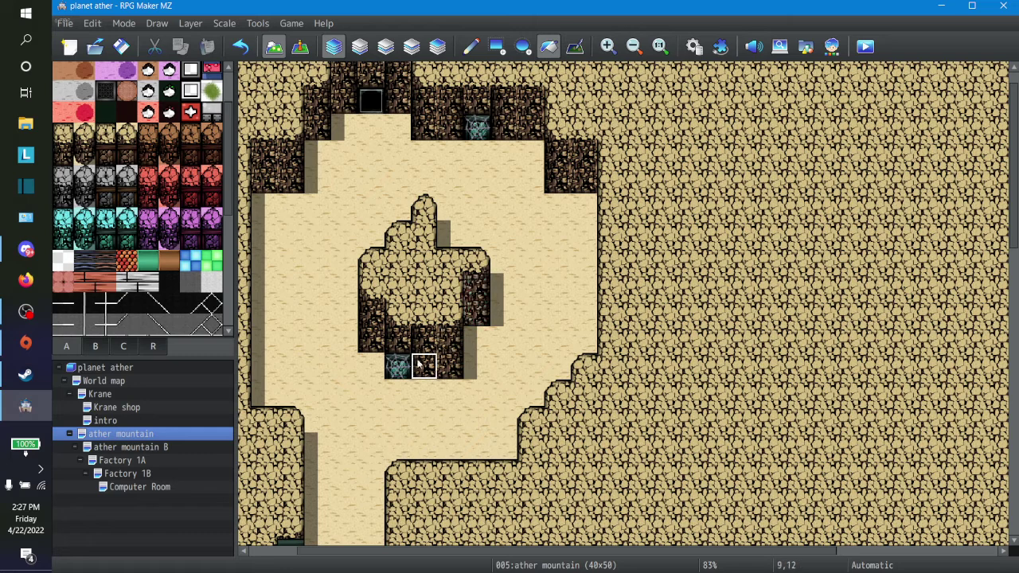
click(398, 365)
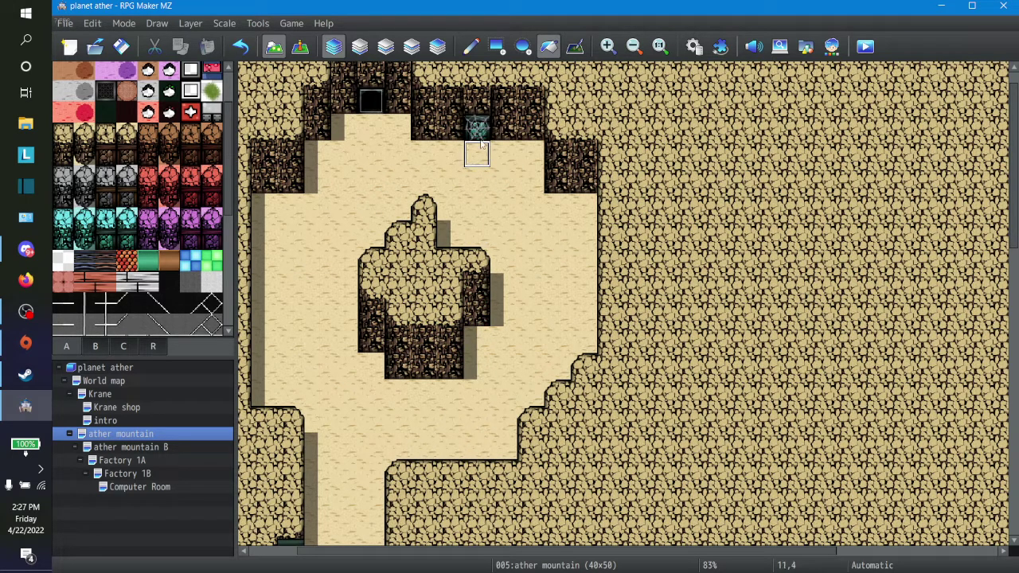
Fill the short wall faces on both sides of the narrow corridor, including the cobweb tile, with the dark brown rock wall.
scroll(442, 169, down, 3)
scroll(450, 169, down, 7)
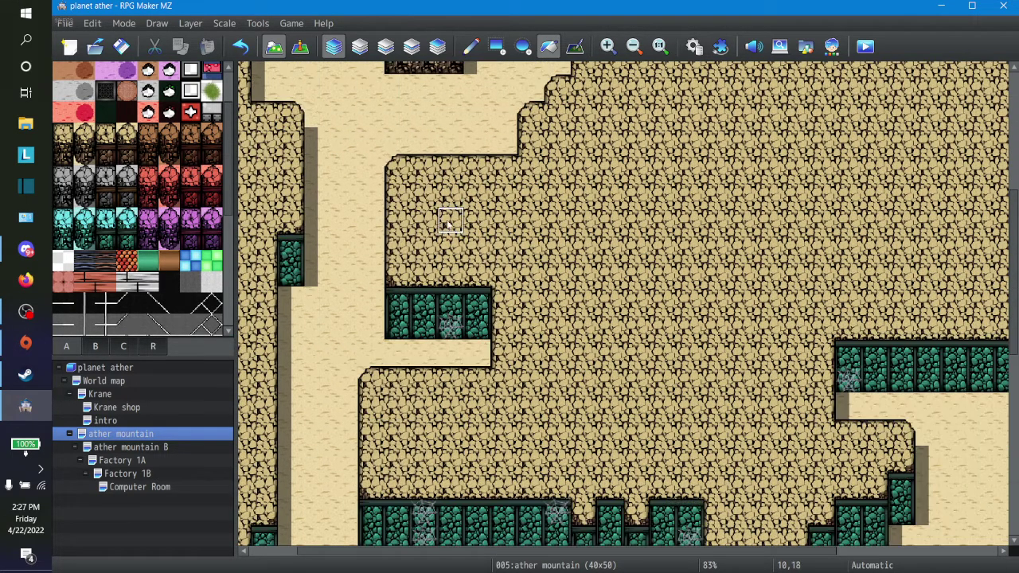
click(422, 299)
click(451, 325)
click(293, 259)
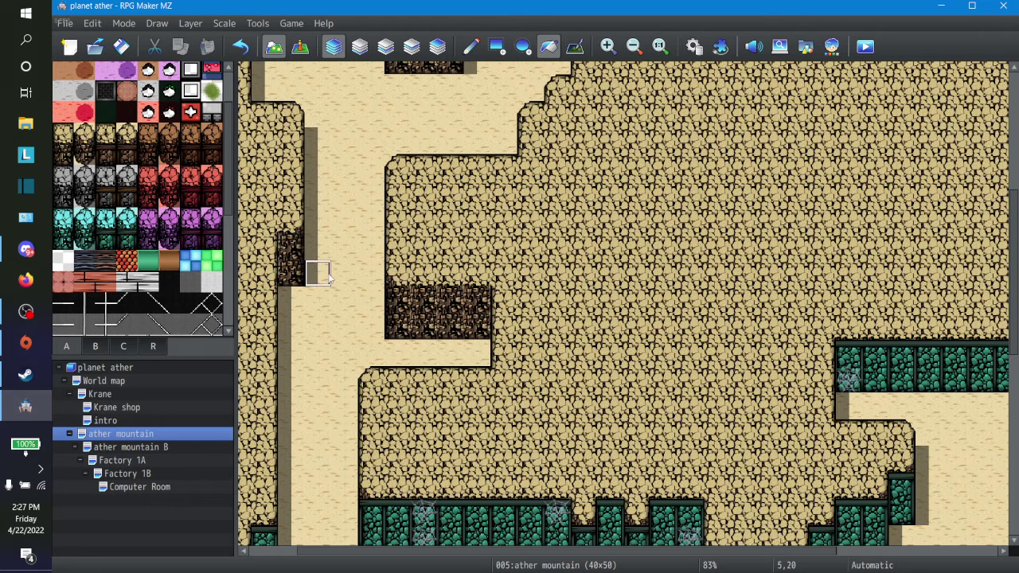
Fill the long jagged wall below the corridor, including its cobweb tiles, with the dark brown rock wall.
scroll(448, 375, down, 6)
click(477, 353)
click(425, 352)
click(396, 348)
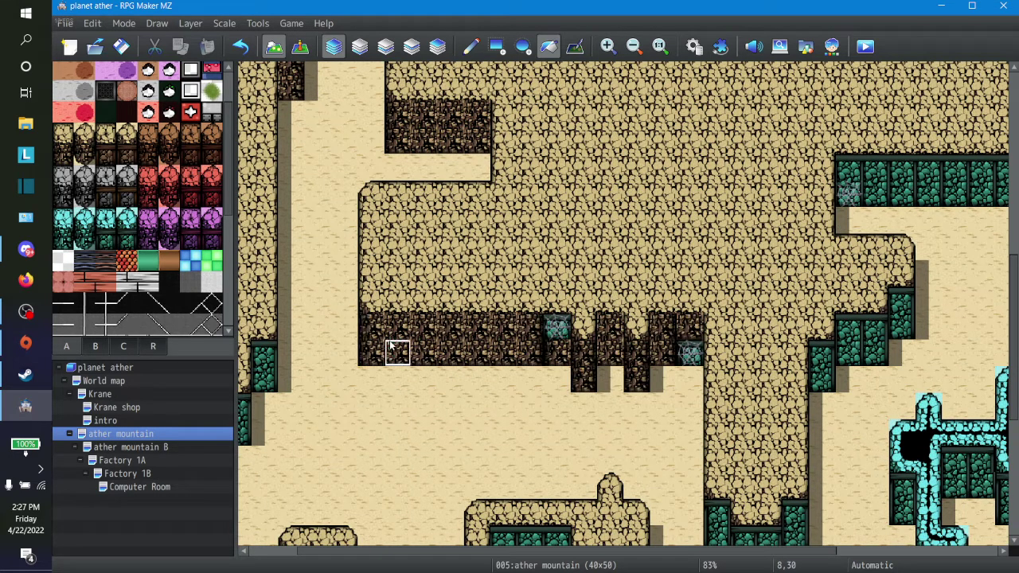
click(556, 328)
click(688, 351)
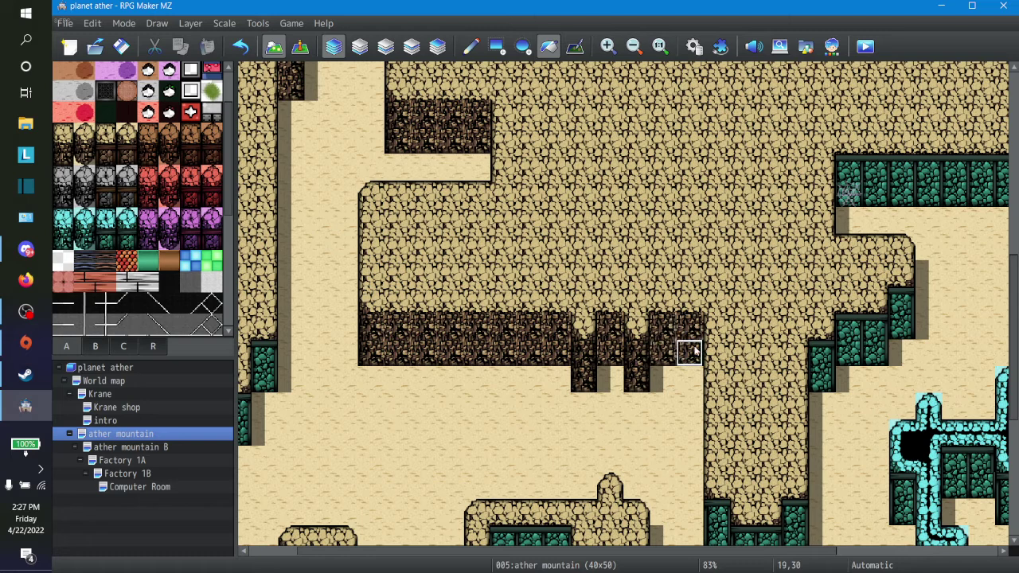
Fill the eastern cave's stepped western wall and its upper wall, including the cobweb tile, with dark brown rock.
click(822, 353)
click(901, 196)
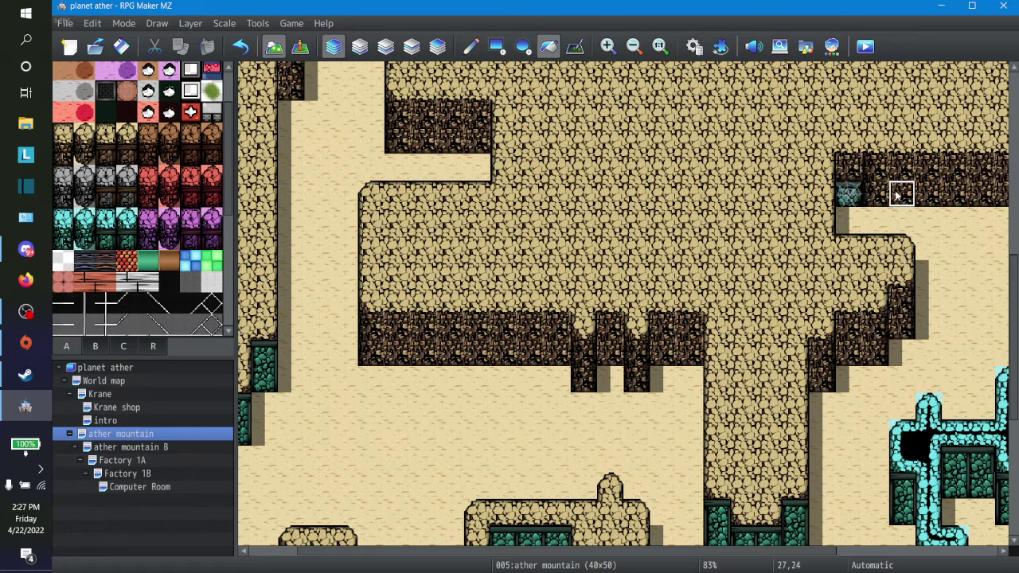
click(851, 197)
Fill the wall faces of the two crate alcoves, including the cobweb and tool tiles, with the dark brown rock wall.
scroll(867, 249, down, 7)
click(518, 291)
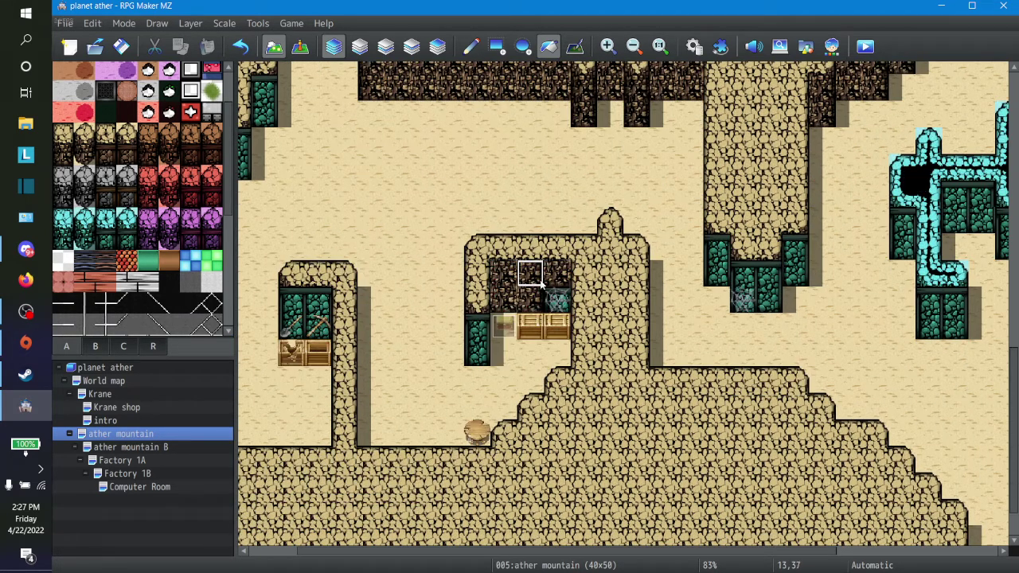
click(478, 334)
click(557, 300)
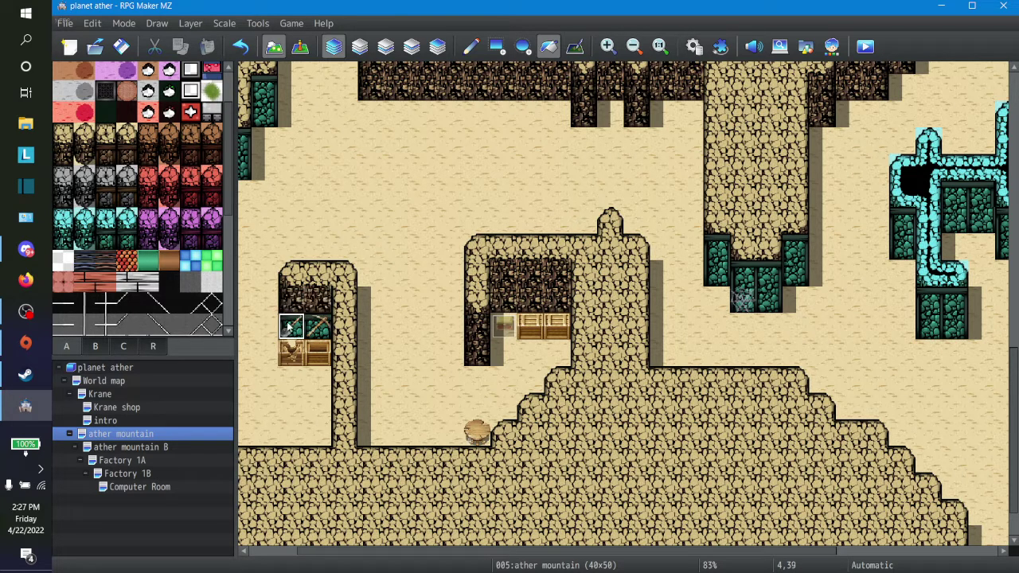
click(297, 309)
click(291, 325)
click(318, 327)
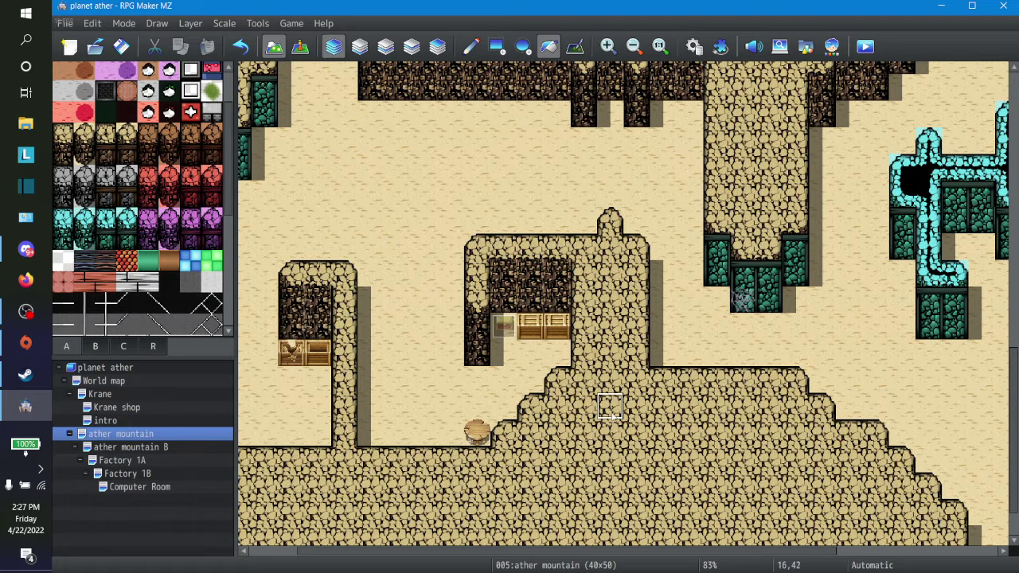
Fill the wall faces below the central rock column and around the eastern cave's rock formation with dark brown rock.
drag(556, 552, 848, 567)
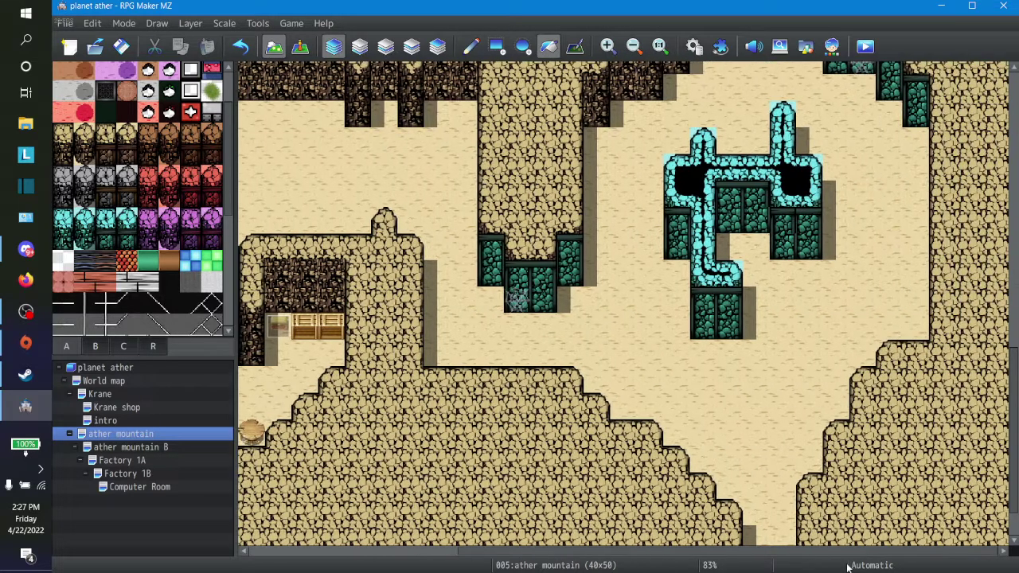
click(519, 275)
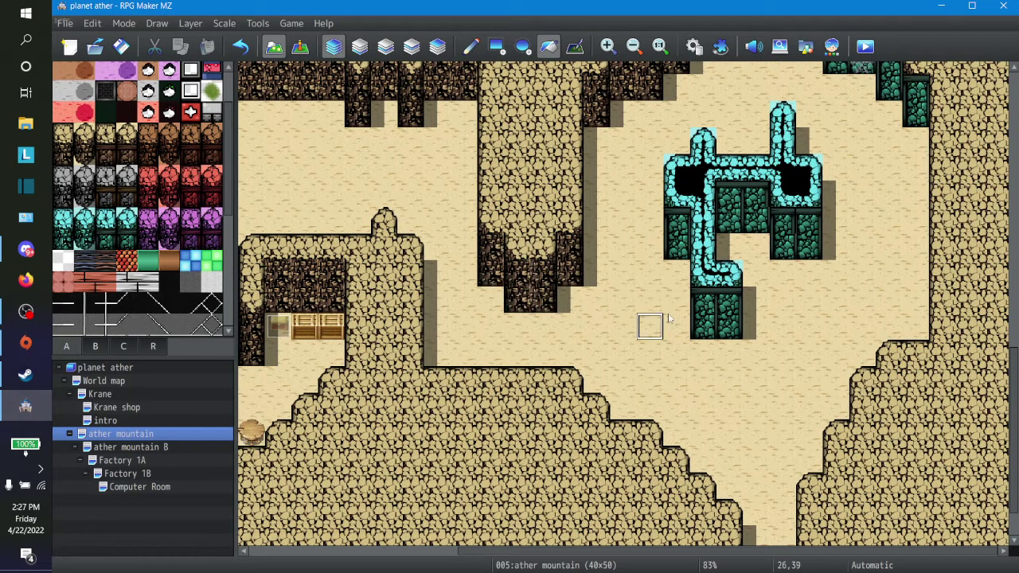
click(720, 323)
click(729, 221)
click(676, 243)
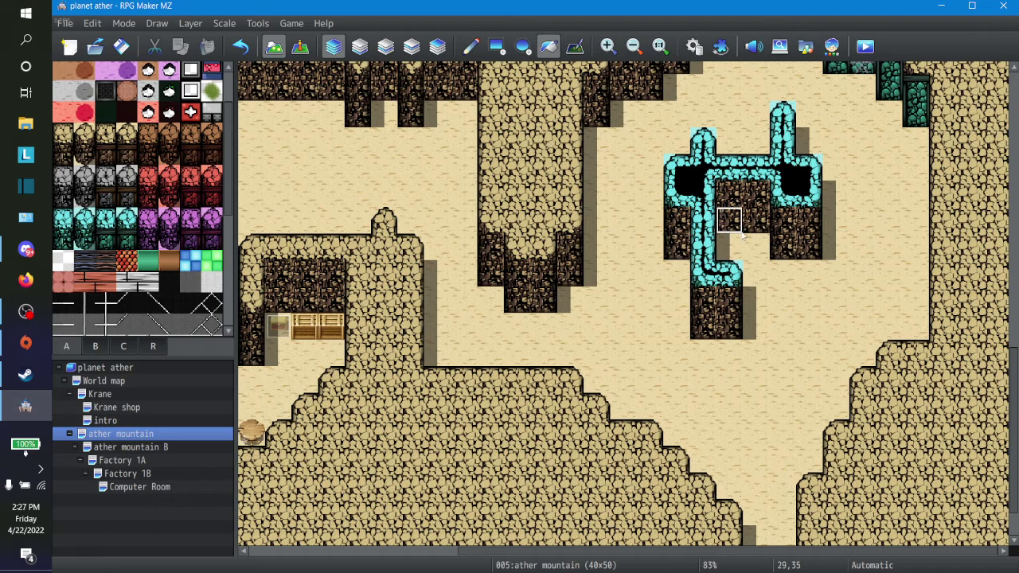
Fill the cyan rock top of the eastern cave's central formation with sand-coloured rock.
scroll(802, 265, up, 2)
scroll(803, 265, up, 3)
click(703, 366)
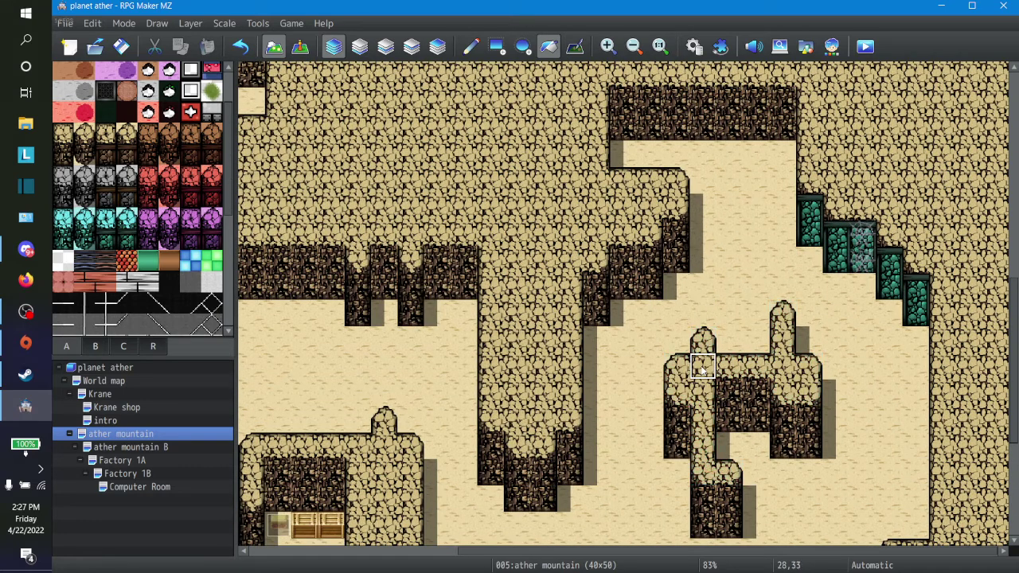
Fill the green stepped wall faces along the eastern cave's upper east side, including the cobweb tile, with dark brown rock.
scroll(703, 374, down, 1)
scroll(703, 374, down, 3)
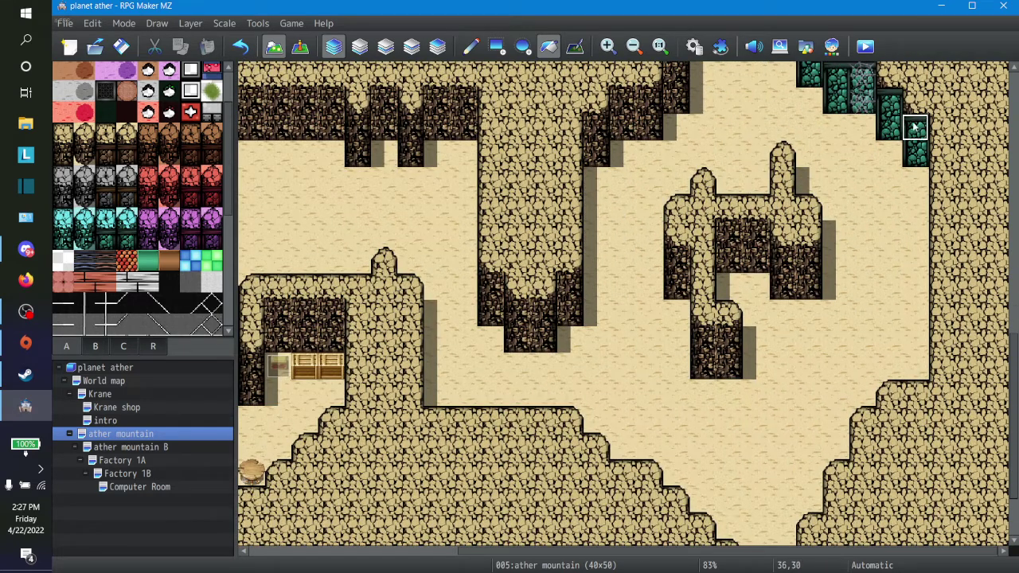
click(914, 129)
click(856, 107)
click(841, 104)
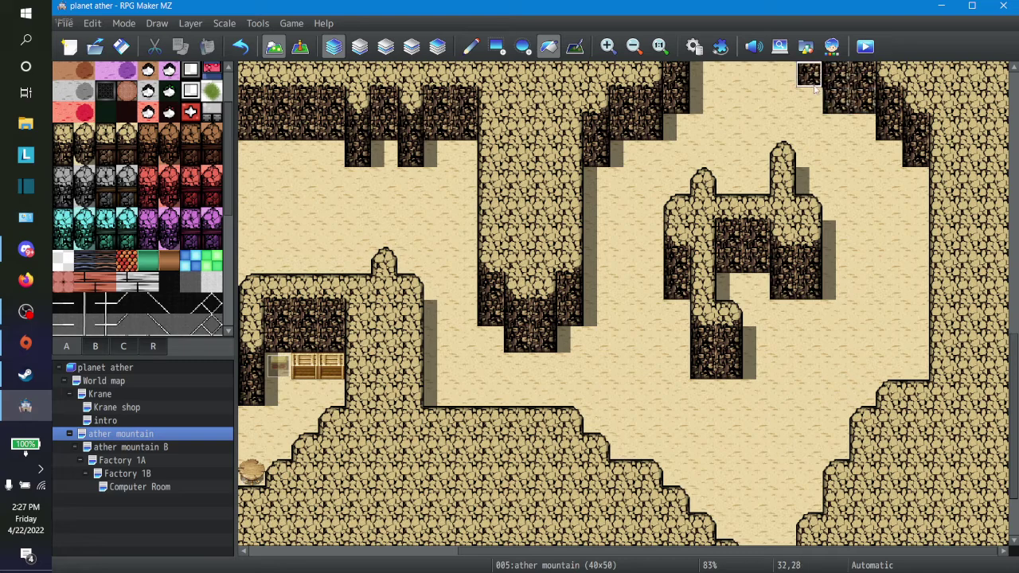
Review the whole ather mountain map from top to bottom for wall tiles and objects that still need replacing.
scroll(812, 111, up, 2)
scroll(807, 118, up, 15)
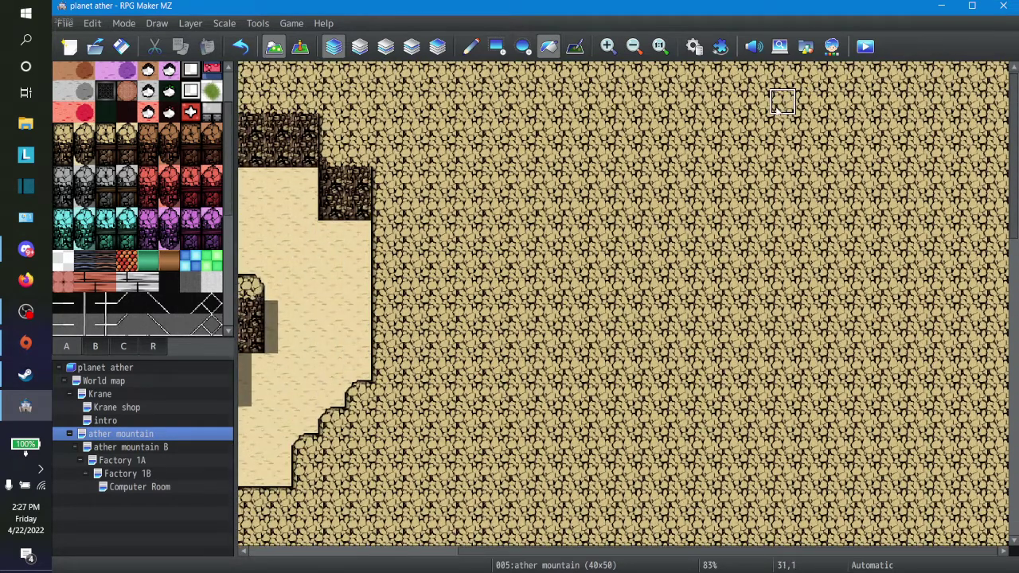
click(634, 47)
click(634, 47)
click(634, 46)
click(634, 46)
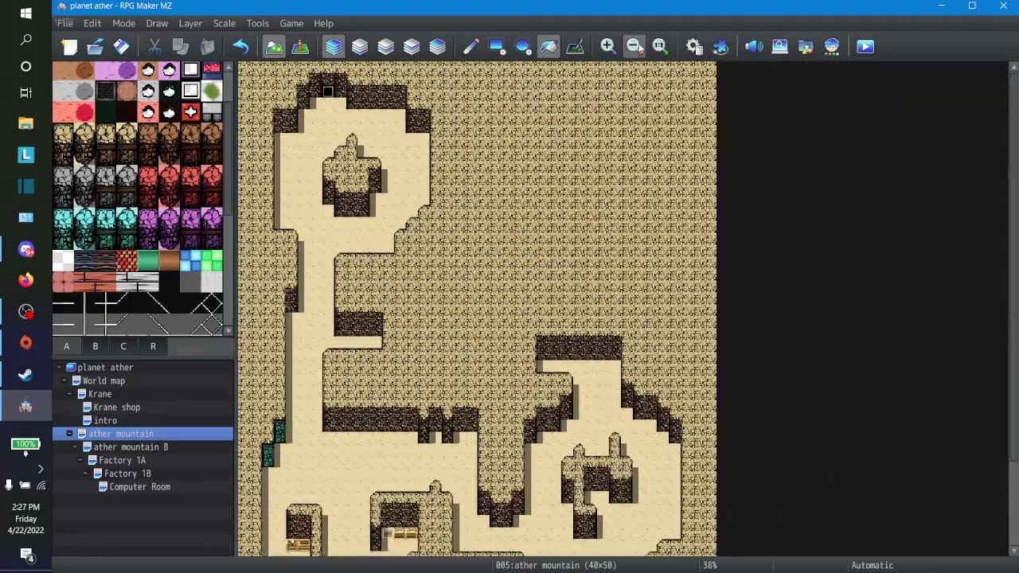
click(633, 46)
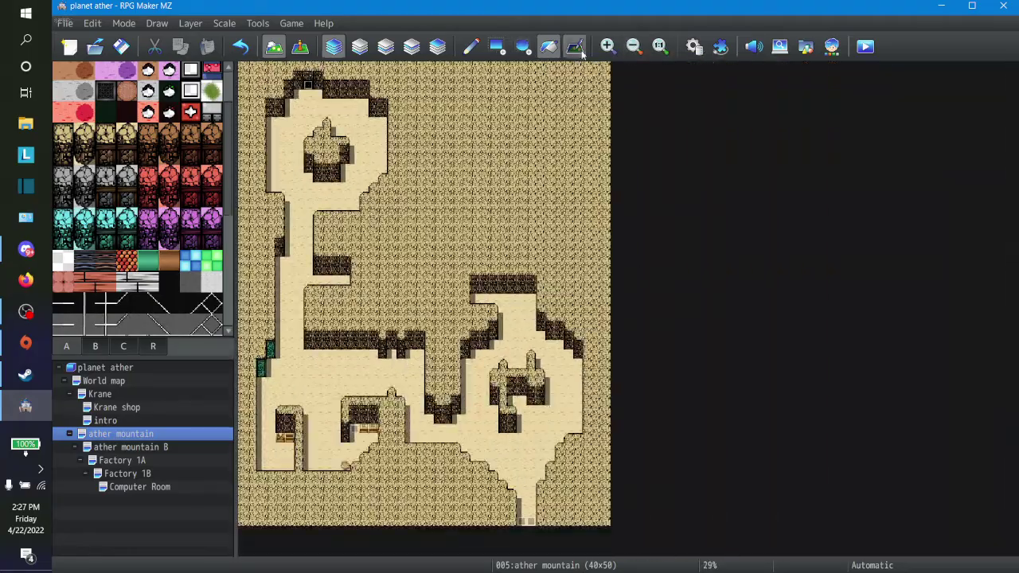
click(608, 46)
click(607, 46)
click(607, 46)
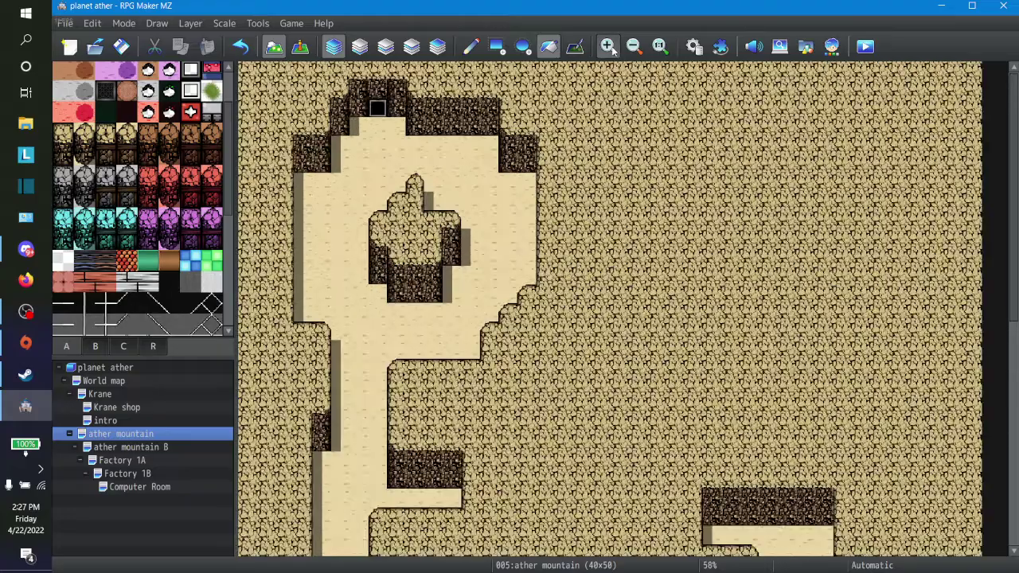
click(608, 46)
click(608, 47)
scroll(617, 249, down, 10)
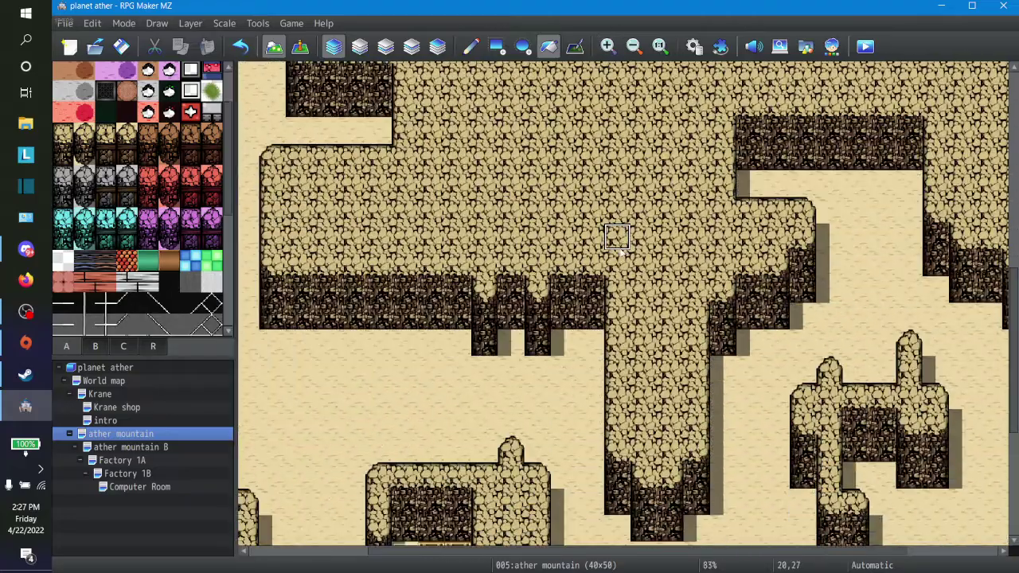
scroll(617, 250, down, 2)
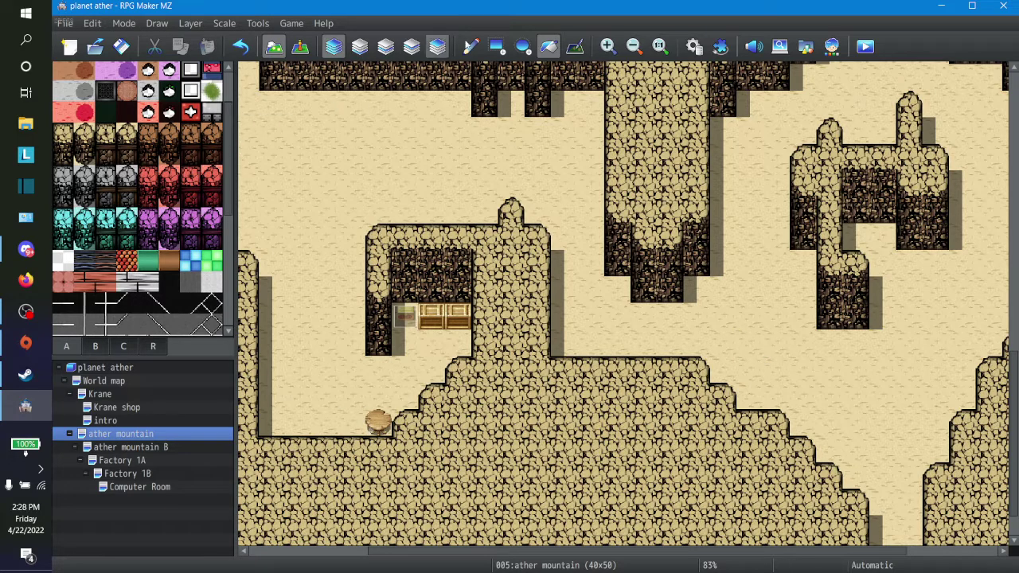
scroll(569, 289, down, 2)
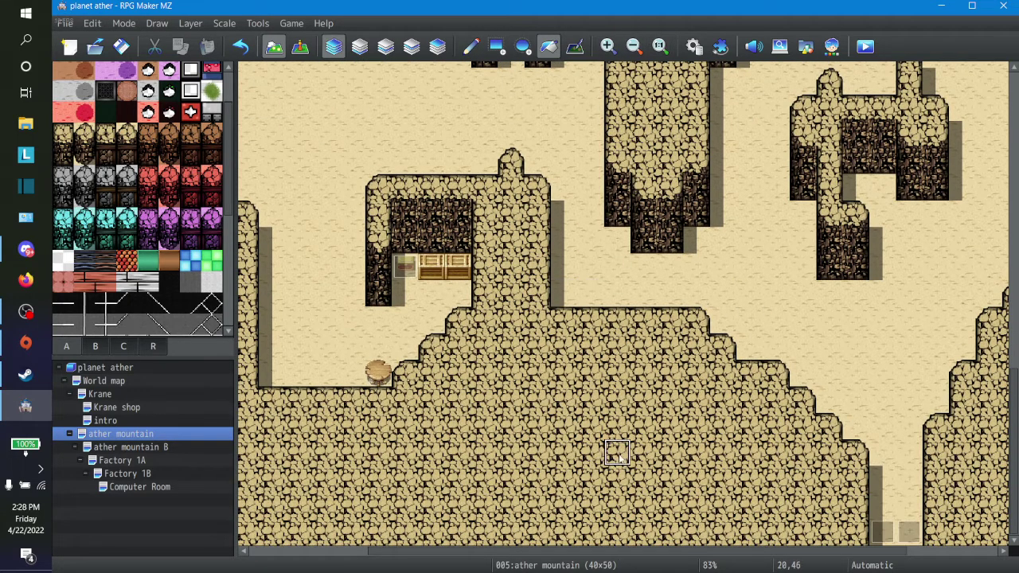
Remove the round wooden stump from the rock edge below the crate alcove.
scroll(175, 223, down, 5)
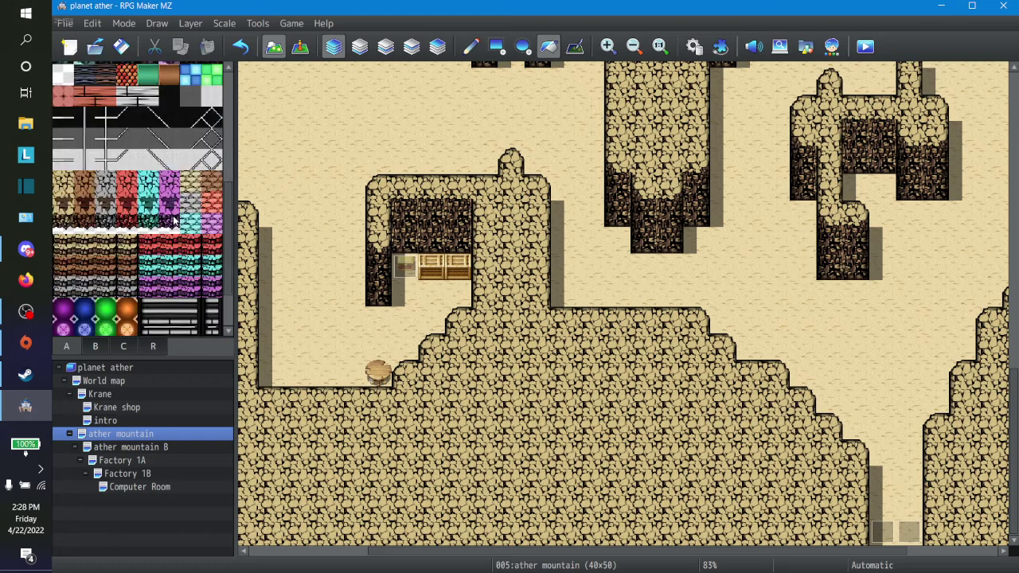
click(123, 348)
scroll(158, 267, down, 10)
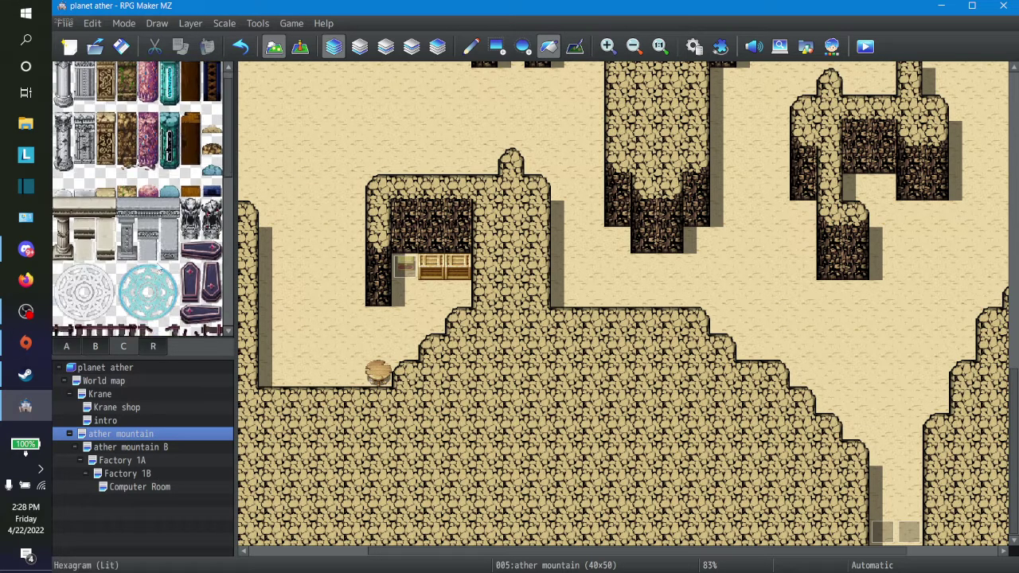
scroll(158, 268, down, 2)
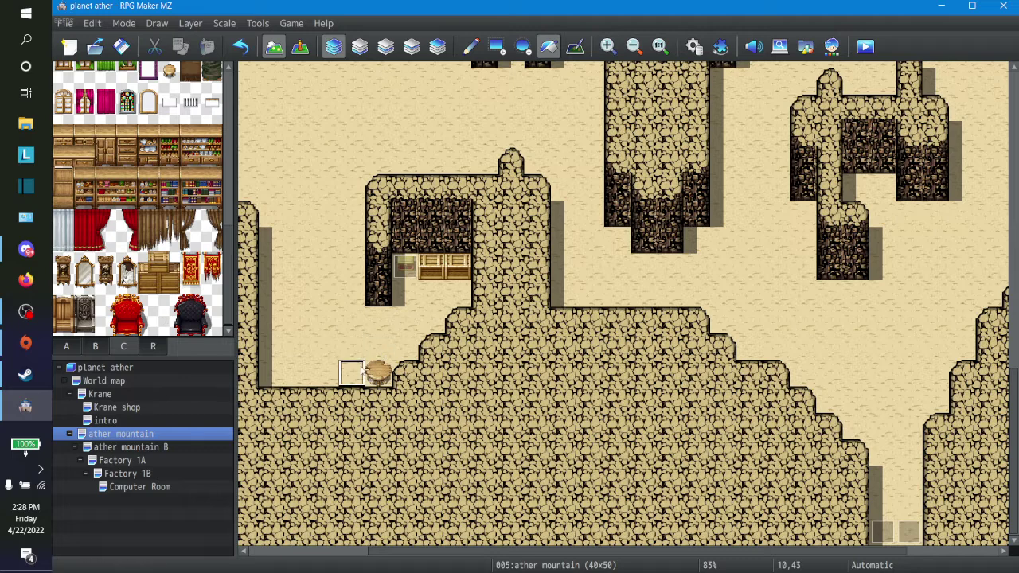
scroll(139, 239, down, 8)
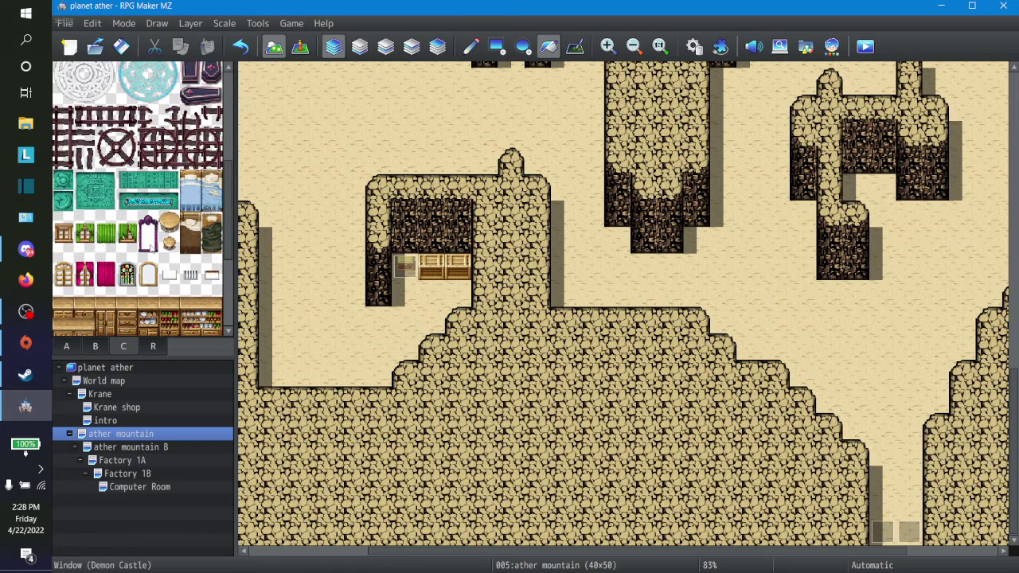
Examine the A, B and C tile palettes for decorations that suit the crate alcove and cave.
scroll(164, 271, up, 4)
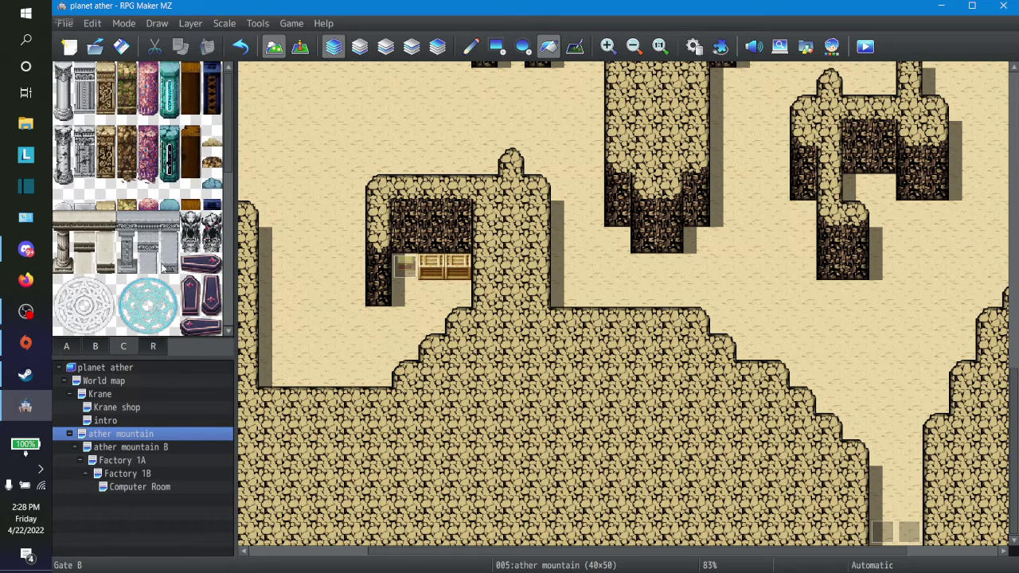
click(96, 346)
scroll(163, 248, down, 5)
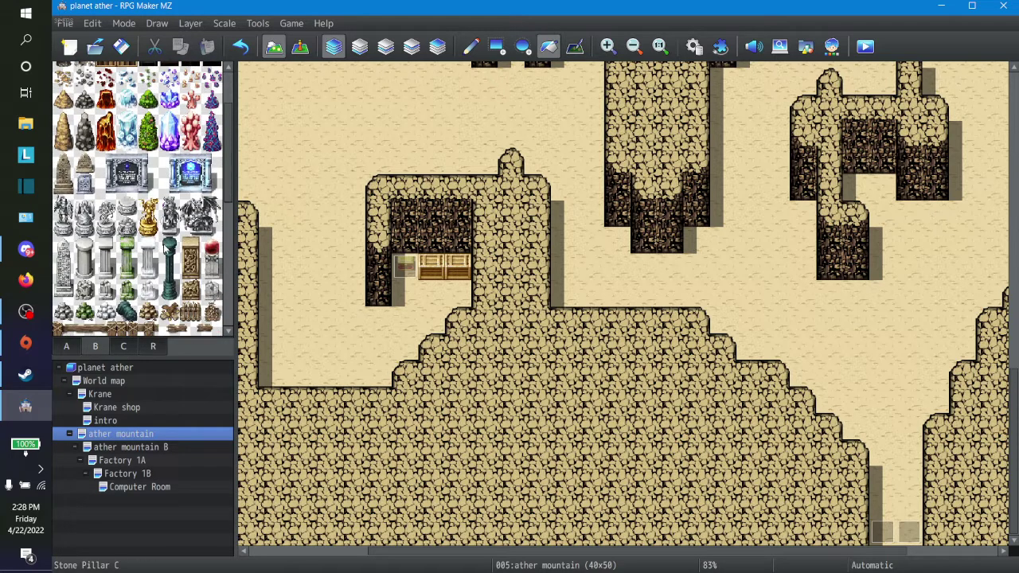
scroll(163, 247, down, 5)
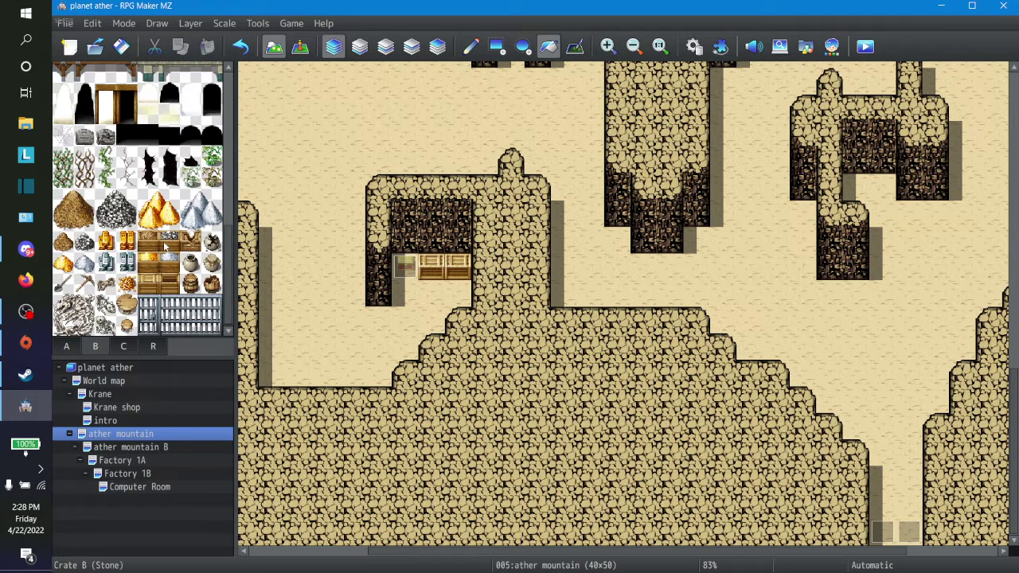
click(68, 348)
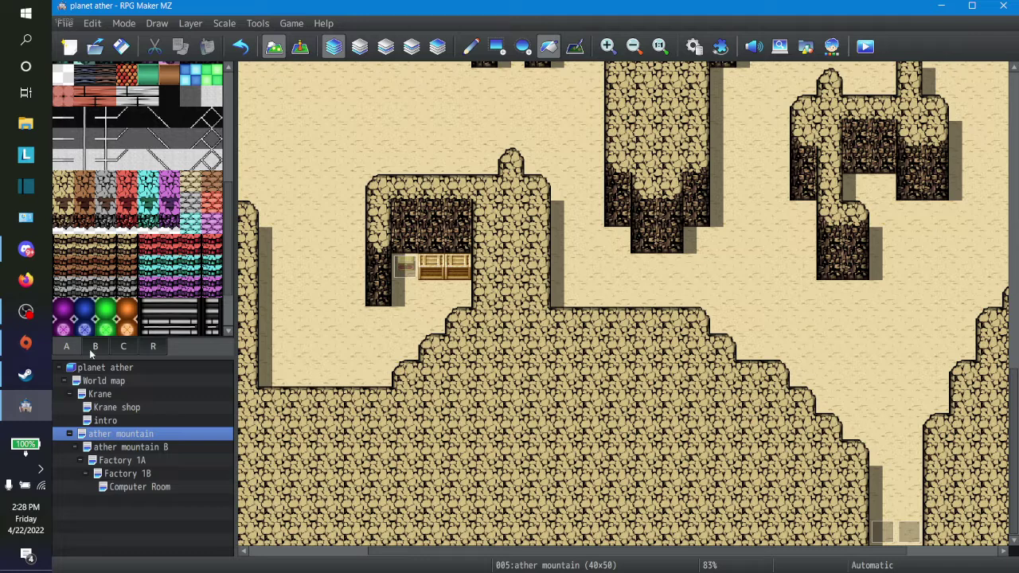
scroll(157, 269, down, 2)
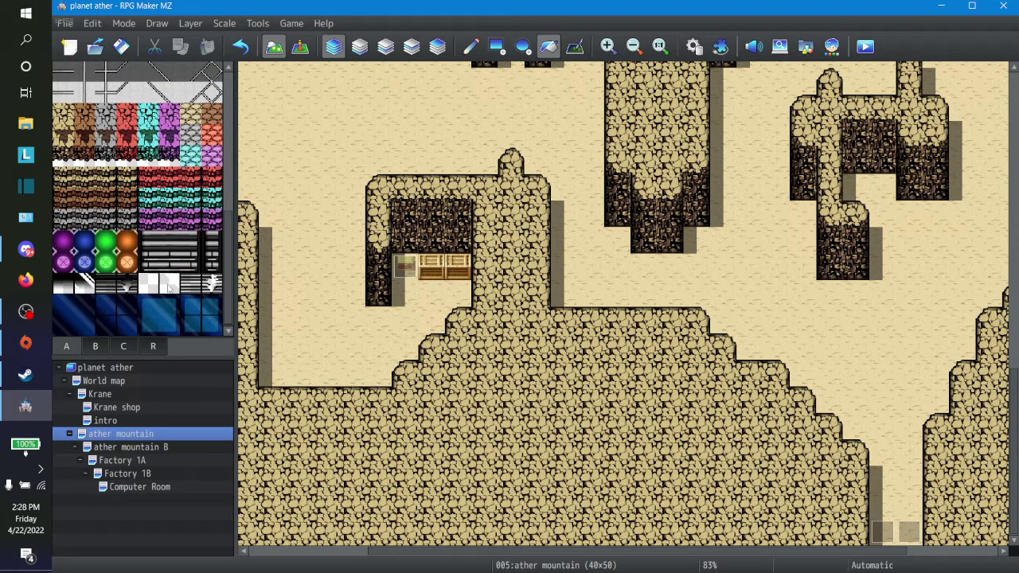
scroll(558, 374, up, 5)
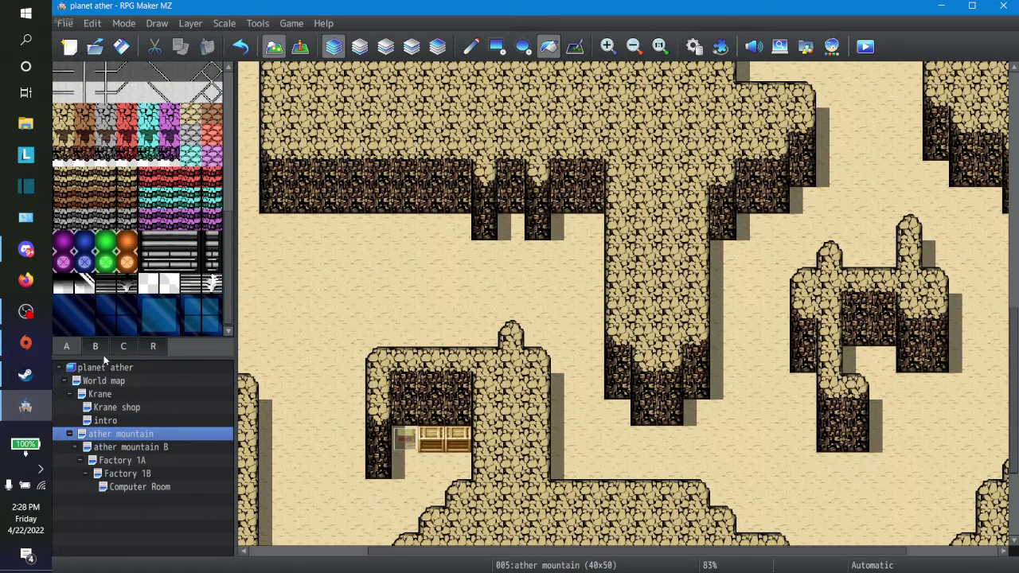
click(103, 351)
click(123, 350)
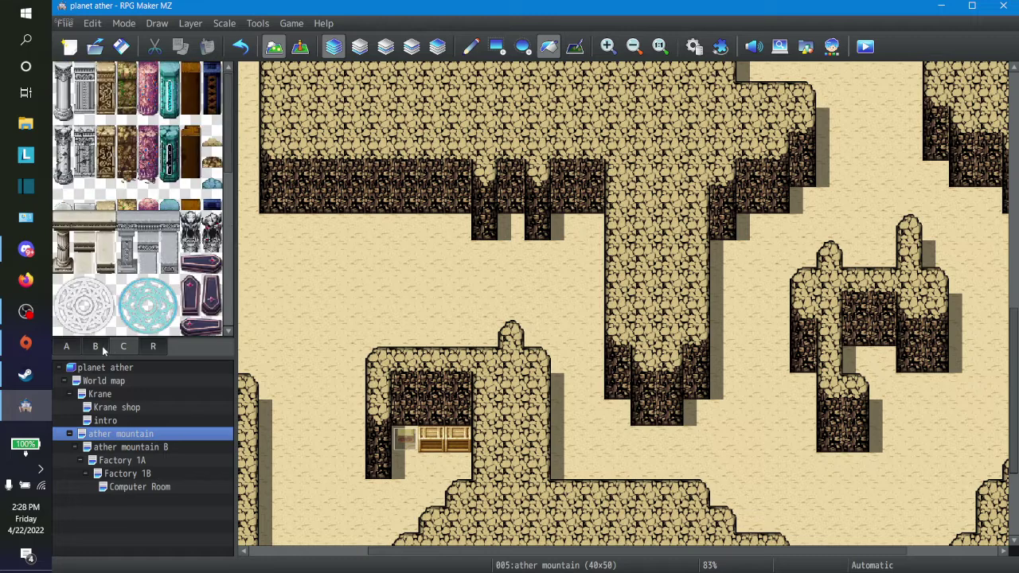
scroll(128, 239, up, 10)
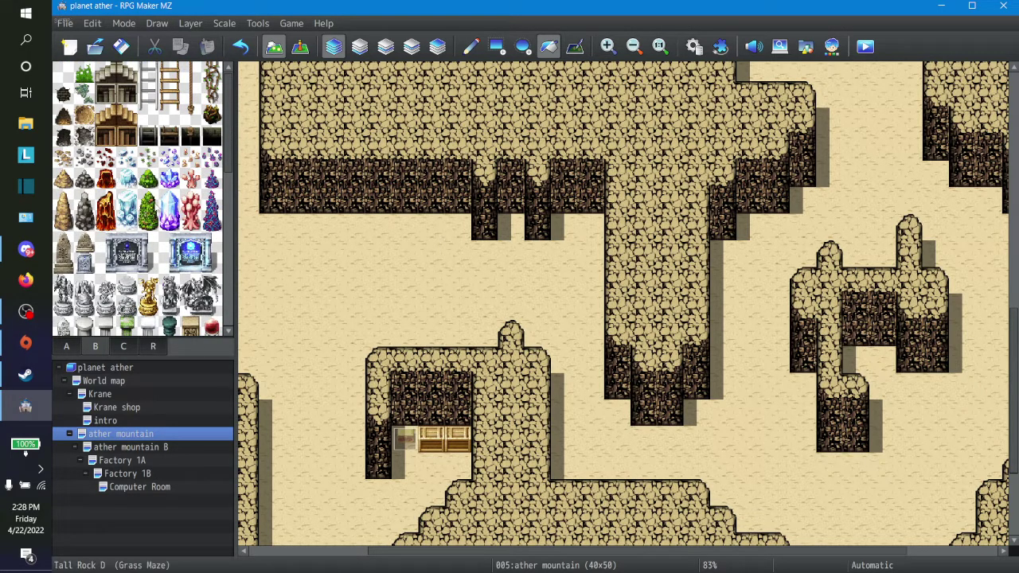
scroll(143, 199, down, 10)
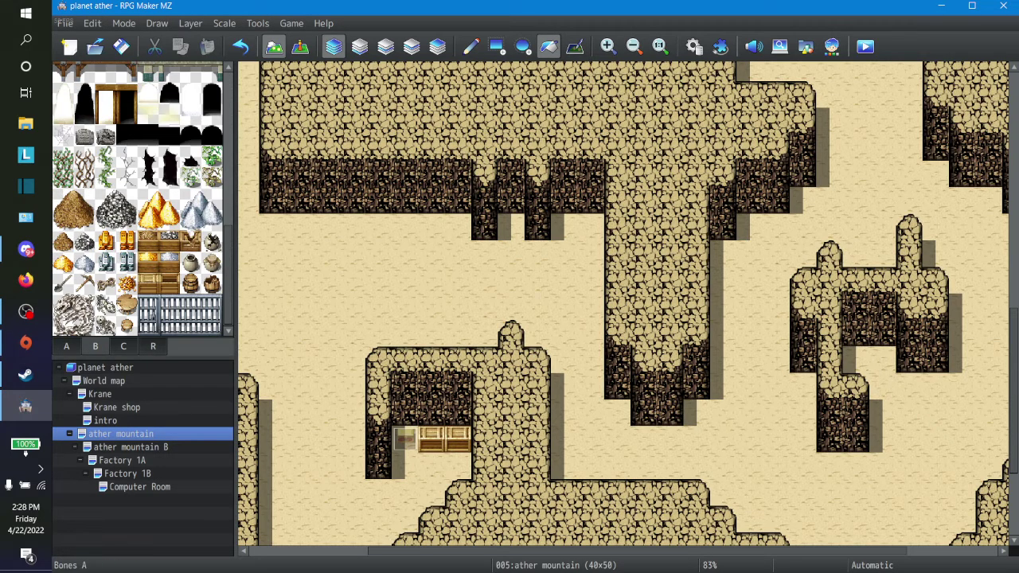
Undo a trial shovel fill on the crate alcove's wall and place a single pickaxe above the eastern crate with the Pencil.
click(63, 284)
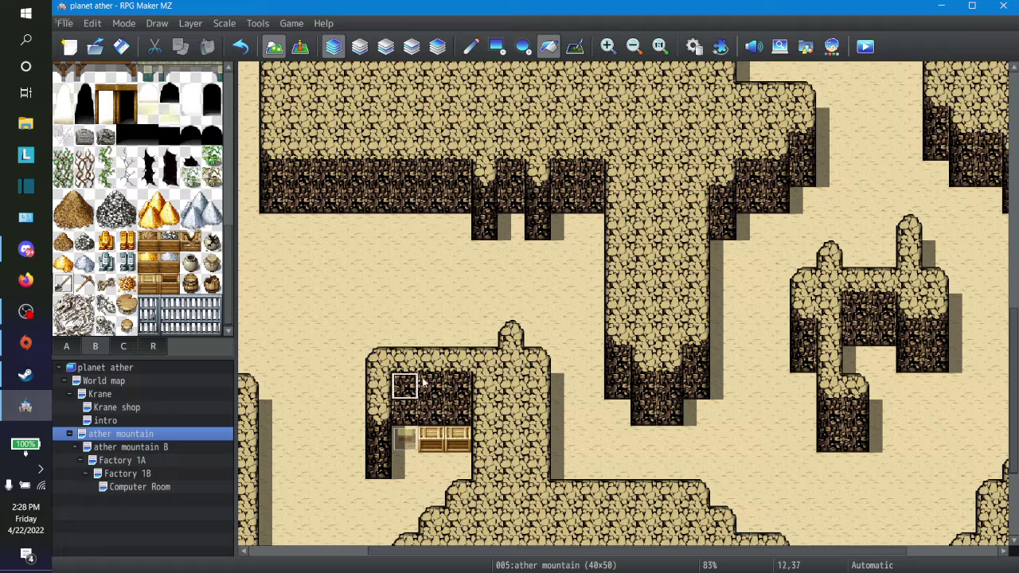
mouse_move(406, 384)
mouse_down()
mouse_move(455, 412)
mouse_move(405, 413)
mouse_up()
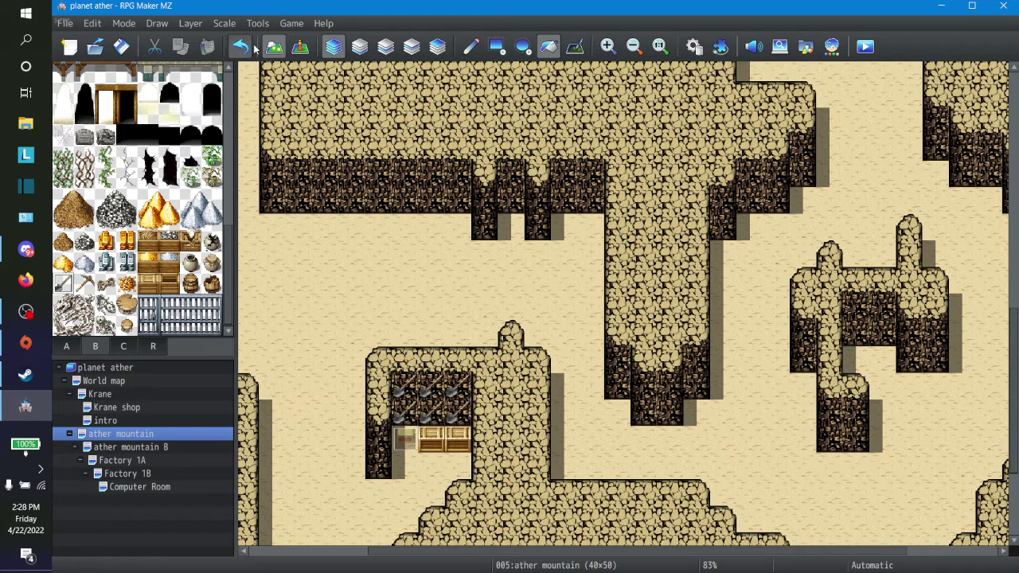
click(84, 284)
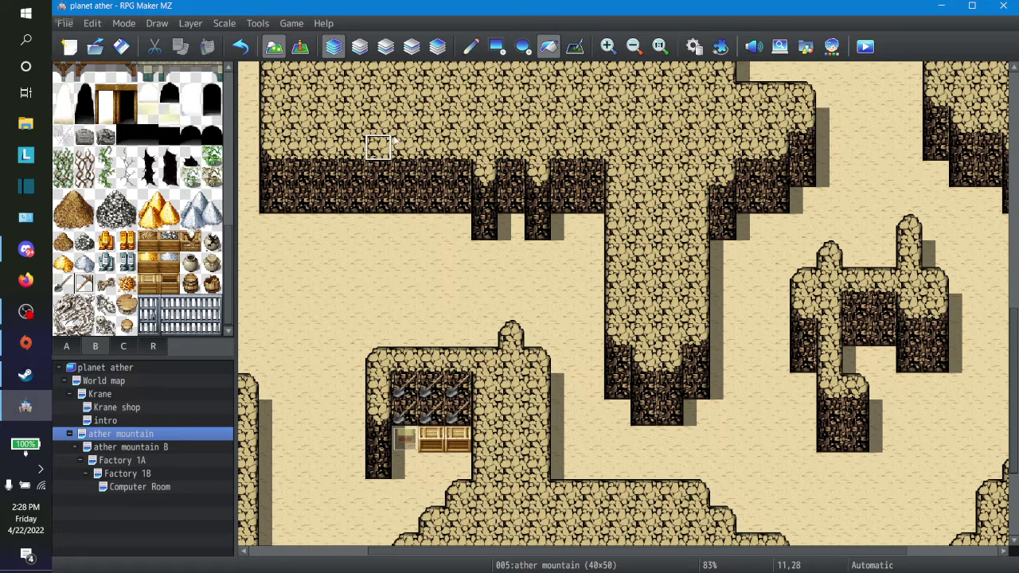
click(471, 46)
click(450, 412)
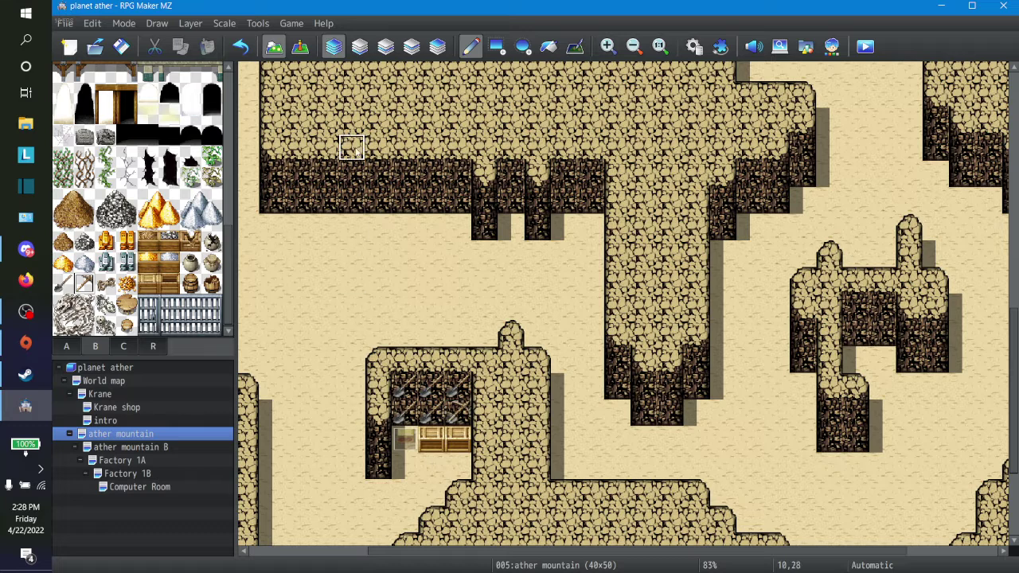
click(249, 52)
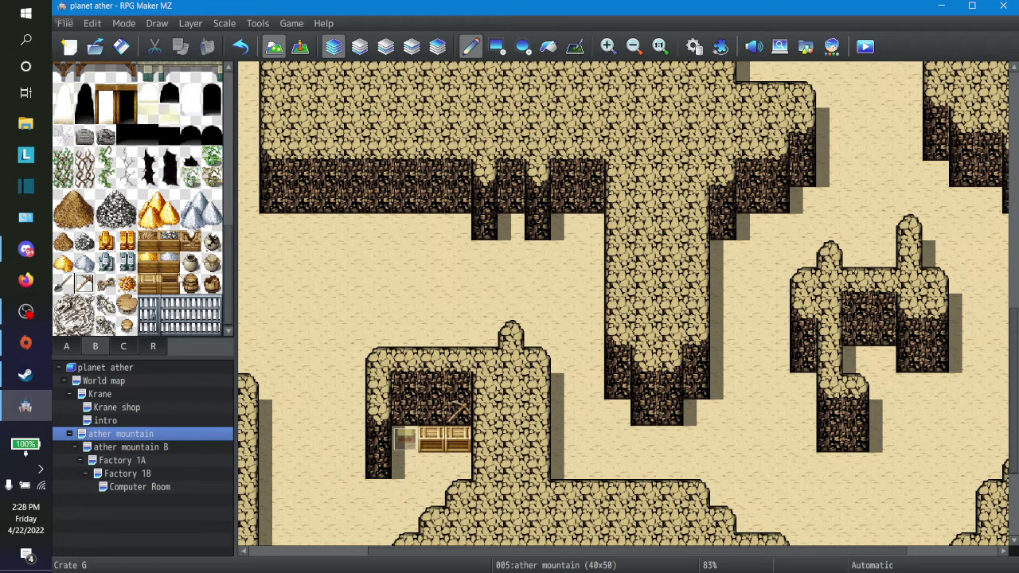
Set the B image of the SF Dungeon 2 tileset to FD_Inside_B in the database.
click(123, 348)
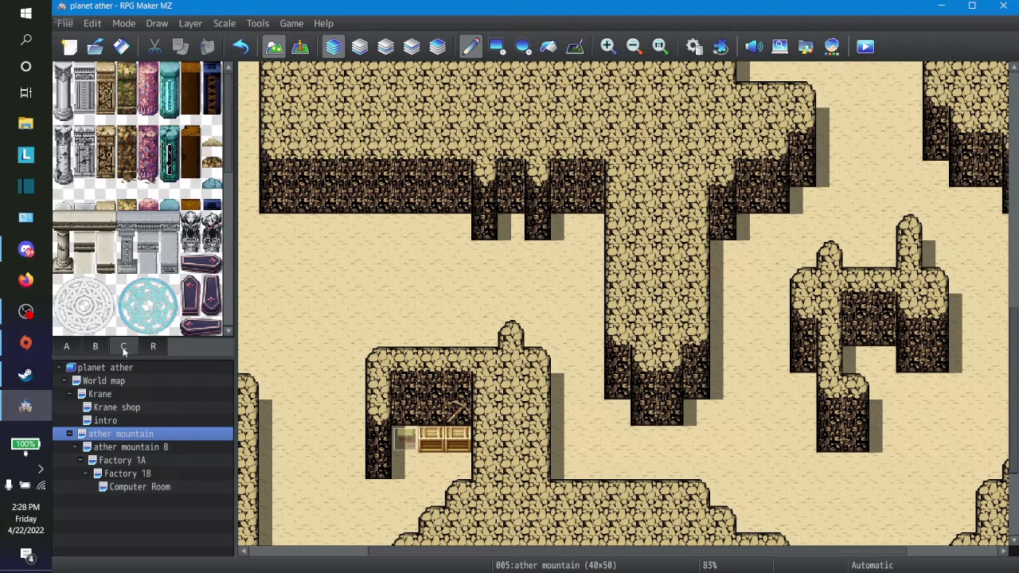
scroll(157, 249, down, 10)
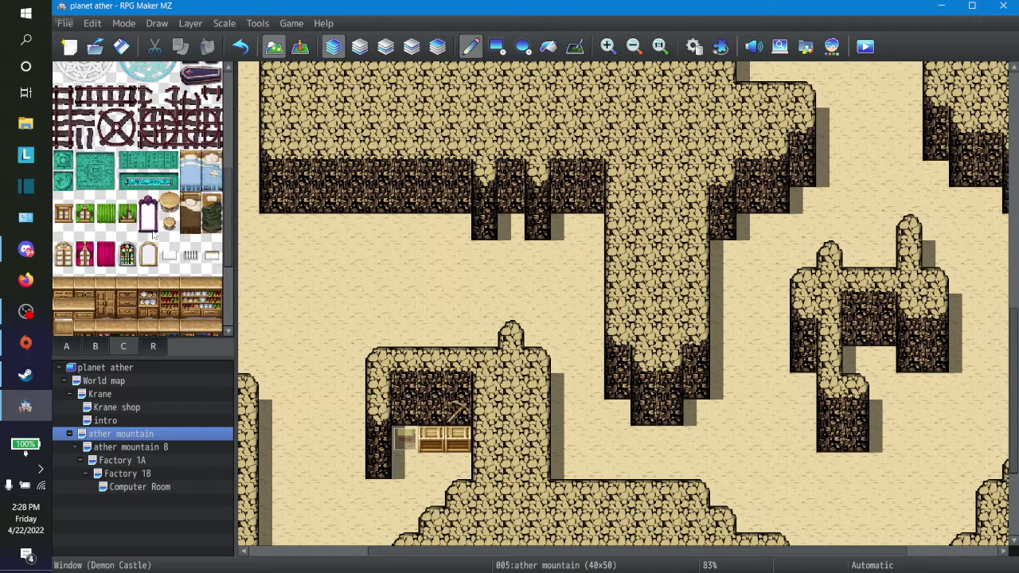
click(692, 49)
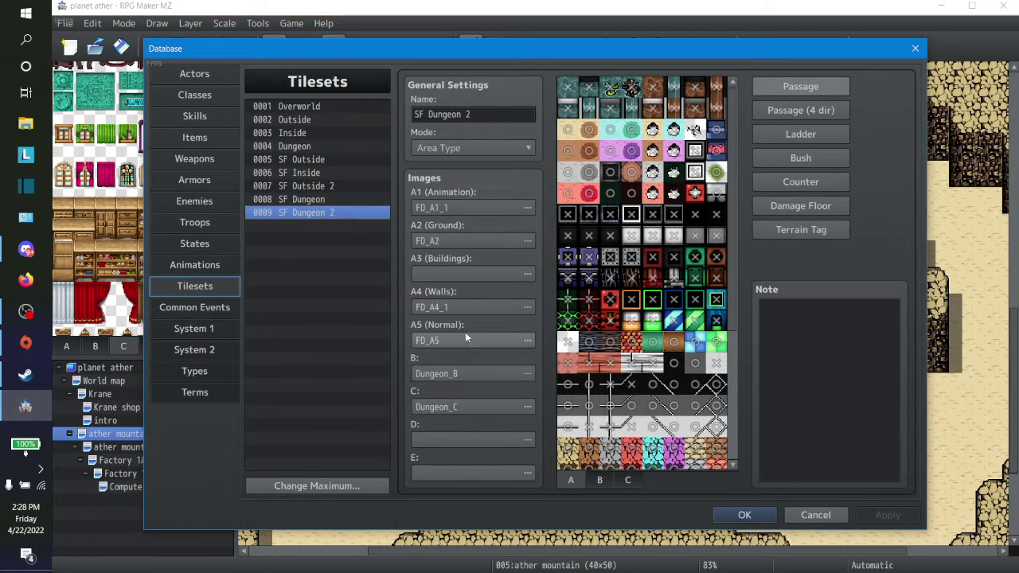
double_click(466, 375)
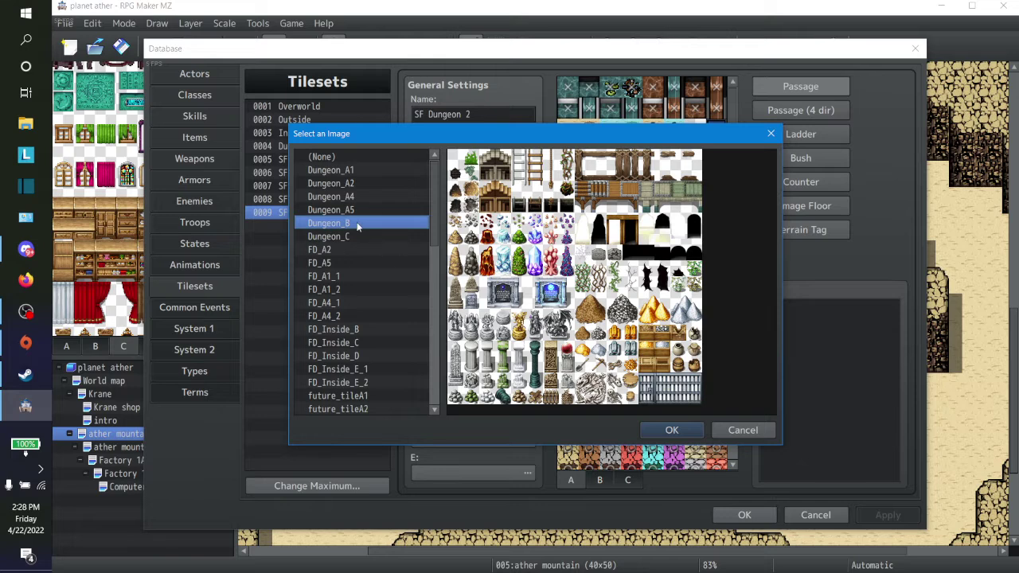
scroll(371, 369, down, 3)
scroll(375, 370, up, 2)
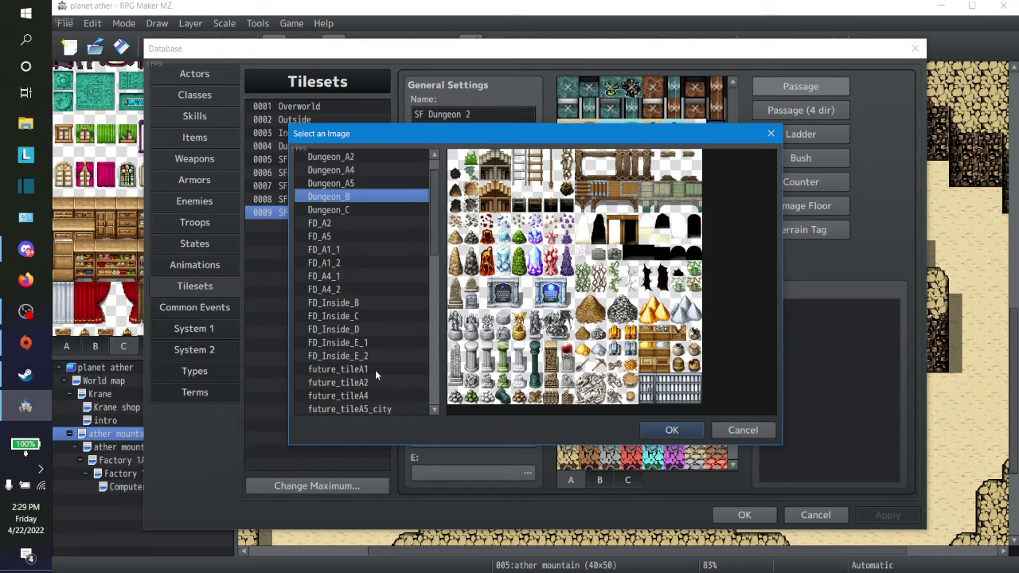
click(359, 305)
click(667, 431)
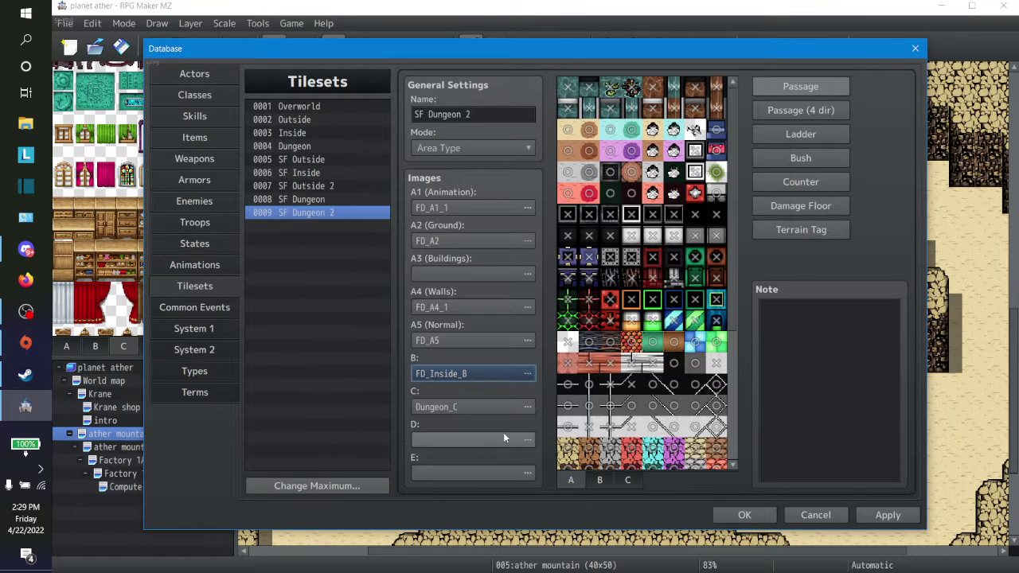
Set the C image of the SF Dungeon 2 tileset to FD_Inside_C and its D image to FD_Inside_D.
double_click(481, 402)
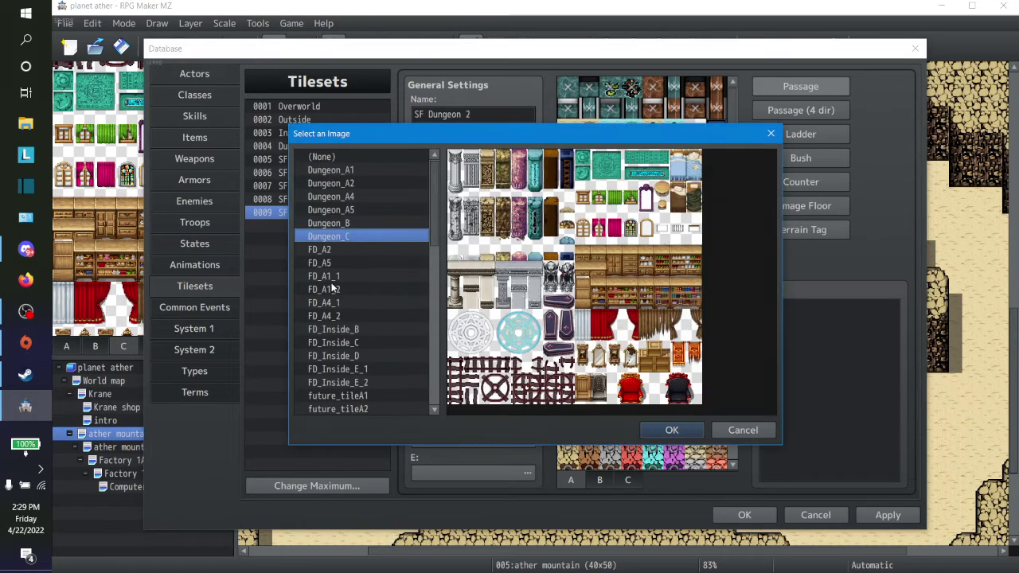
click(369, 343)
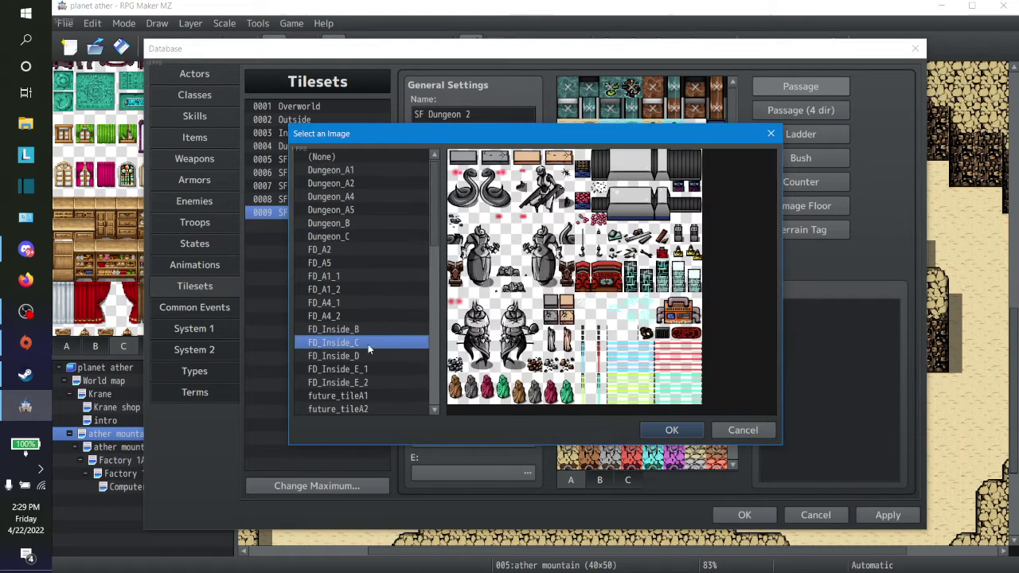
click(667, 431)
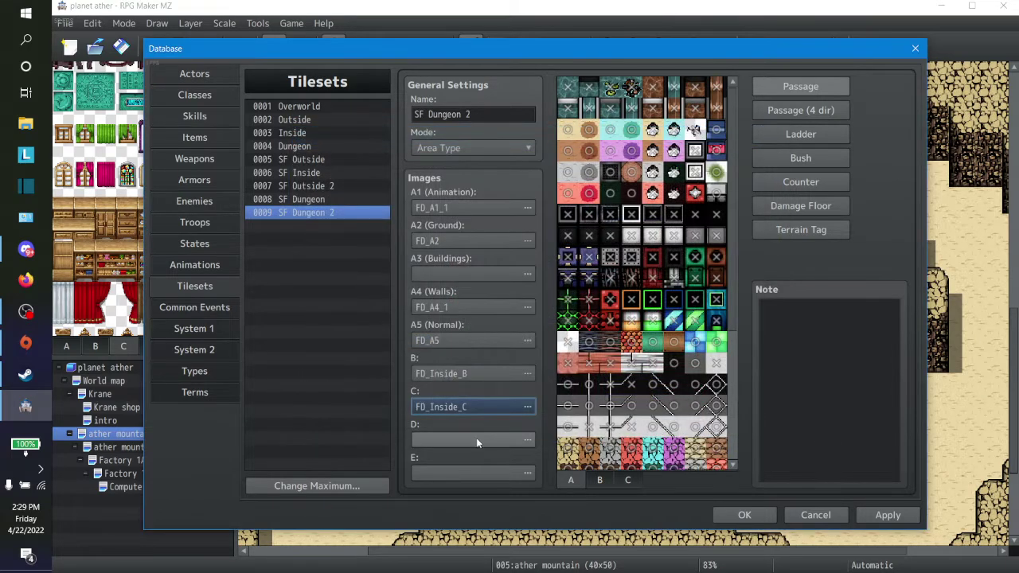
double_click(477, 438)
click(370, 370)
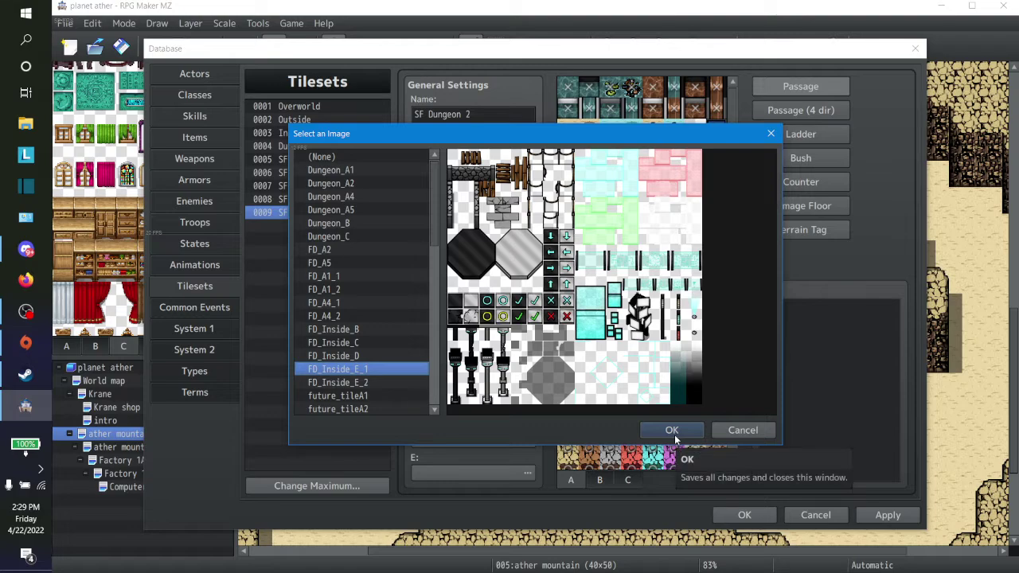
click(385, 357)
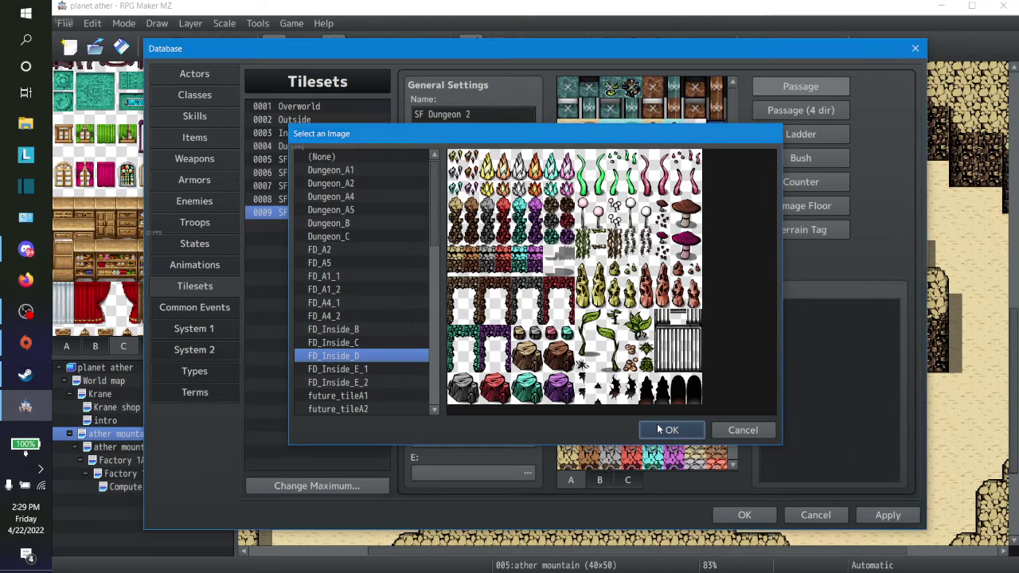
click(672, 430)
Compare the FD_Inside_E_1 and FD_Inside_E_2 previews and assign FD_Inside_E_1 as the E image of SF Dungeon 2.
click(462, 471)
click(371, 374)
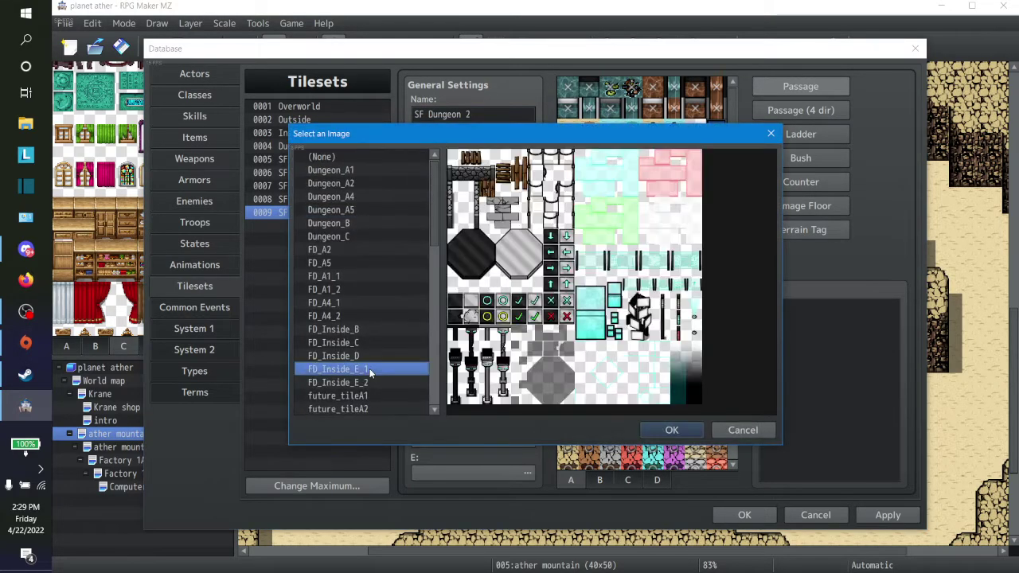
click(370, 385)
key(Up)
key(Down)
key(Down)
click(377, 382)
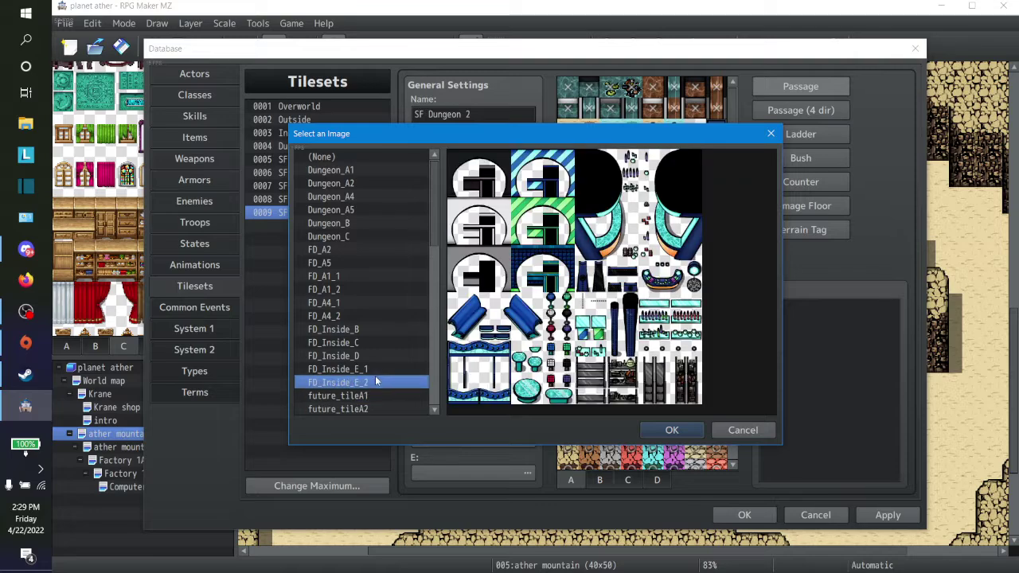
click(374, 370)
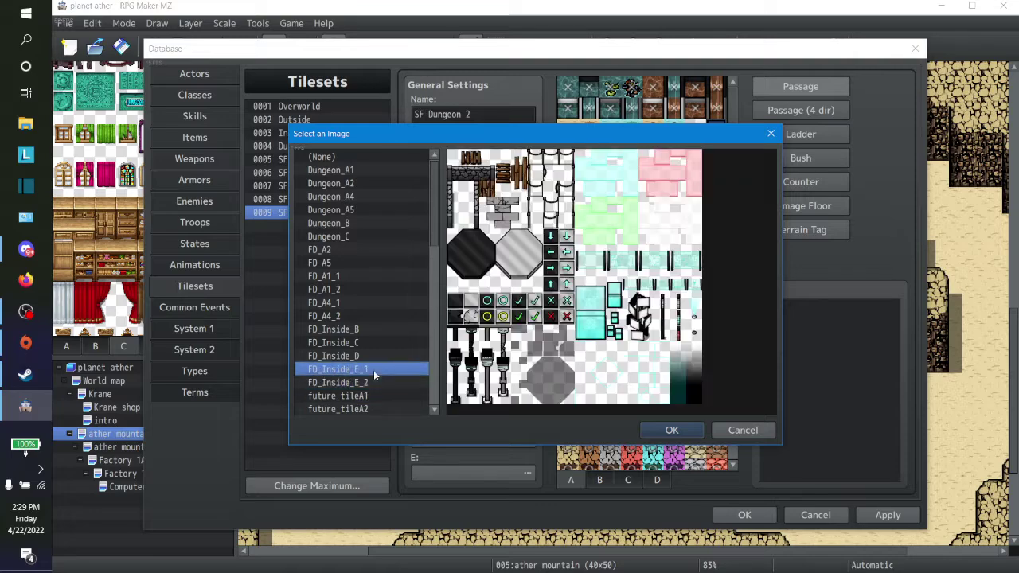
click(672, 430)
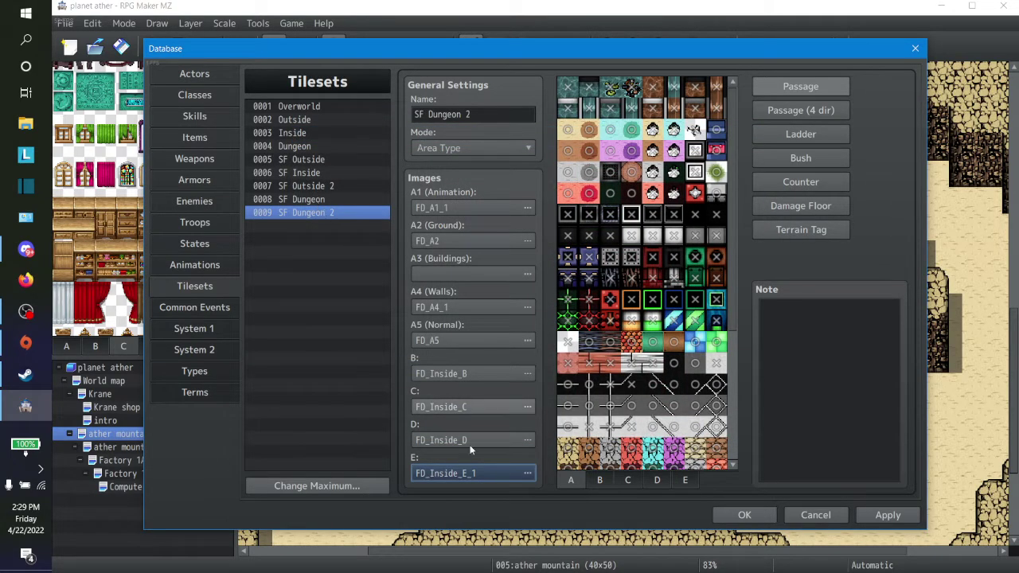
Set the E image of the SF Dungeon 2 tileset to FD_Inside_E_2.
click(527, 473)
click(369, 296)
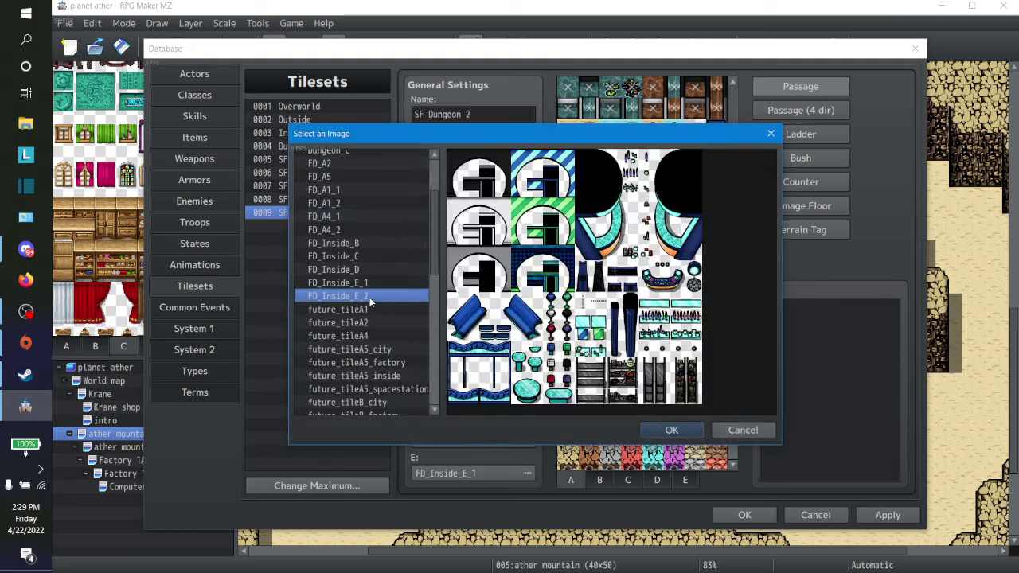
click(672, 430)
Set the B image of the SF Dungeon tileset to FD_Inside_B and its C image to FD_Inside_C.
click(320, 201)
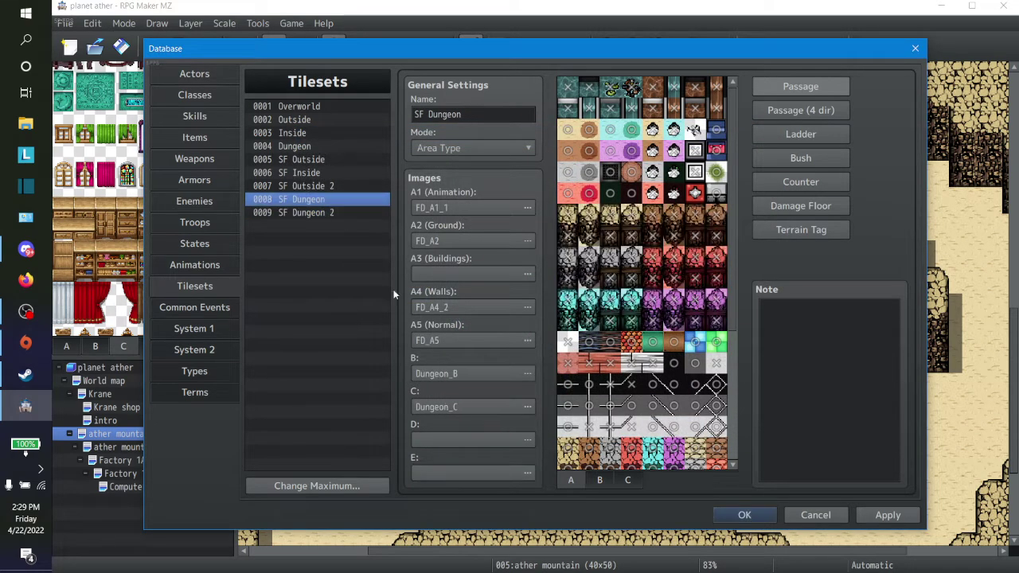
double_click(475, 373)
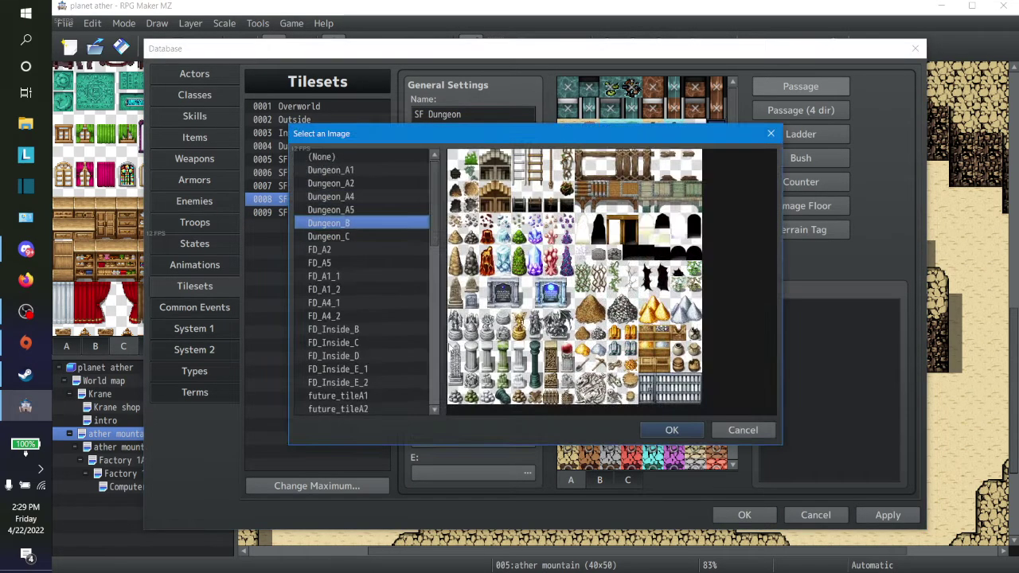
click(357, 330)
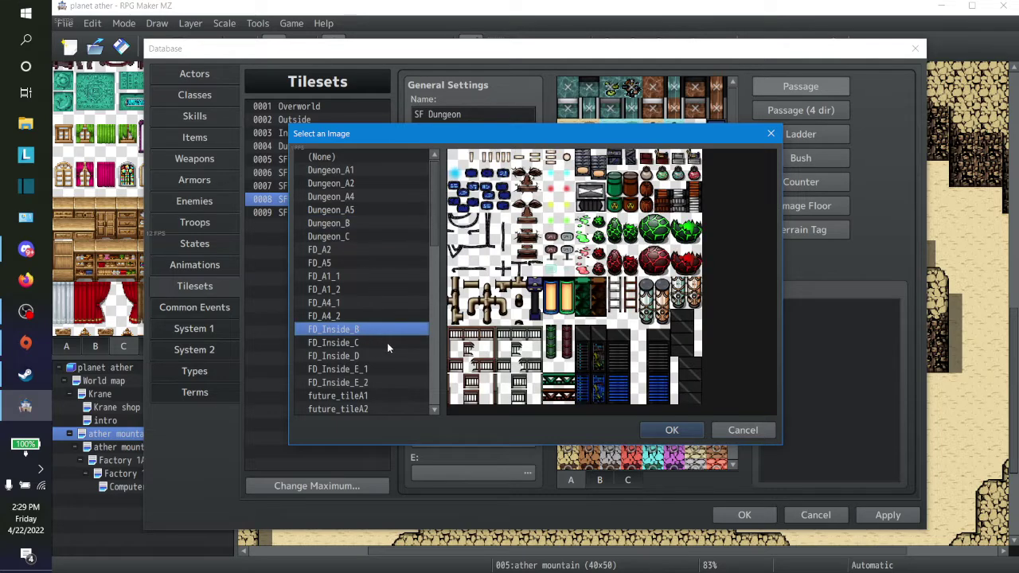
click(690, 435)
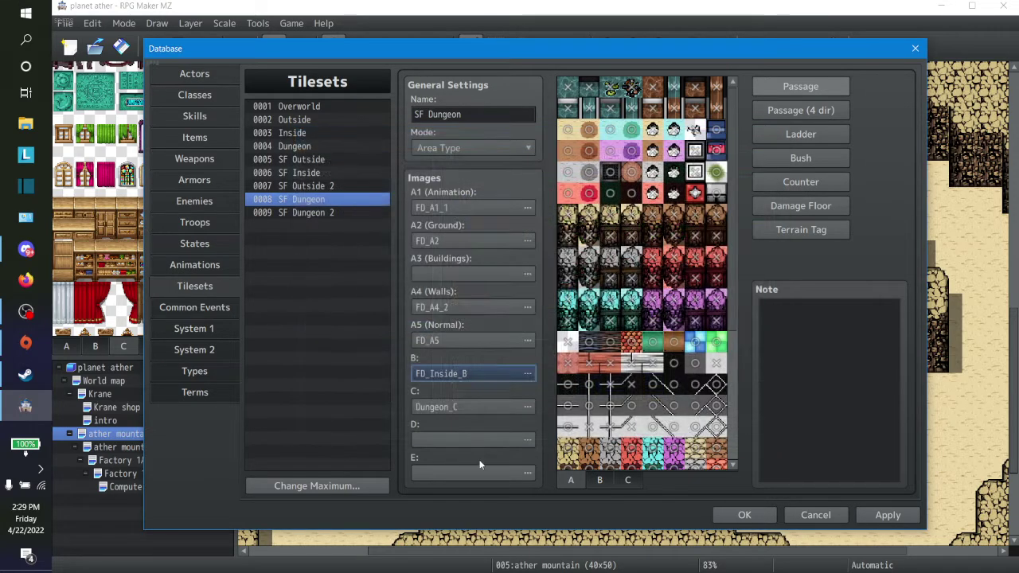
double_click(477, 408)
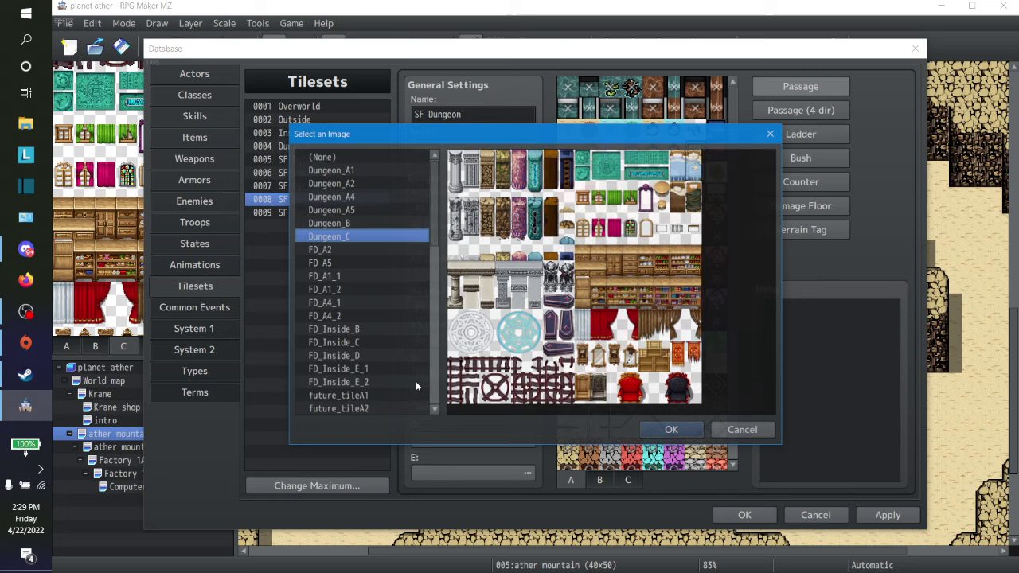
click(369, 342)
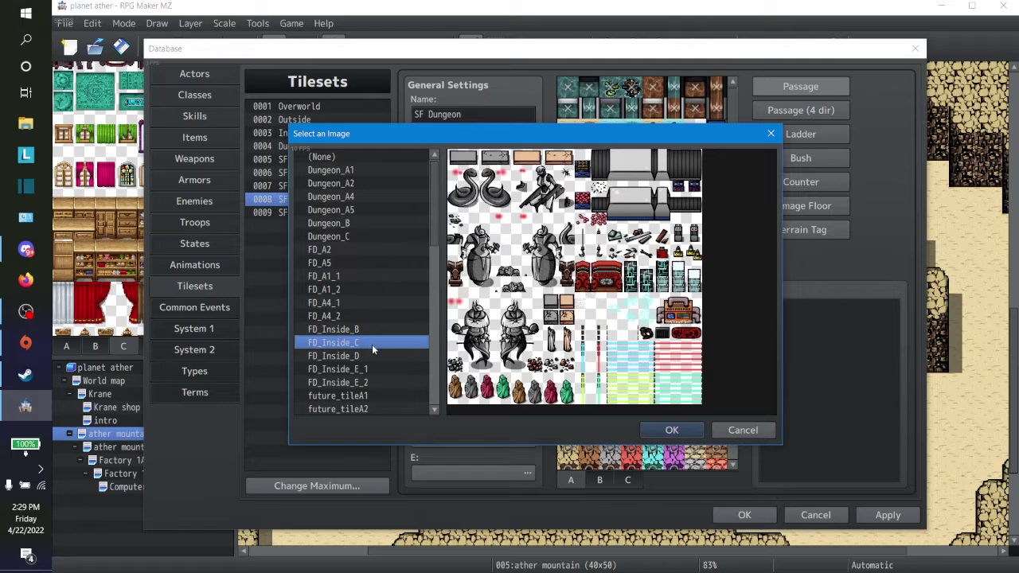
click(662, 431)
Set the D image of the SF Dungeon tileset to FD_Inside_D and its E image to FD_Inside_E_1.
click(484, 438)
click(334, 356)
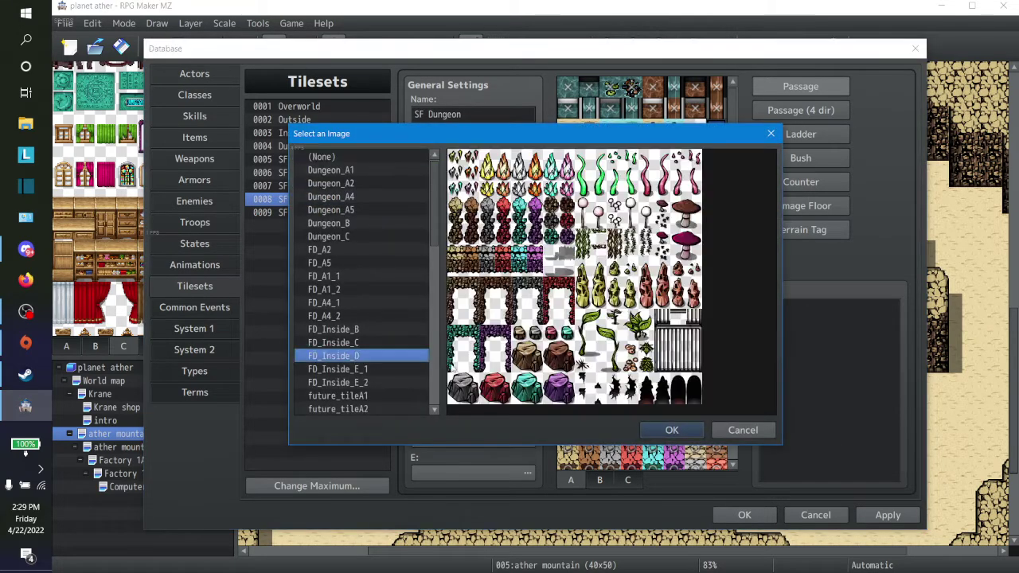
click(673, 428)
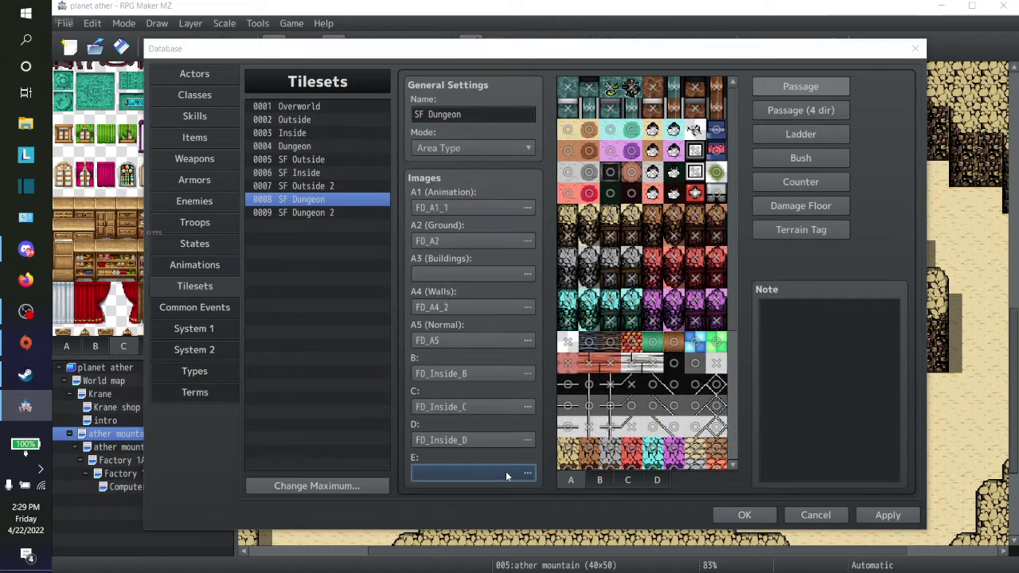
click(501, 472)
click(337, 369)
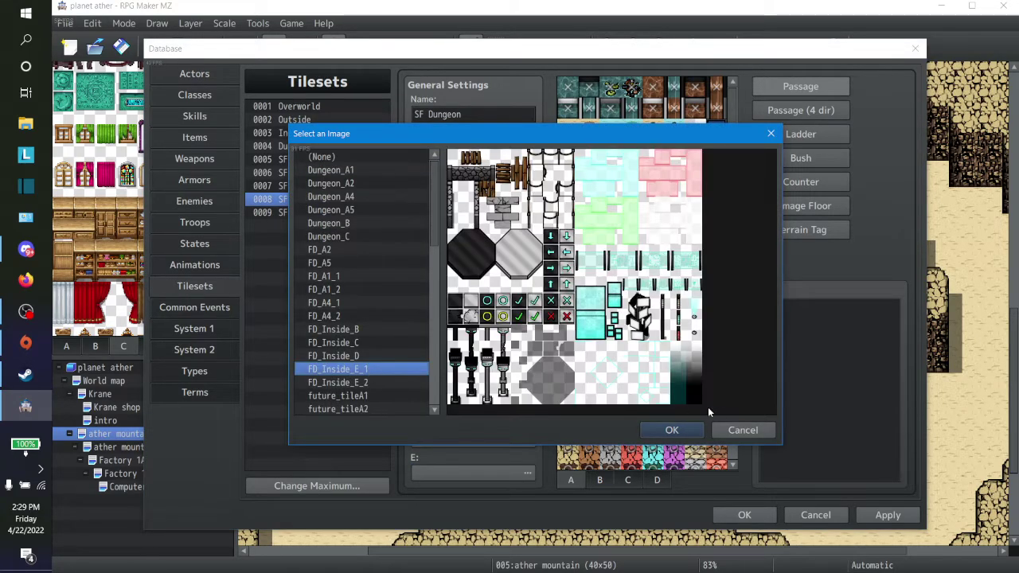
click(675, 430)
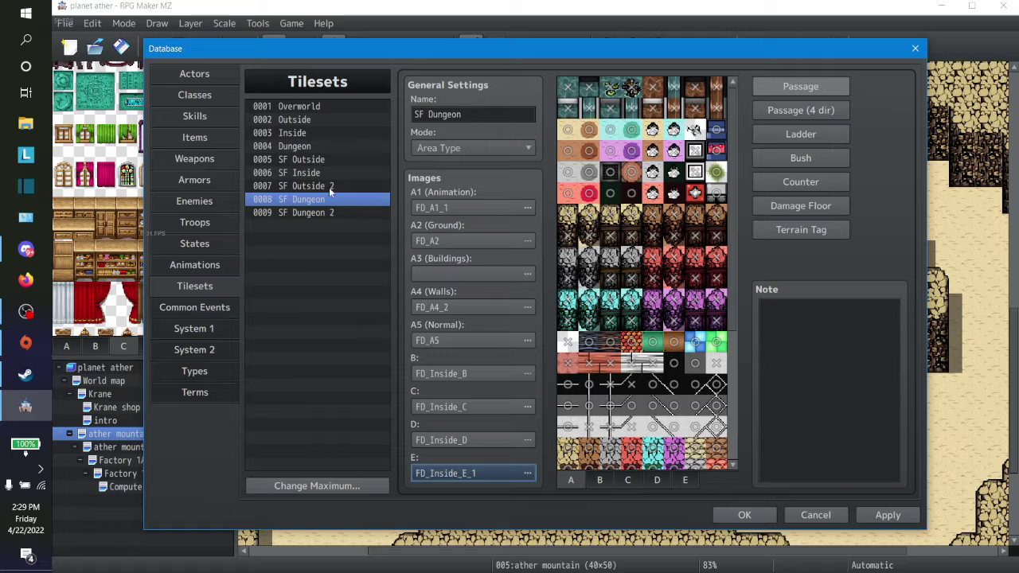
Compare the image assignments of the SF Inside, SF Outside 2, SF Dungeon and SF Dungeon 2 tilesets, including SF Dungeon 2's D and E tiles.
click(310, 172)
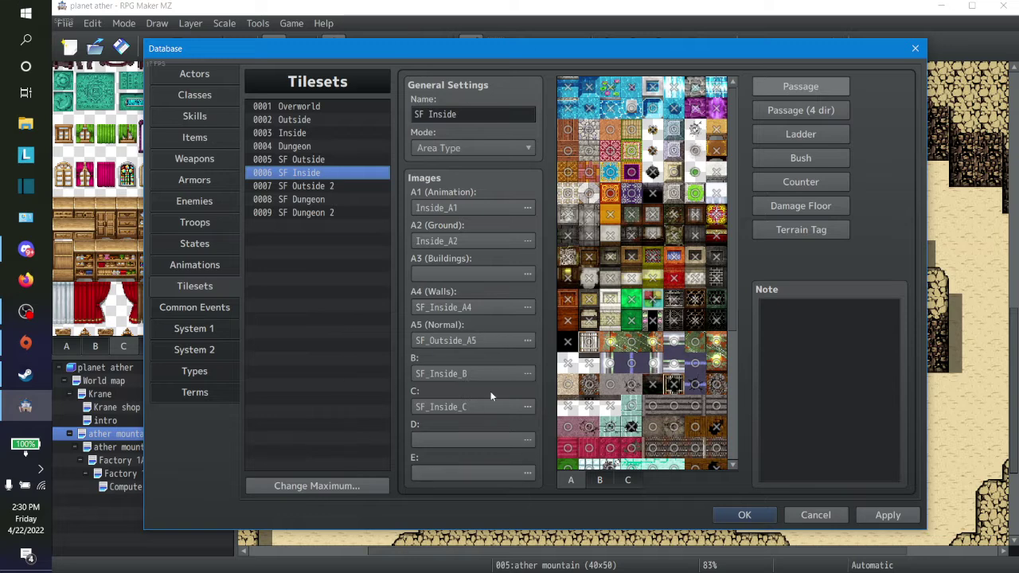
click(317, 202)
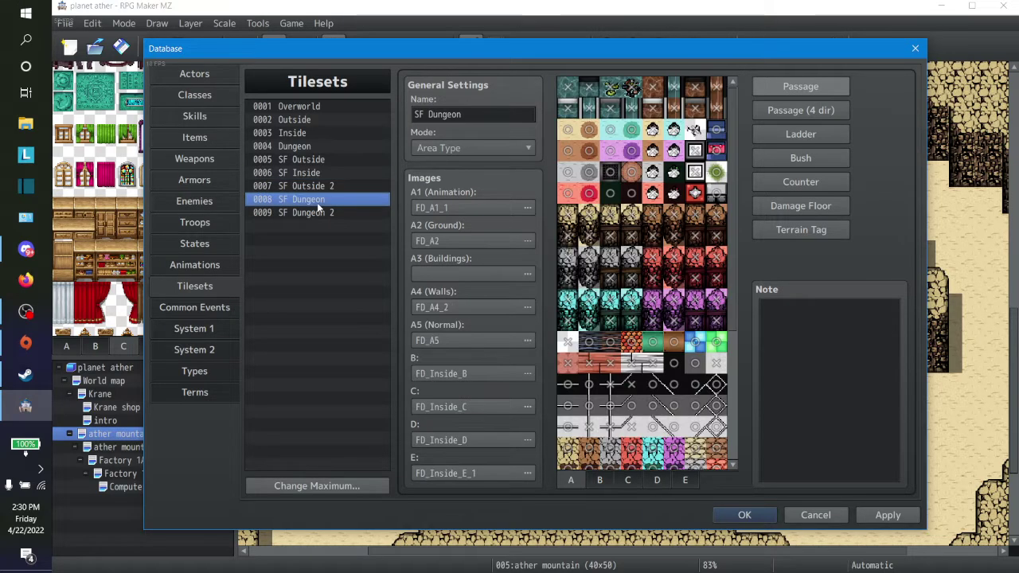
click(320, 189)
click(321, 203)
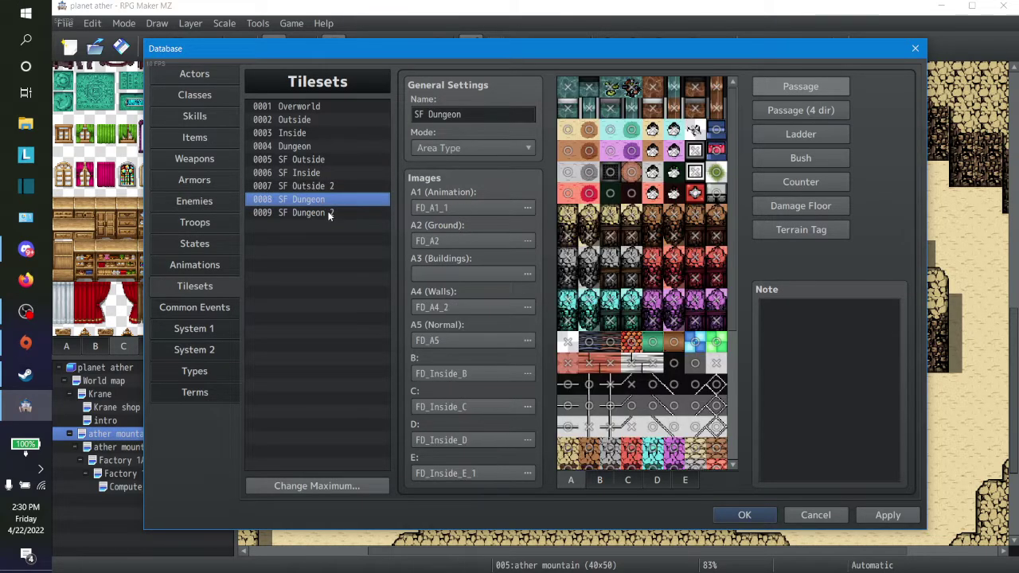
click(328, 213)
click(328, 201)
click(327, 212)
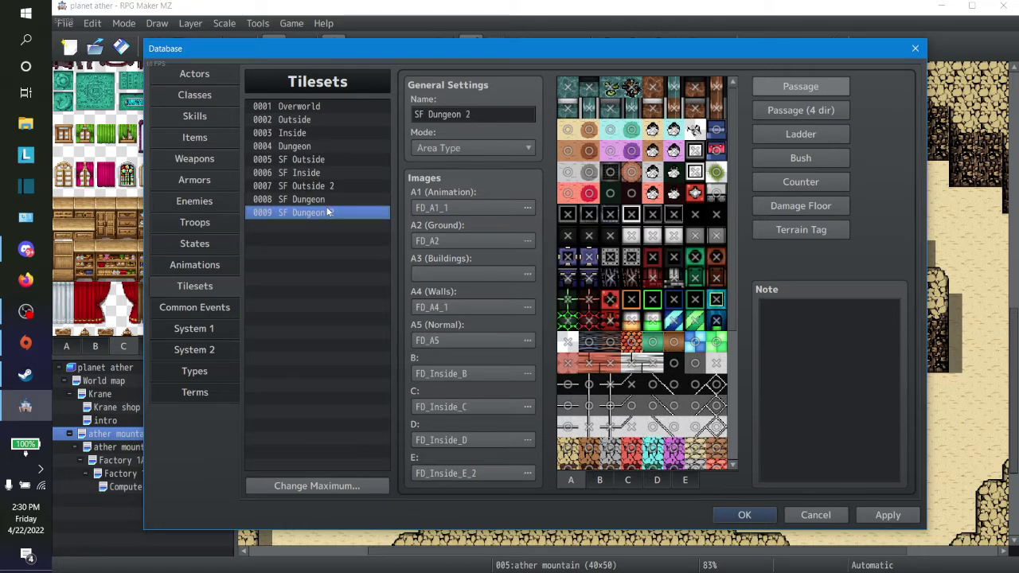
click(656, 479)
click(681, 481)
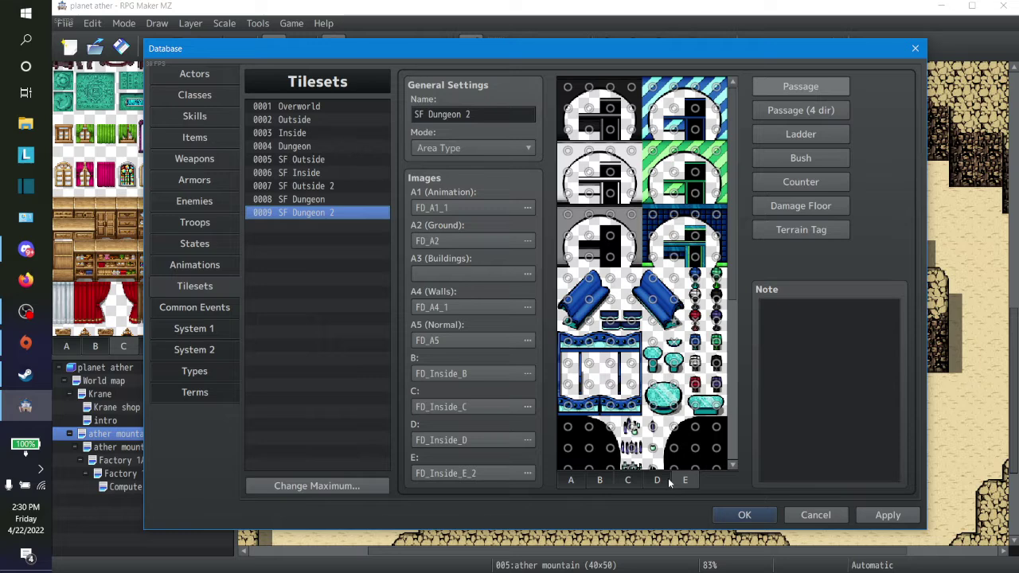
Examine the tiles and passage marks on the A to E sheets of the SF Dungeon tileset.
click(332, 202)
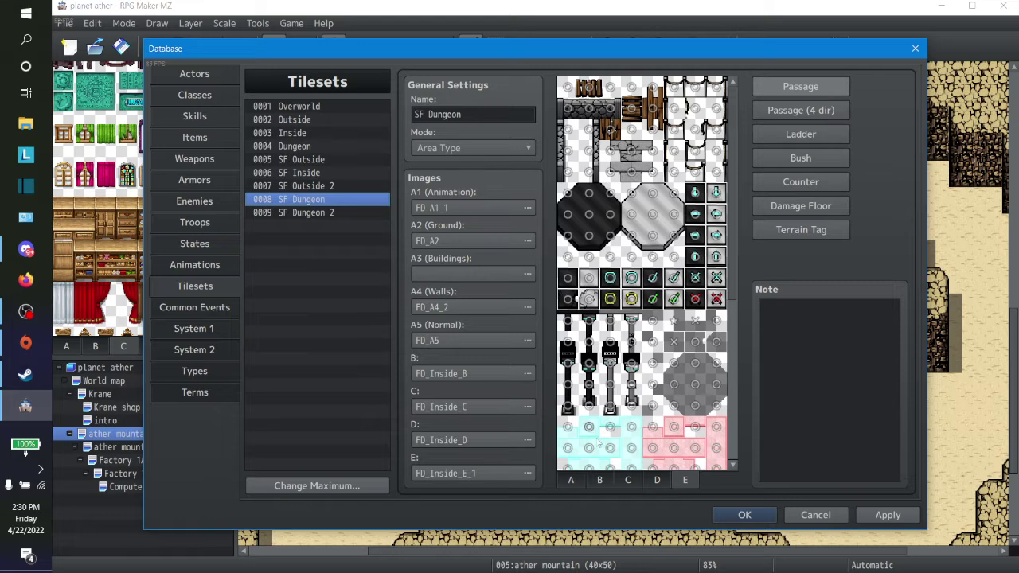
scroll(723, 394, down, 3)
scroll(722, 393, down, 6)
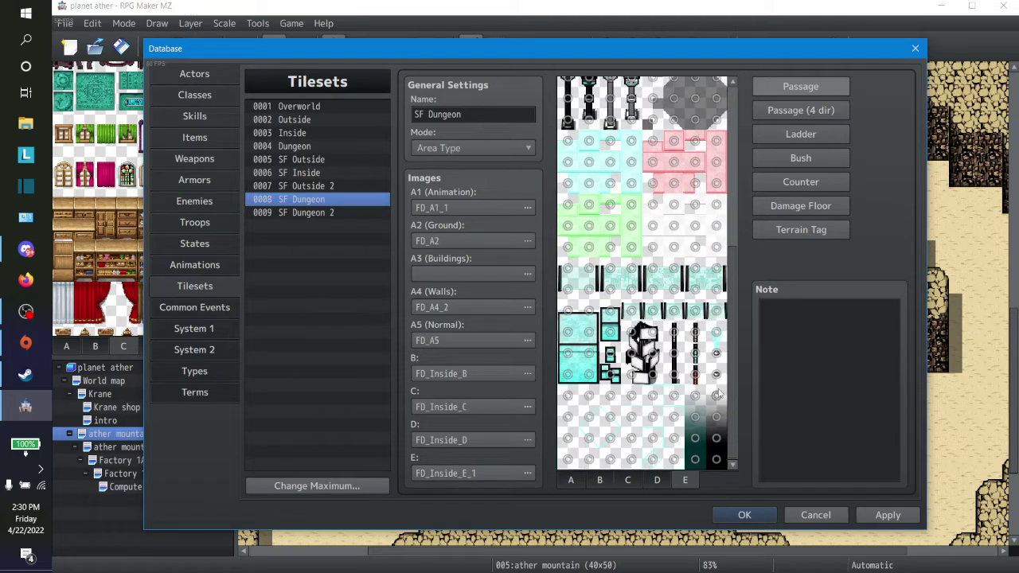
click(657, 481)
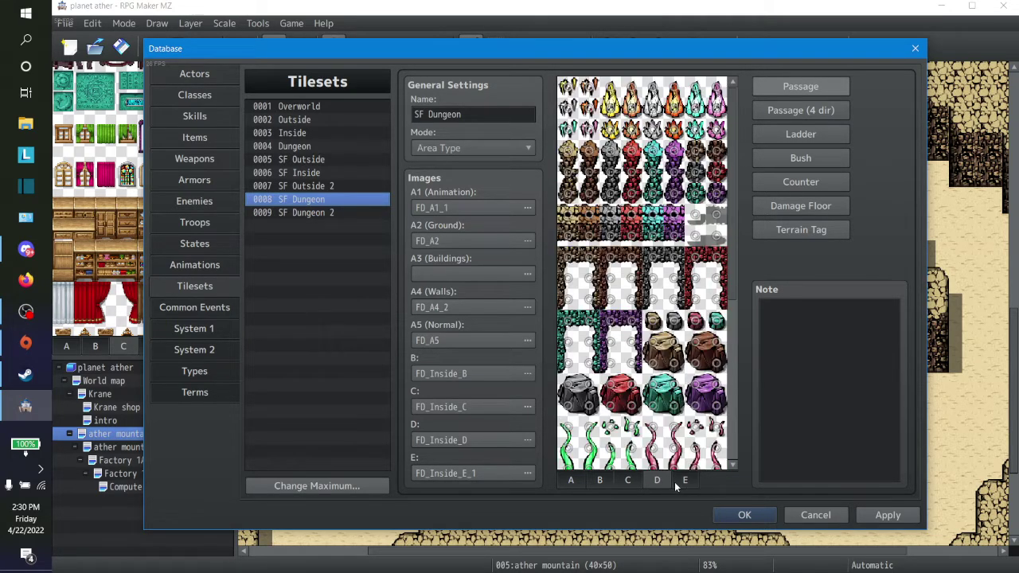
click(635, 482)
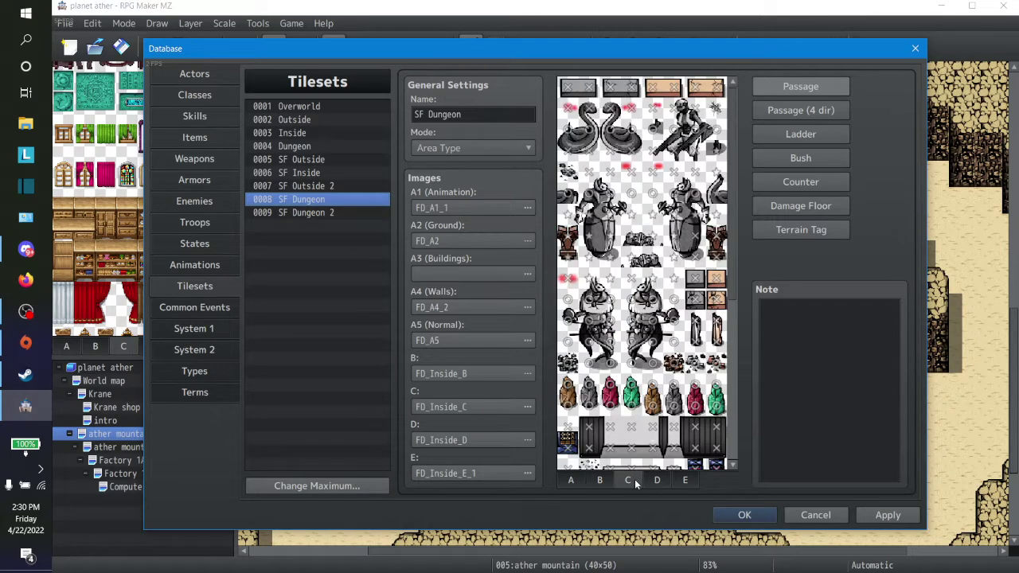
click(657, 481)
scroll(661, 438, down, 9)
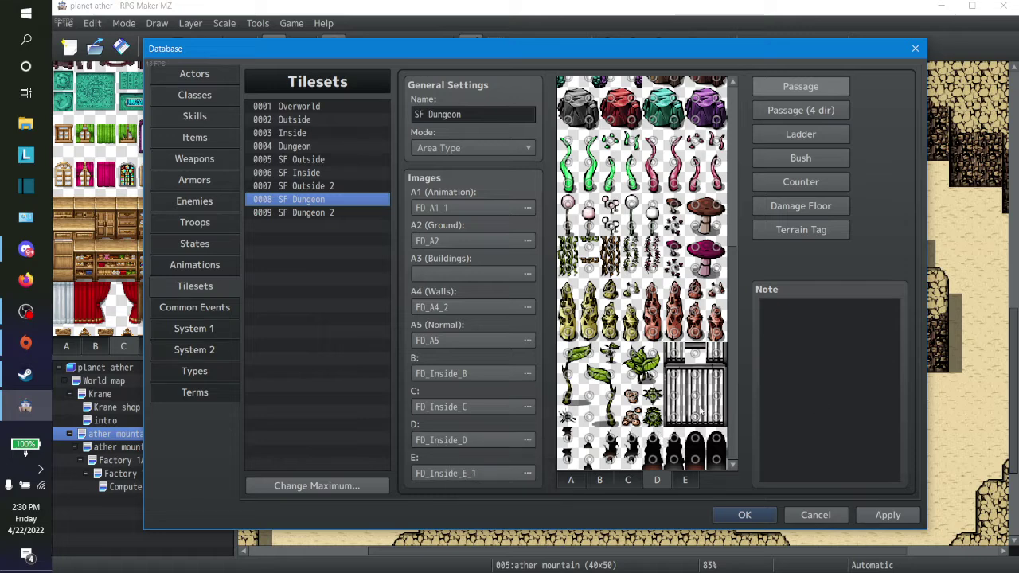
click(626, 480)
scroll(660, 384, down, 2)
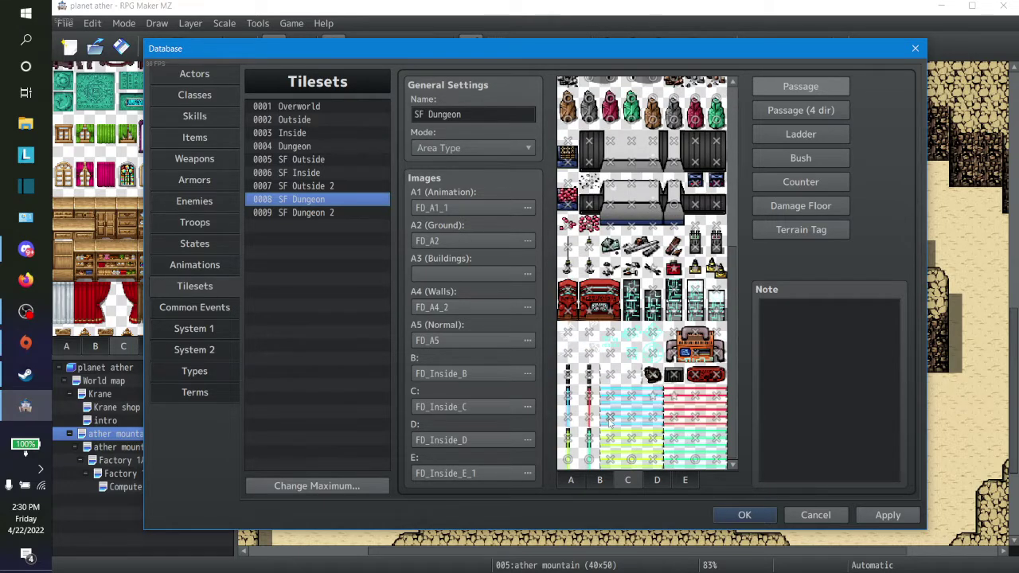
scroll(589, 430, up, 6)
scroll(642, 354, up, 1)
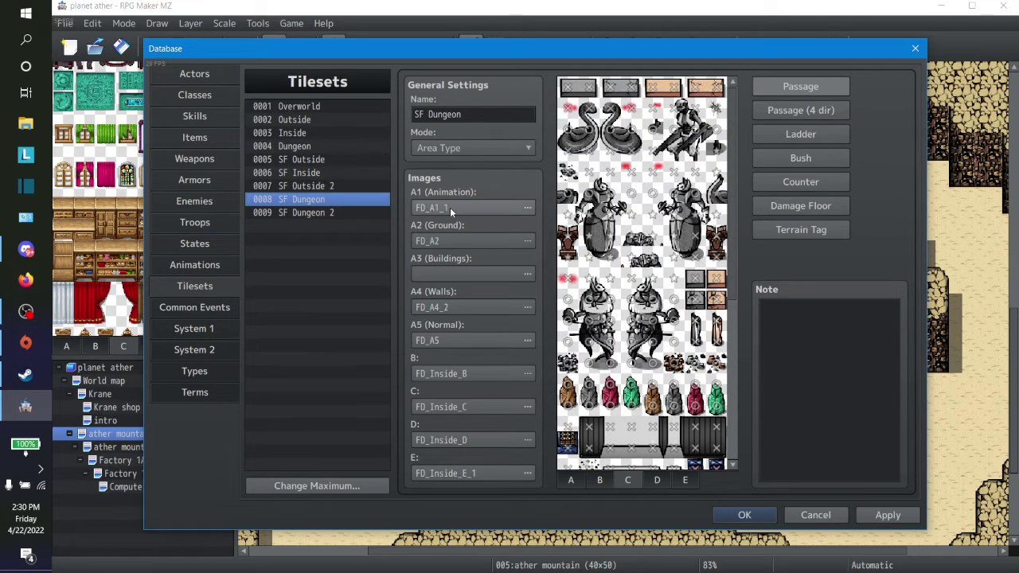
click(573, 481)
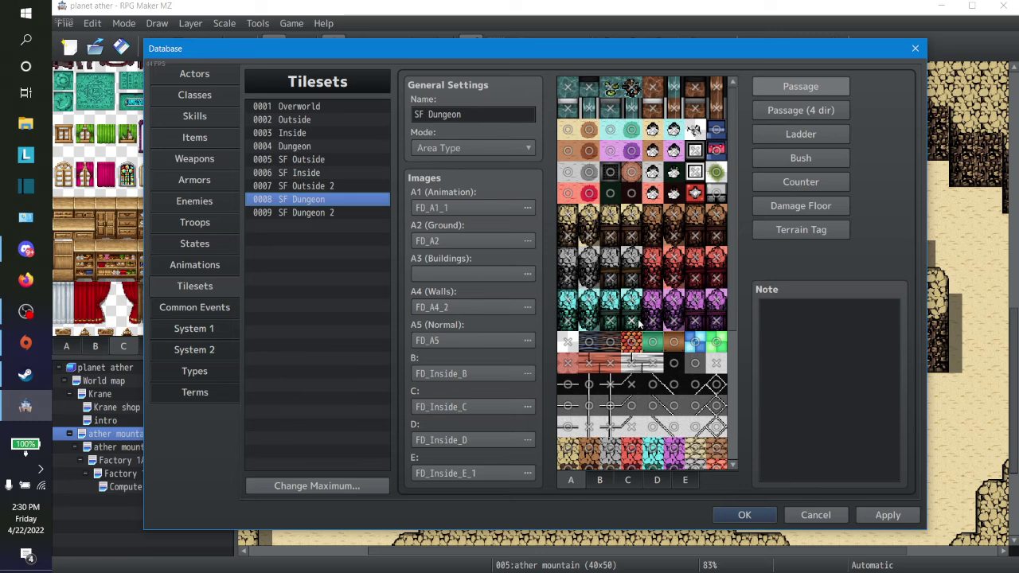
click(600, 481)
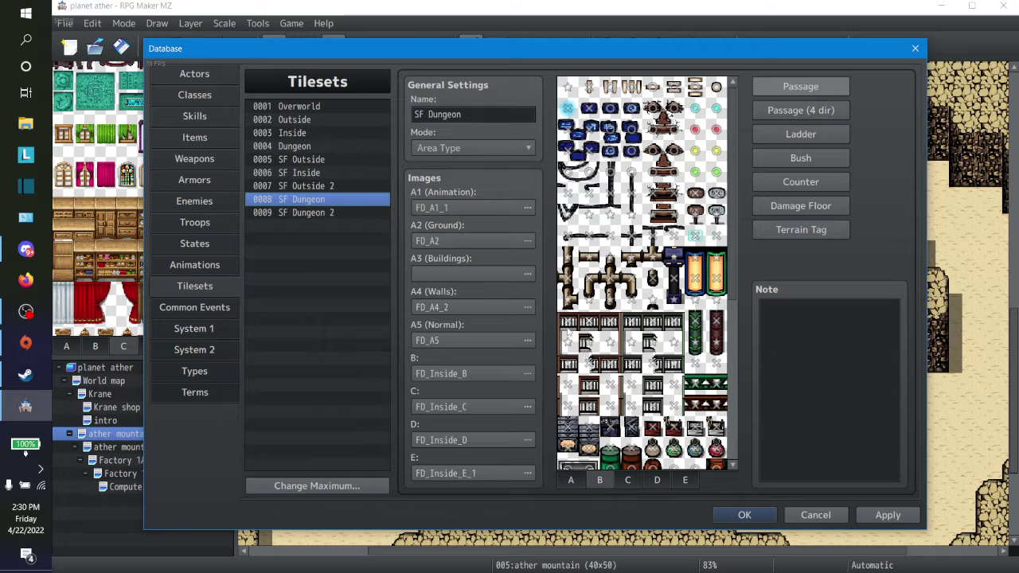
scroll(660, 368, down, 4)
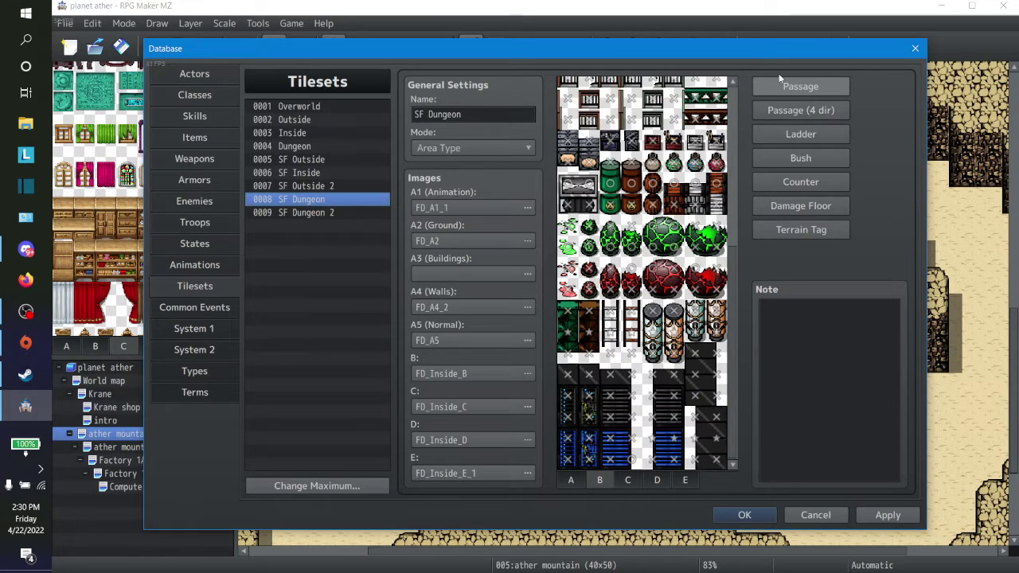
Apply the tileset changes, close the database, and erase the leftover dark tiles from the small cliff recess on ather mountain.
click(888, 515)
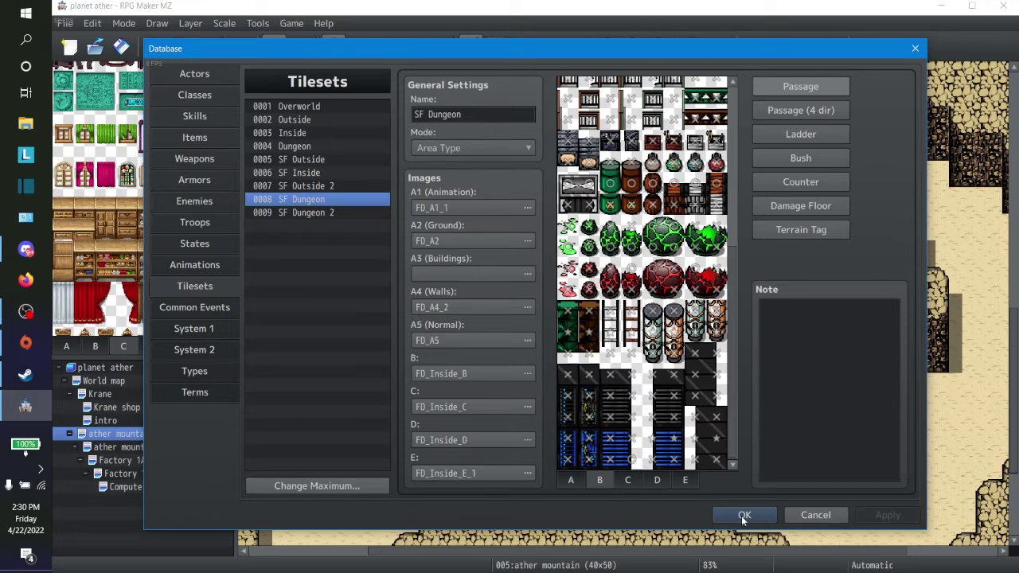
click(744, 515)
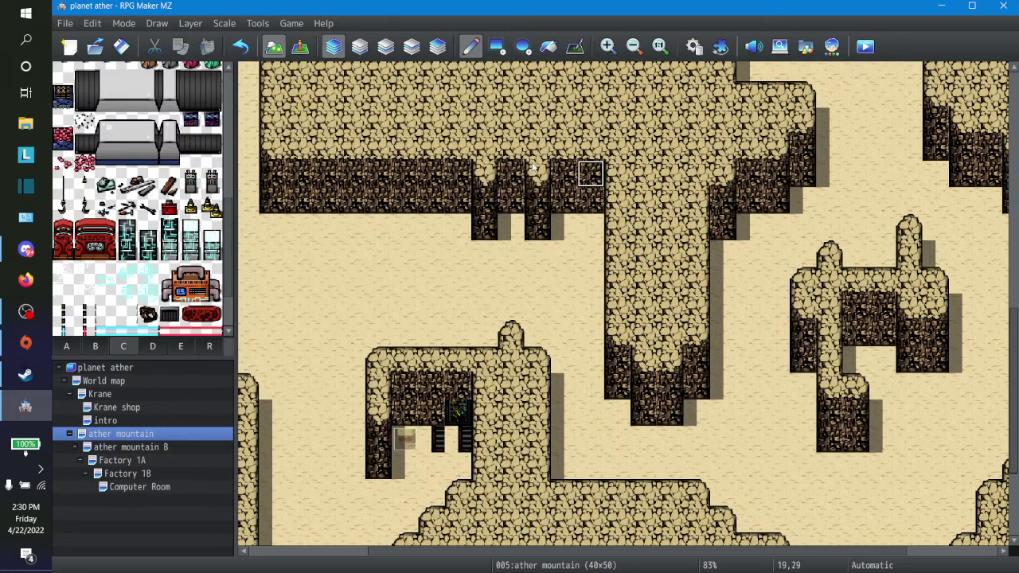
click(449, 448)
click(441, 446)
click(450, 414)
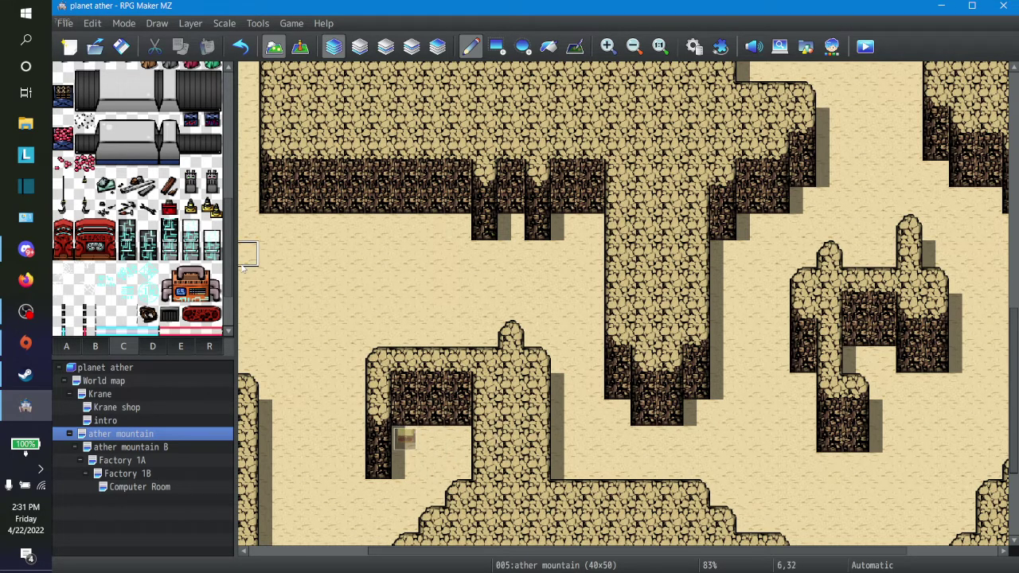
Look through the C and B tile sheets for objects suited to decorating the ather mountain map.
scroll(146, 213, down, 1)
scroll(137, 220, up, 3)
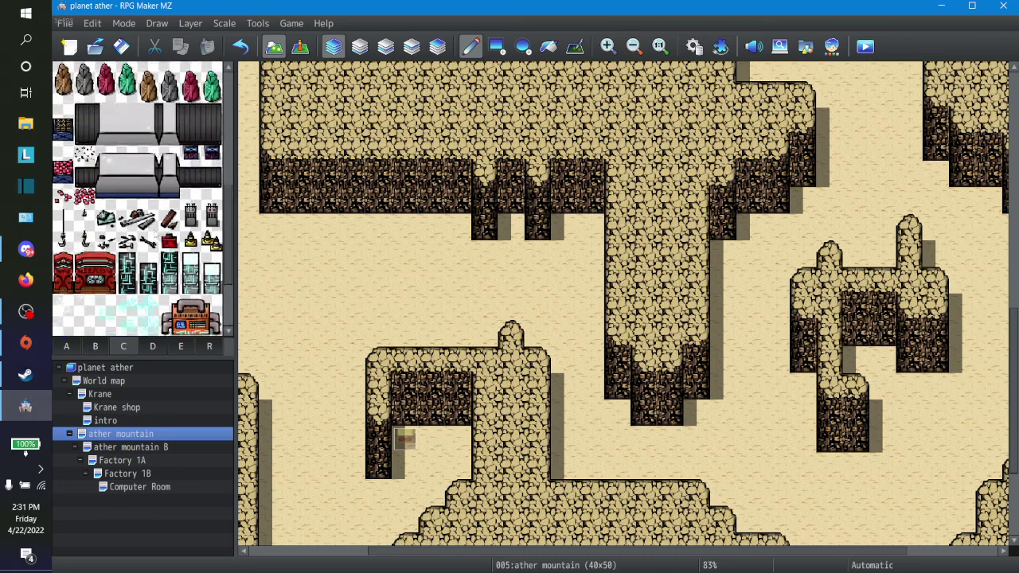
scroll(164, 256, up, 2)
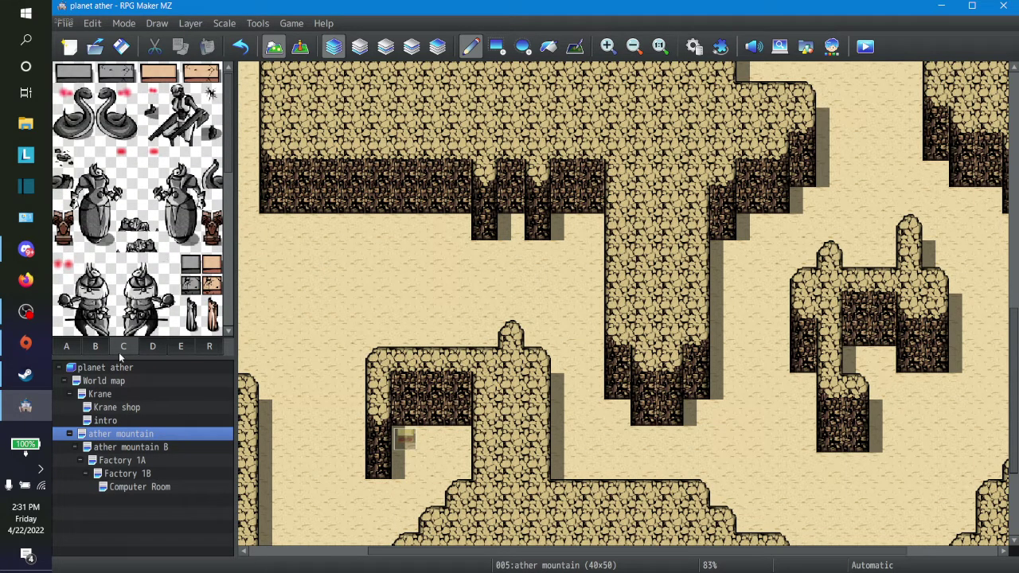
scroll(125, 316, down, 3)
scroll(168, 225, up, 2)
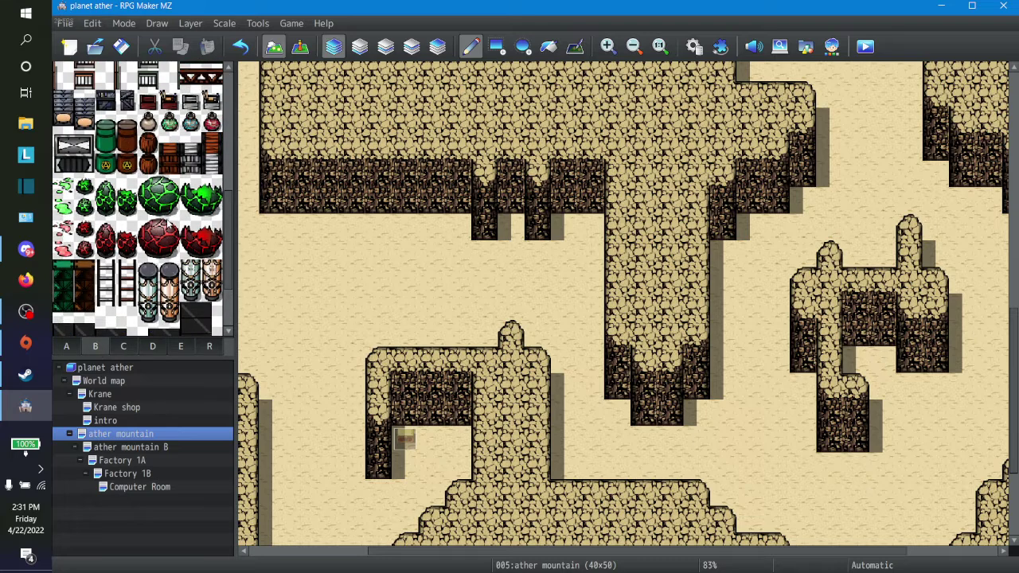
scroll(163, 223, up, 10)
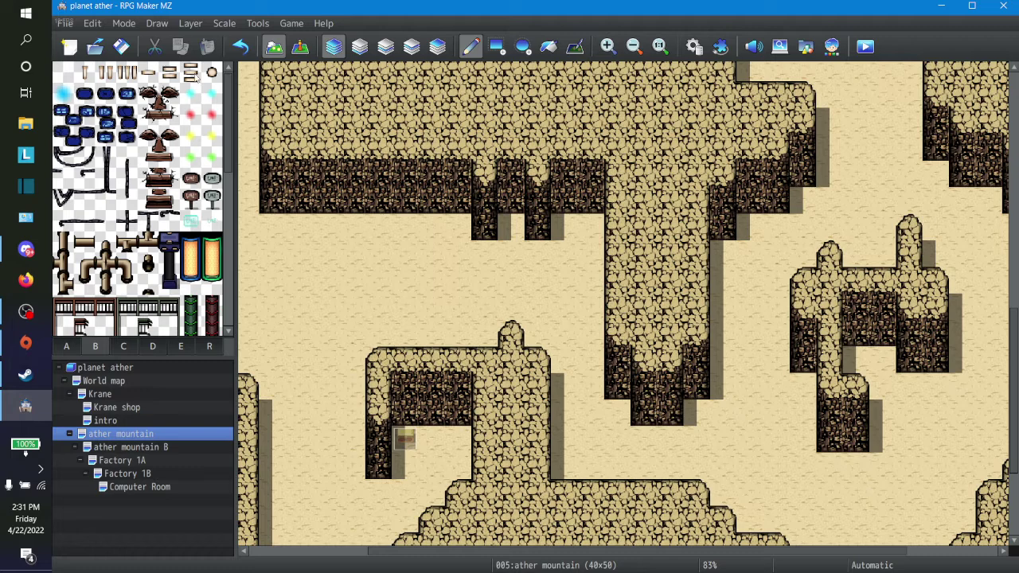
scroll(148, 159, down, 4)
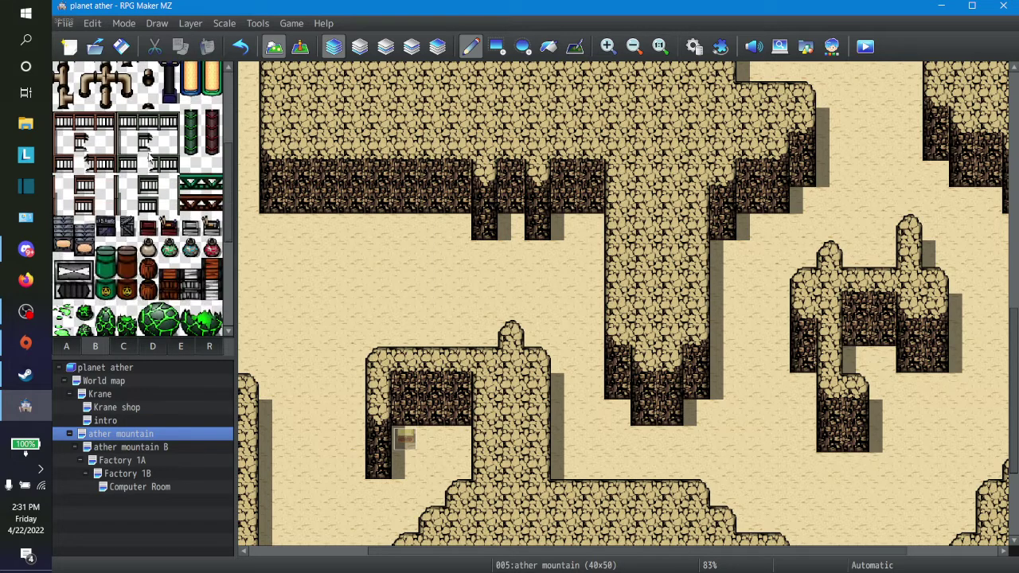
scroll(149, 160, down, 2)
scroll(165, 231, down, 3)
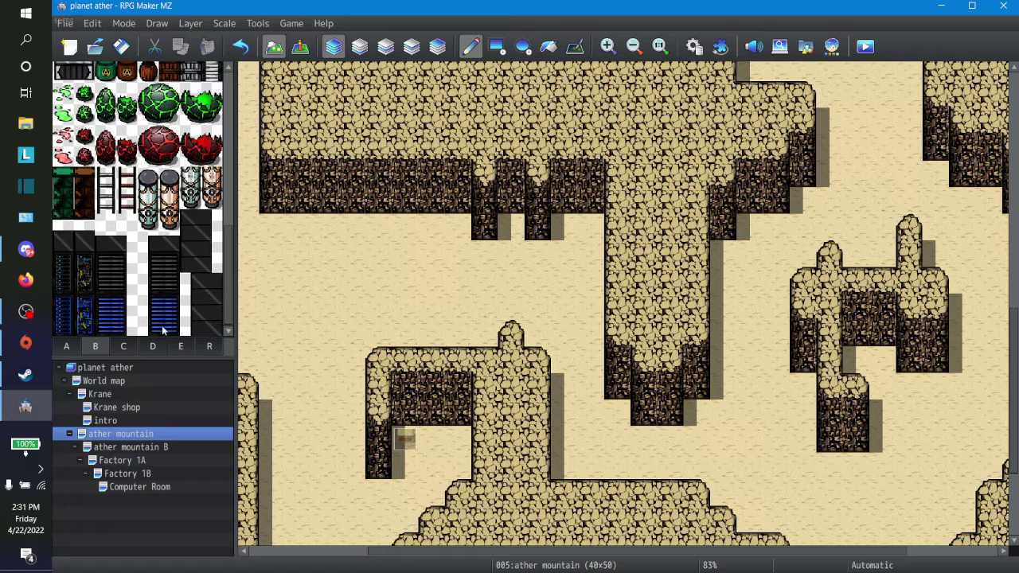
scroll(152, 322, up, 2)
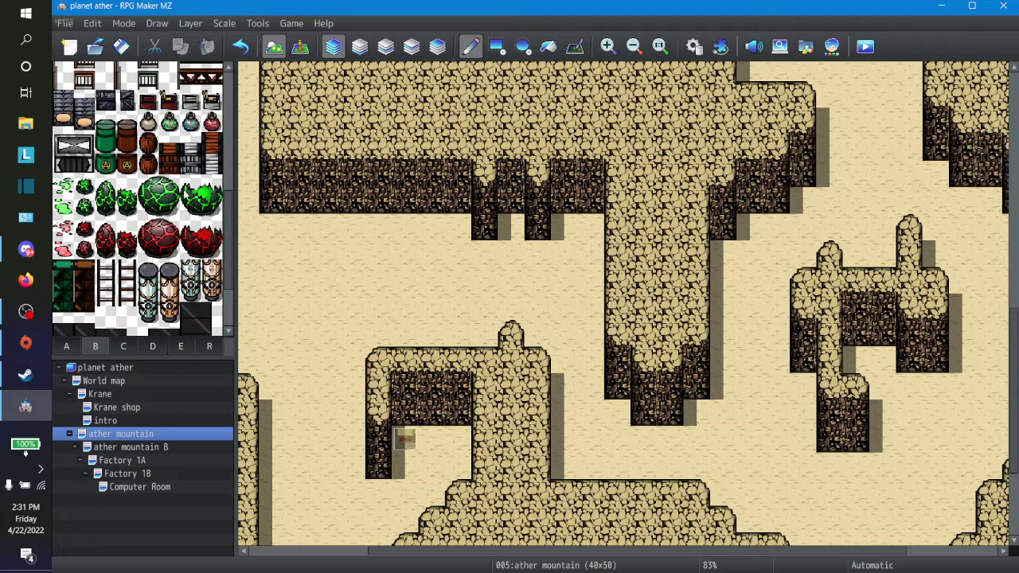
scroll(163, 357, up, 1)
Look through the full D and E tile sheets for mountain decorations.
click(158, 347)
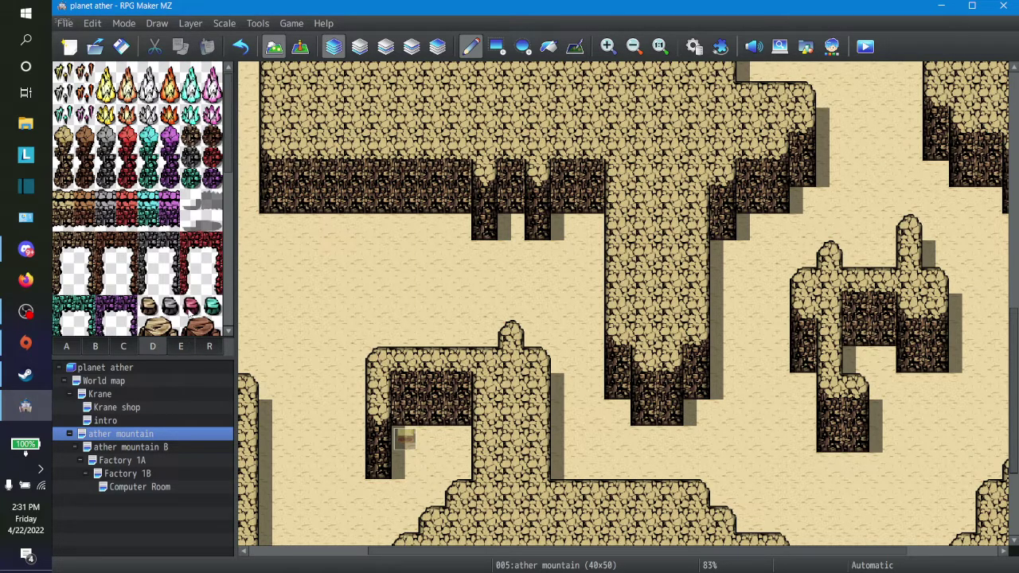
scroll(211, 245, down, 10)
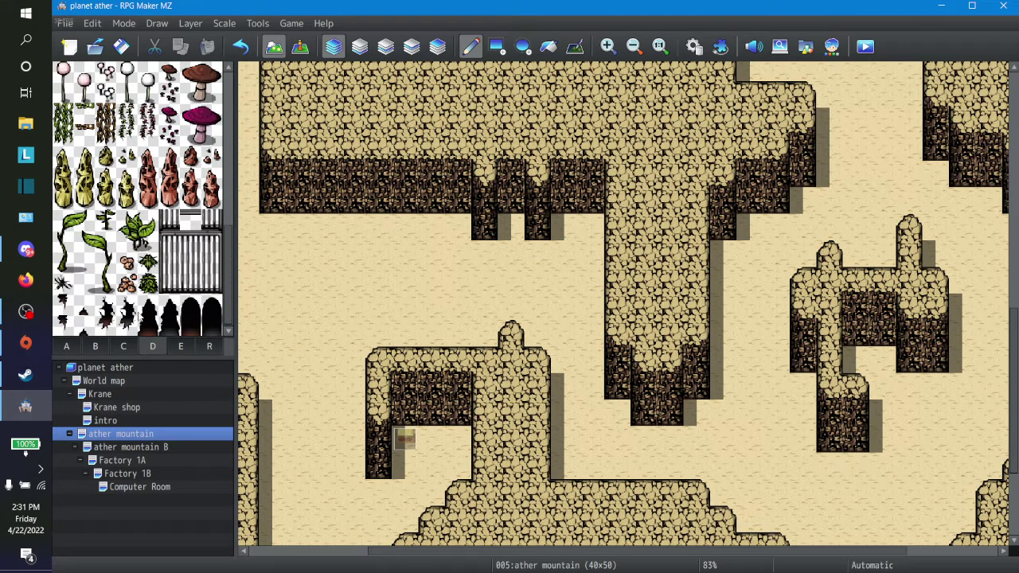
click(63, 285)
scroll(108, 294, up, 6)
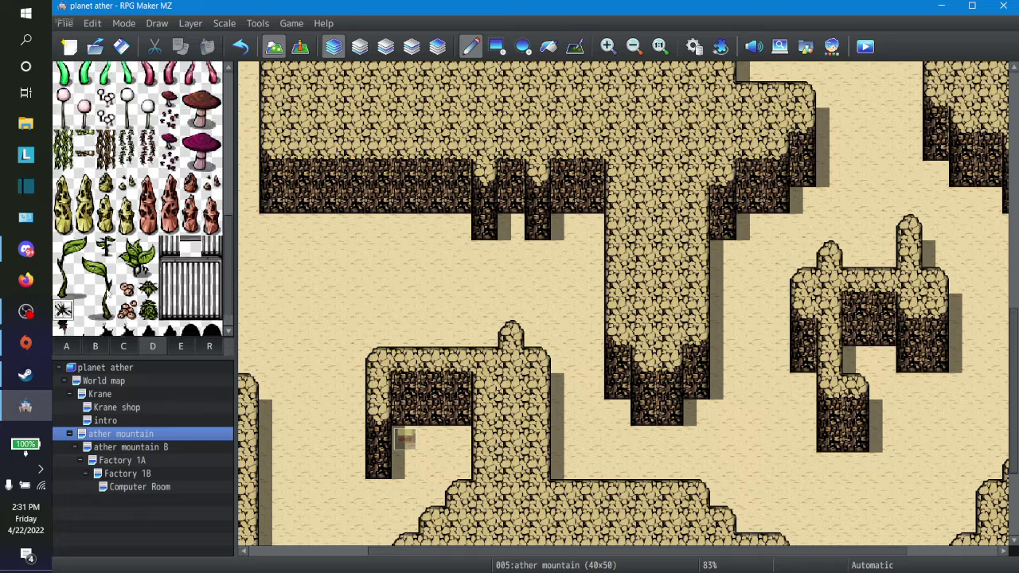
scroll(102, 291, up, 4)
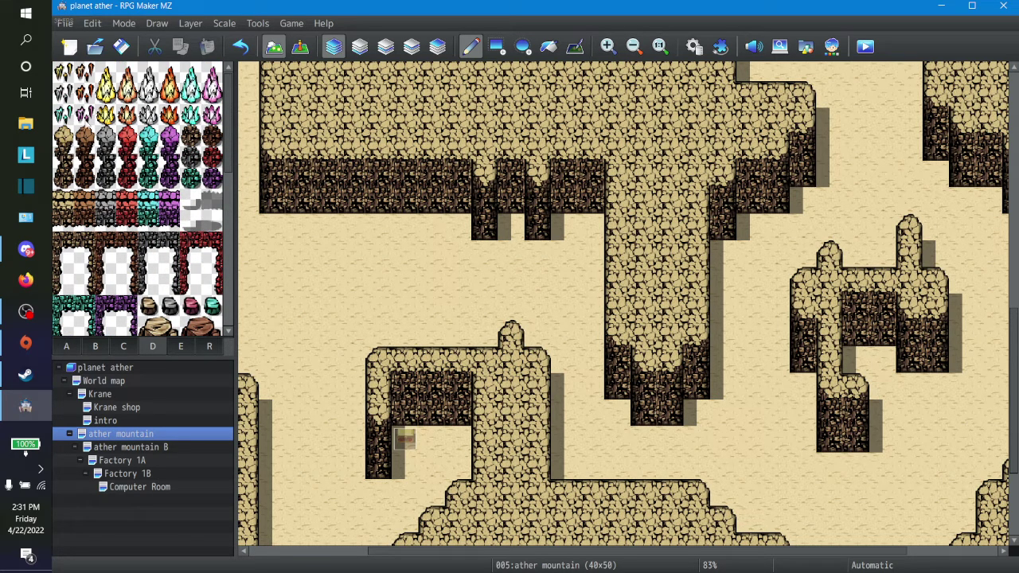
click(180, 345)
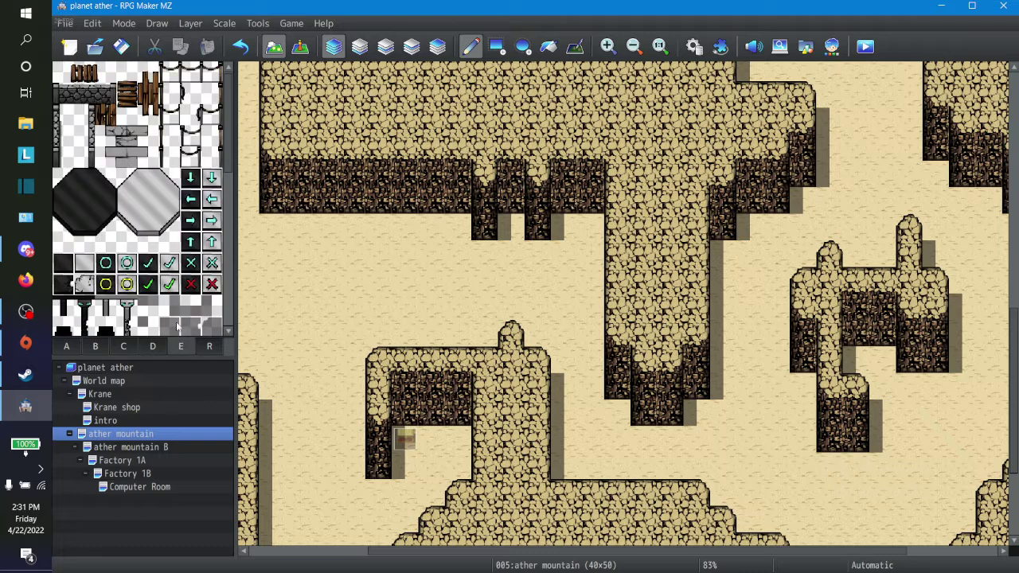
scroll(172, 260, down, 10)
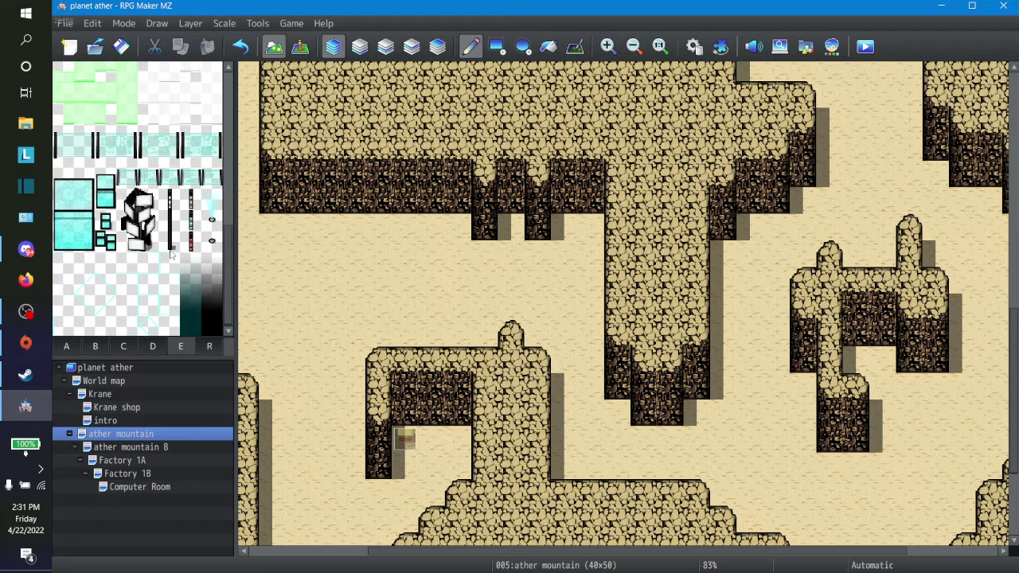
scroll(171, 255, up, 8)
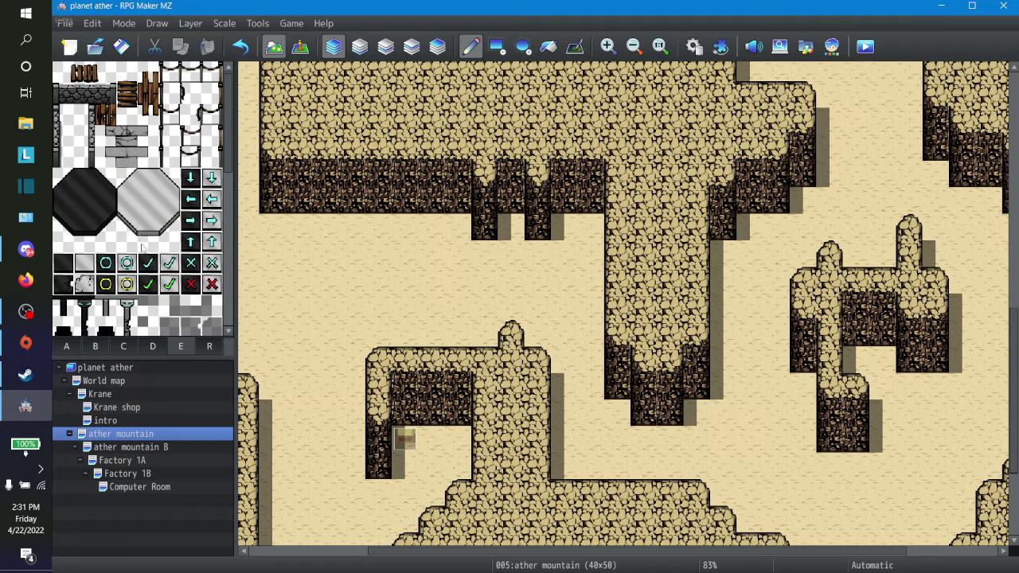
Re-examine the D sheet's rocks, mushrooms, plants and crack tiles.
click(150, 346)
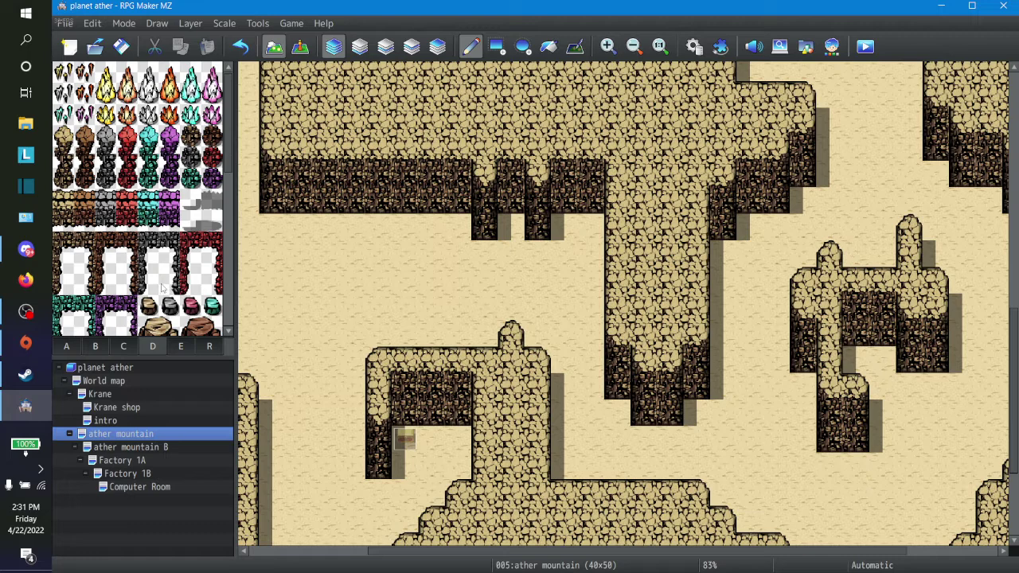
scroll(162, 288, down, 5)
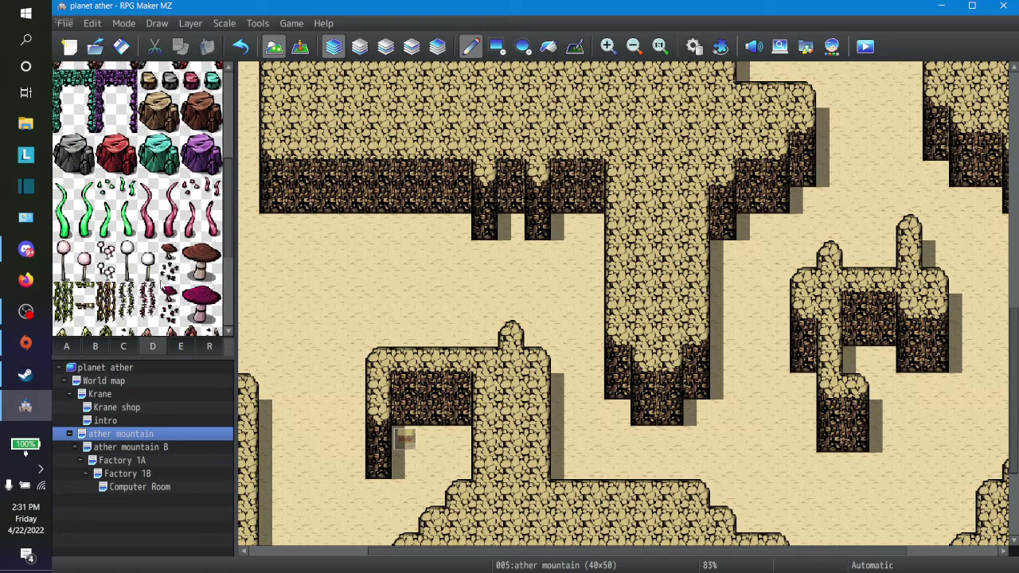
scroll(161, 285, down, 2)
scroll(161, 291, down, 2)
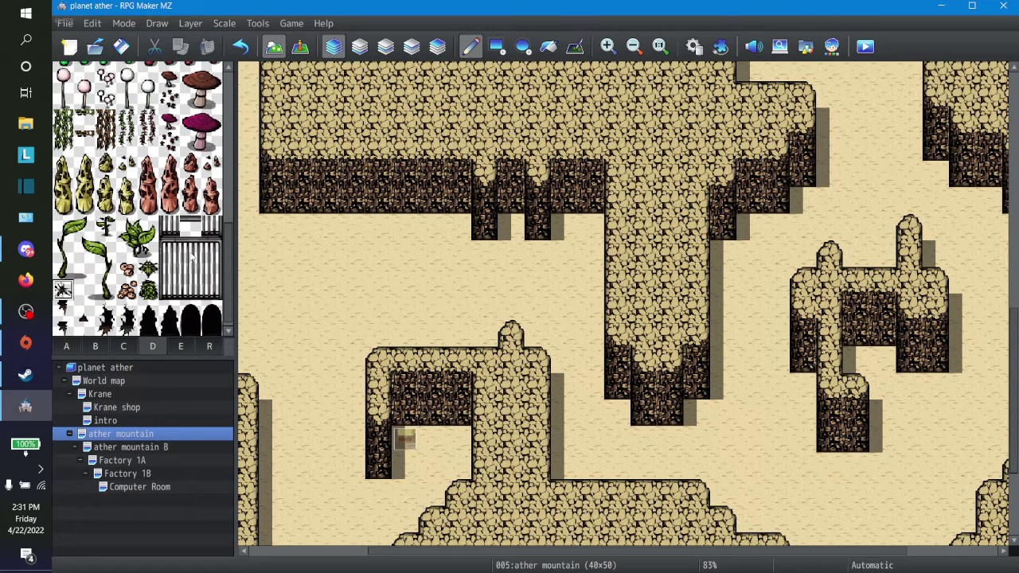
click(152, 290)
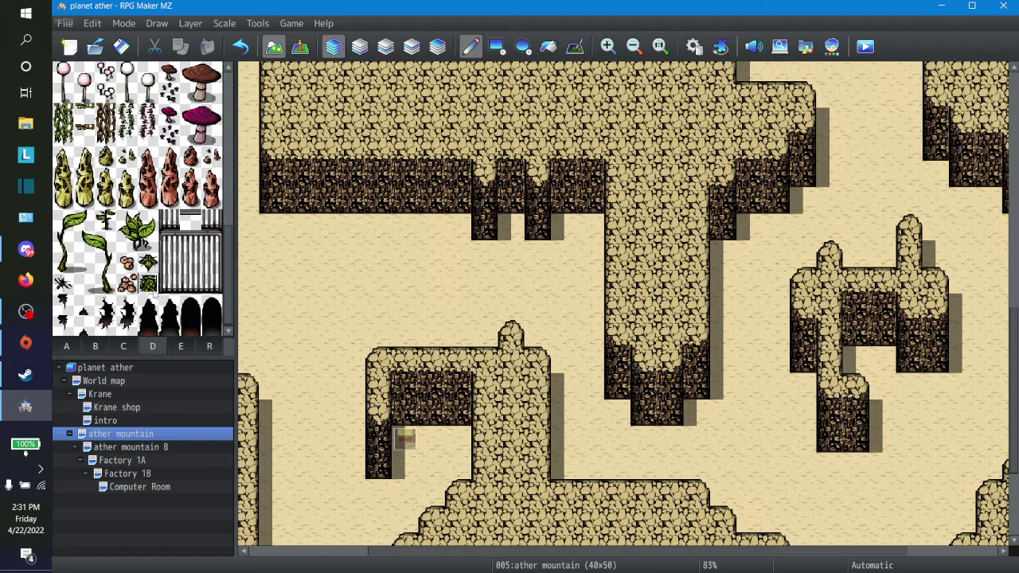
drag(157, 273, 151, 263)
click(85, 332)
scroll(124, 276, up, 8)
scroll(120, 263, up, 3)
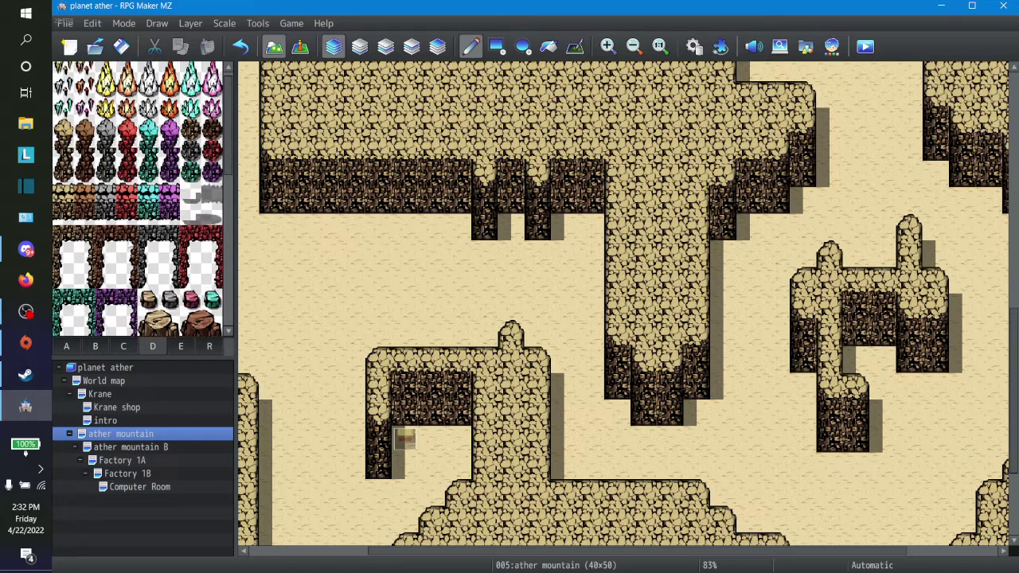
Re-examine the C sheet's machinery and debris and the B sheet's pipes, signs, railings and server racks.
click(125, 347)
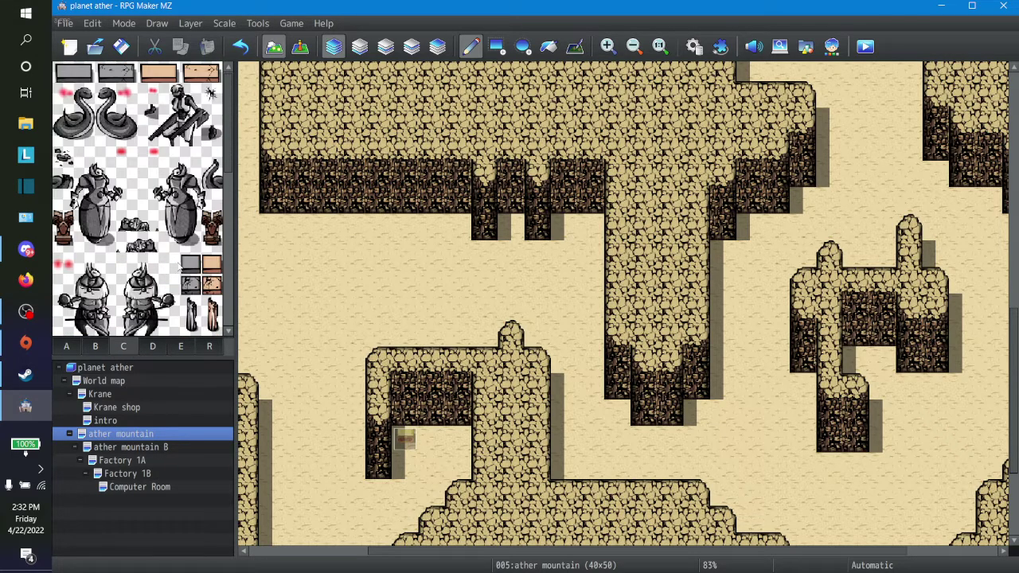
scroll(183, 266, down, 6)
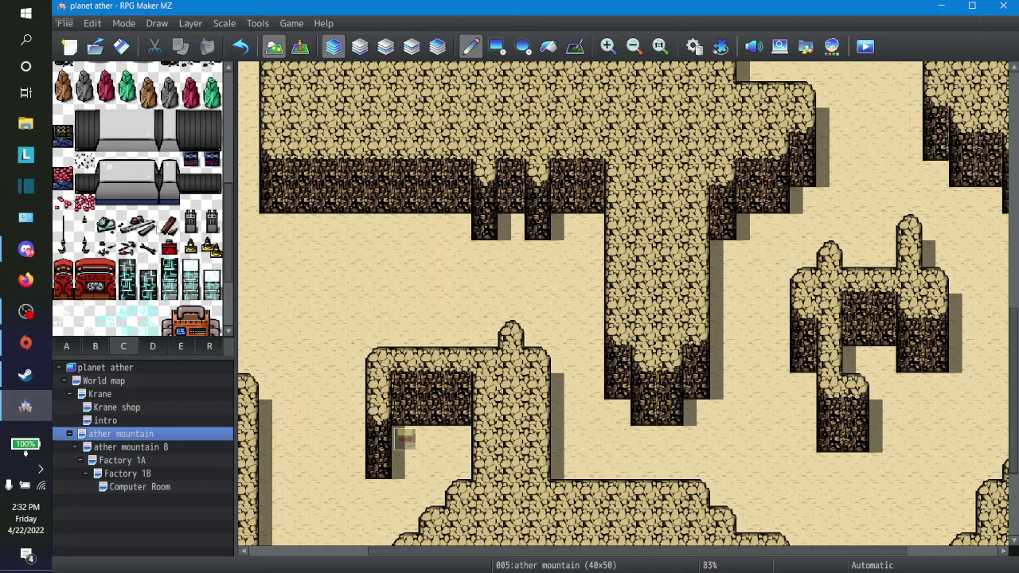
scroll(119, 221, down, 3)
click(96, 347)
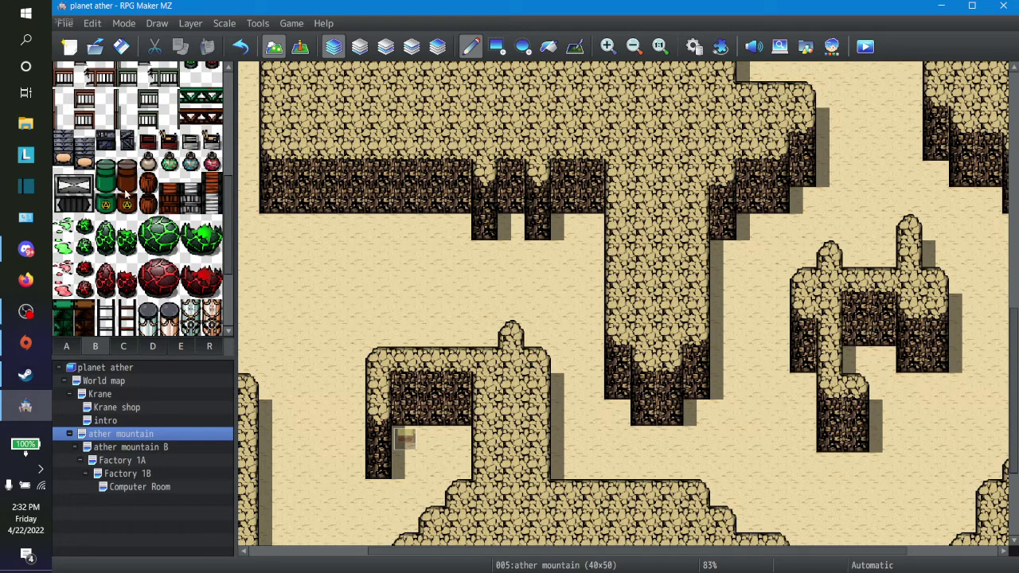
scroll(125, 194, down, 8)
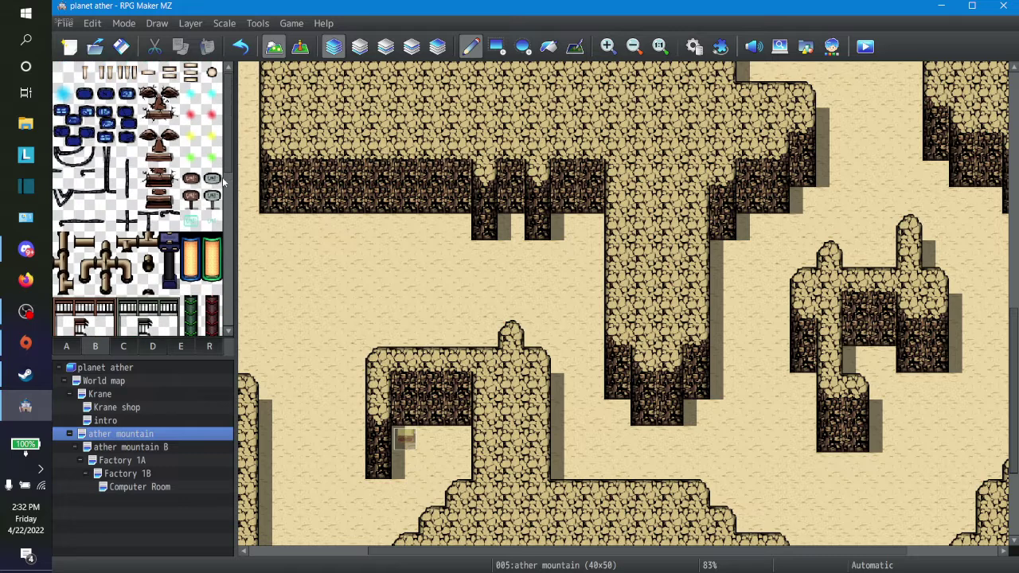
click(204, 161)
click(192, 113)
click(62, 94)
scroll(108, 223, down, 5)
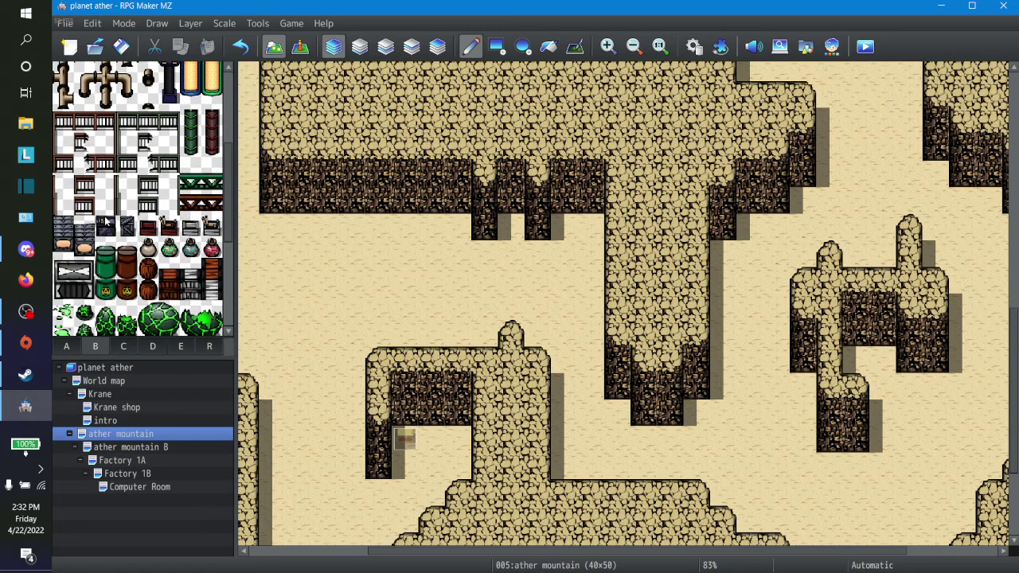
scroll(107, 223, down, 6)
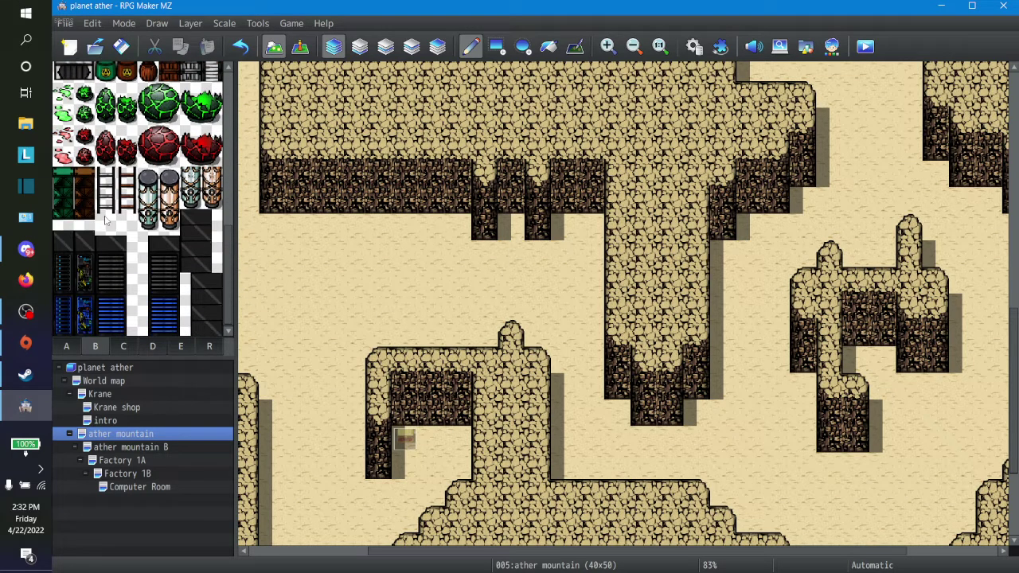
Place the light diamond floor tile at 9,33 and its matching diagonal tile at 8,33, 9,32 and 10,31 toward the cliff.
click(76, 346)
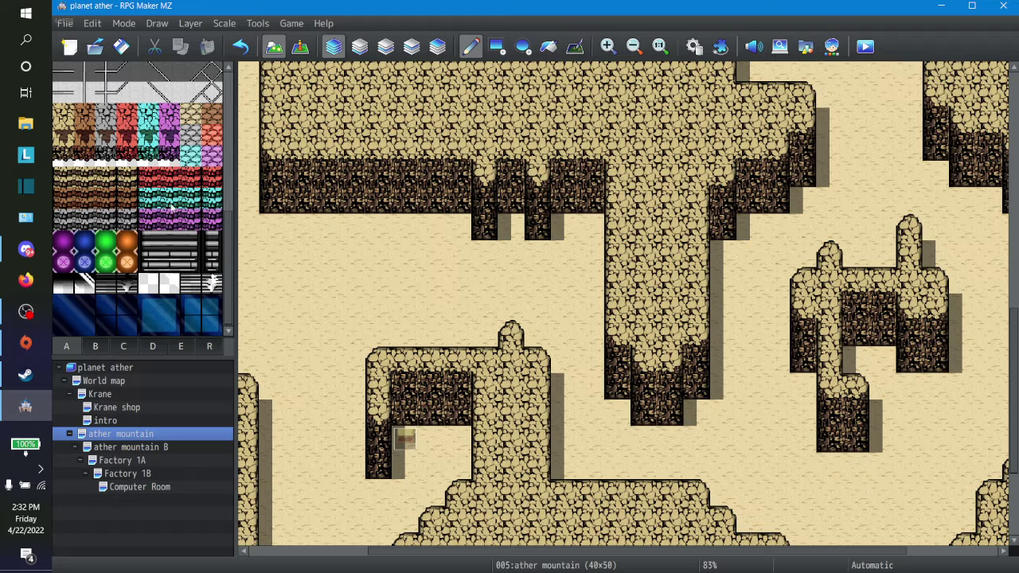
click(211, 92)
click(325, 280)
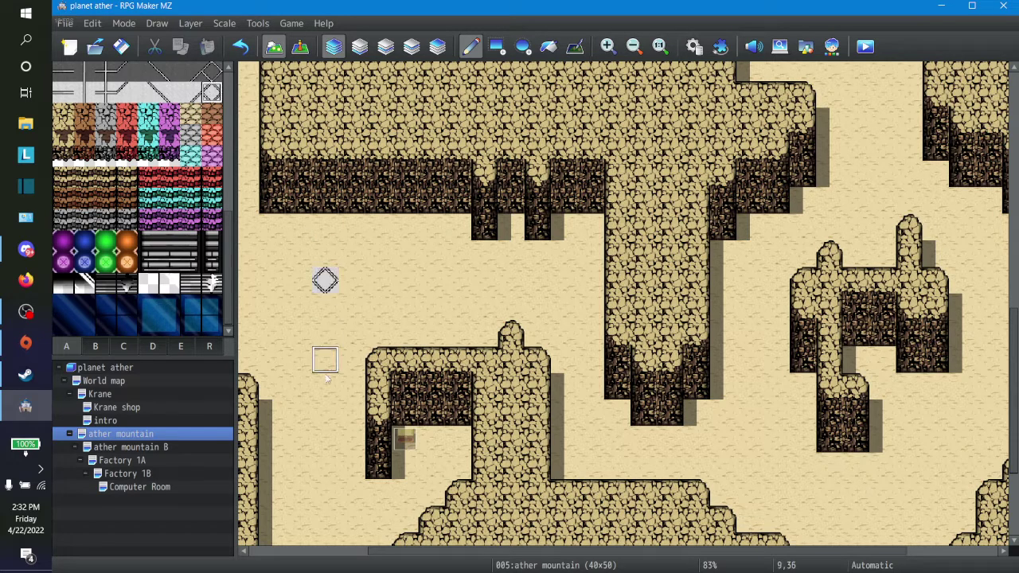
click(191, 94)
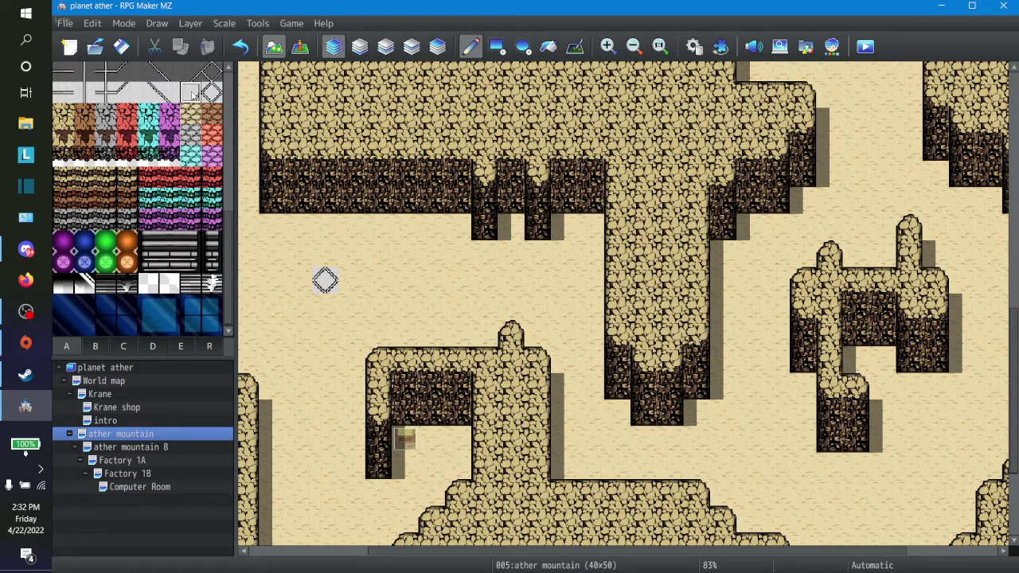
click(299, 281)
click(325, 280)
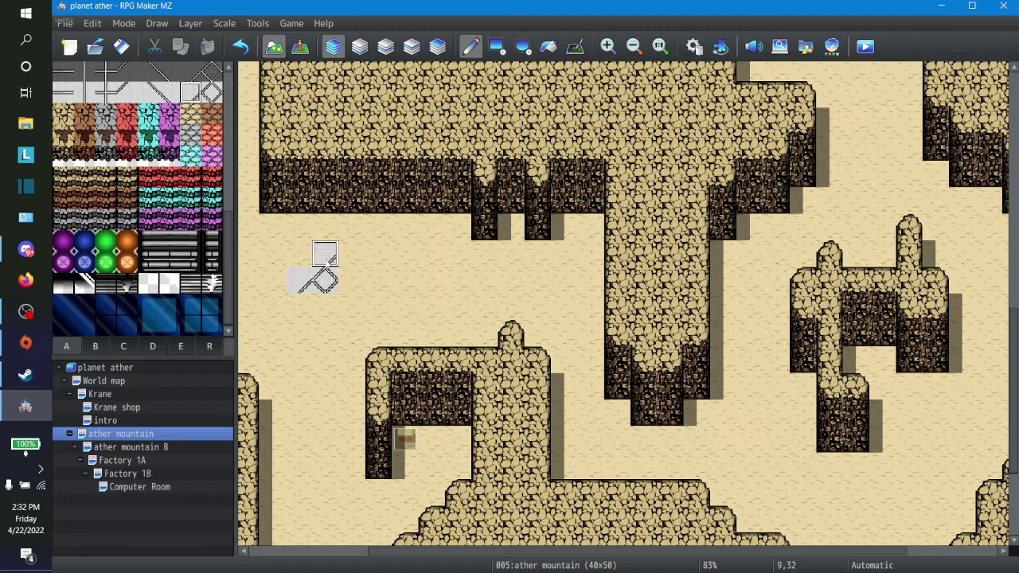
click(350, 229)
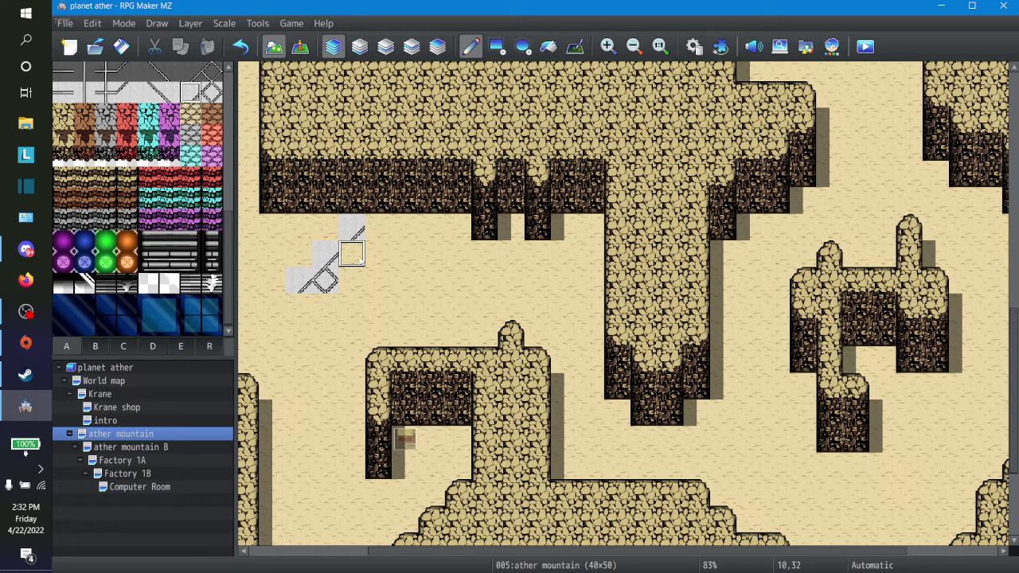
Fill the cell at 10,32 with the light floor tile that has a line across its upper corner, undoing the mismatched tile.
click(352, 253)
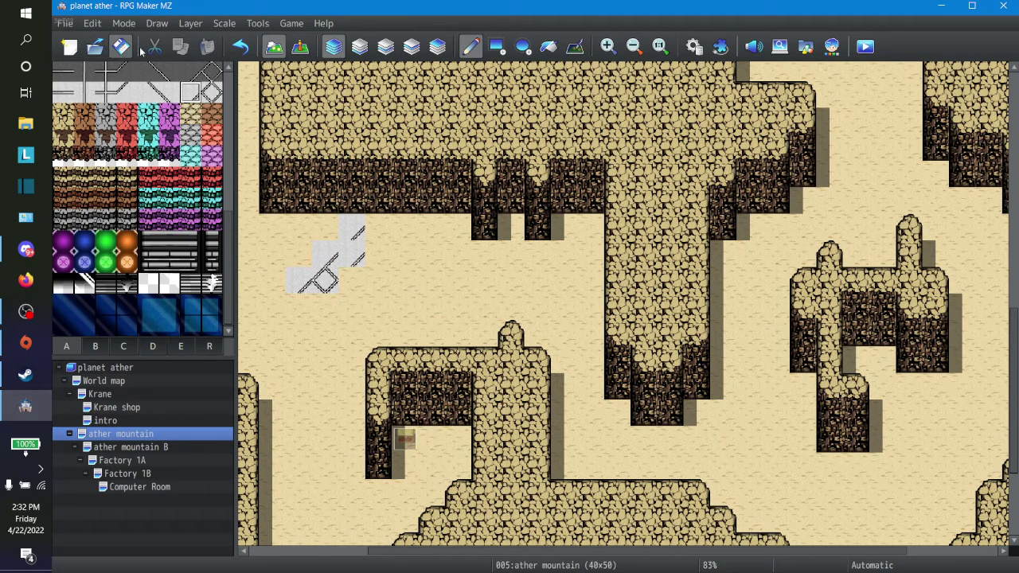
click(240, 47)
click(128, 91)
click(352, 253)
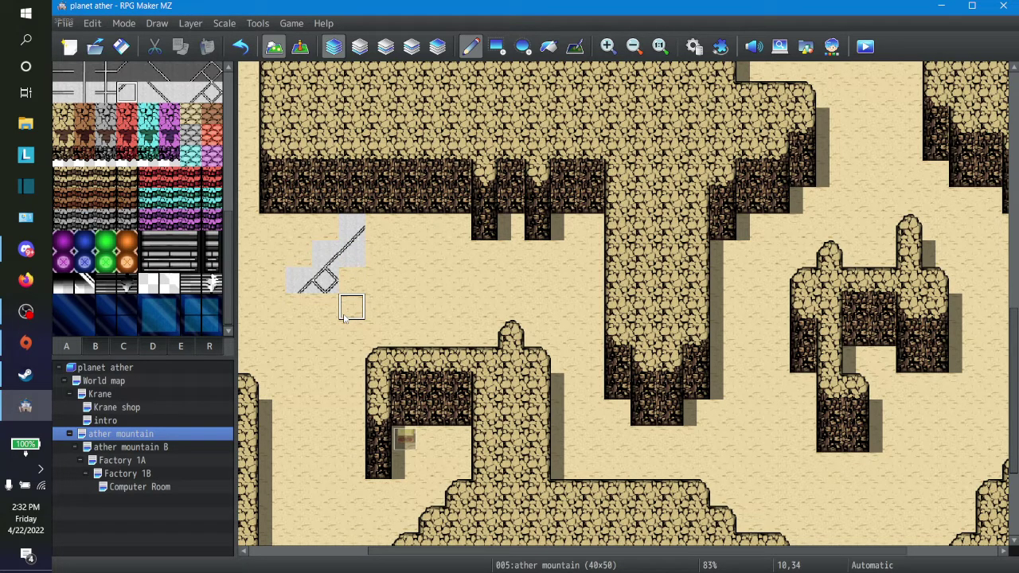
Try the light crossed-line floor tile at 10,33 beside the diamond tile, and undo it.
click(106, 91)
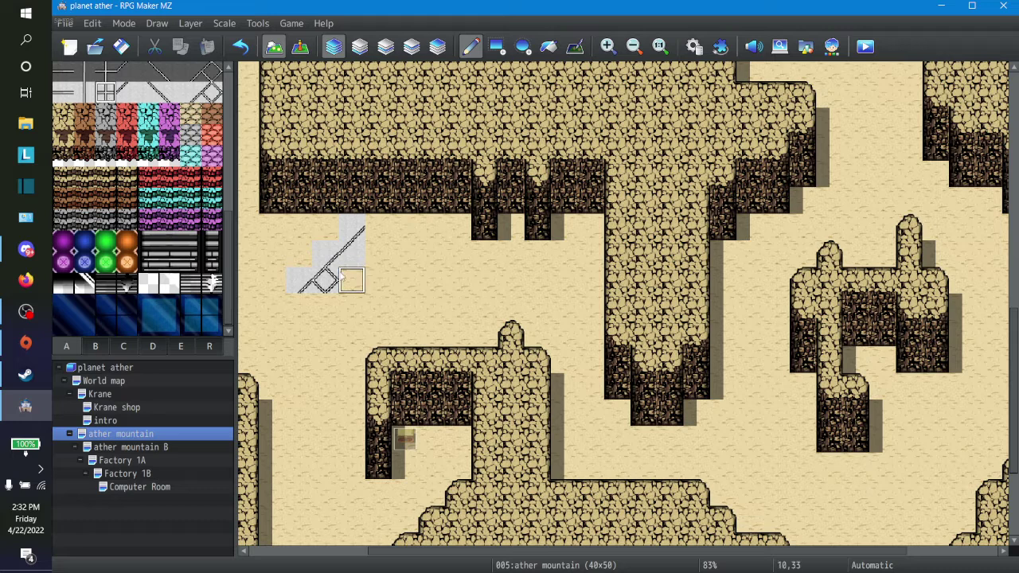
click(352, 280)
click(240, 46)
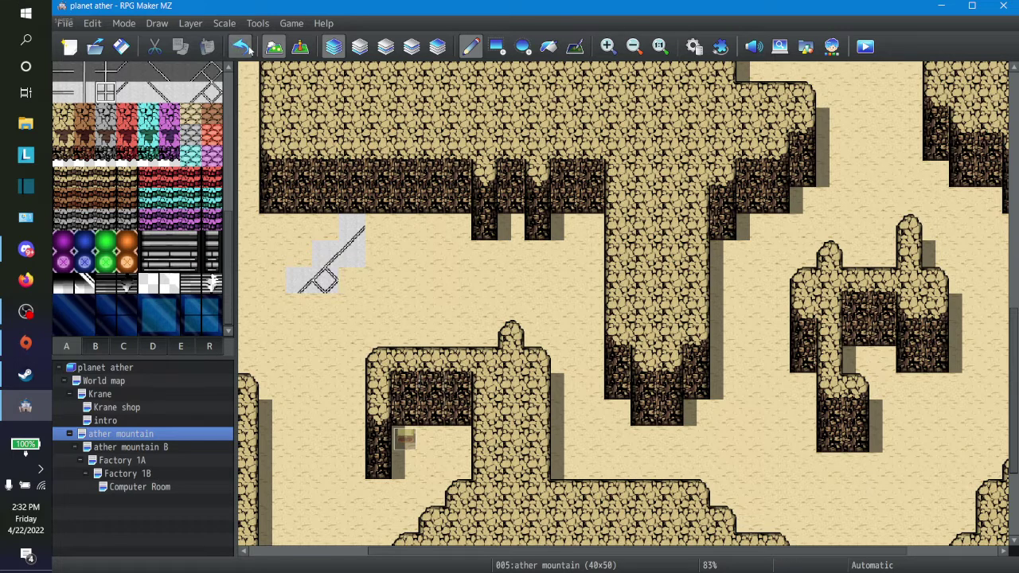
Paint a vertical run of light metal line tiles, four tiles long, directly below the diagonal junction tile.
click(323, 317)
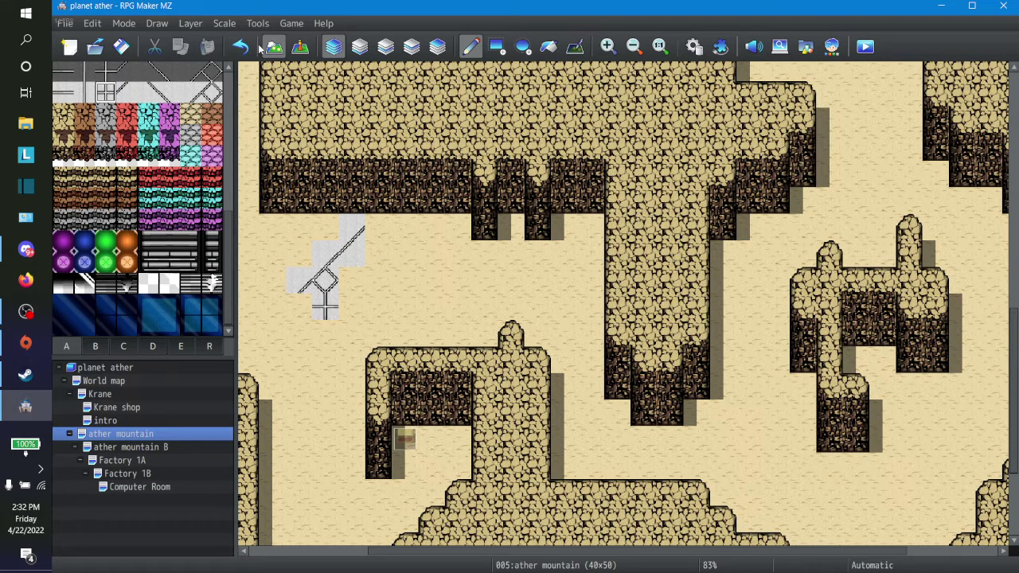
click(240, 46)
click(83, 91)
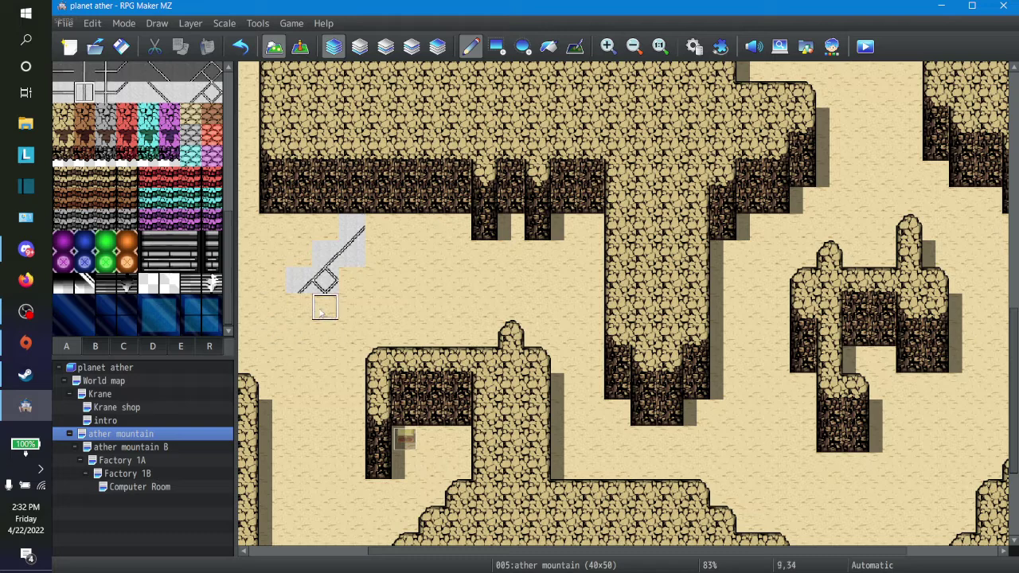
drag(324, 308, 322, 388)
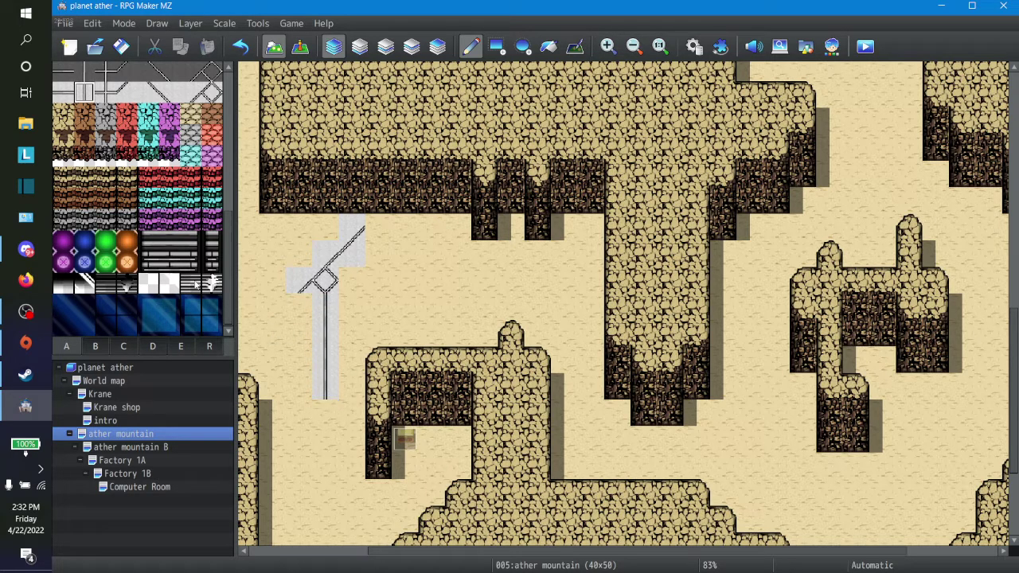
Extend the diagonal light metal line southwest from the junction tile to the top of the small rock wall.
click(127, 92)
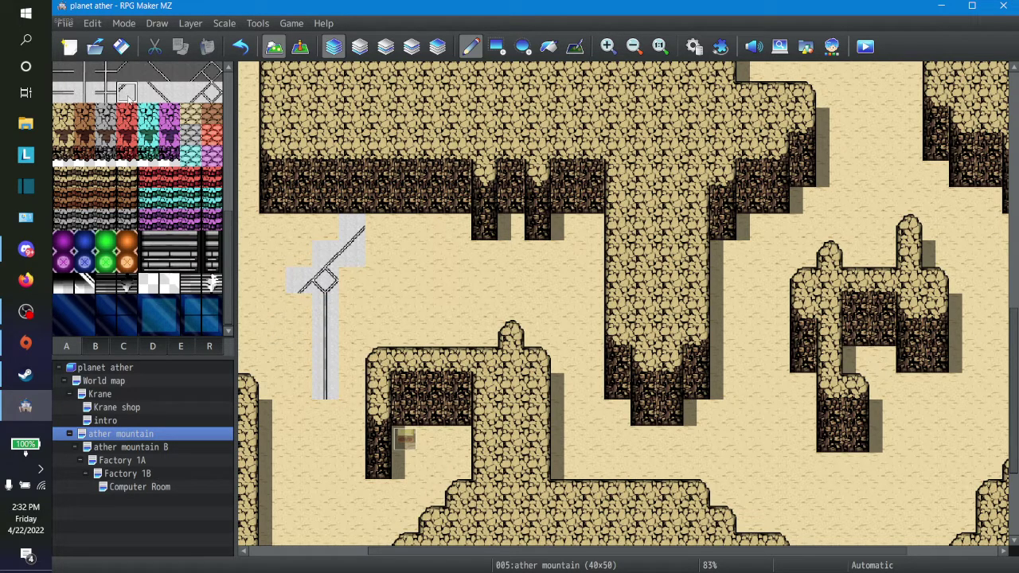
click(291, 321)
click(283, 334)
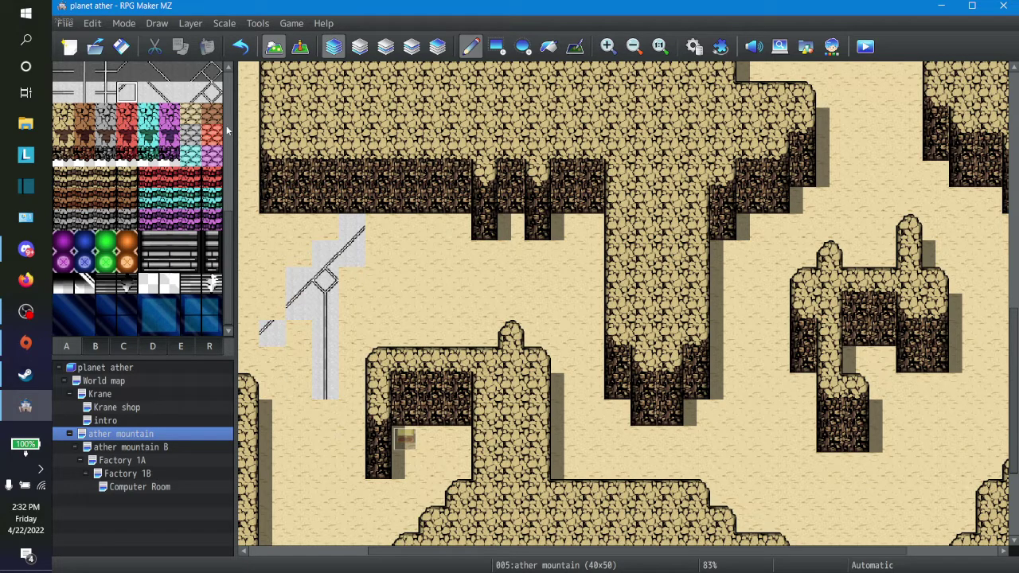
click(272, 306)
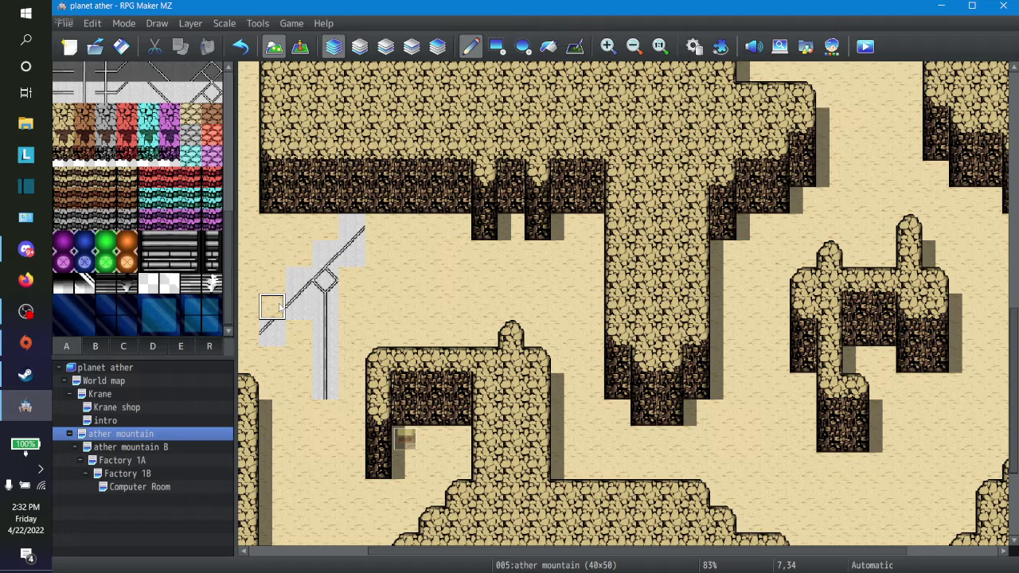
click(249, 334)
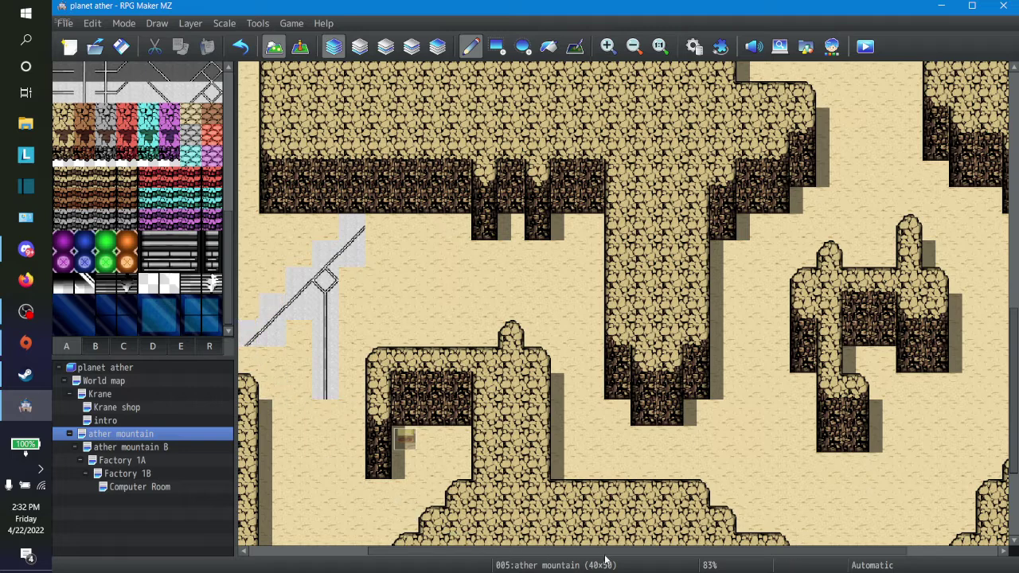
drag(665, 551, 536, 551)
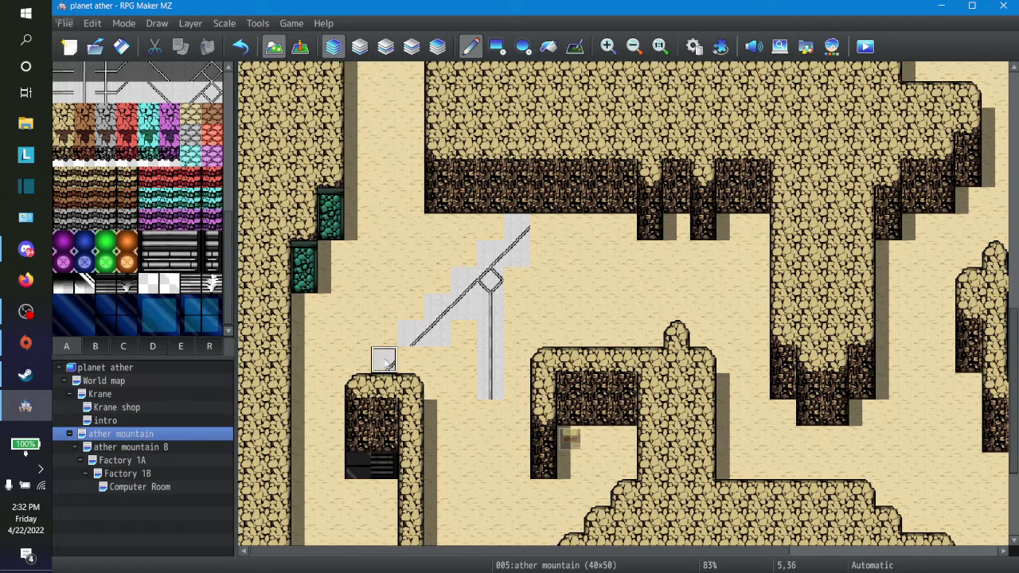
click(385, 362)
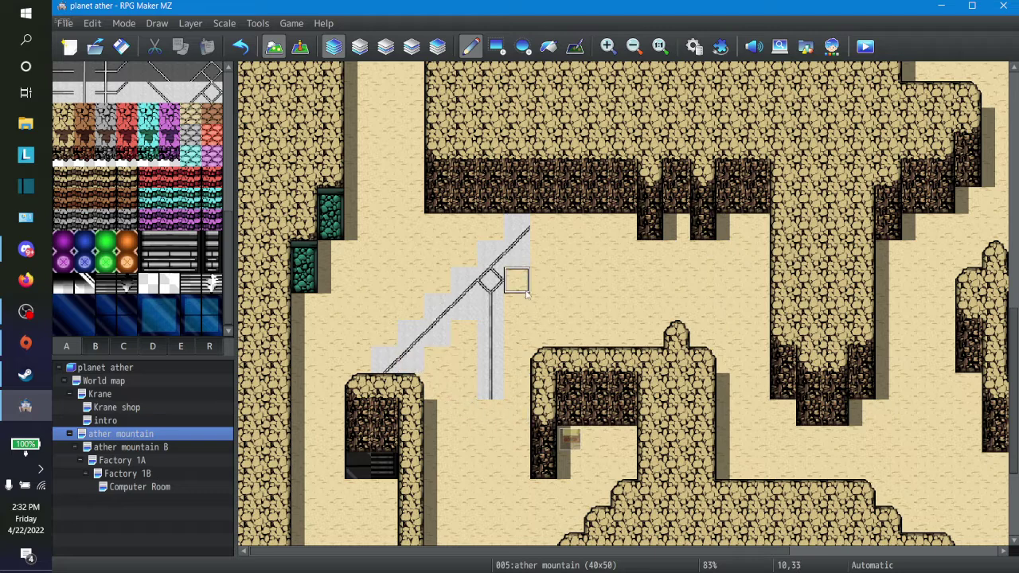
Cover all the light metal line tiles with sand ground using the Rectangle tool.
click(549, 46)
click(496, 46)
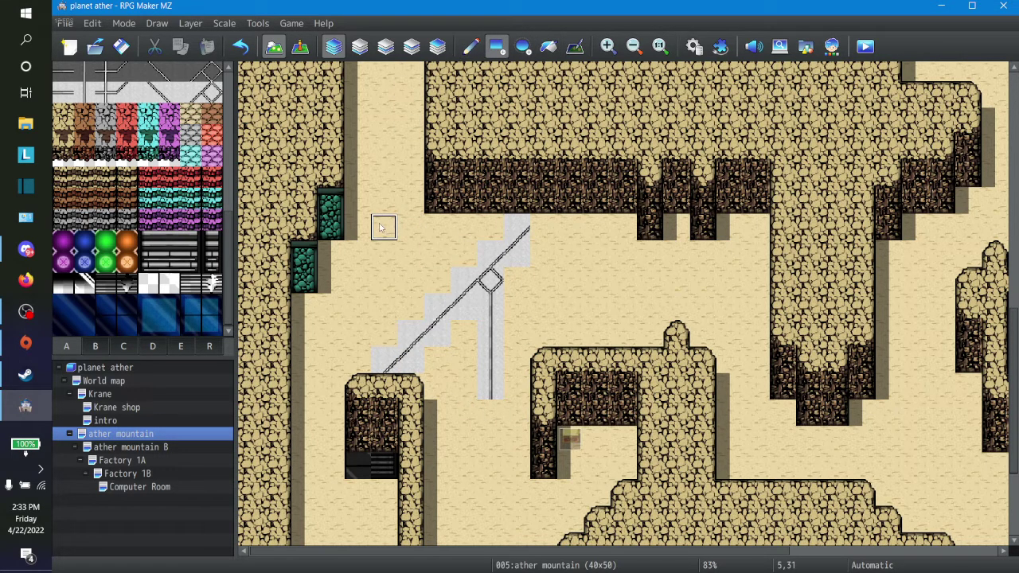
drag(383, 228, 522, 361)
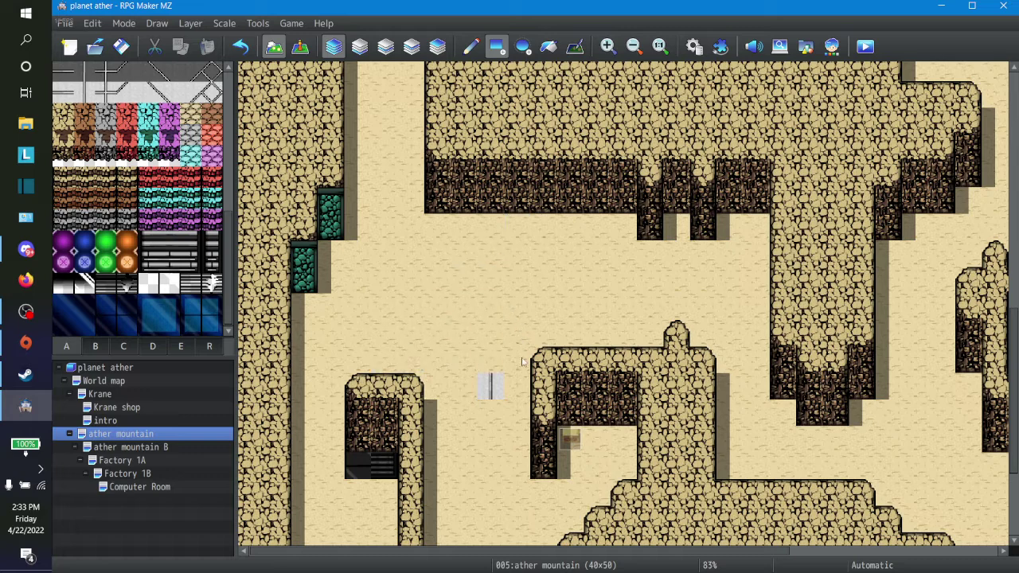
click(490, 388)
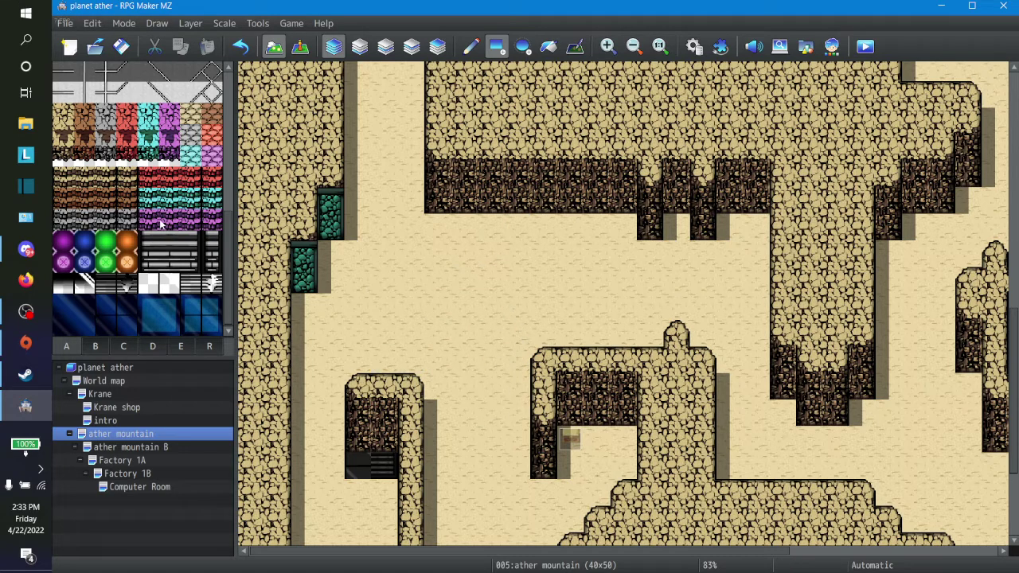
Repaint the black wall tiles and the green rock tiles near the western cliff with the dark brown rock wall.
click(64, 177)
scroll(330, 268, down, 4)
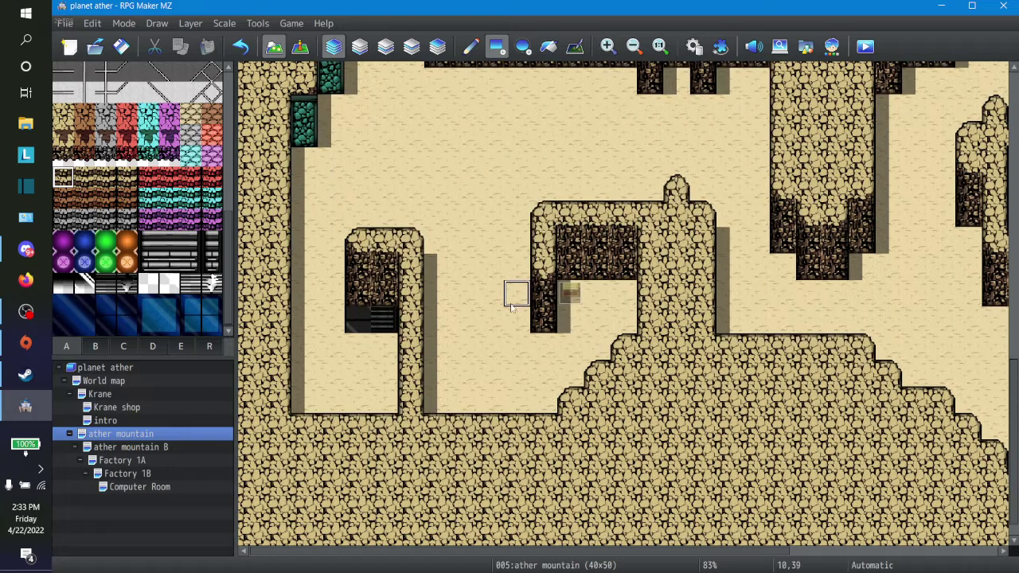
click(380, 317)
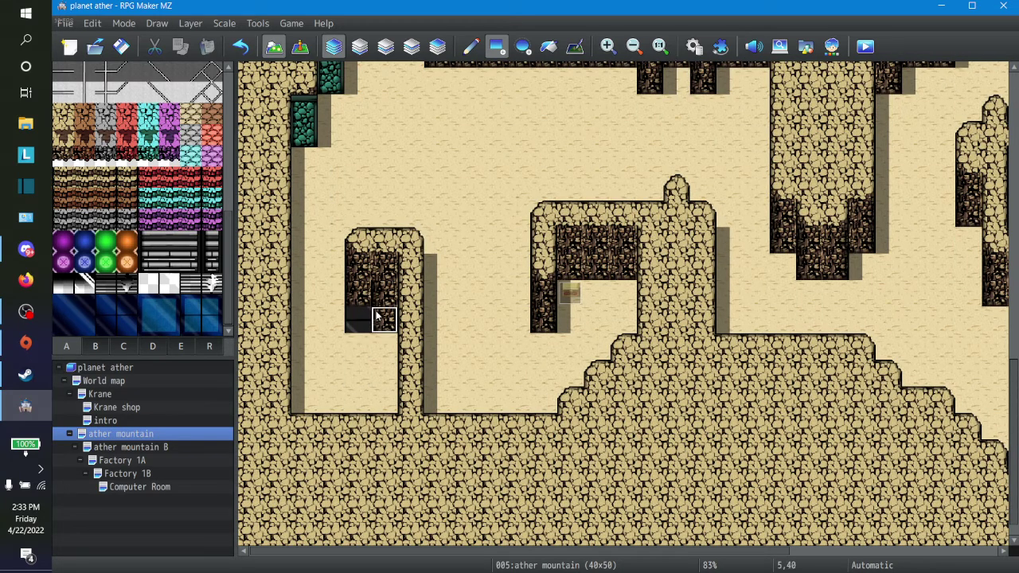
click(357, 318)
click(304, 134)
click(304, 108)
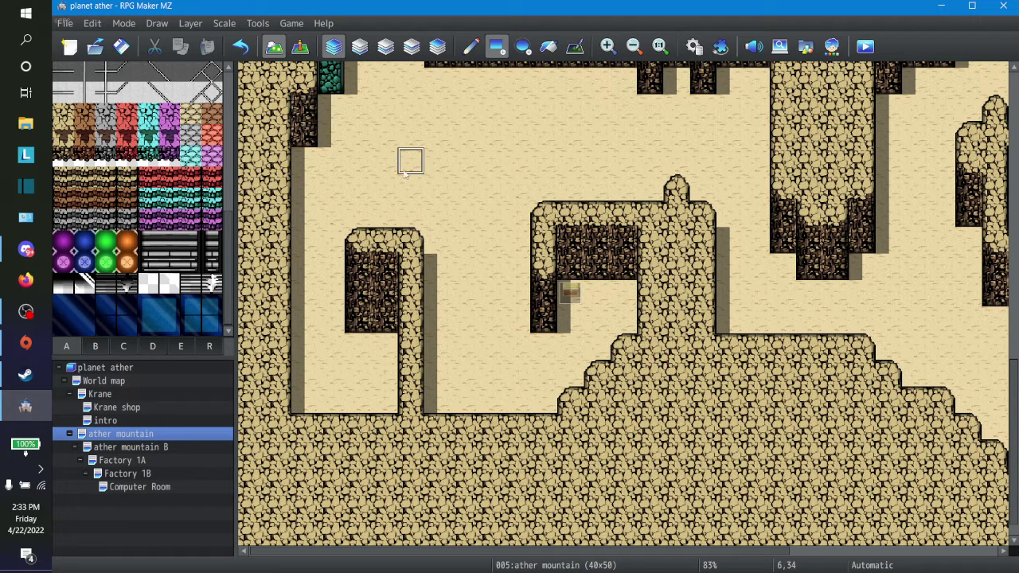
scroll(404, 173, up, 2)
click(331, 158)
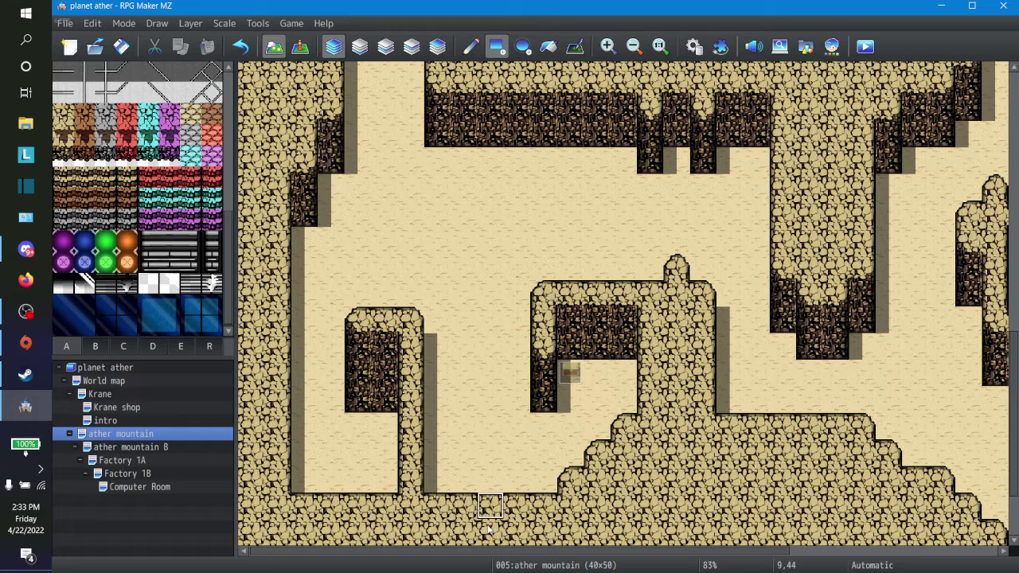
drag(497, 548, 709, 557)
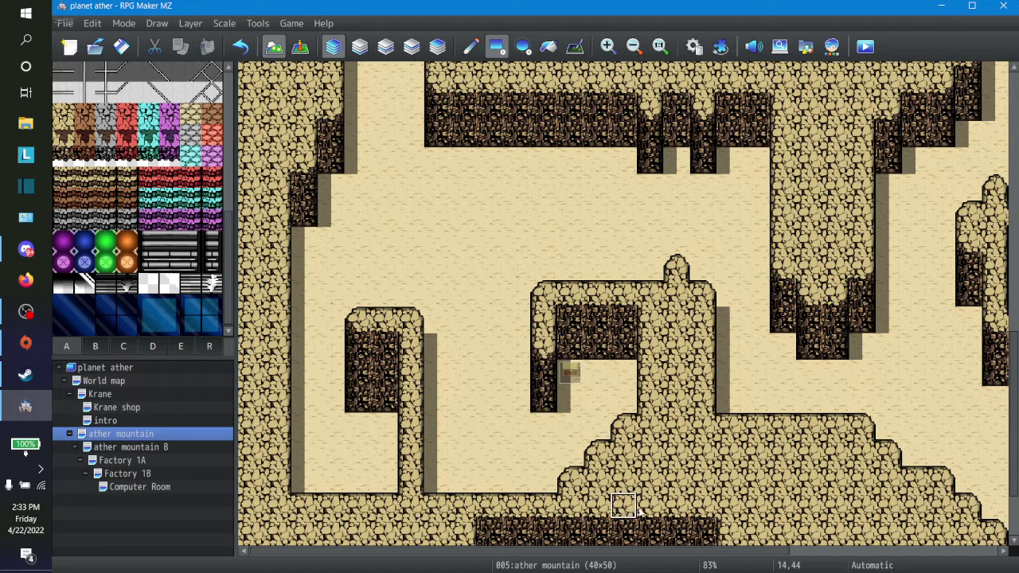
key(ctrl+z)
scroll(727, 485, down, 2)
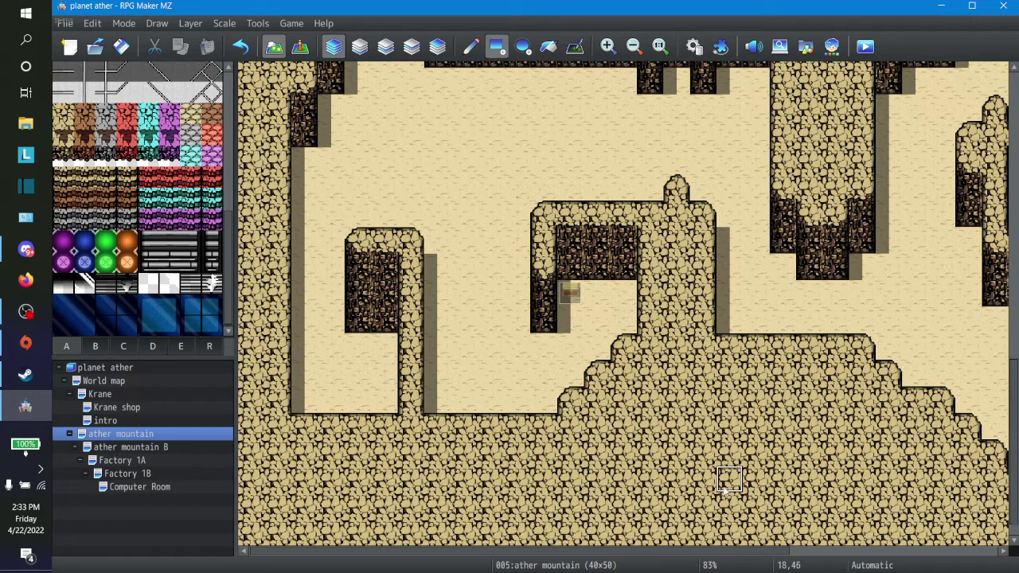
scroll(726, 483, down, 1)
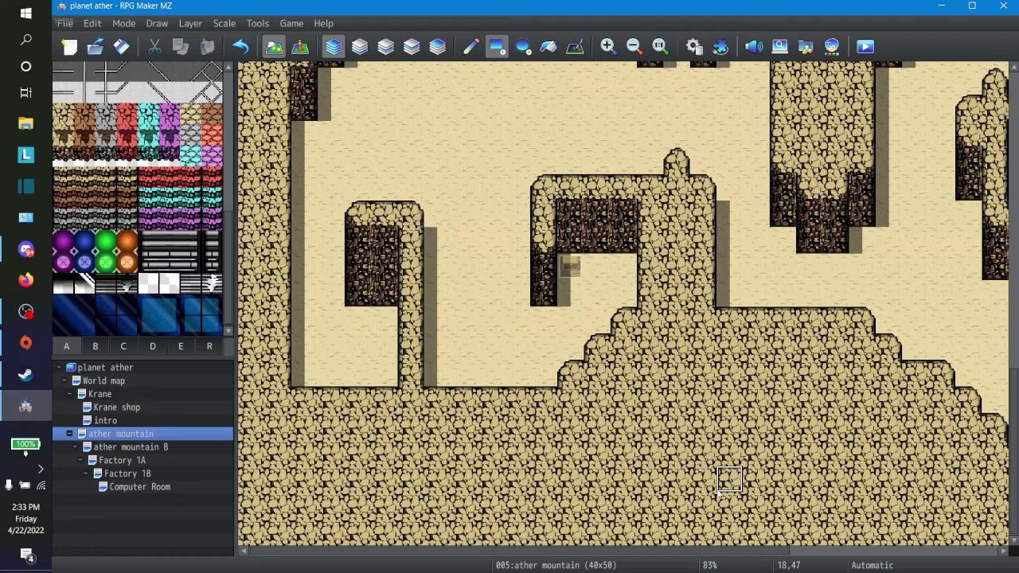
Open the SF Dungeon tileset in the database and display its E tiles up to the arrow and floor switch tiles.
click(181, 347)
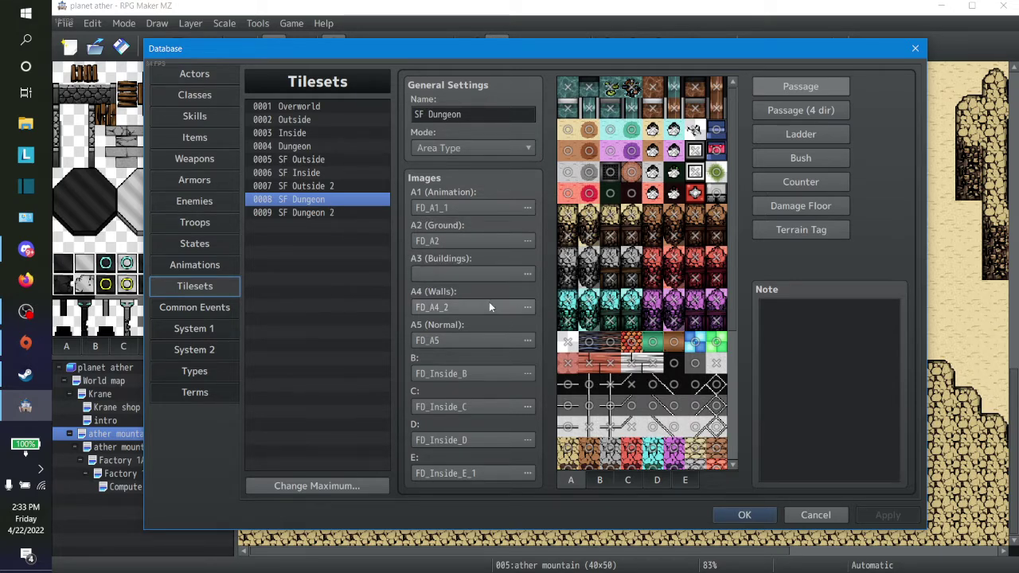
click(683, 480)
click(657, 480)
click(684, 480)
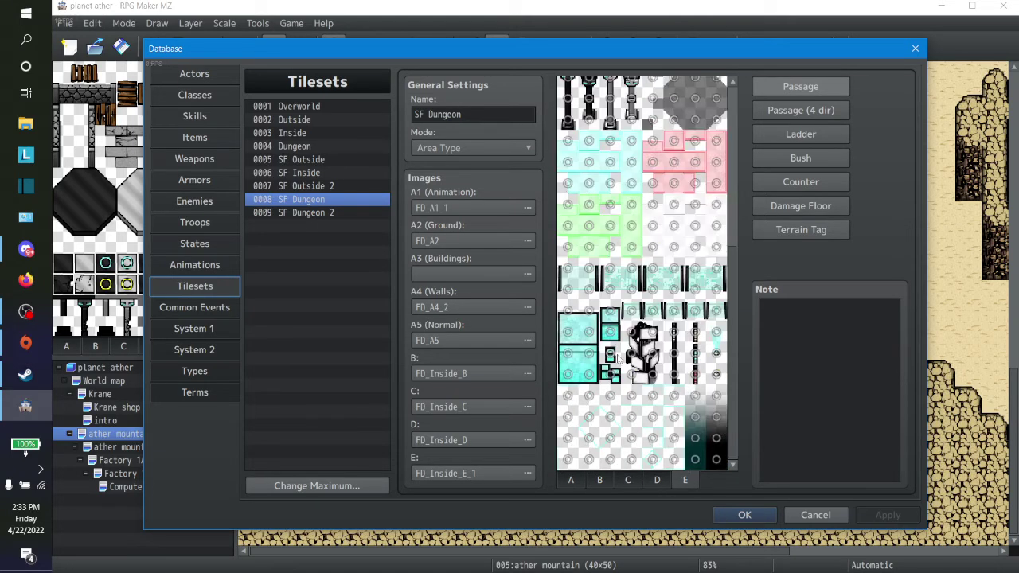
scroll(617, 359, up, 4)
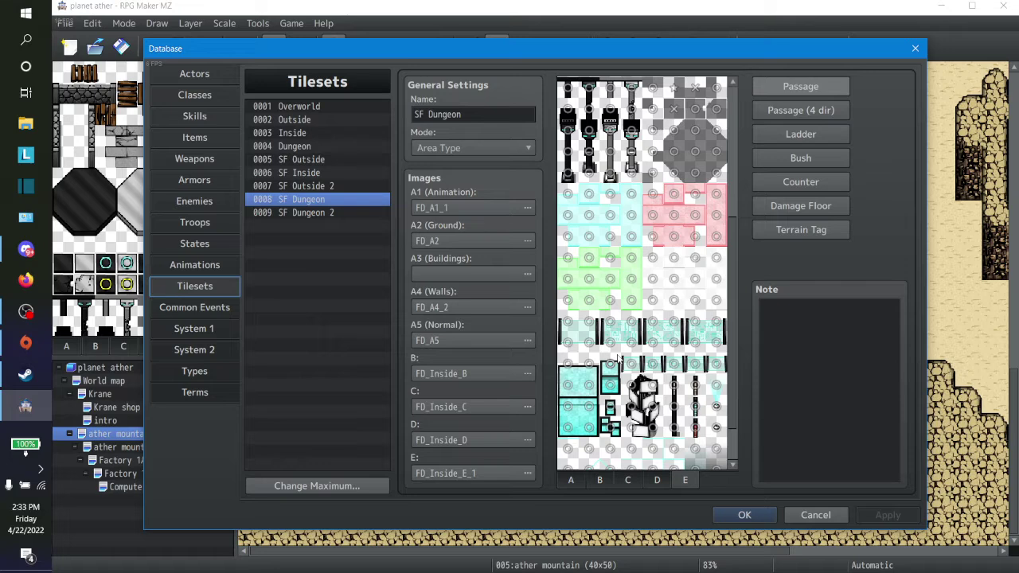
scroll(636, 322, up, 2)
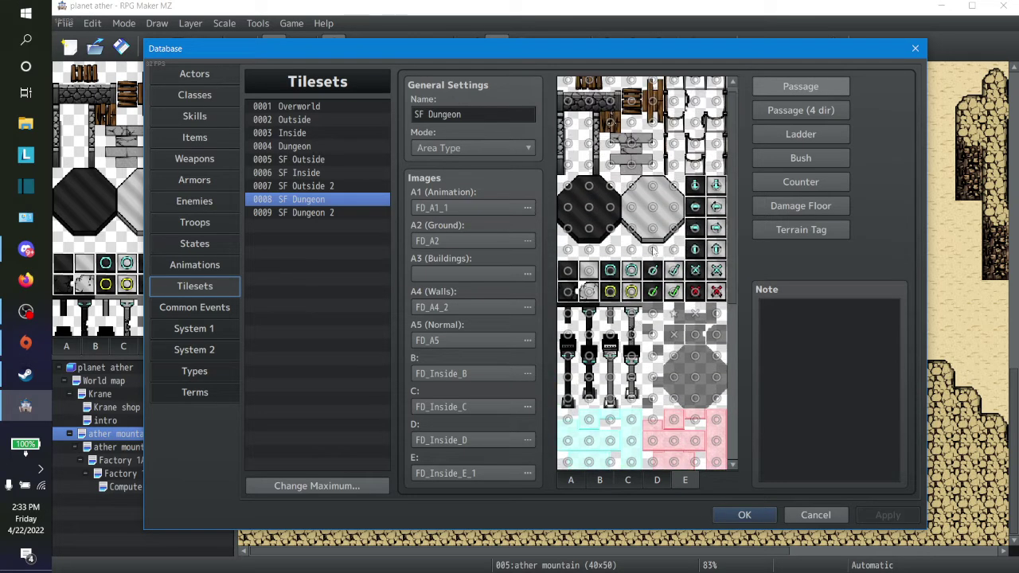
Change the passage settings of the eight arrow tiles in the SF Dungeon tileset's E sheet.
click(696, 185)
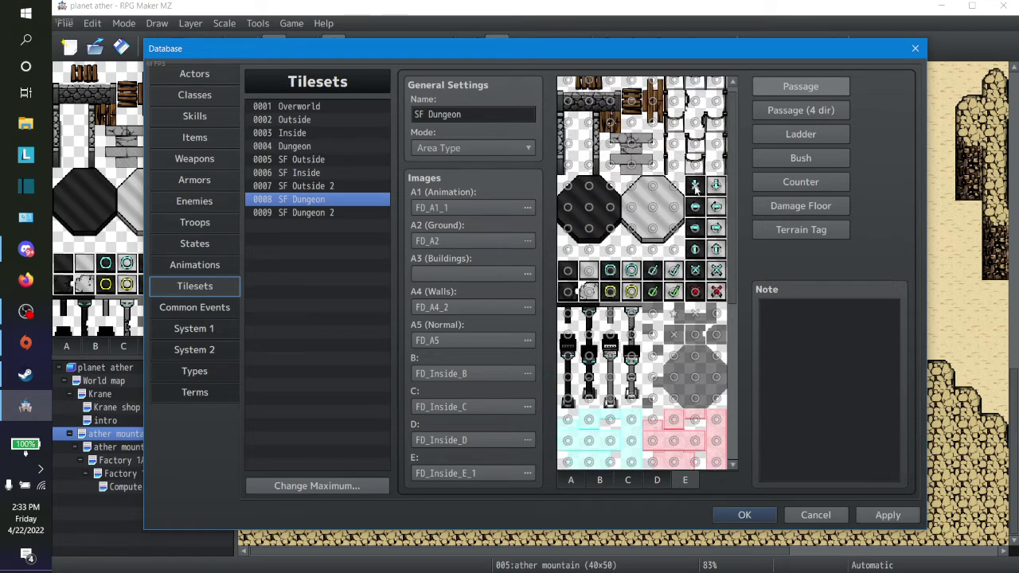
click(696, 188)
click(695, 187)
click(716, 190)
click(718, 191)
double_click(718, 207)
double_click(695, 206)
double_click(693, 226)
double_click(714, 230)
double_click(700, 253)
double_click(714, 252)
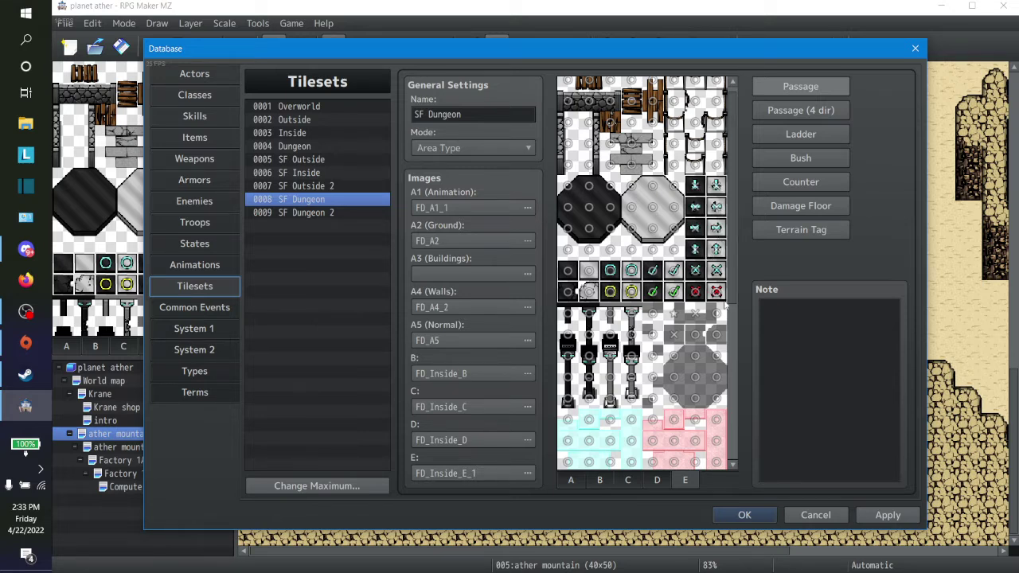
Adjust the passage settings of the two teal cross tiles below the arrow tiles.
click(717, 272)
click(716, 275)
click(695, 271)
Mark the white cable tiles beside the wooden planks, above the arrow tiles, as impassable.
scroll(681, 271, up, 1)
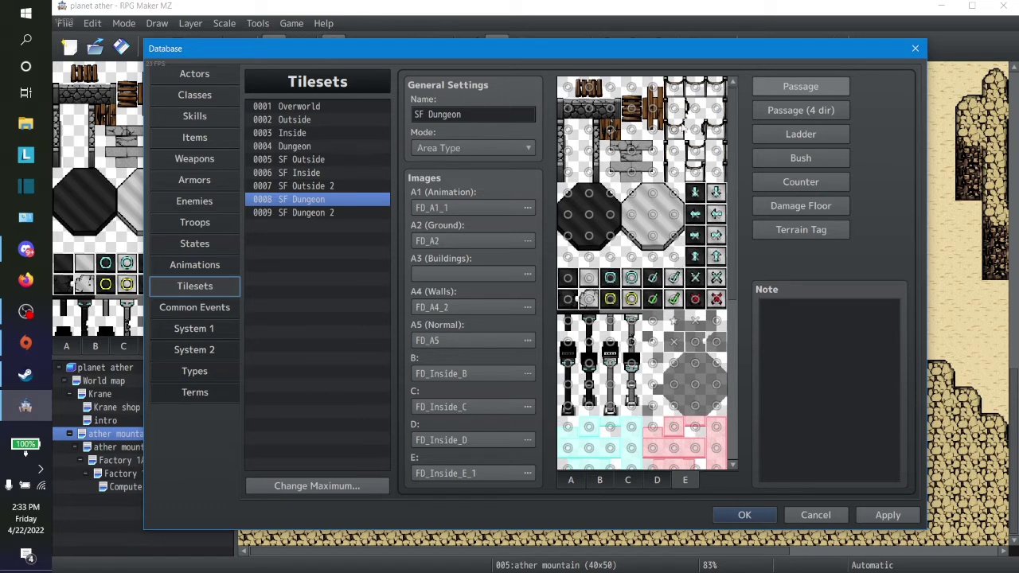
click(697, 89)
click(713, 89)
click(711, 108)
click(695, 110)
click(675, 109)
click(676, 130)
click(696, 130)
click(717, 131)
click(717, 151)
click(696, 152)
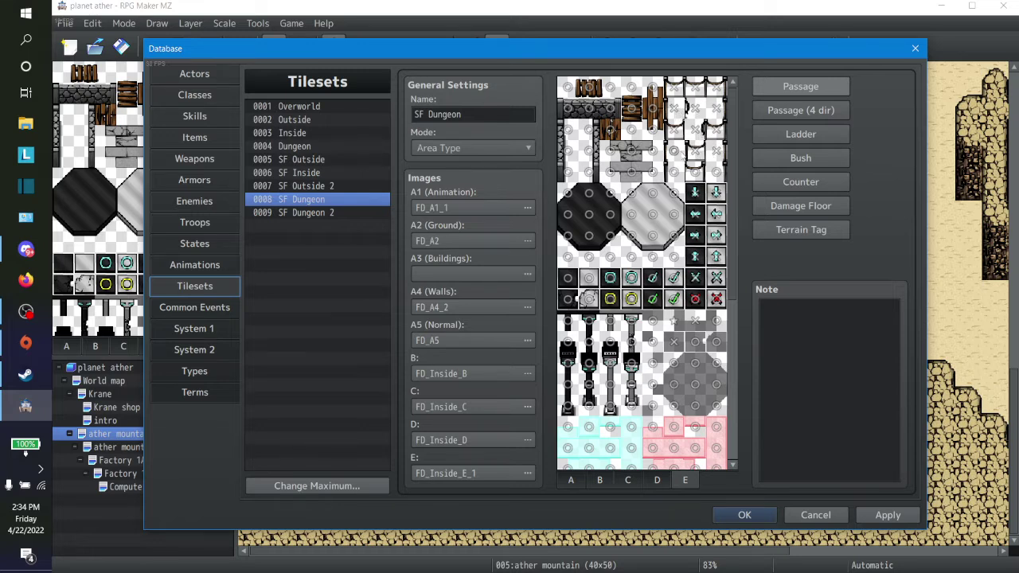
click(677, 152)
click(675, 174)
click(696, 174)
click(717, 175)
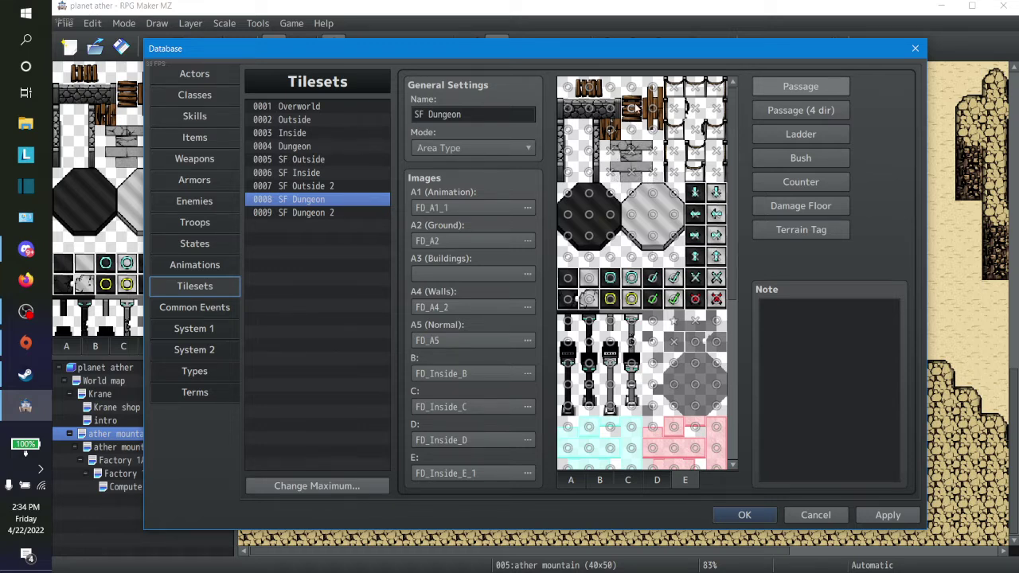
Mark the grey stone beam tiles and the blank tiles around them as impassable.
click(568, 86)
click(609, 90)
click(567, 107)
click(588, 108)
click(609, 108)
click(590, 130)
click(568, 130)
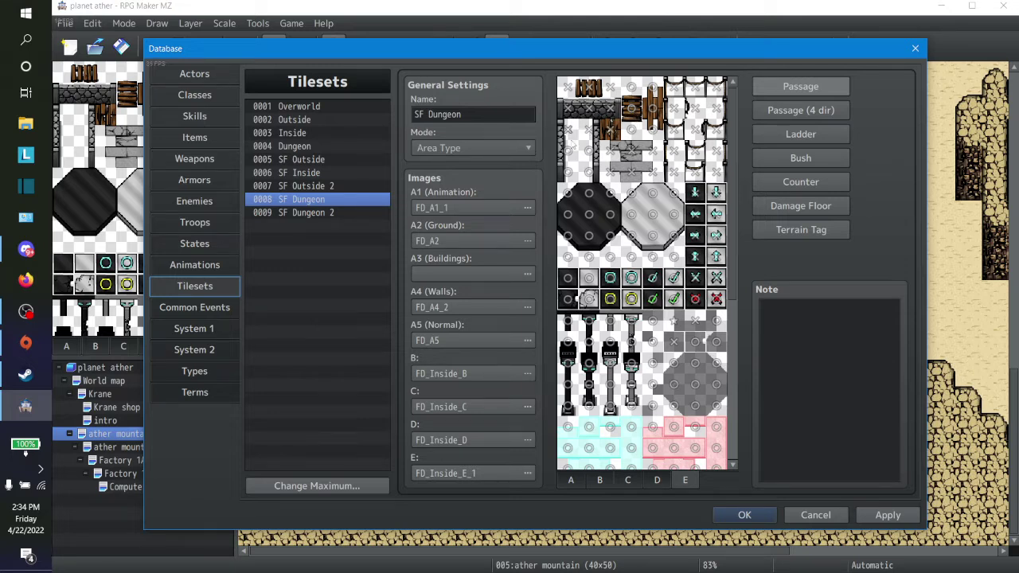
click(568, 150)
click(588, 151)
click(588, 171)
Give the upper halves of the teal glass panel tiles star passage and make their lower halves and the short panels below impassable.
scroll(589, 195, down, 2)
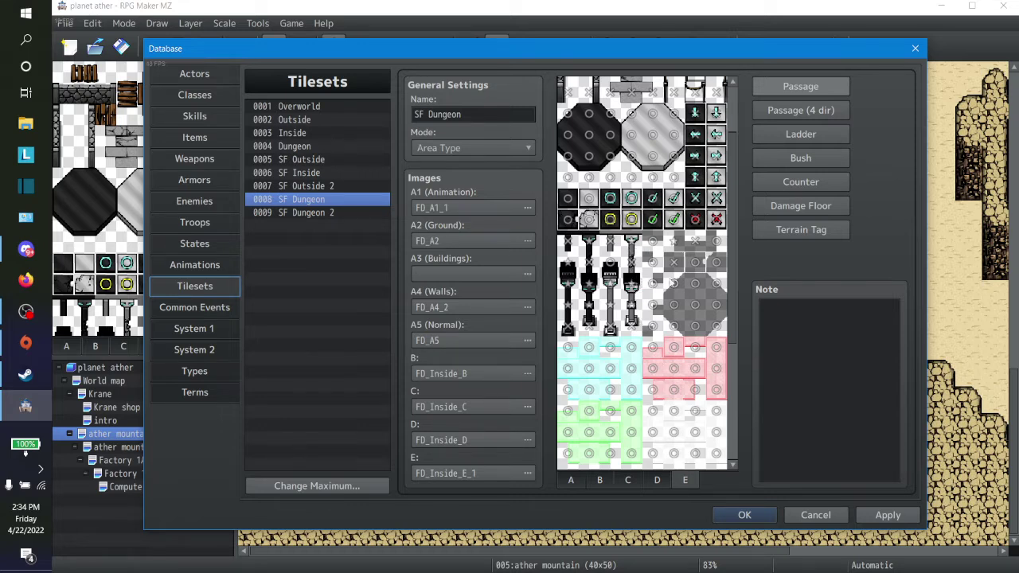
scroll(654, 263, down, 5)
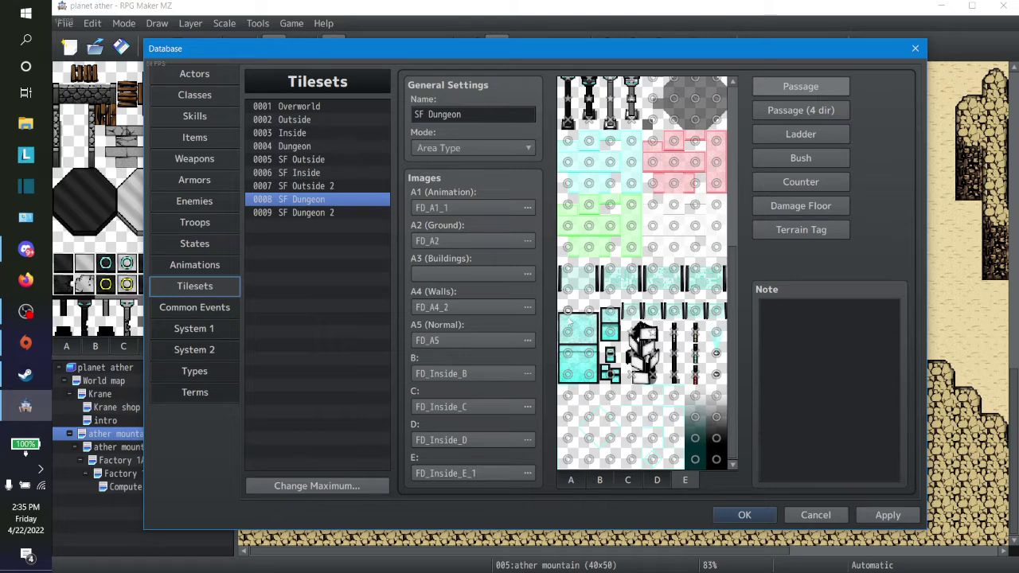
scroll(568, 295, up, 1)
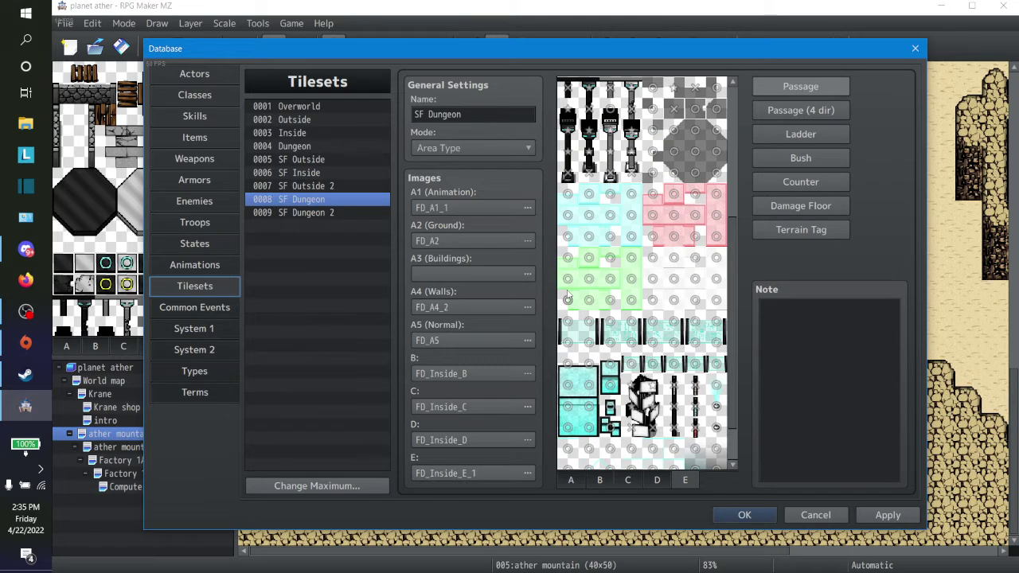
click(595, 347)
click(574, 346)
click(592, 323)
click(567, 322)
click(611, 321)
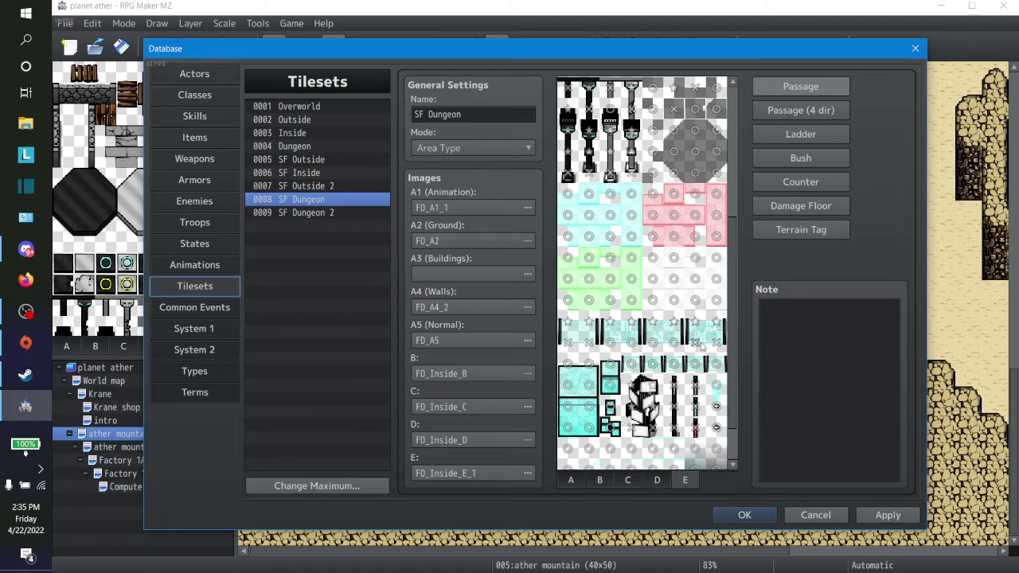
mouse_move(609, 343)
mouse_down()
mouse_move(628, 360)
mouse_move(717, 363)
mouse_up()
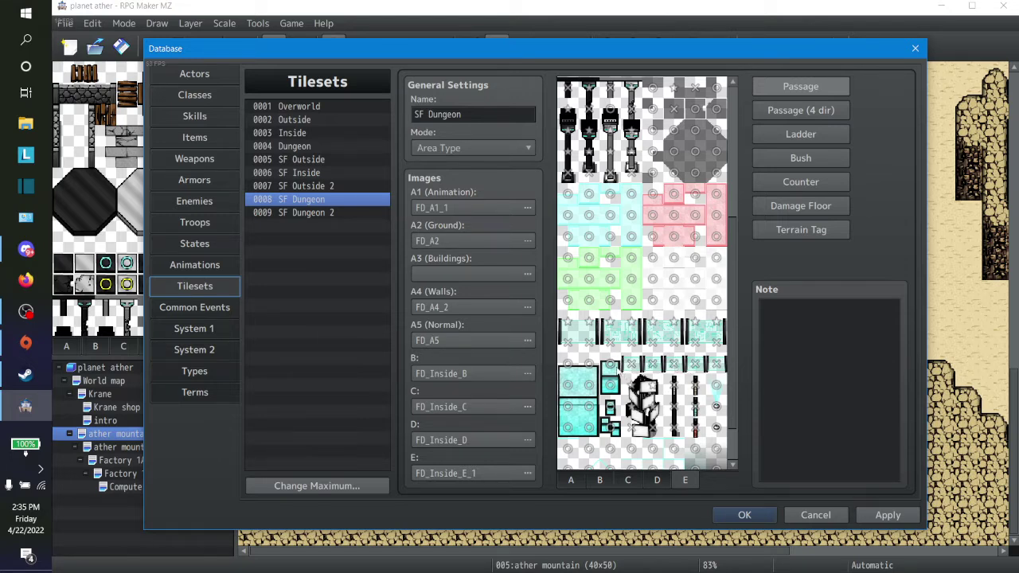
Mark the large and small teal glass block tiles below the glass panels as impassable.
click(610, 386)
click(568, 386)
click(595, 430)
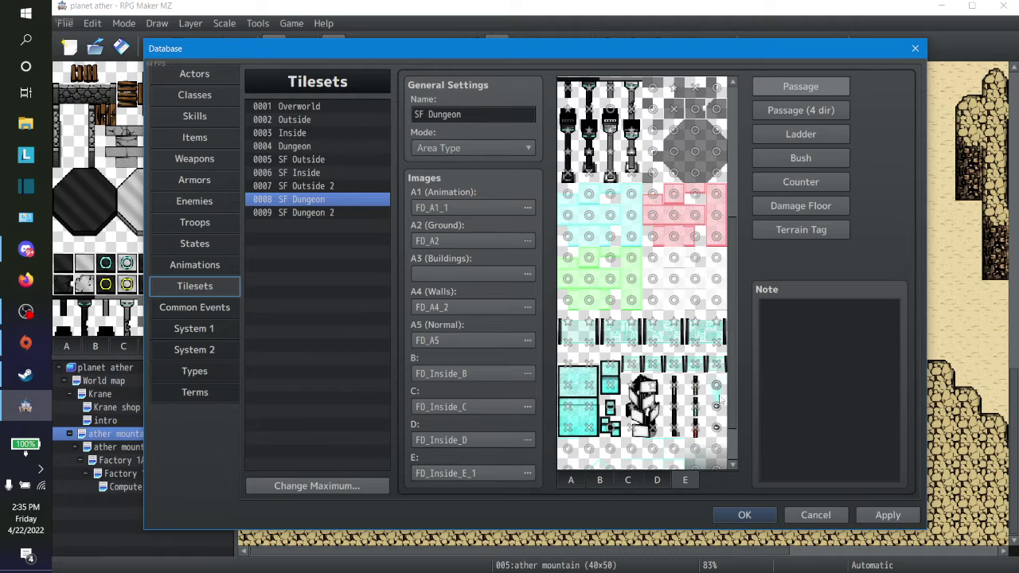
Mark the teal drip and small puddle tiles beside the thin black poles as impassable.
drag(723, 386, 726, 426)
Review the damage floor settings on the tileset's E, D and C sheets.
click(804, 206)
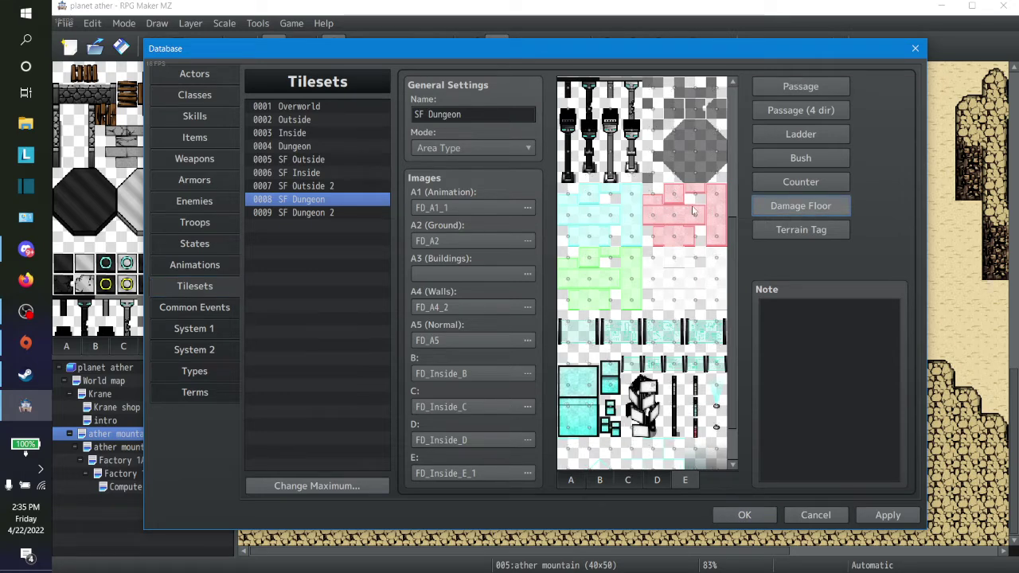
scroll(693, 229, down, 2)
scroll(694, 229, up, 2)
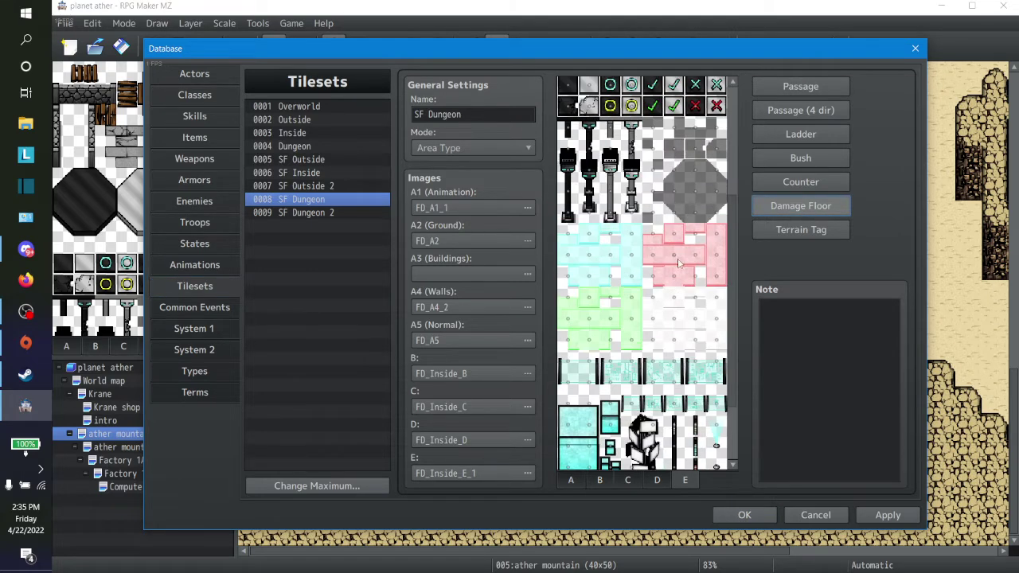
click(659, 480)
scroll(679, 284, up, 8)
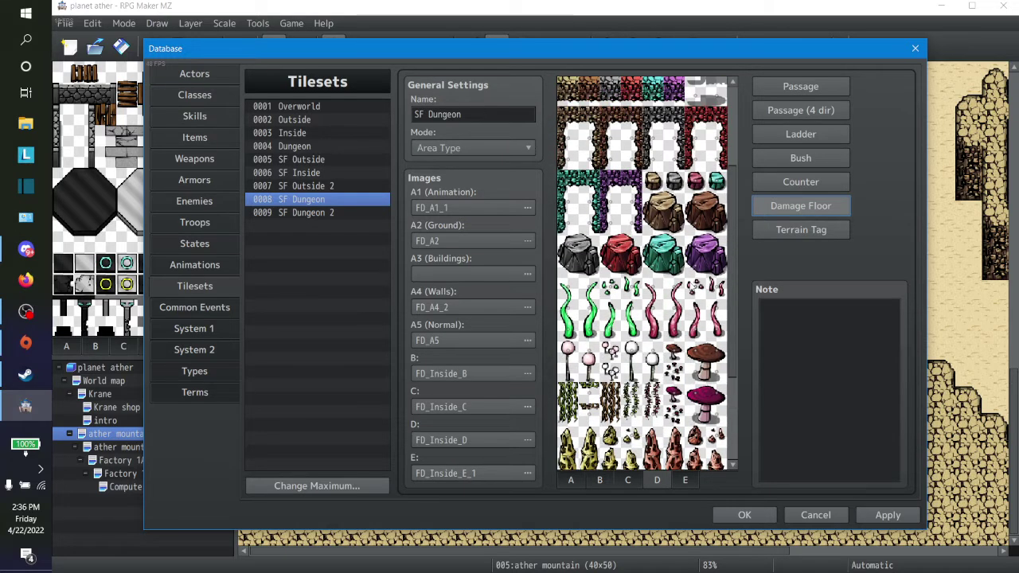
scroll(679, 283, up, 2)
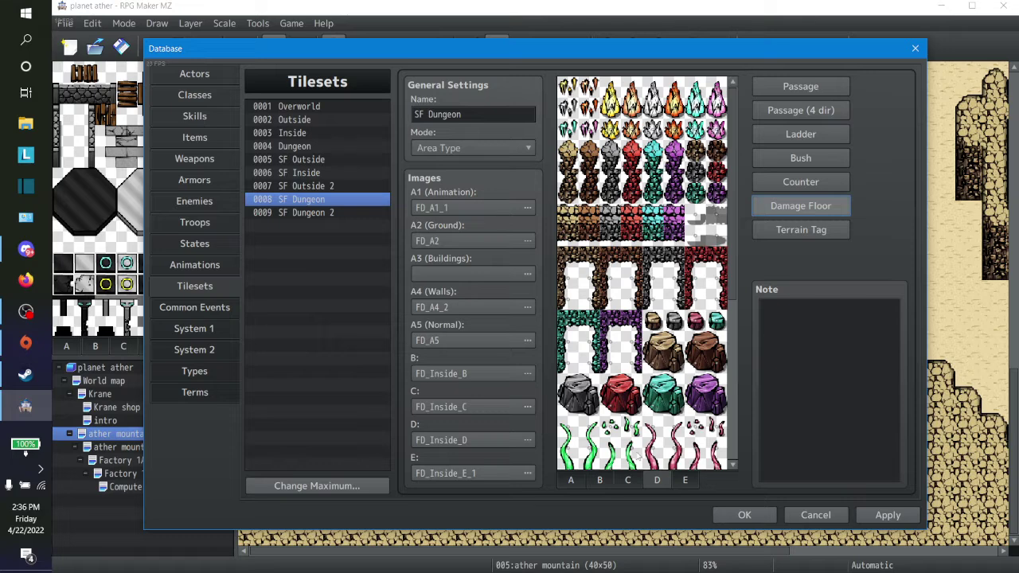
scroll(639, 458, down, 1)
scroll(641, 382, down, 9)
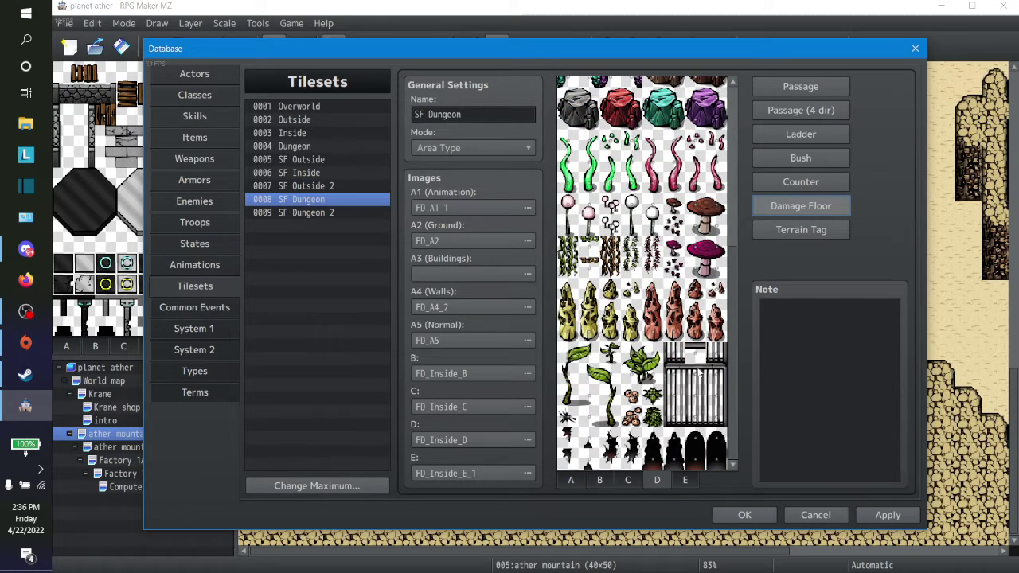
click(629, 478)
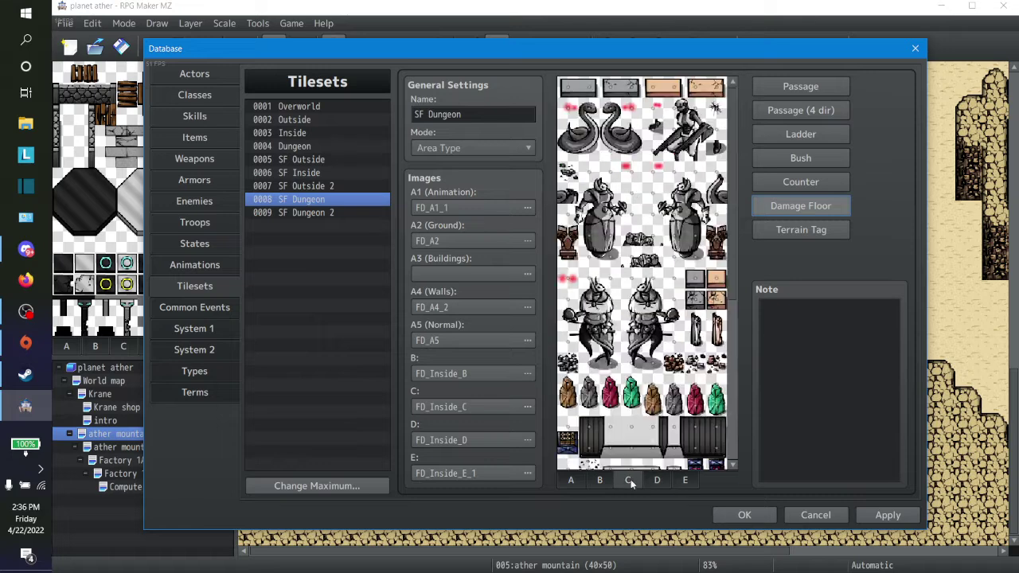
scroll(687, 363, down, 3)
scroll(683, 364, down, 1)
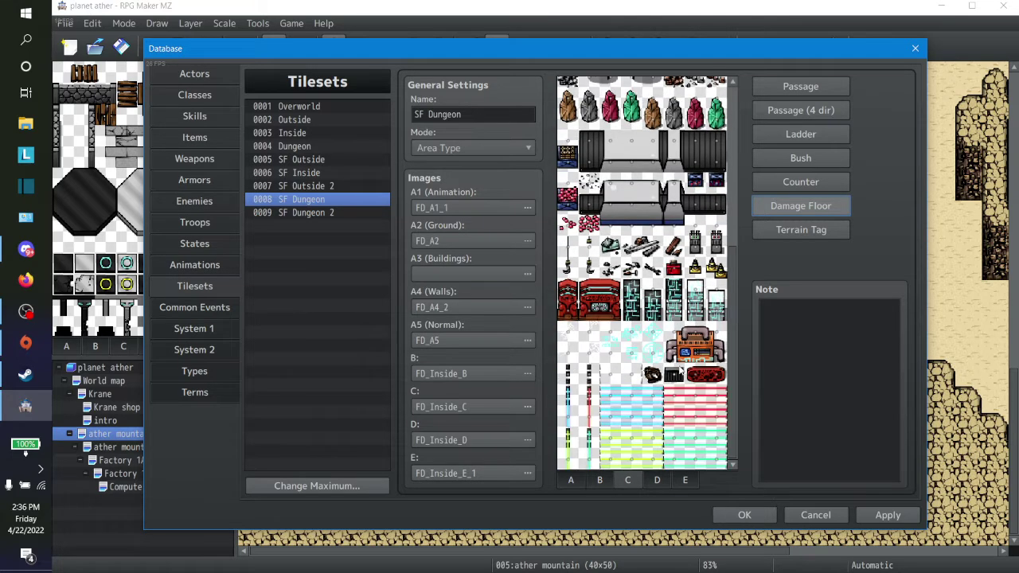
Review the damage floor, bush and ladder settings across the tileset's B sheet.
click(599, 480)
scroll(642, 271, up, 4)
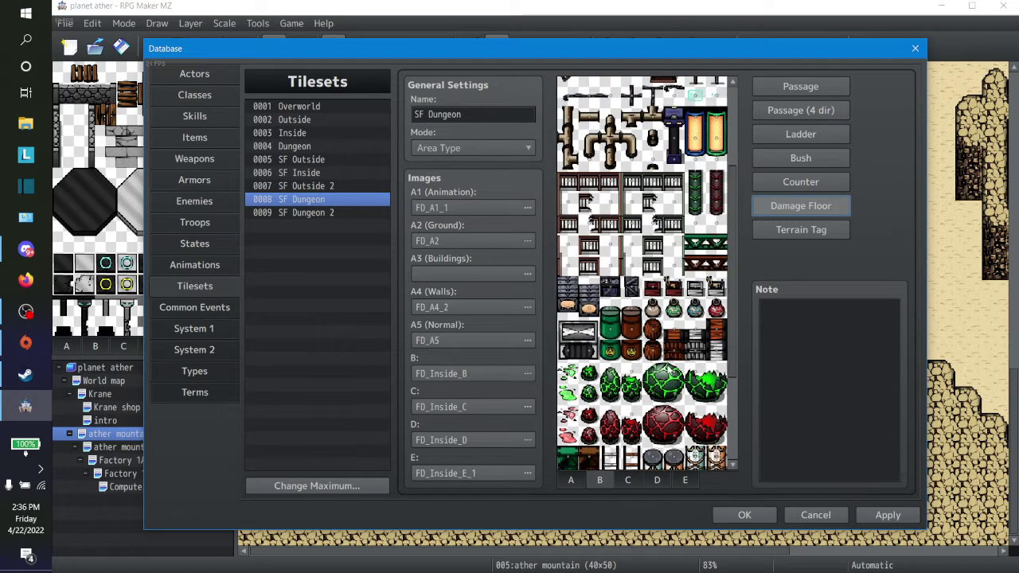
scroll(647, 274, up, 2)
scroll(660, 365, up, 2)
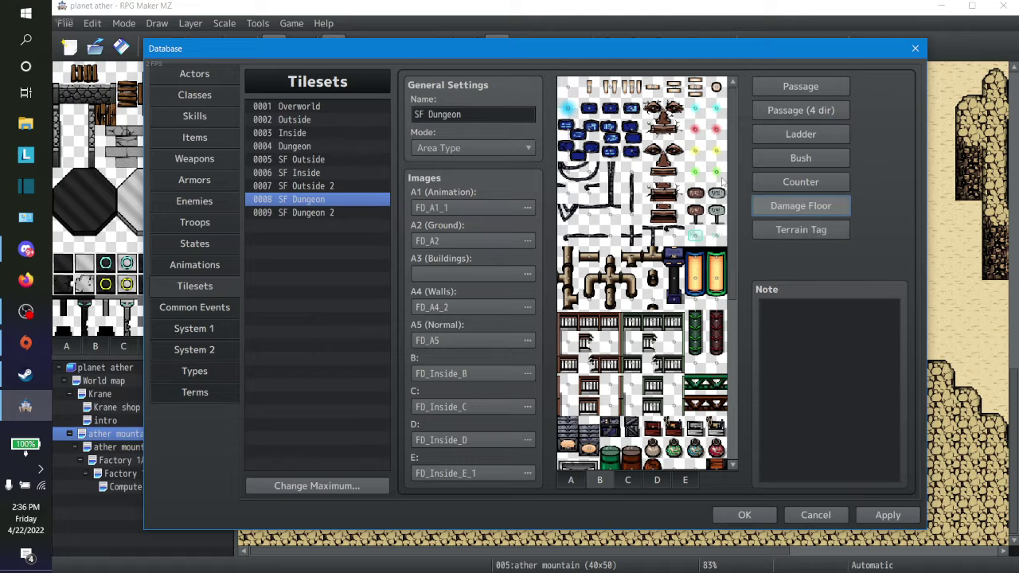
click(808, 164)
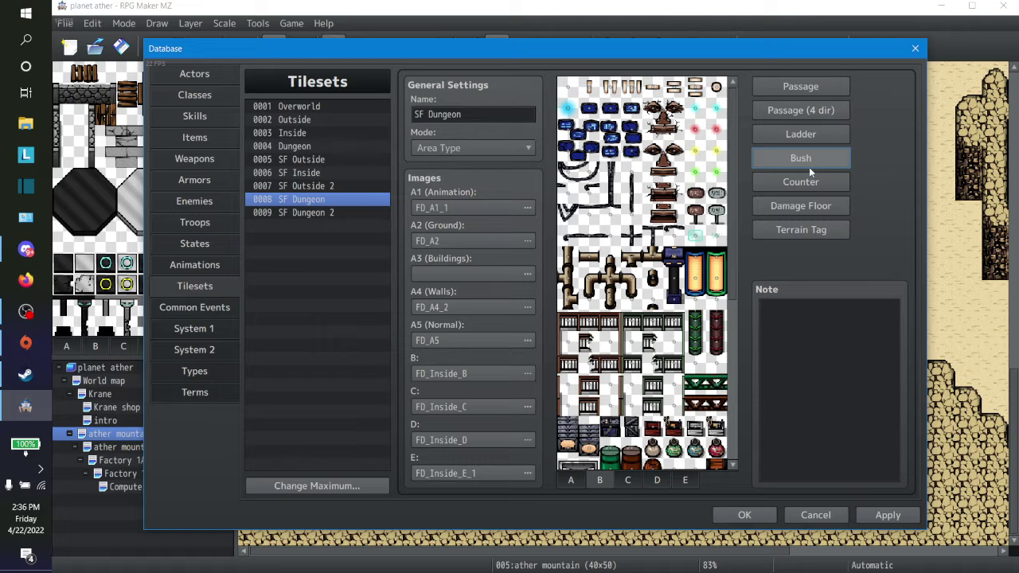
click(835, 134)
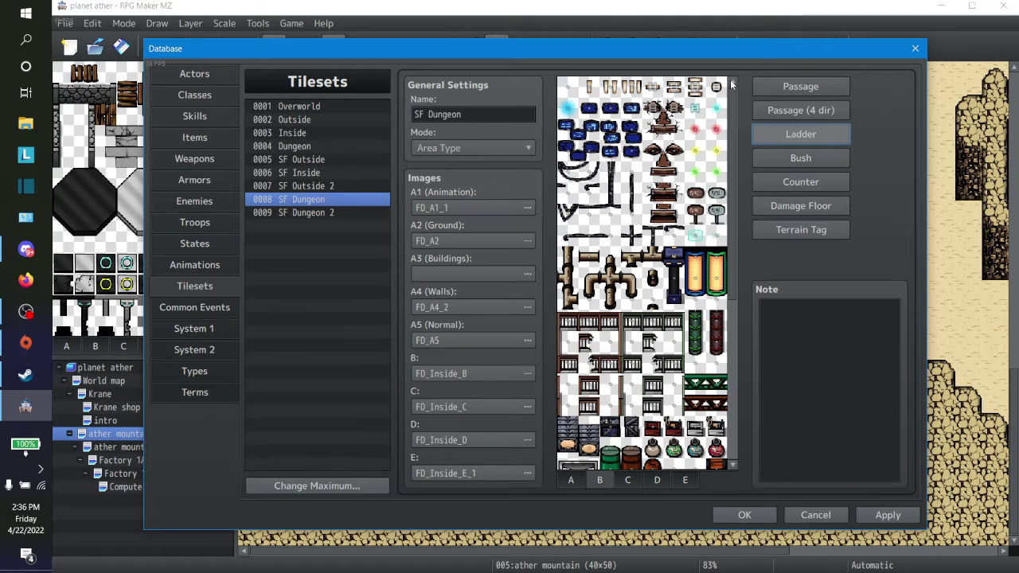
scroll(676, 295, down, 5)
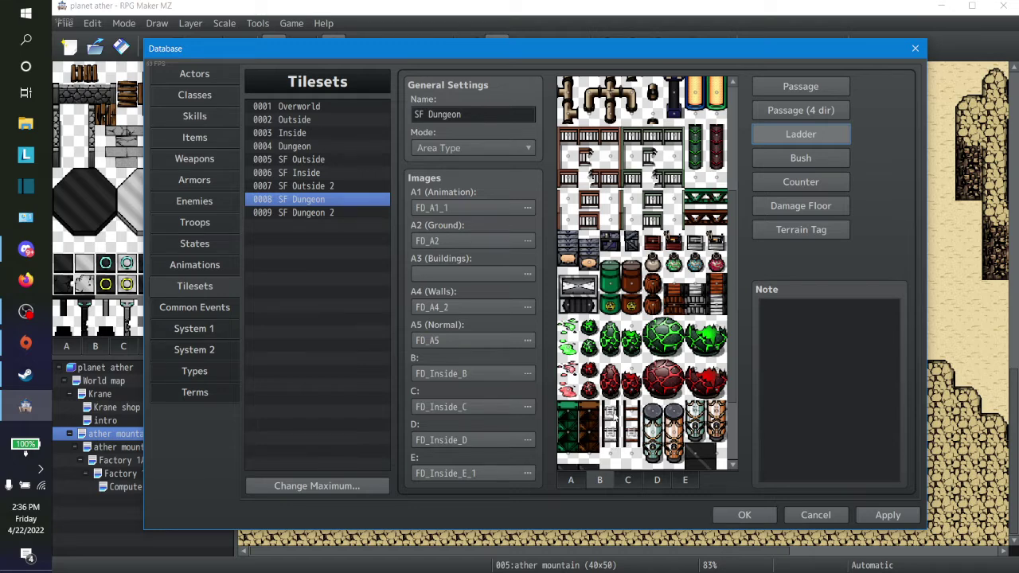
scroll(629, 415, down, 3)
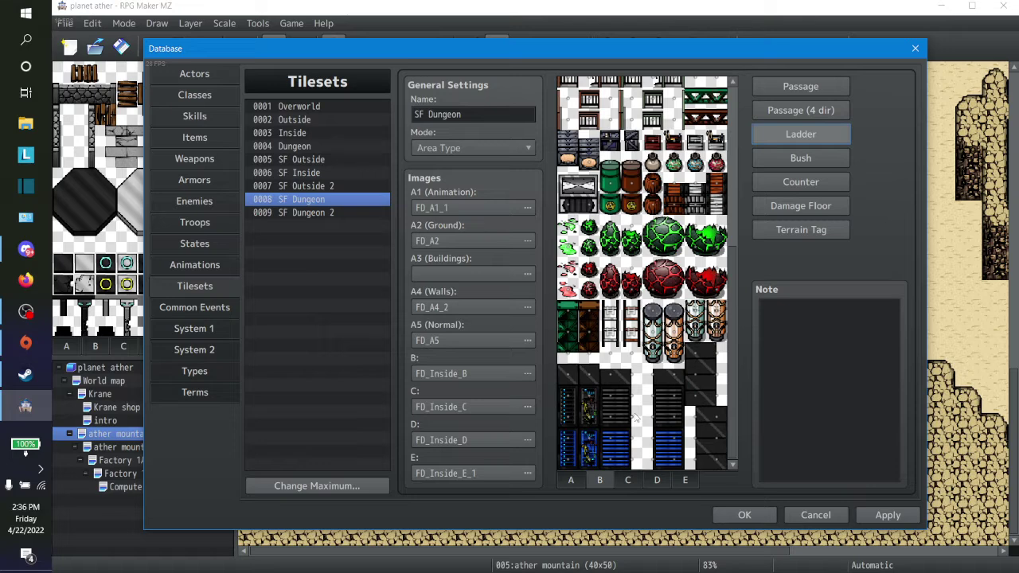
scroll(635, 417, up, 5)
scroll(650, 360, up, 4)
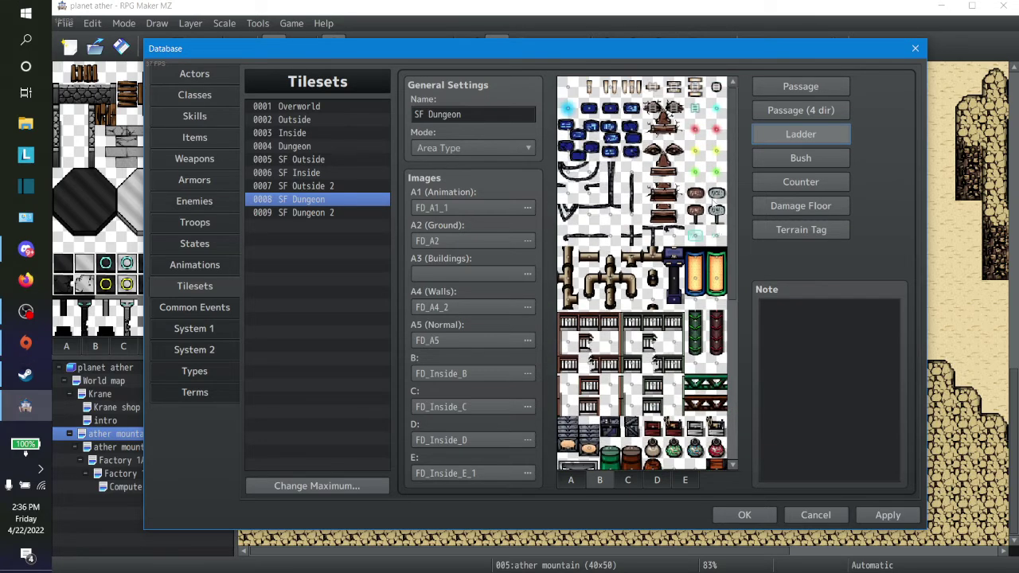
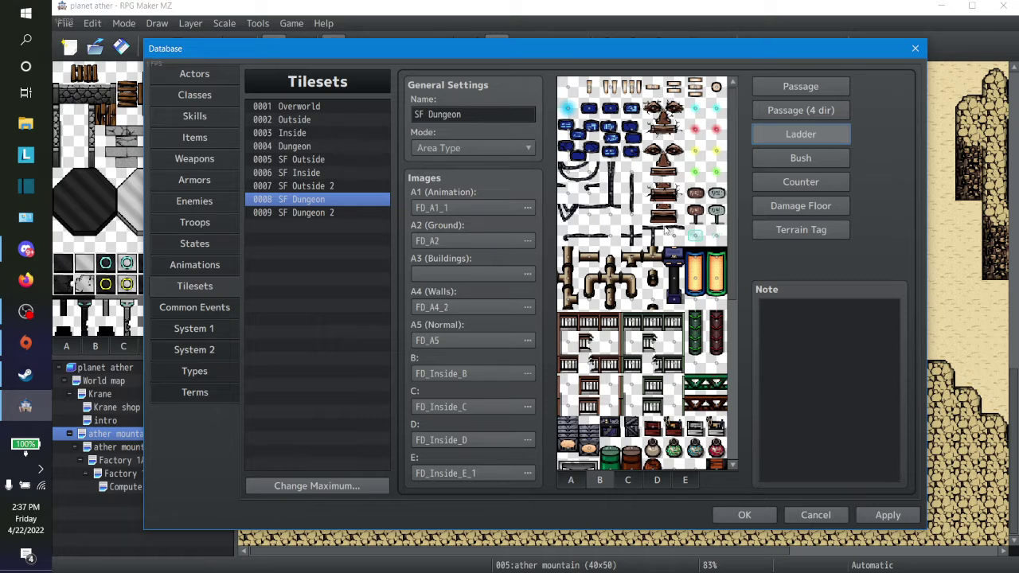
click(456, 143)
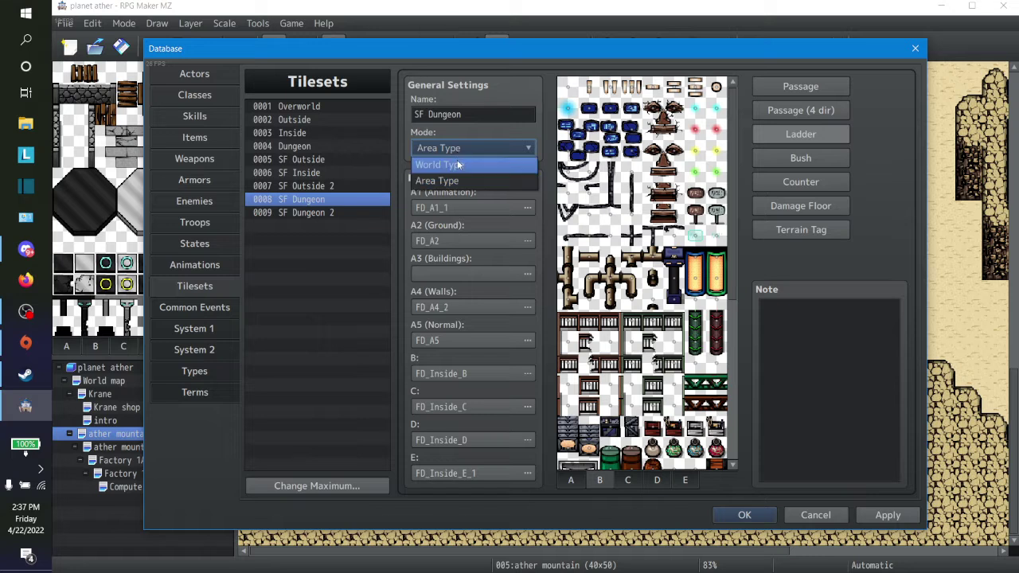
click(458, 164)
click(469, 150)
click(467, 184)
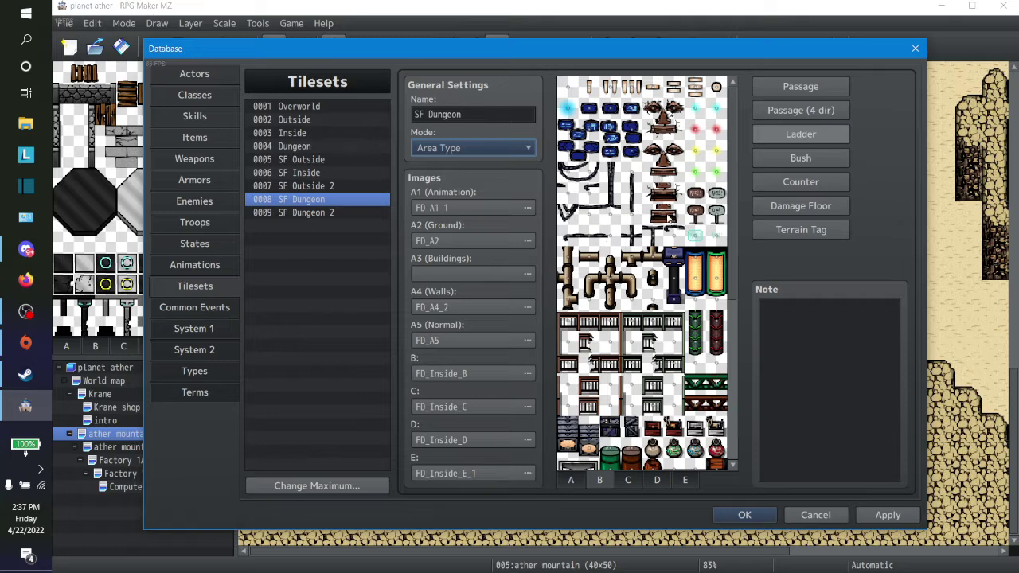
Mark the paired cyan, red, yellow and green light tiles on the B sheet as impassable.
click(813, 89)
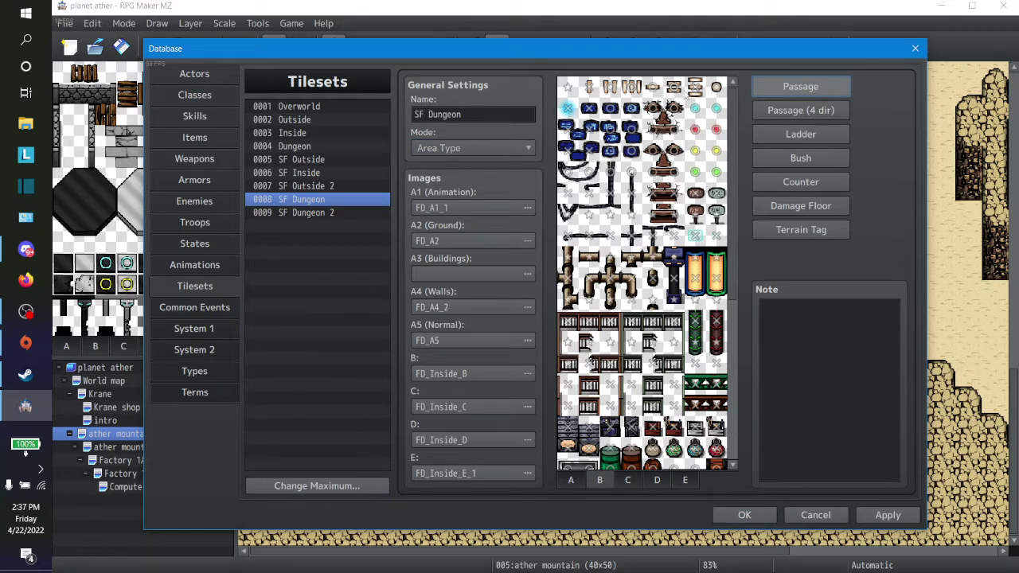
click(690, 92)
click(695, 109)
click(716, 109)
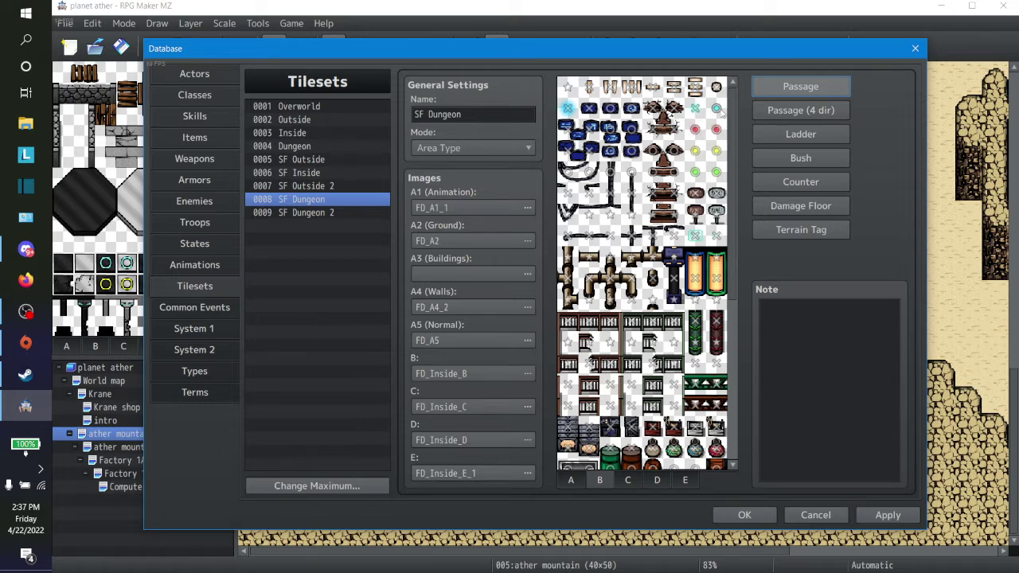
click(695, 129)
click(716, 129)
click(695, 150)
click(716, 151)
click(695, 172)
click(716, 172)
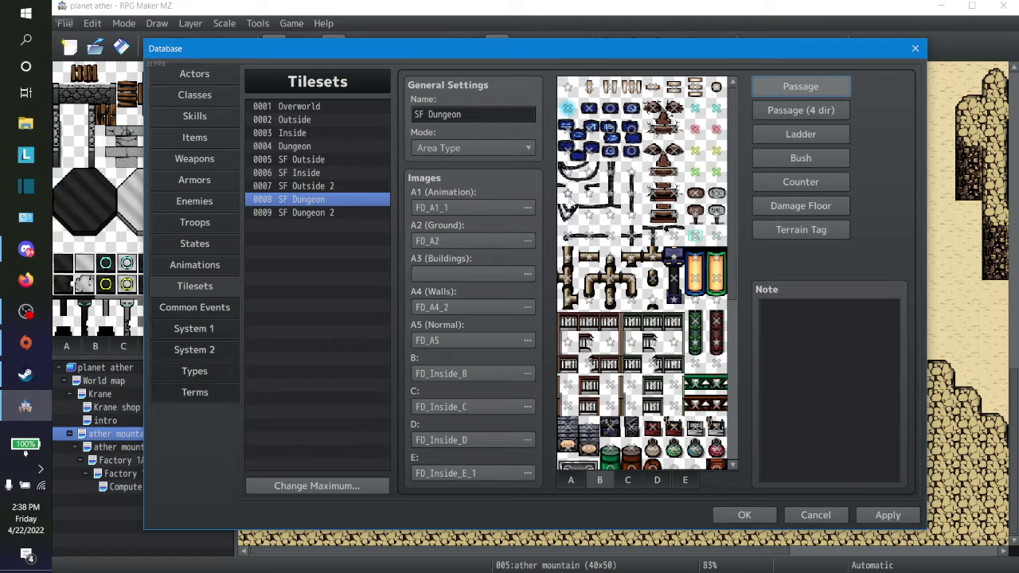
Give the row of thin black cable tiles directly above the brown pipes star passage.
click(574, 235)
drag(575, 240, 634, 239)
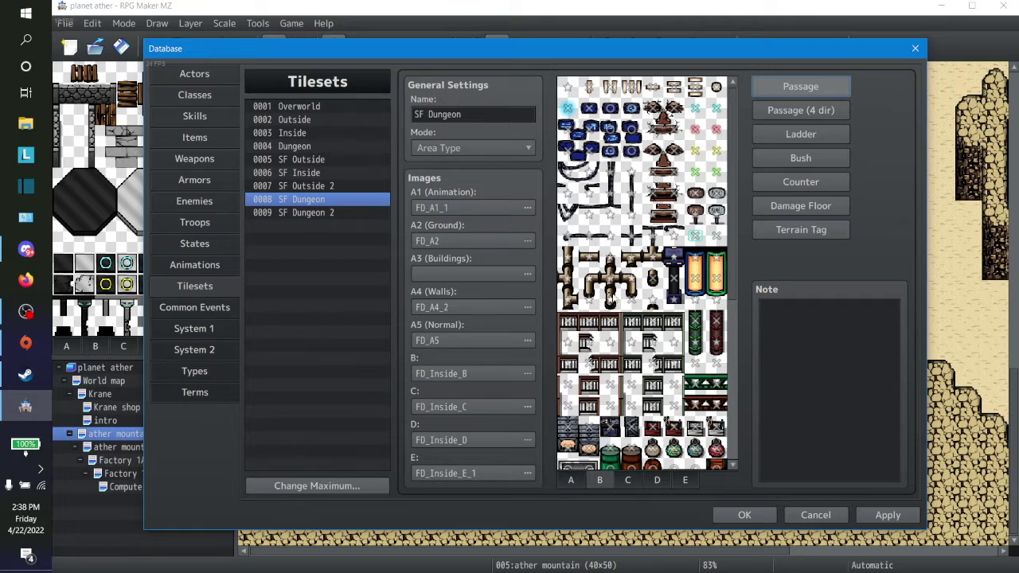
Set the passage of the blue pole base, the glowing orange panels, and the green and red column tiles below them.
click(674, 299)
click(695, 281)
click(718, 280)
click(718, 280)
click(695, 258)
click(717, 257)
click(719, 342)
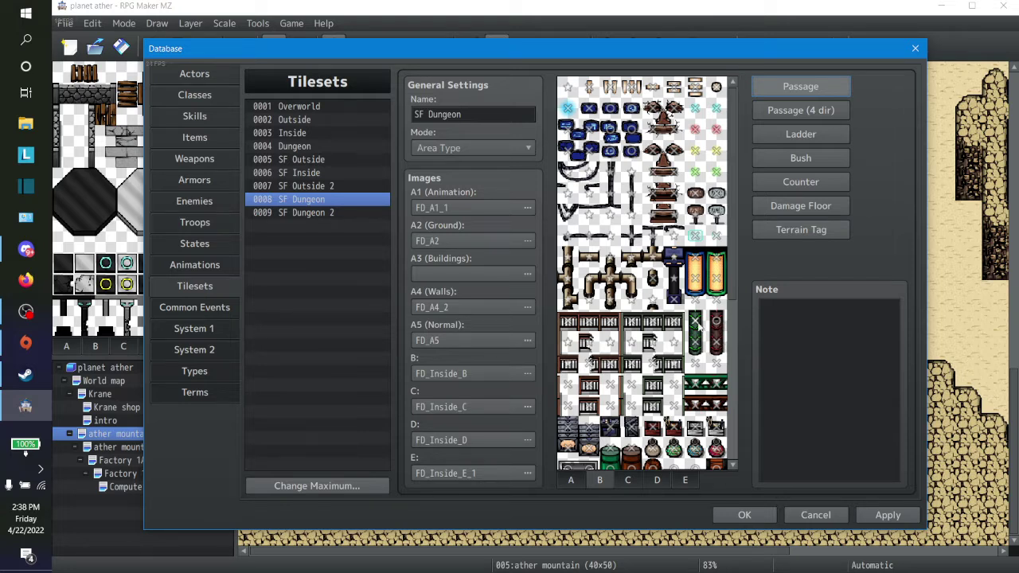
click(718, 322)
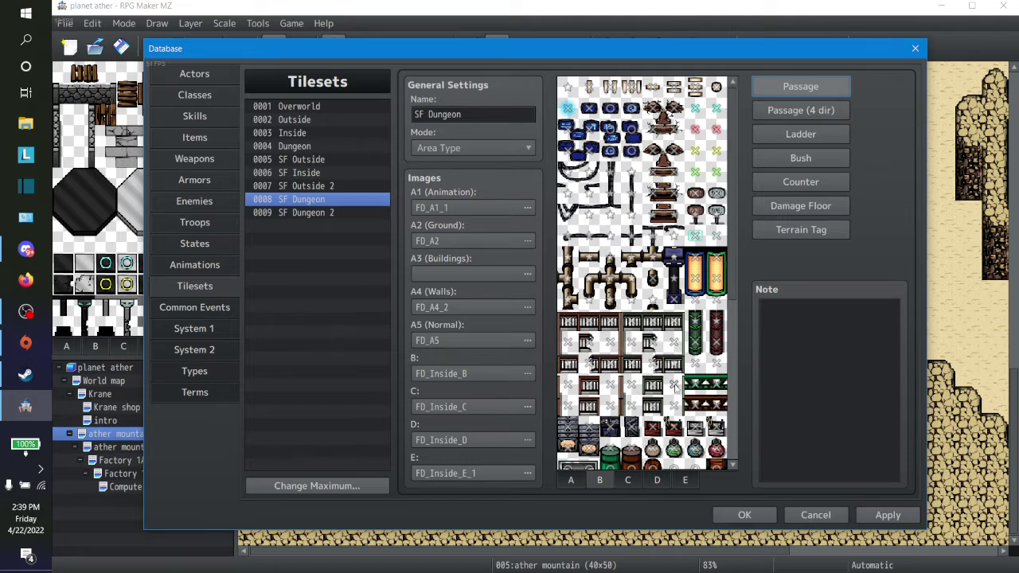
Mark the green and brown barrel tiles as impassable and the upper wooden crate tile at the row's end as passable.
scroll(713, 386, down, 1)
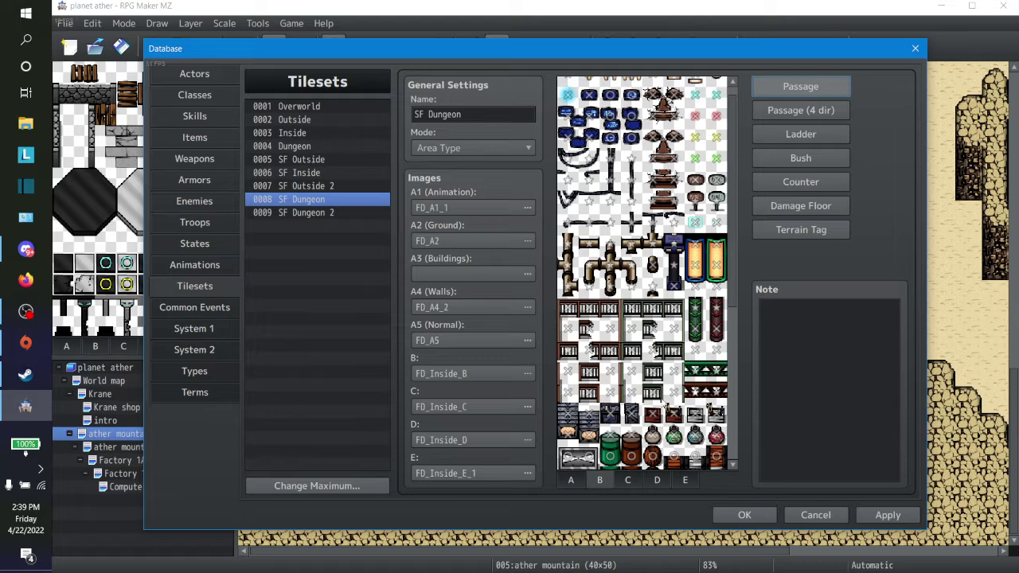
scroll(662, 402, down, 3)
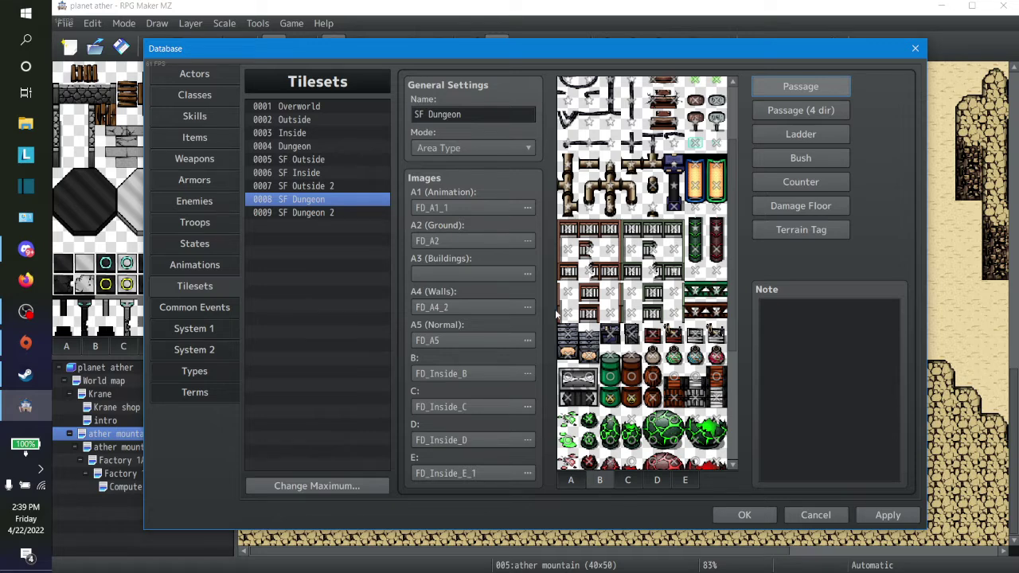
scroll(681, 343, down, 1)
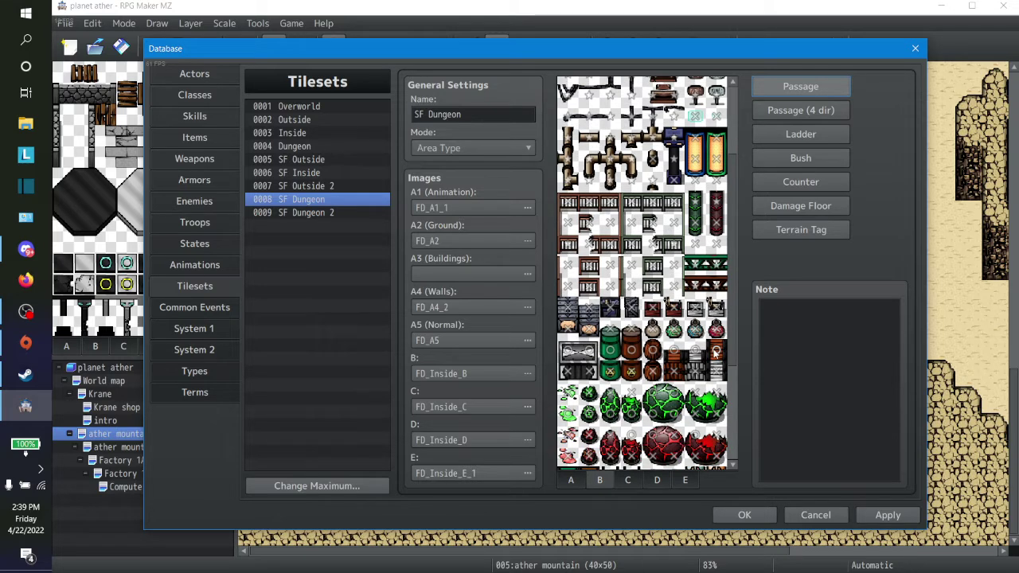
click(610, 352)
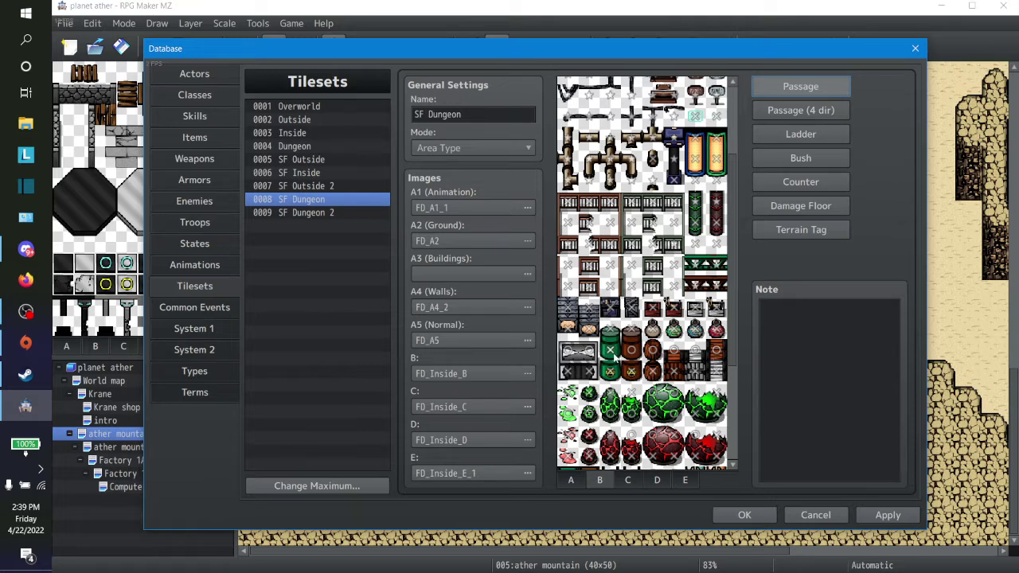
click(630, 351)
click(609, 332)
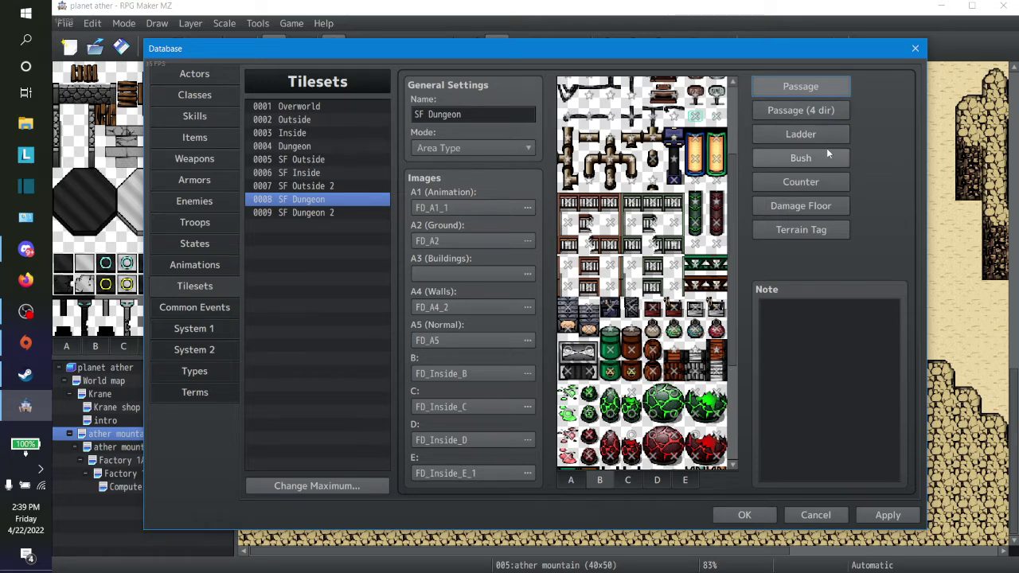
click(716, 352)
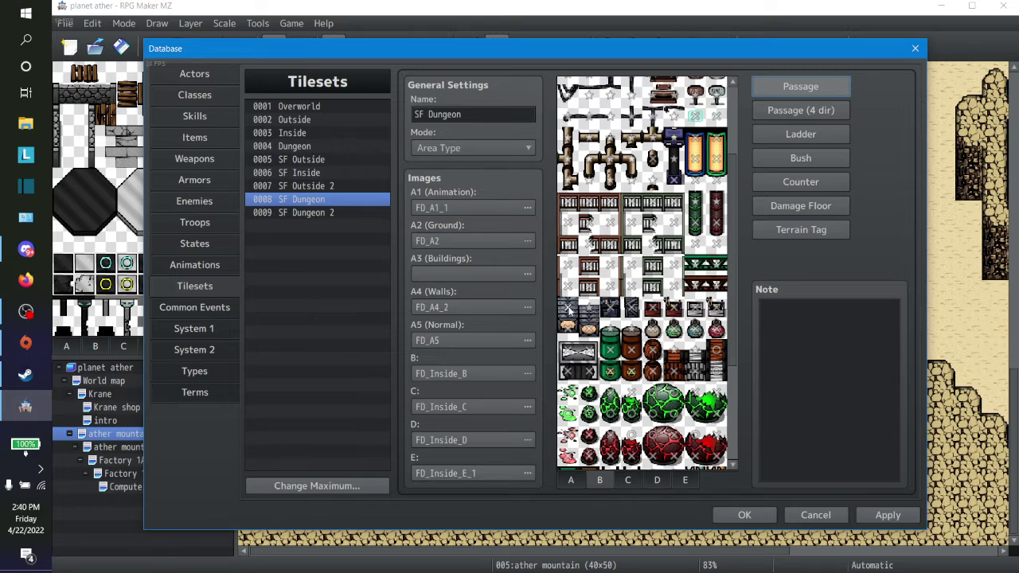
Set the passage of the upper tiles of the large cracked red egg.
scroll(588, 375, down, 1)
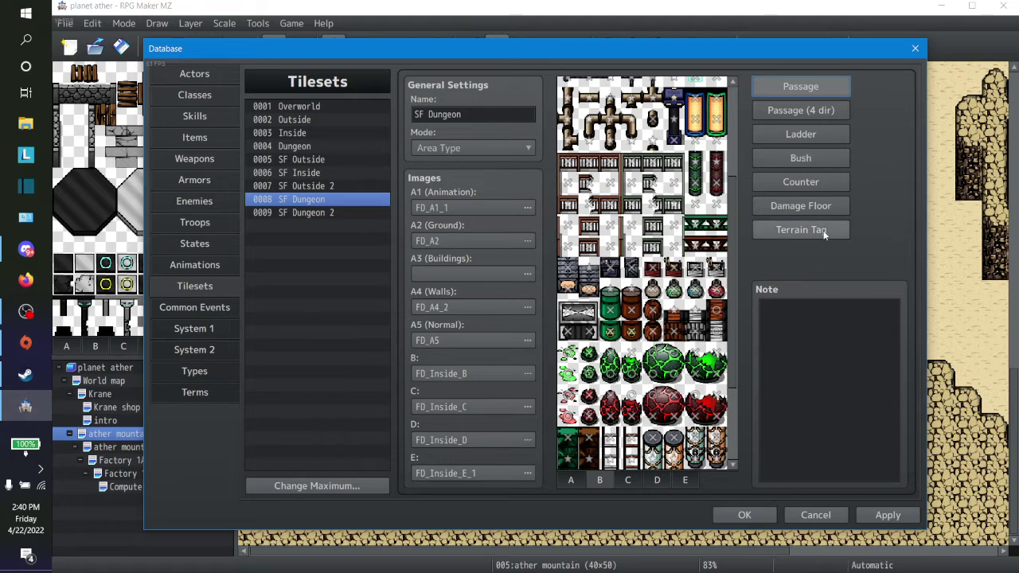
click(819, 207)
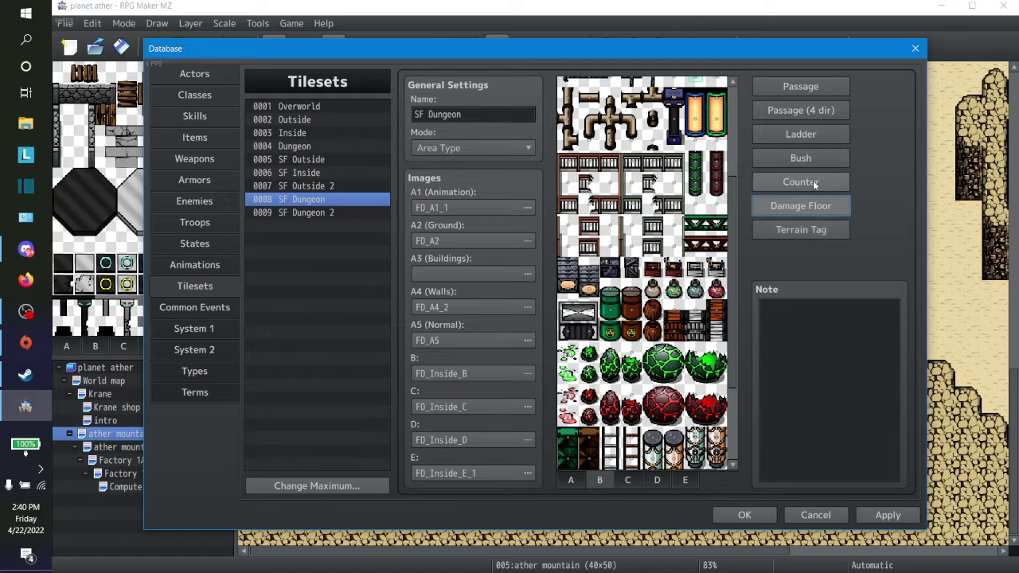
click(812, 91)
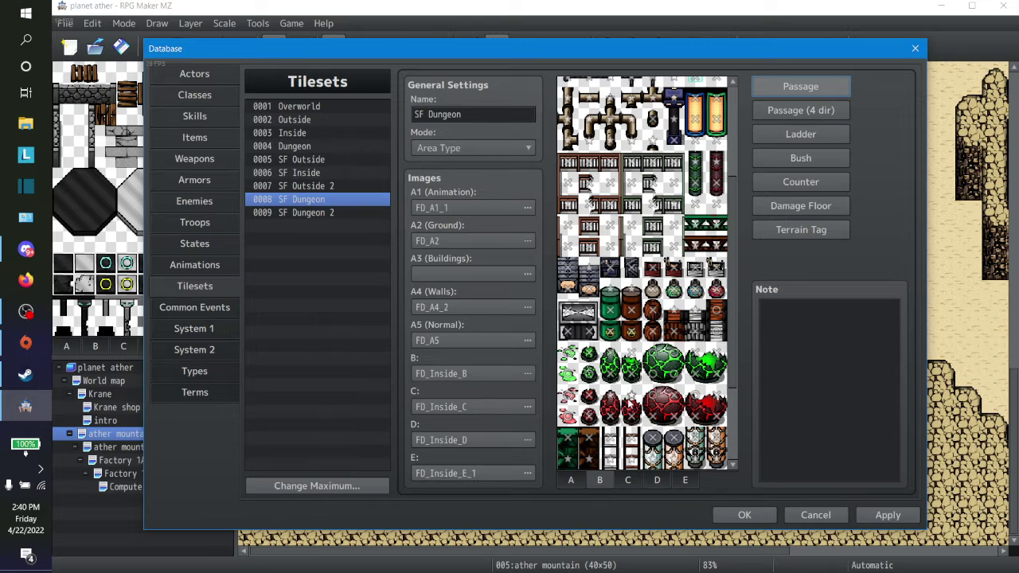
click(699, 403)
click(698, 400)
click(711, 400)
click(711, 400)
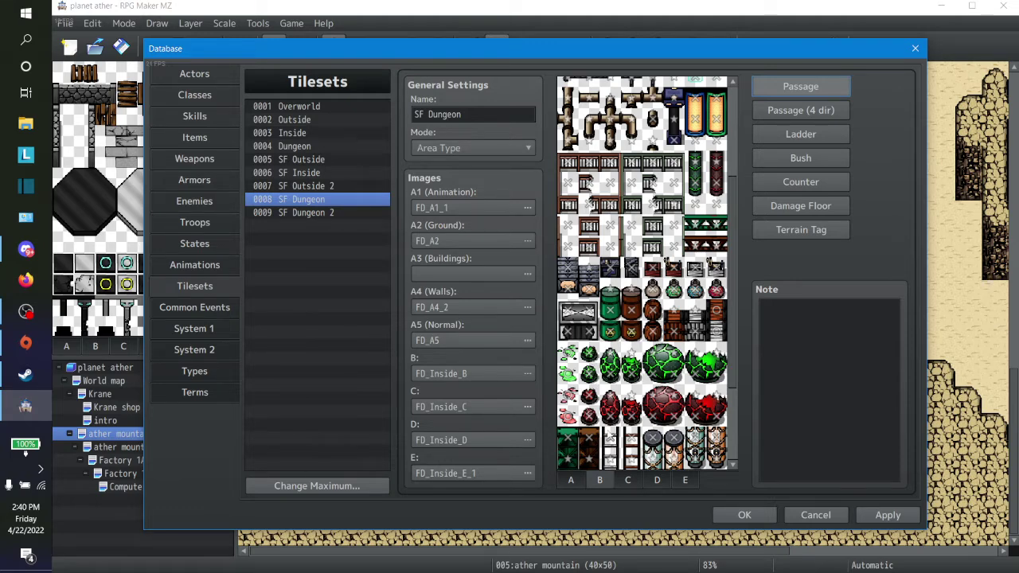
Adjust the passage of the white ladder tiles and the neighbouring brown panel tile below the red eggs.
scroll(610, 437, down, 2)
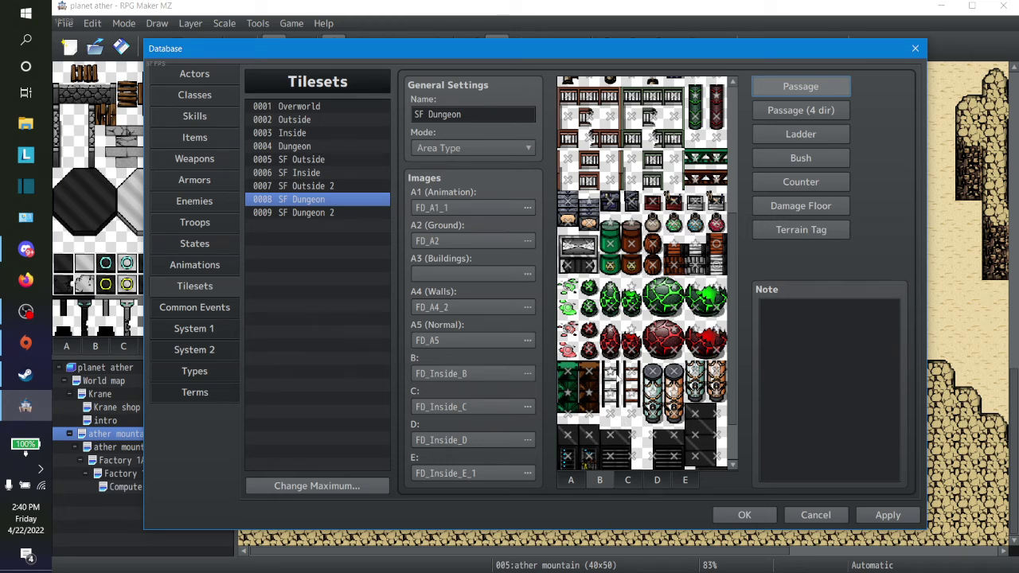
click(631, 372)
click(609, 372)
click(632, 392)
click(589, 375)
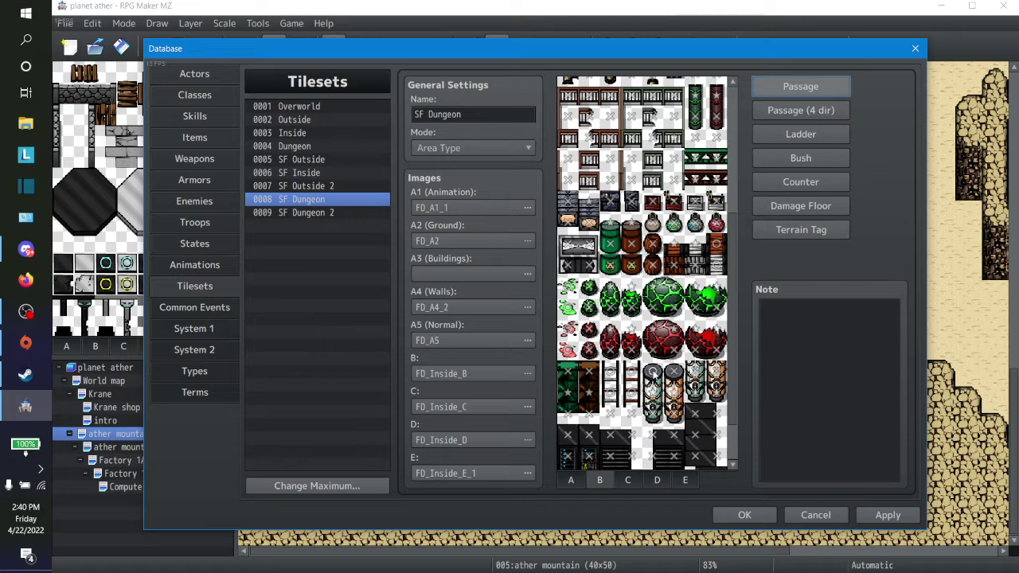
Set the top tiles of the two tall capsules beside the ladders to star passage.
click(653, 370)
click(653, 370)
click(675, 372)
scroll(715, 379, down, 3)
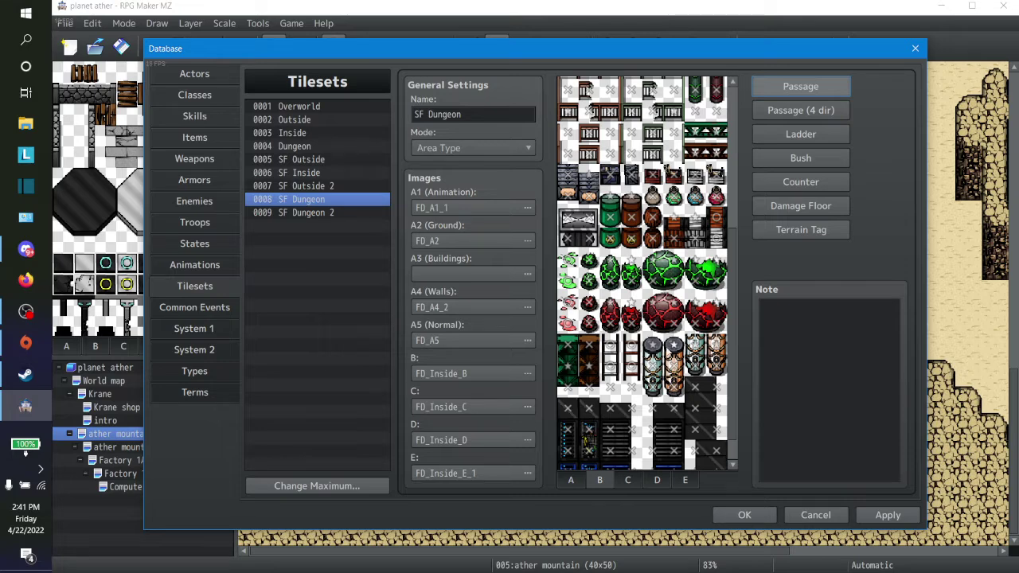
Adjust the passage of the blue-lit server rack tiles and the neighbouring black block tiles in sheet B's bottom rows.
scroll(648, 408, down, 1)
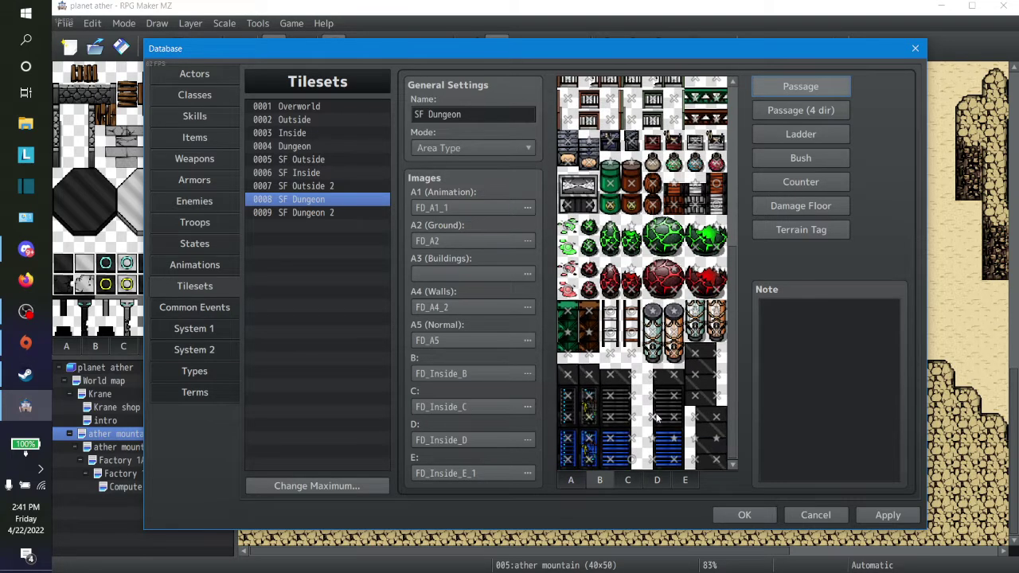
click(675, 447)
click(661, 446)
click(656, 449)
click(654, 451)
click(699, 450)
click(724, 440)
click(704, 440)
Mark the two tiles directly beneath the white ladders as passable.
click(610, 354)
click(631, 354)
scroll(709, 267, up, 2)
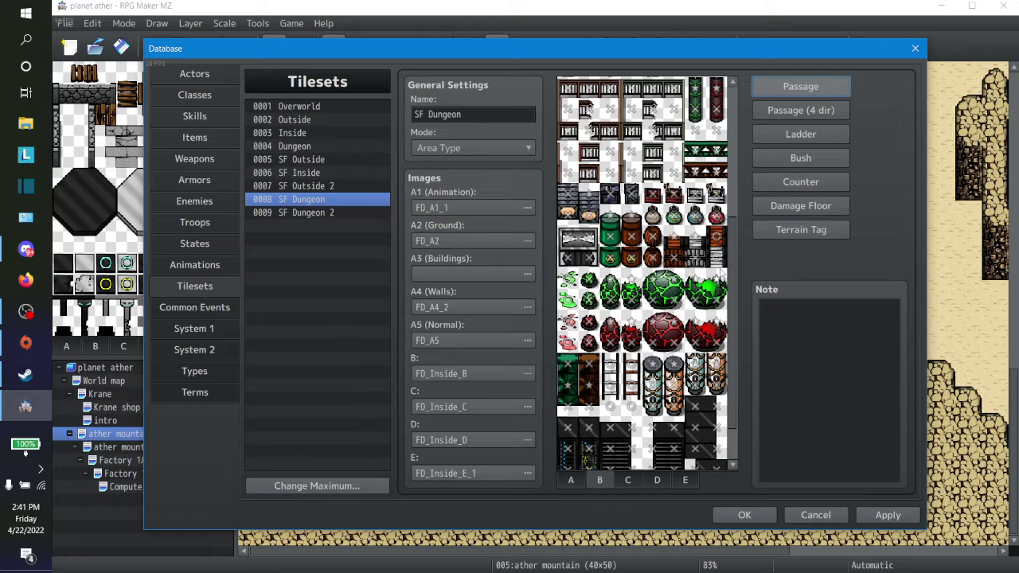
scroll(719, 273, up, 9)
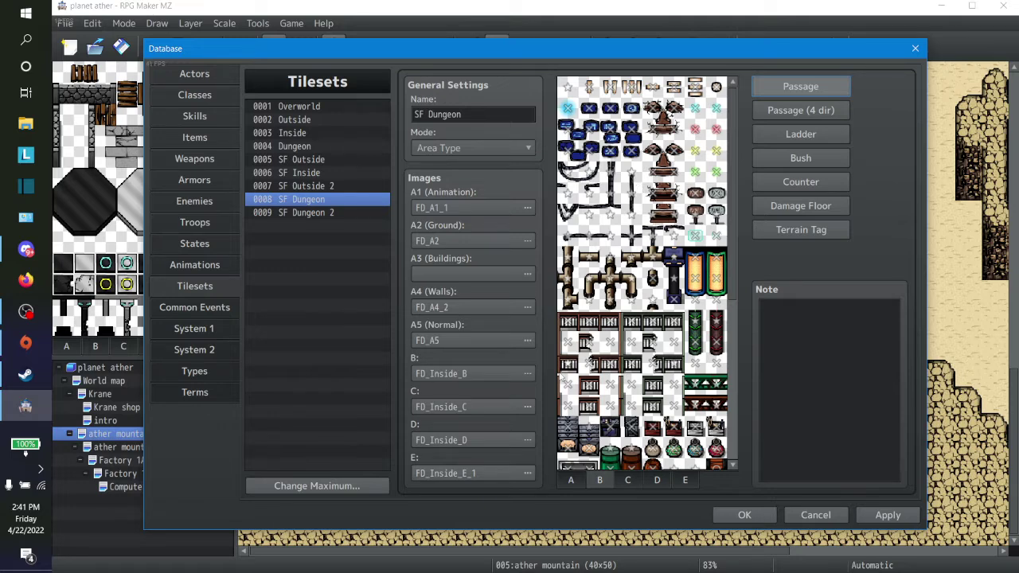
Examine sheet C's four-direction passage, ladder and counter settings, and check its passage marks from the statues down to the laser beams.
click(628, 479)
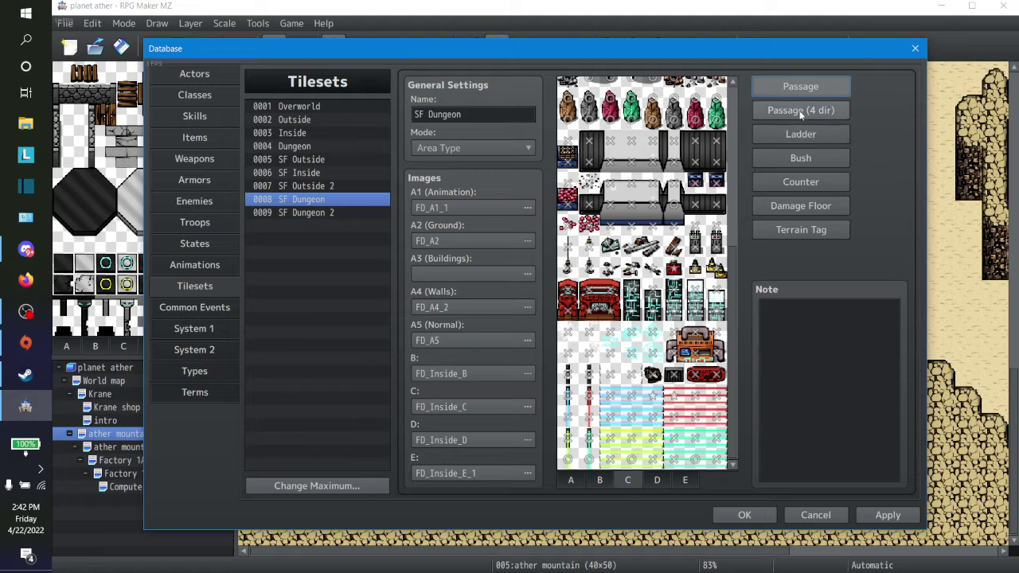
click(824, 111)
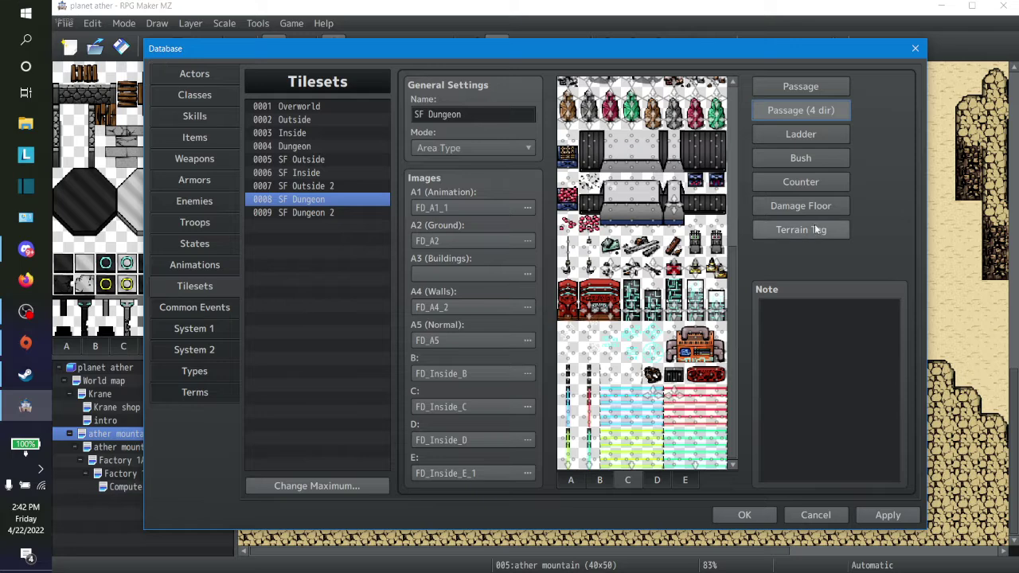
scroll(648, 273, up, 10)
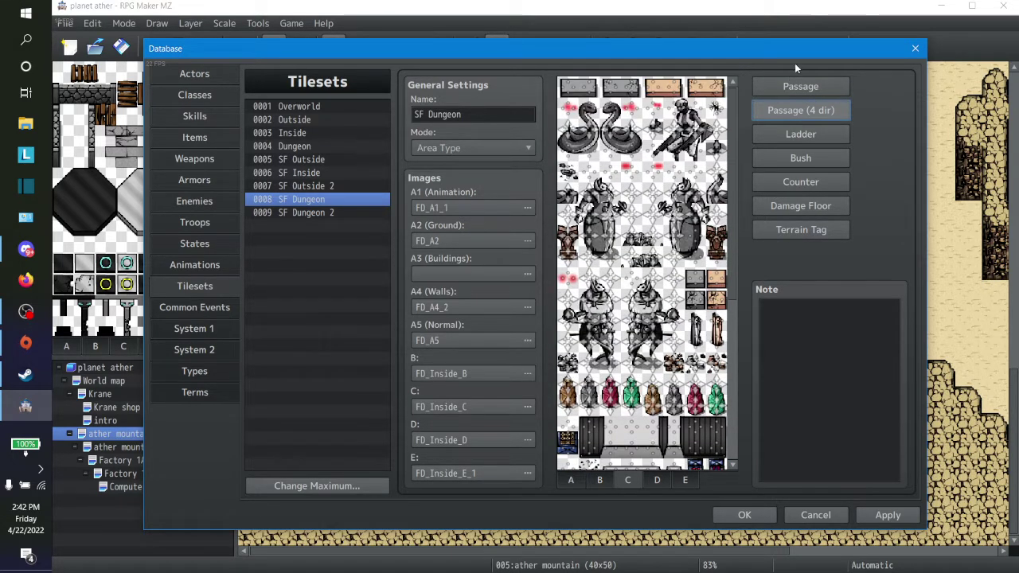
click(800, 135)
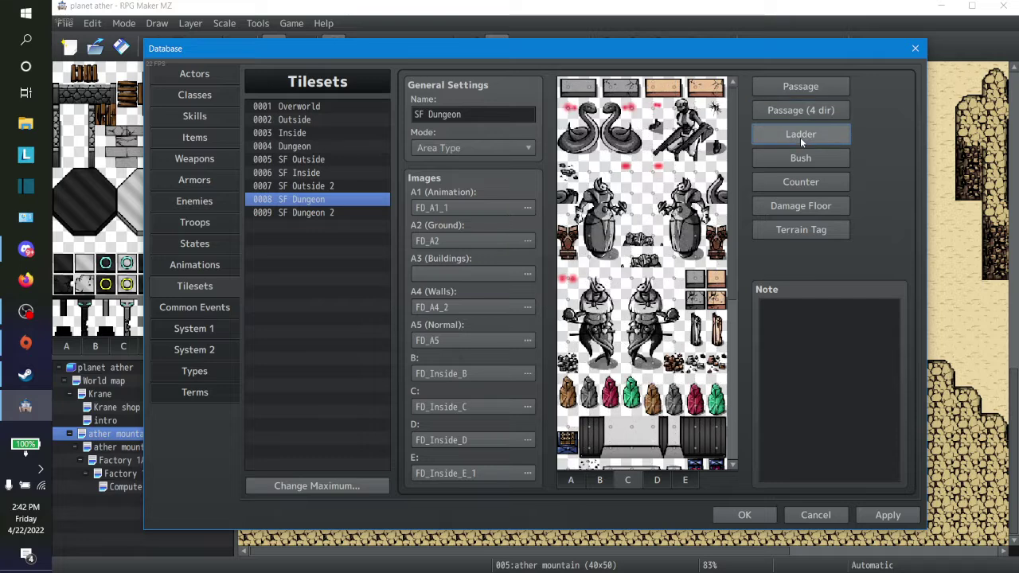
click(810, 189)
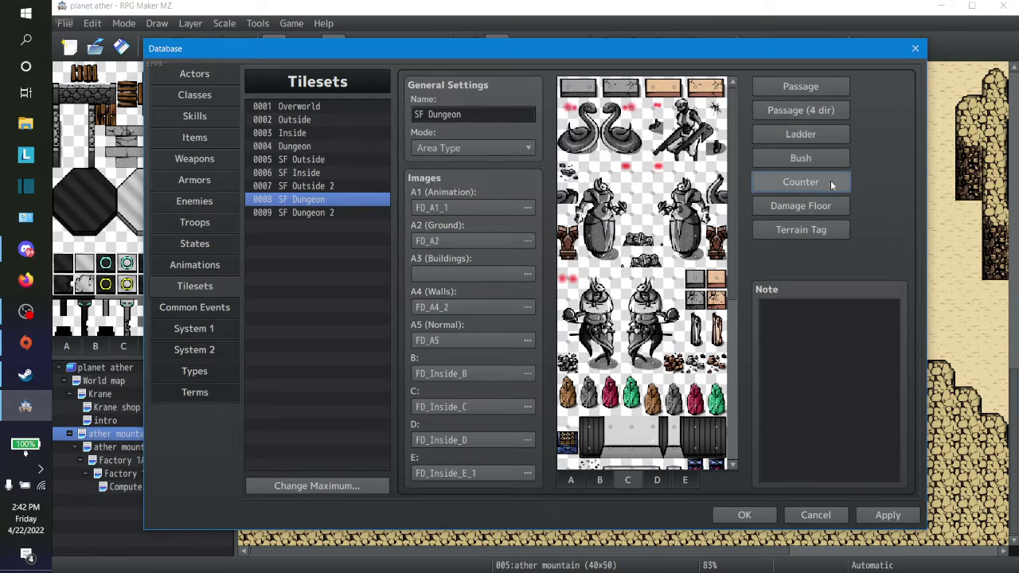
click(673, 86)
click(801, 86)
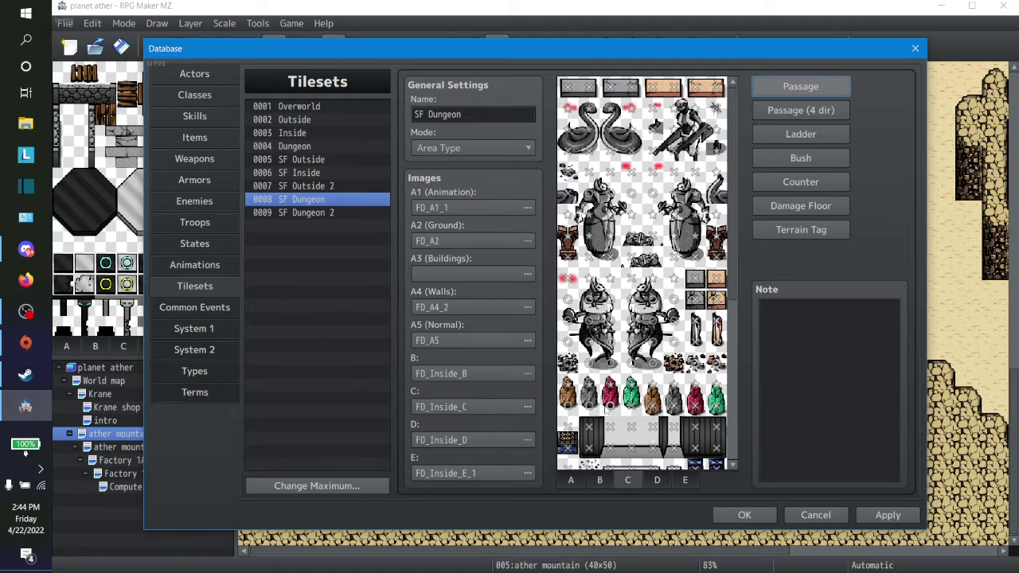
scroll(584, 410, down, 2)
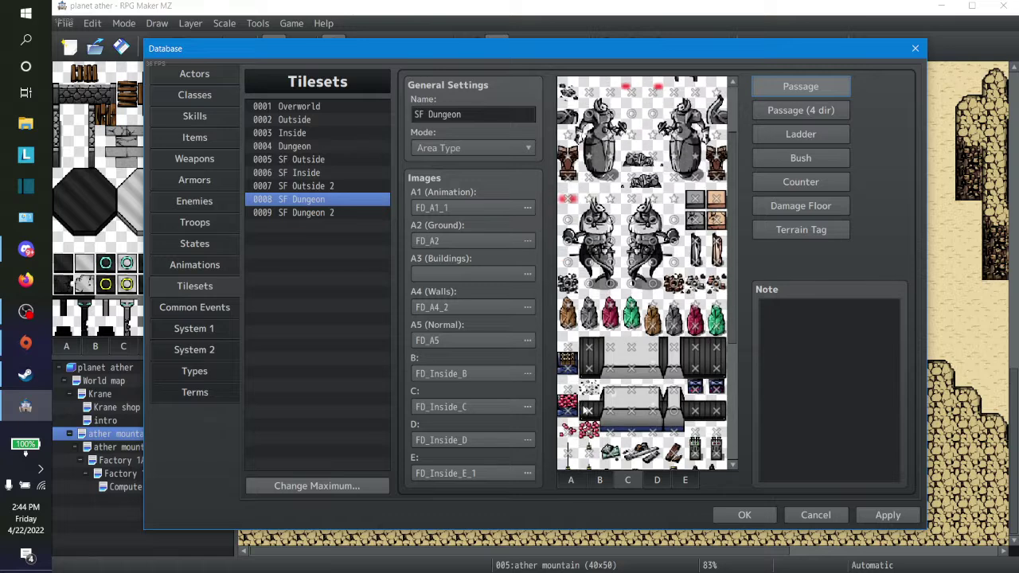
scroll(620, 383, down, 1)
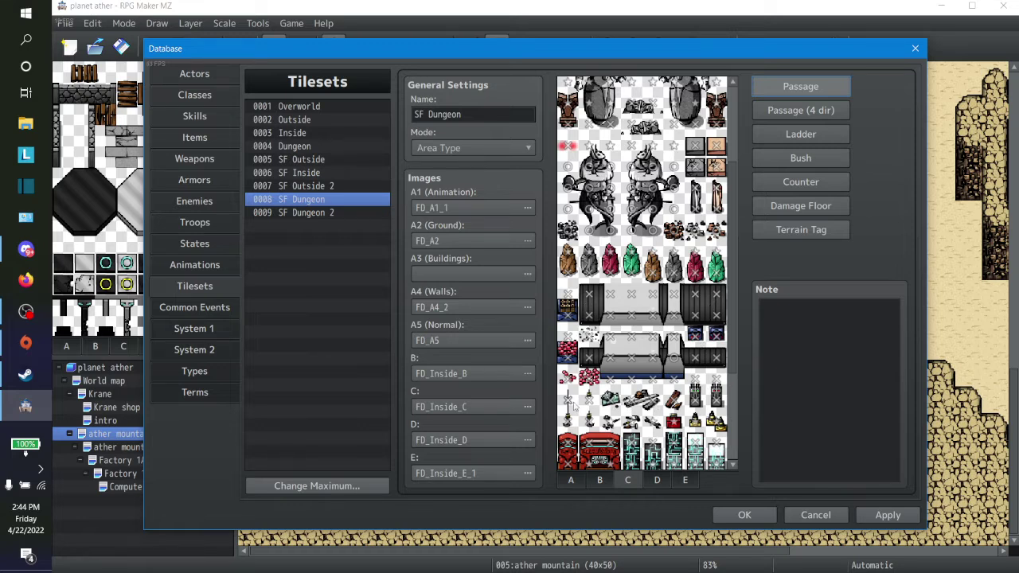
scroll(572, 446, down, 1)
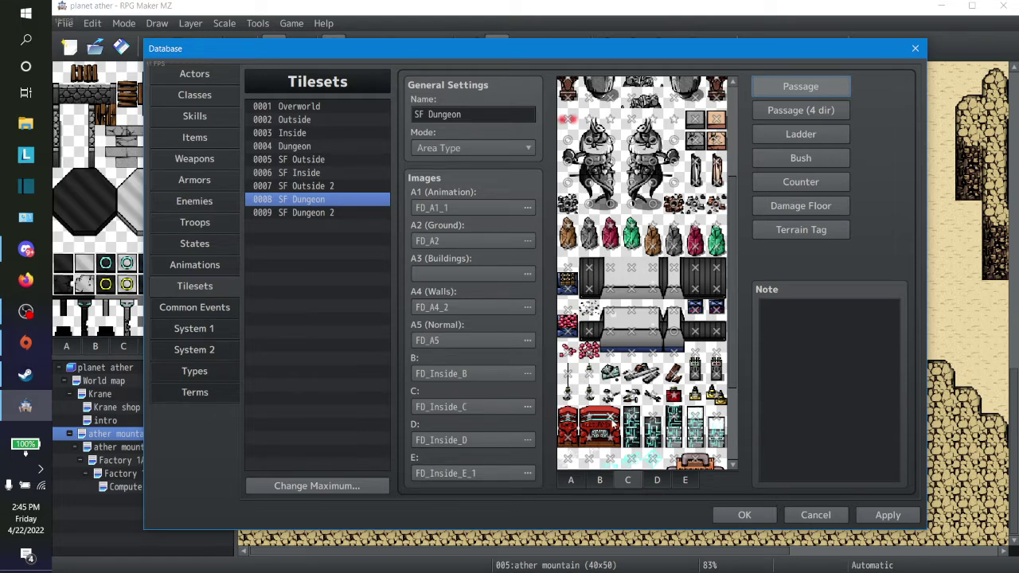
scroll(568, 422, down, 2)
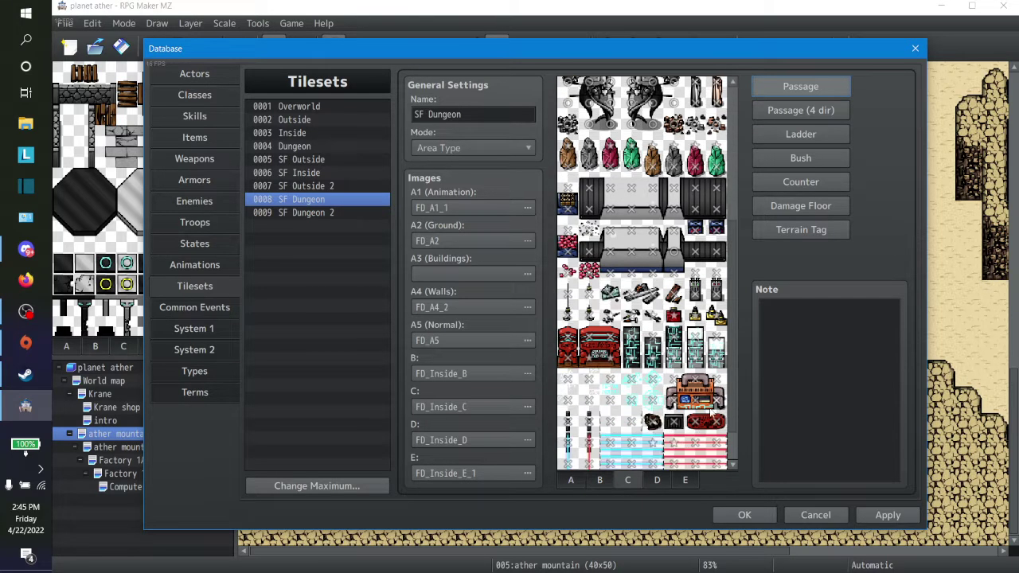
scroll(705, 442, down, 1)
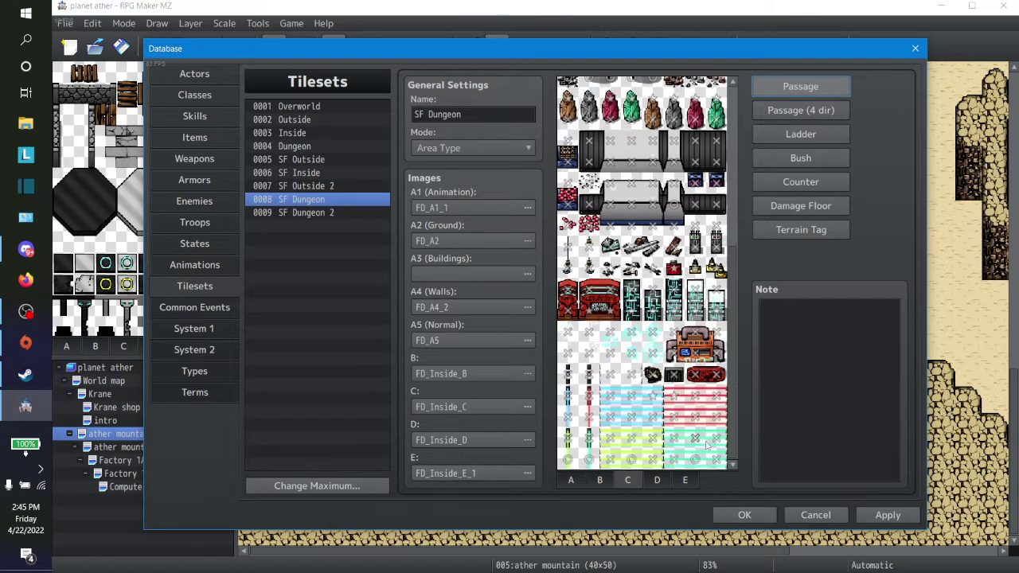
Set the remaining star and circle tiles of the laser beams and their posts on sheet C to impassable.
click(631, 460)
click(589, 460)
click(568, 459)
click(682, 404)
click(653, 396)
click(696, 460)
scroll(697, 437, down, 3)
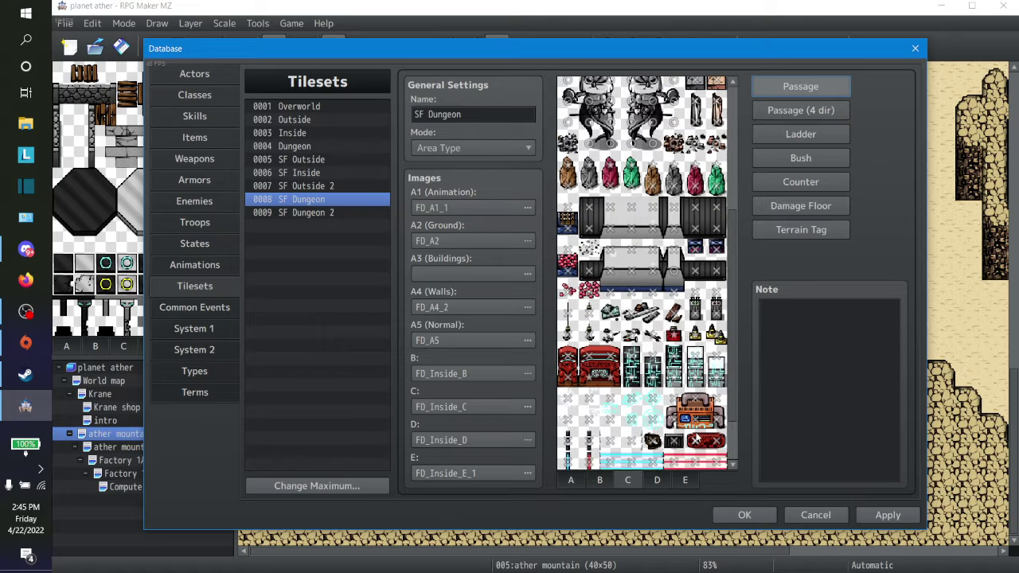
scroll(696, 436, up, 3)
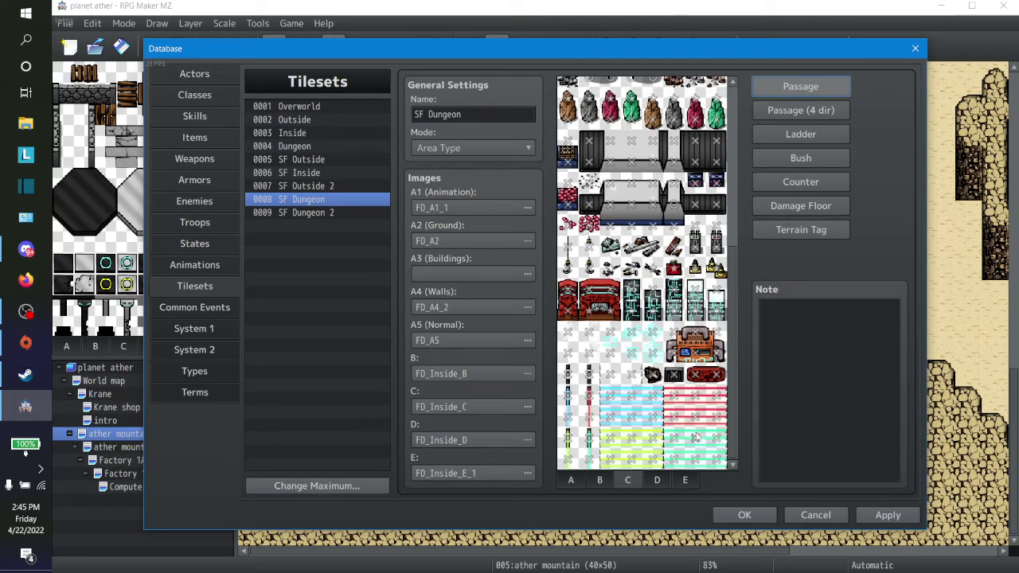
Look over sheet D's passage marks, apply the tileset changes and close the database.
click(658, 481)
scroll(675, 378, up, 3)
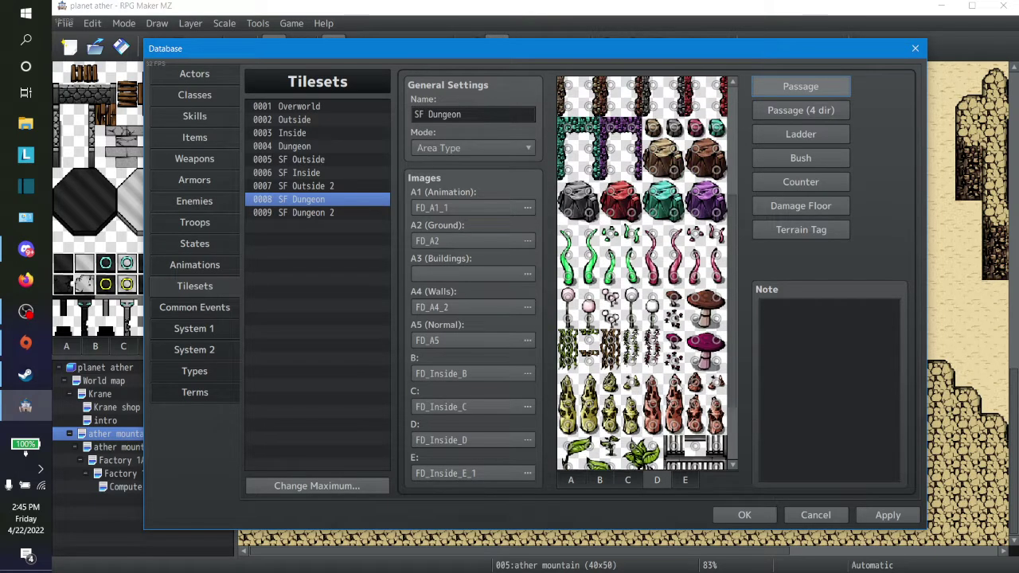
scroll(675, 382, up, 4)
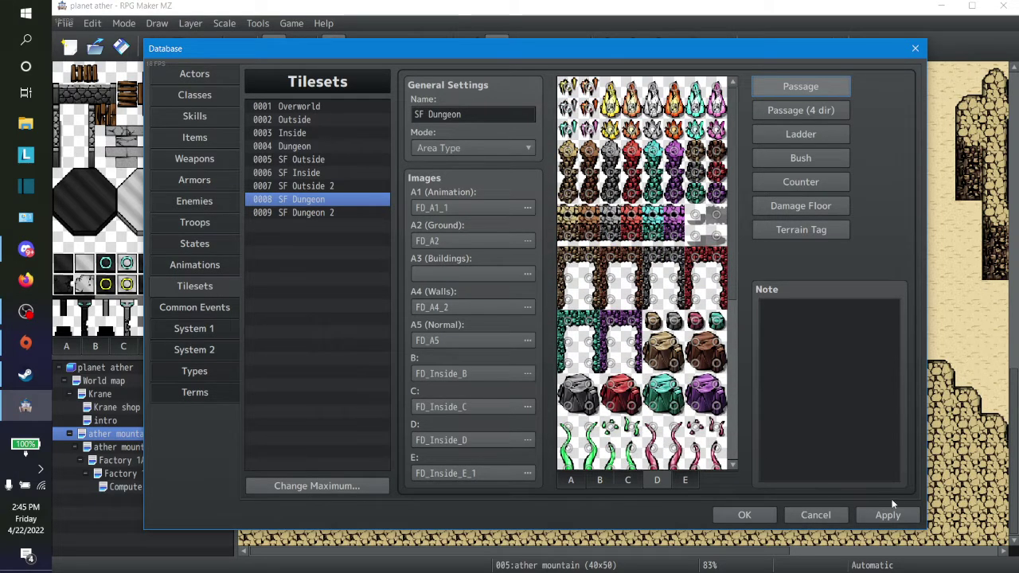
click(887, 515)
click(744, 515)
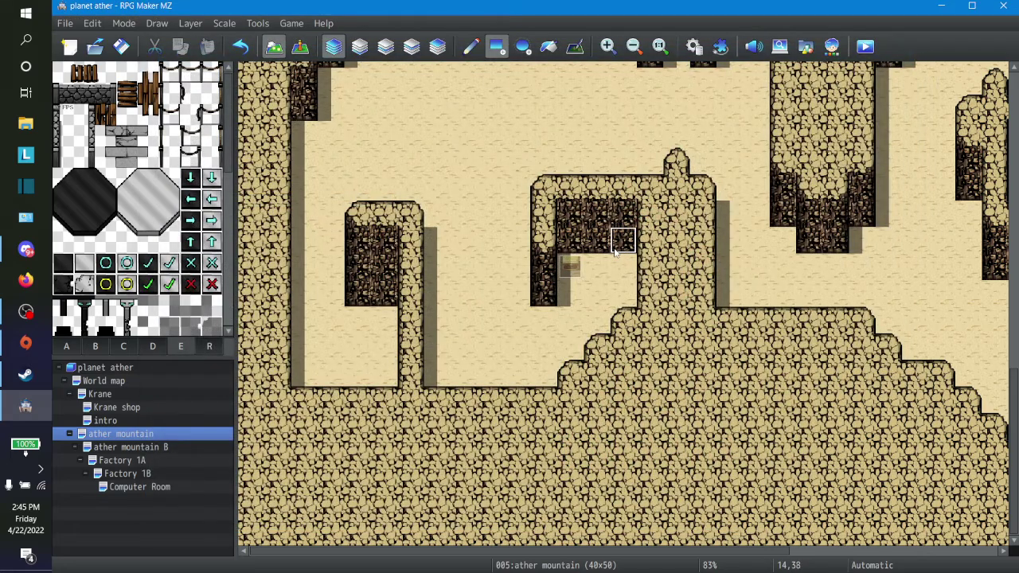
Replace the green door tile in the alcove at the north end of the ather mountain map with dark rock wall.
scroll(615, 251, up, 3)
scroll(615, 252, up, 8)
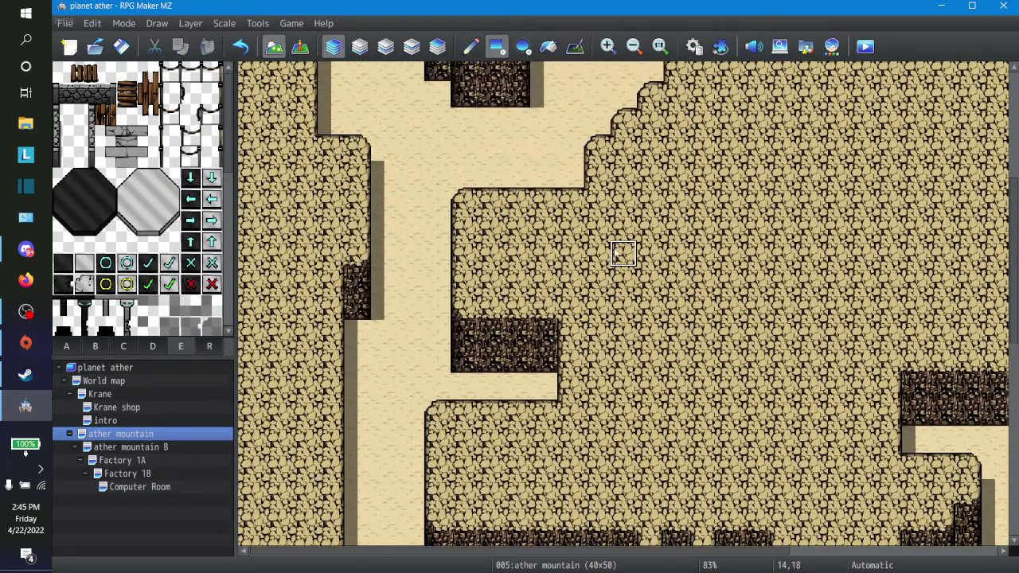
scroll(615, 252, up, 2)
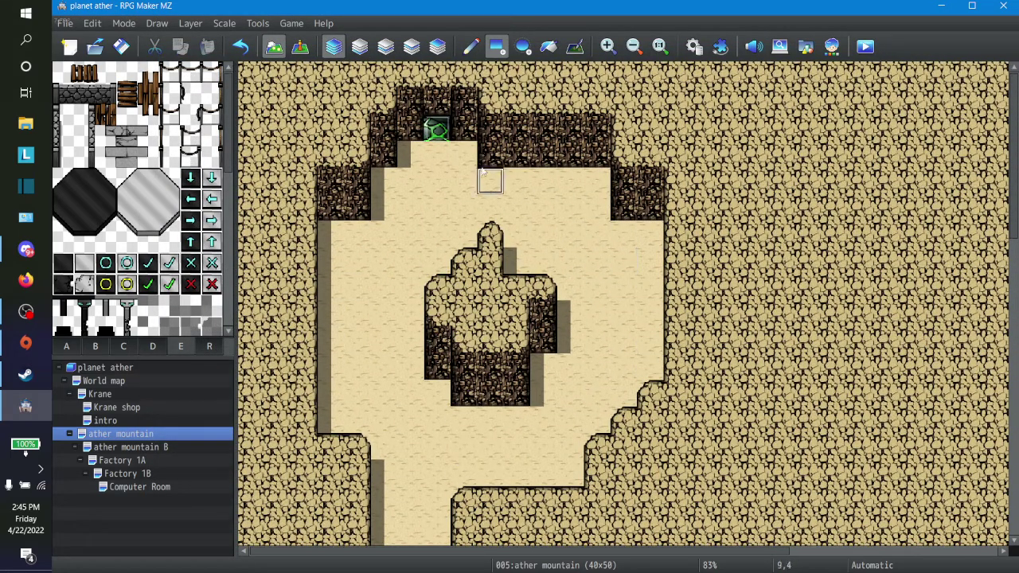
right_click(465, 131)
click(449, 130)
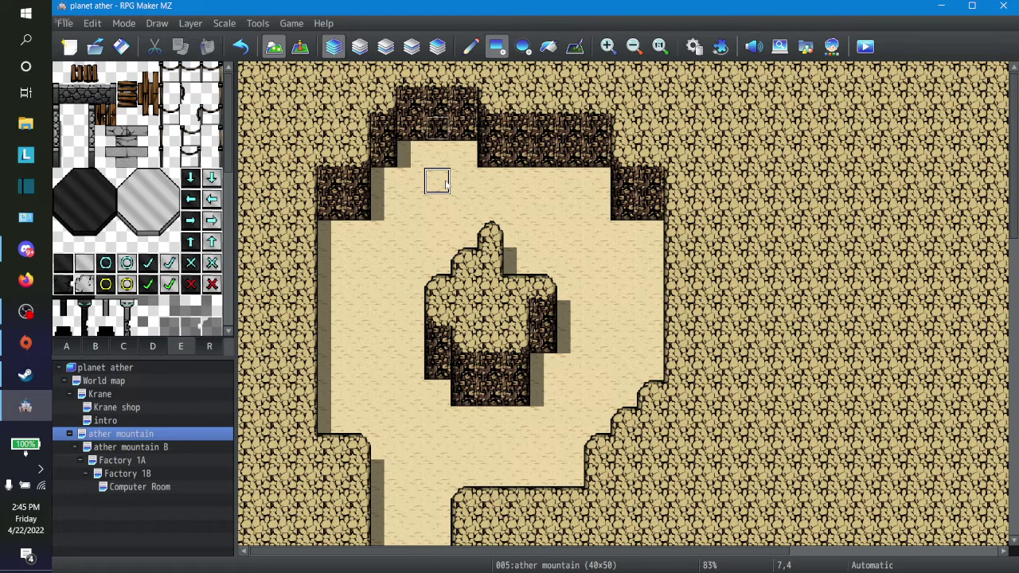
Try a plain black tile from sheet A in the alcove wall where the green door was, and undo it.
click(66, 346)
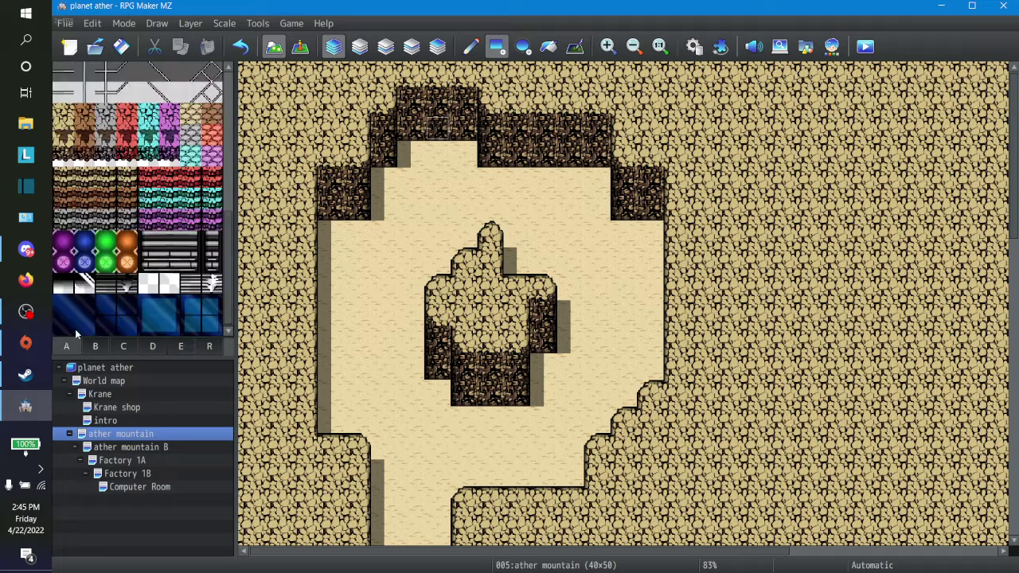
scroll(148, 205, down, 5)
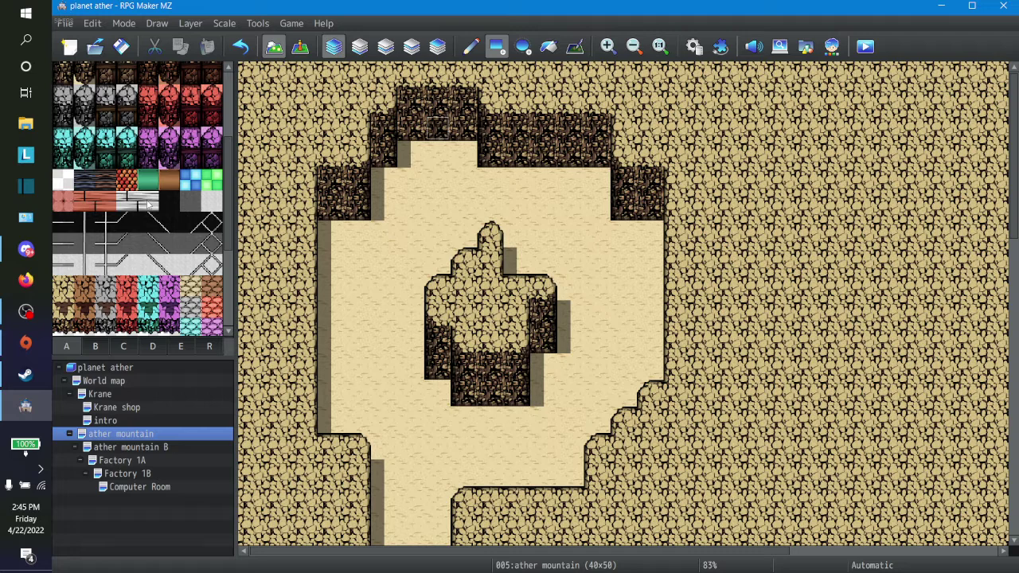
click(175, 211)
click(437, 128)
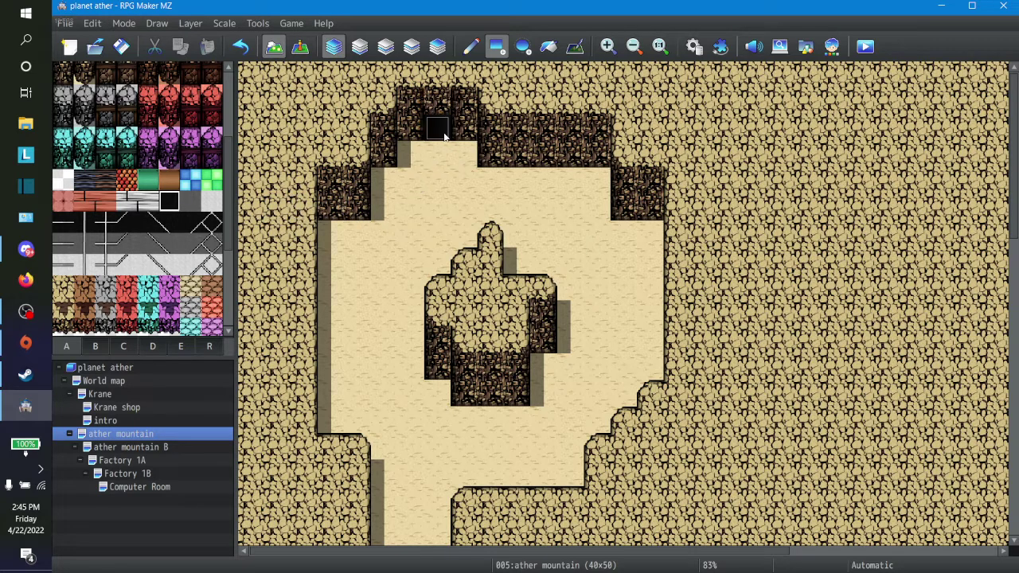
click(240, 46)
Place the two-tile grey metal panel with white triangles from sheet B on the northern alcove's rock wall.
scroll(182, 191, up, 2)
scroll(182, 191, up, 1)
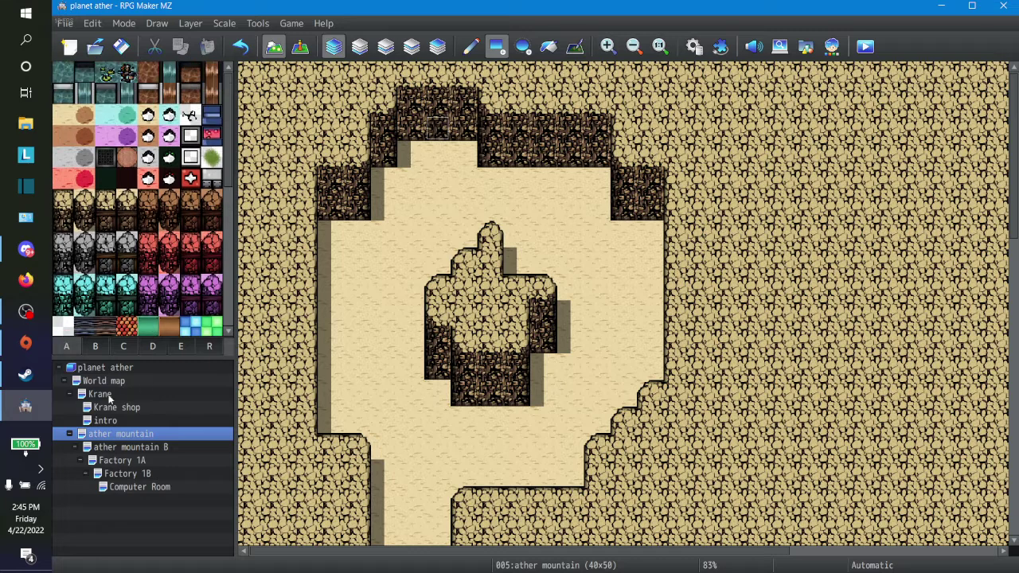
click(94, 346)
scroll(166, 249, up, 3)
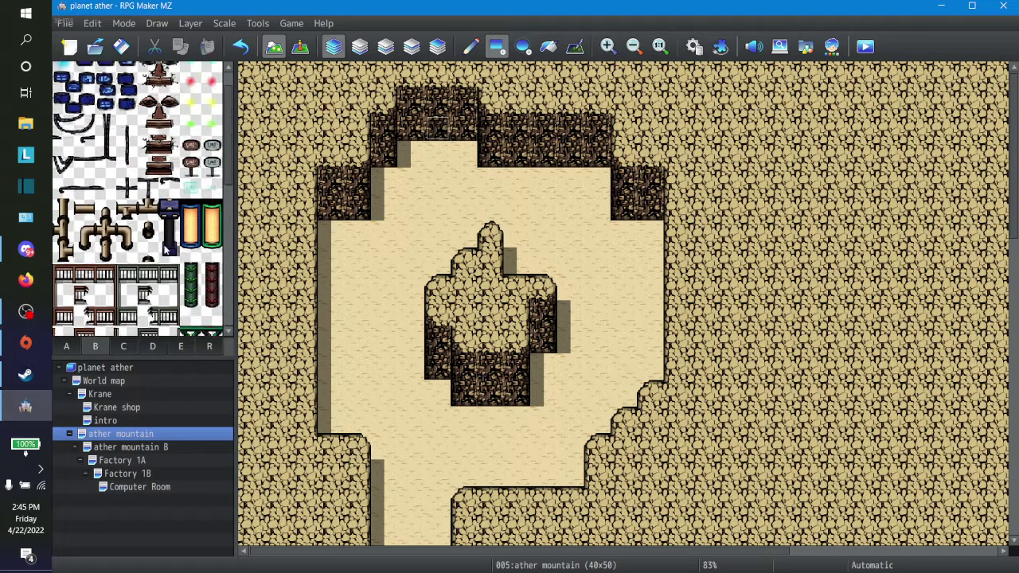
scroll(166, 249, down, 3)
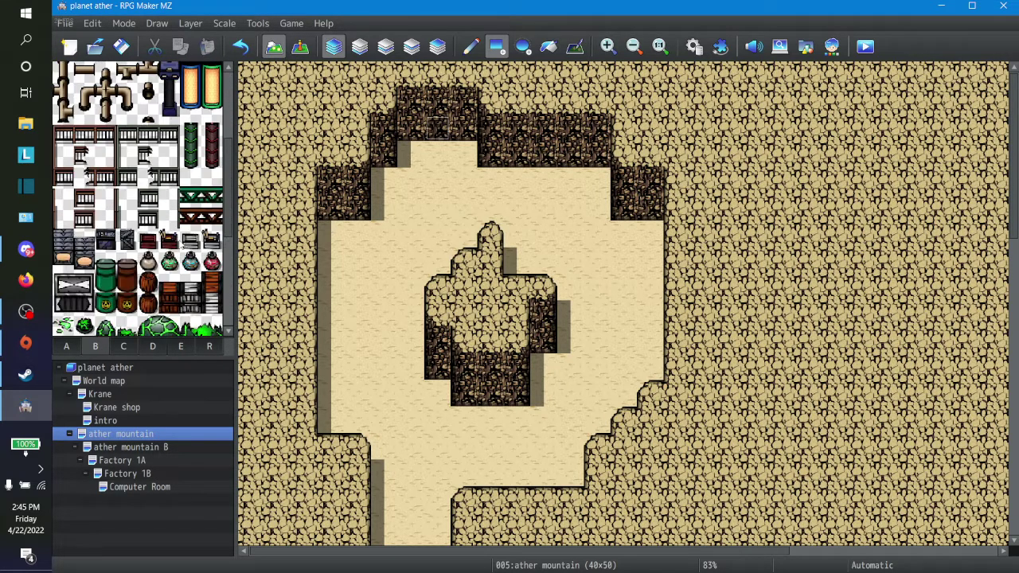
scroll(202, 248, down, 4)
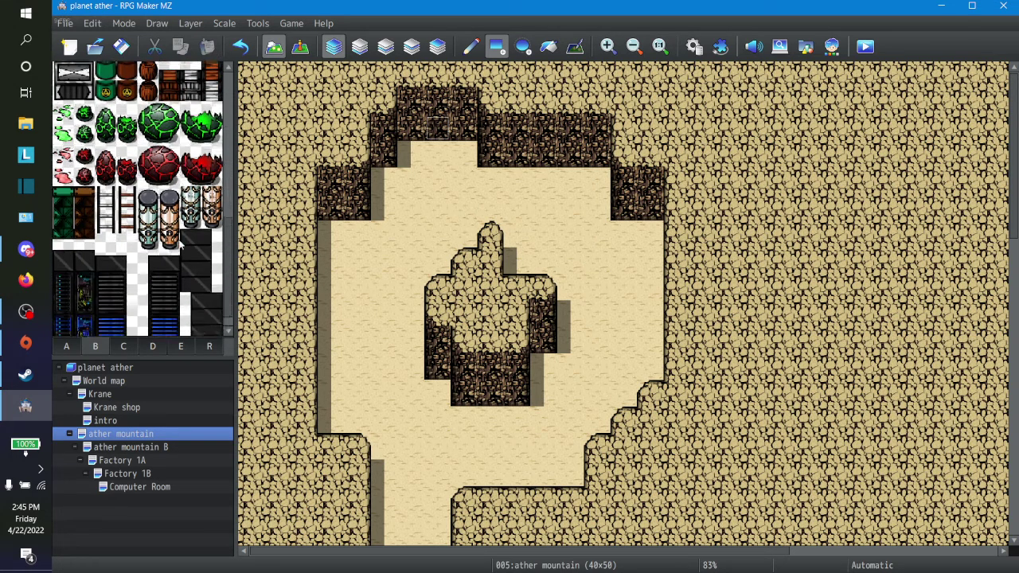
click(202, 248)
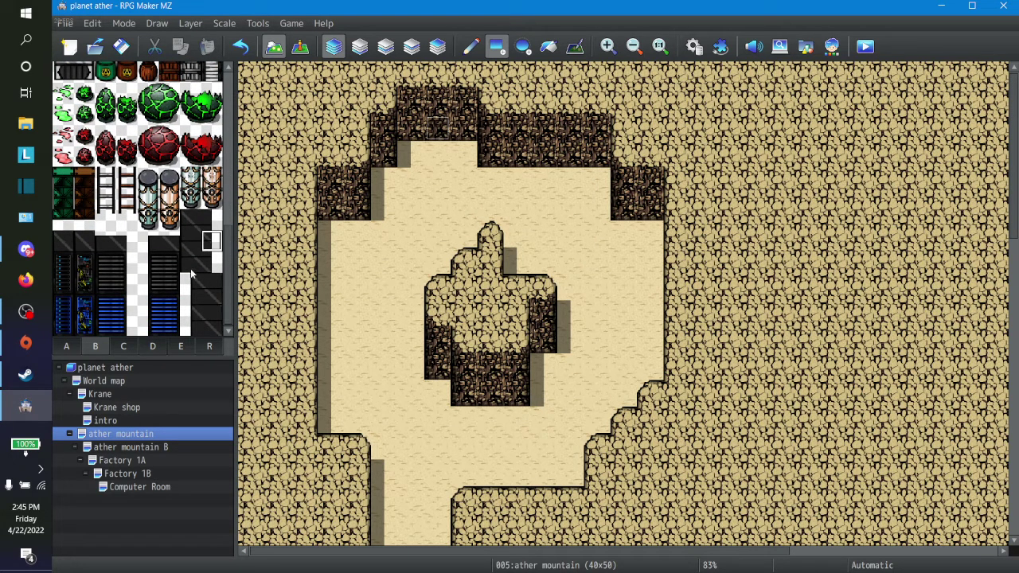
click(212, 325)
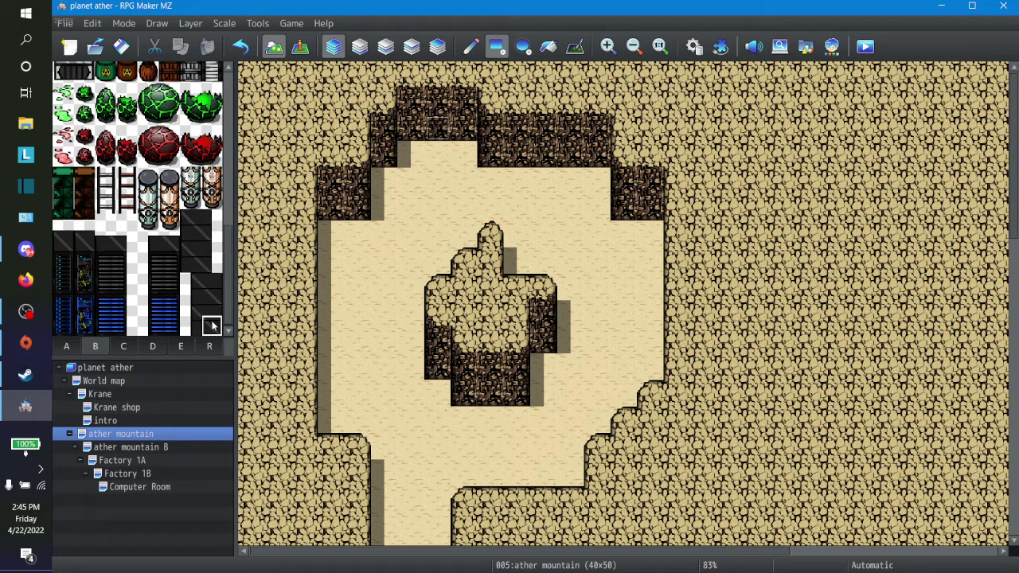
click(85, 200)
scroll(160, 183, up, 1)
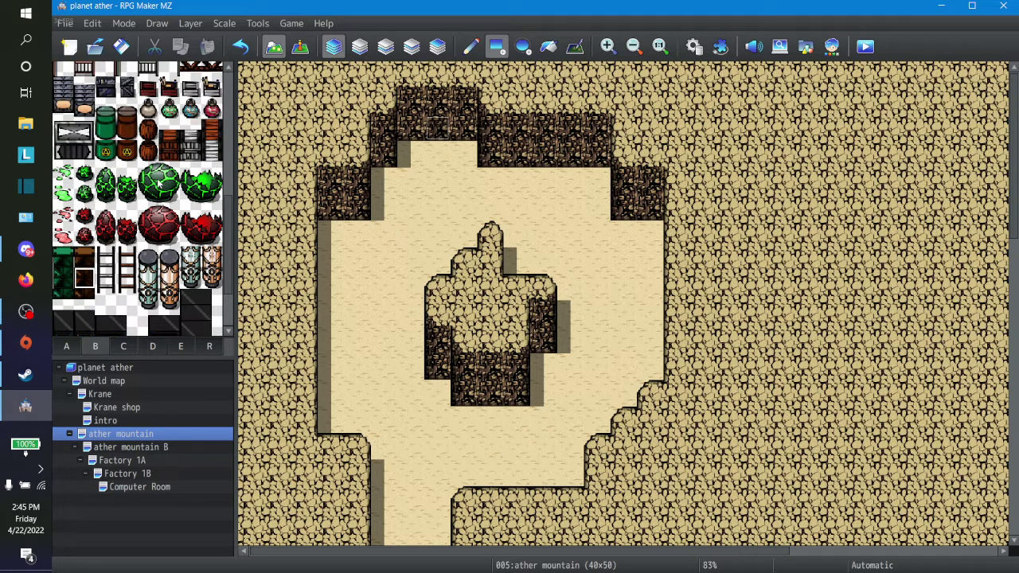
drag(61, 132, 79, 135)
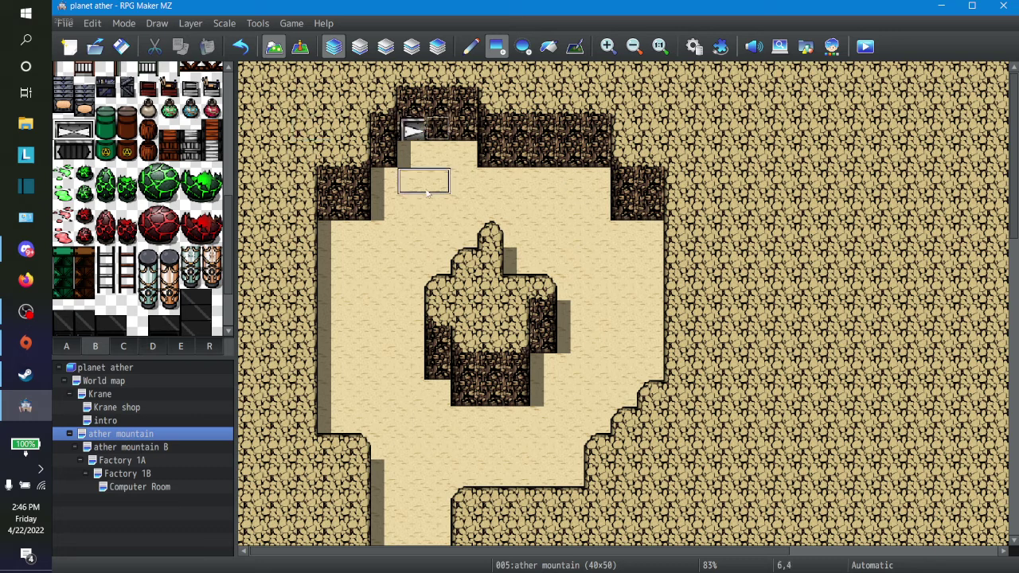
click(417, 132)
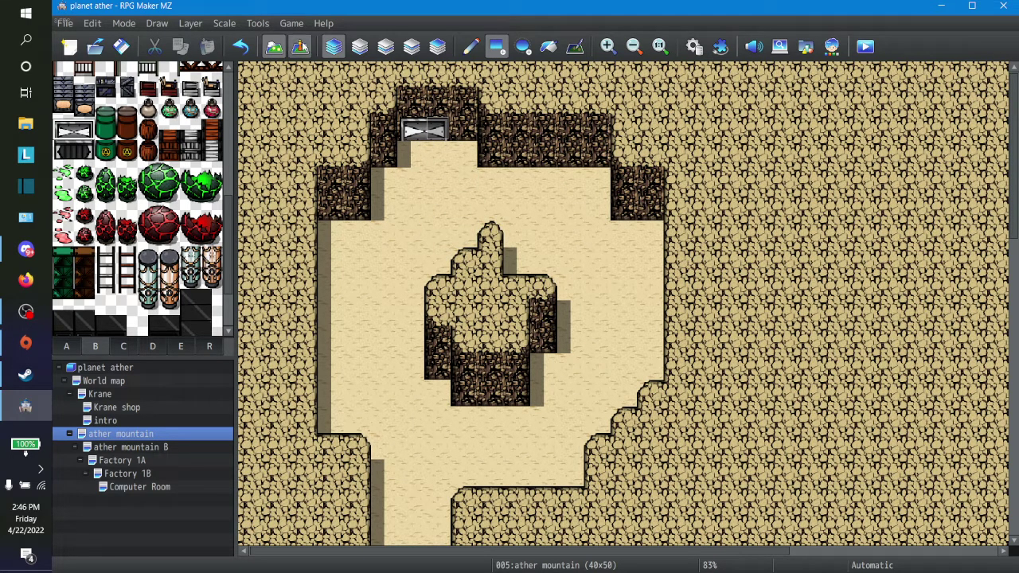
Undo the grey metal panel and place the black arched opening from sheet D in the northern alcove's rock wall.
click(241, 47)
scroll(137, 129, up, 5)
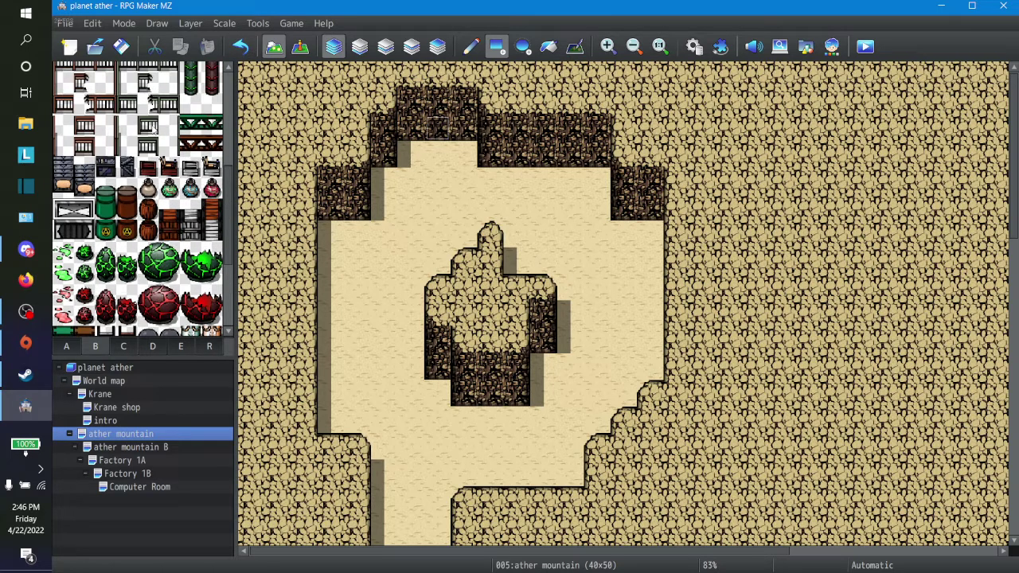
scroll(137, 130, up, 4)
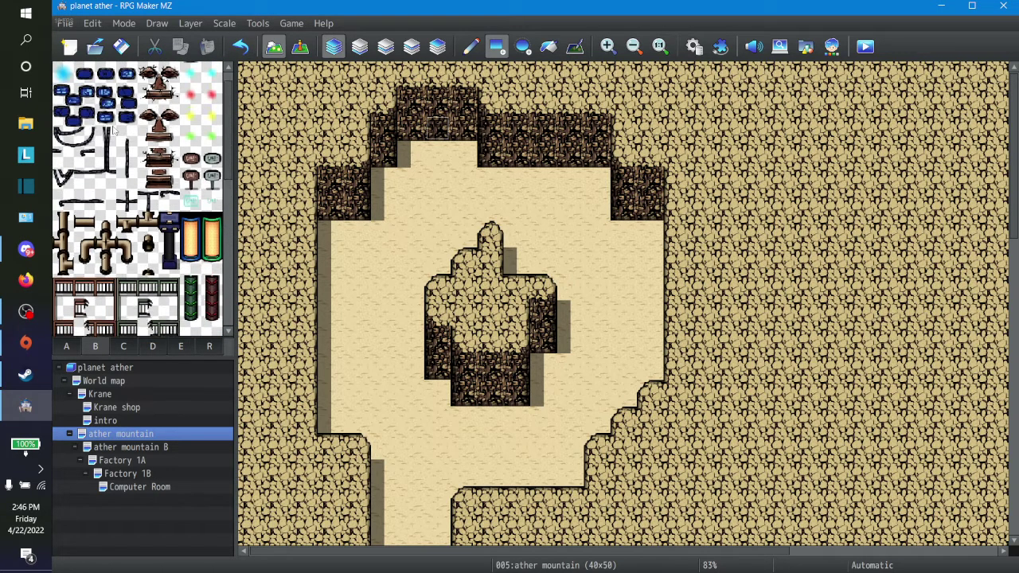
click(123, 351)
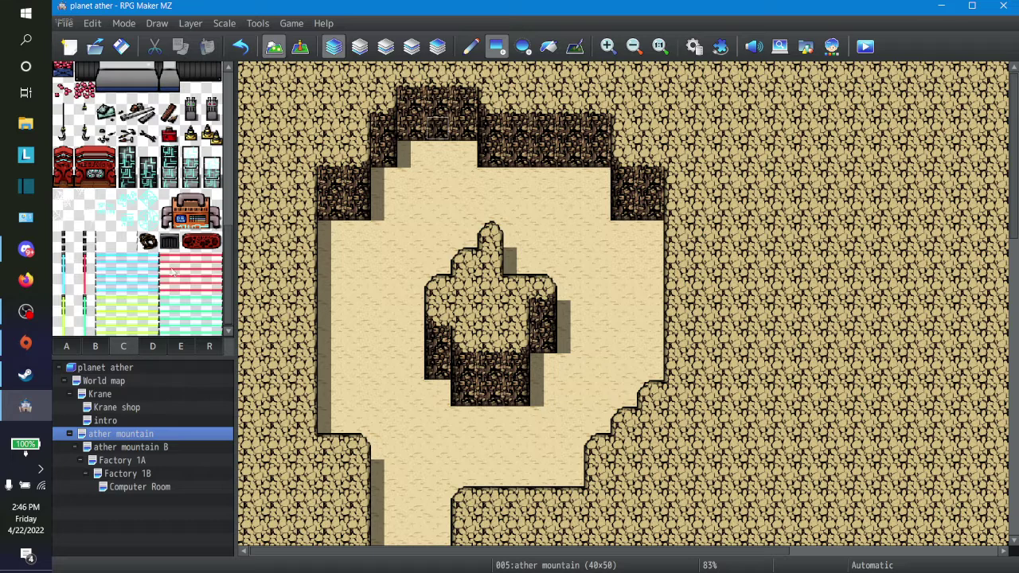
scroll(171, 273, up, 10)
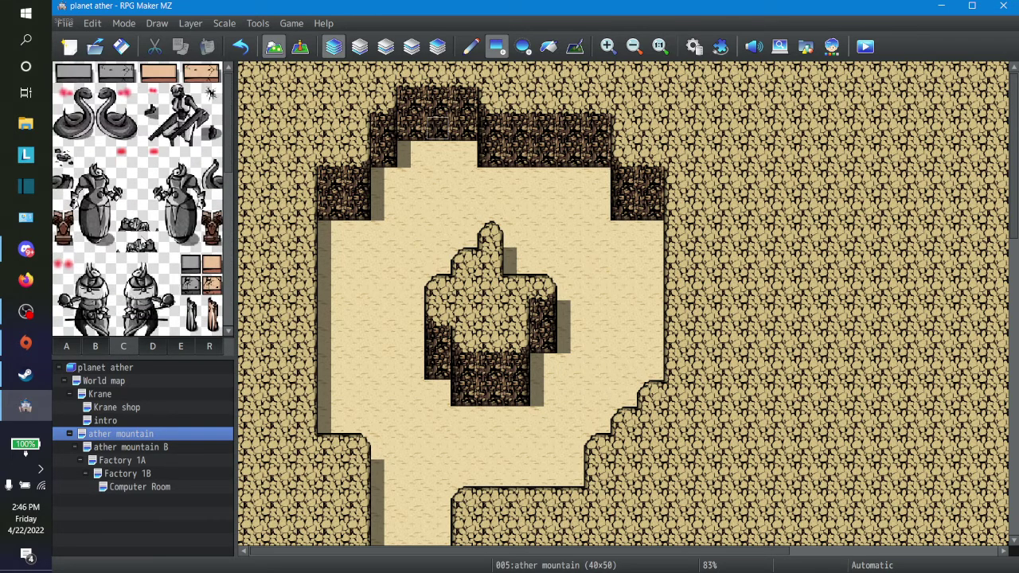
click(164, 351)
scroll(188, 321, down, 3)
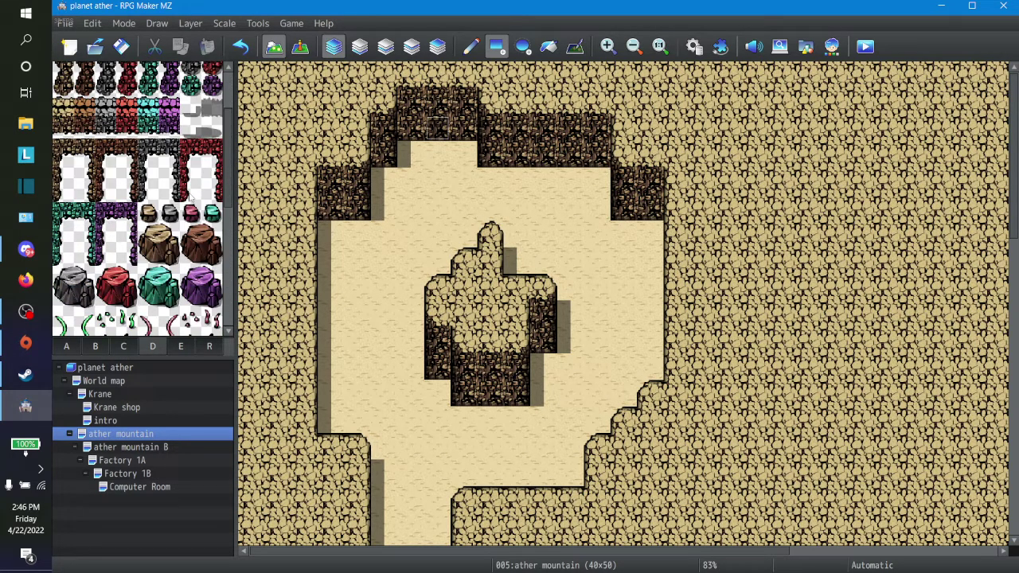
scroll(191, 197, down, 5)
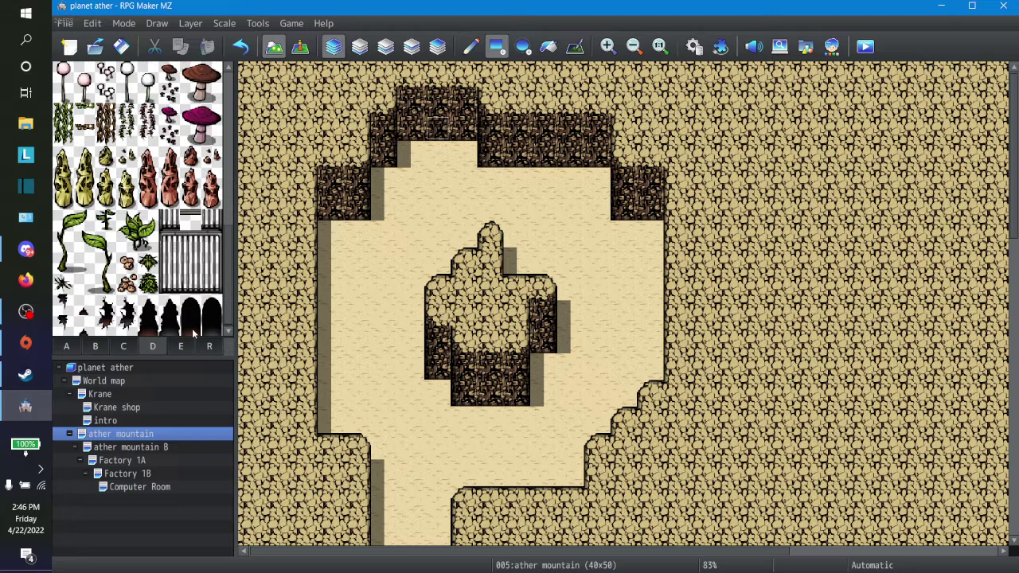
click(214, 324)
click(219, 311)
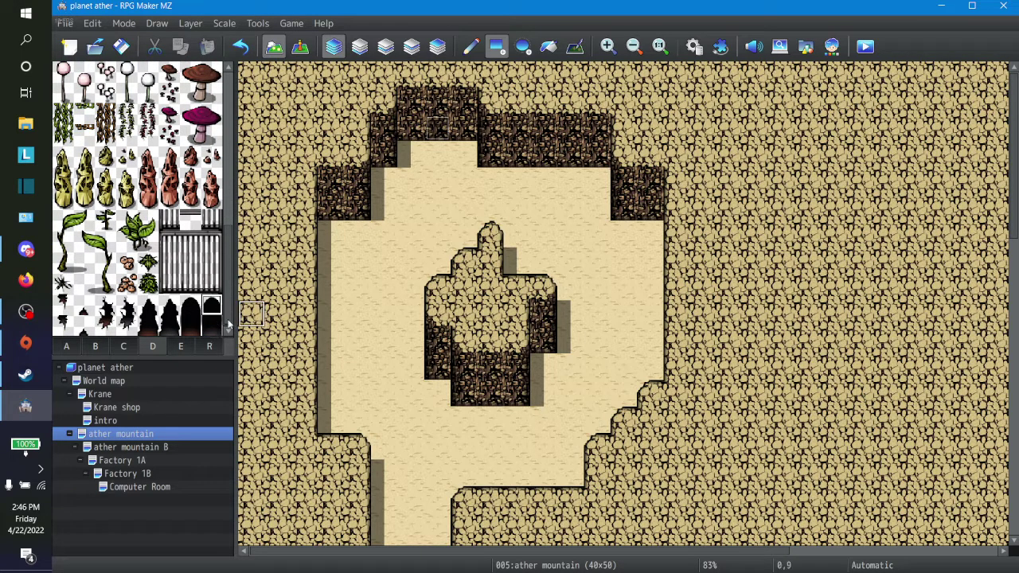
click(438, 129)
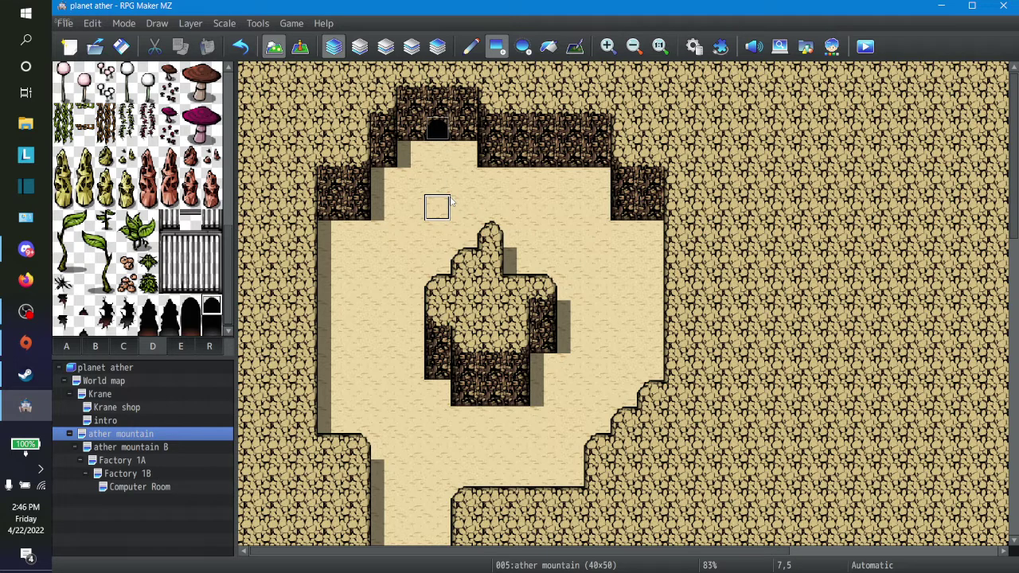
Place the two-by-three black-and-white slab structure from sheet E west of the central rock outcrop, and cover that outcrop with sand.
click(180, 348)
scroll(183, 223, down, 5)
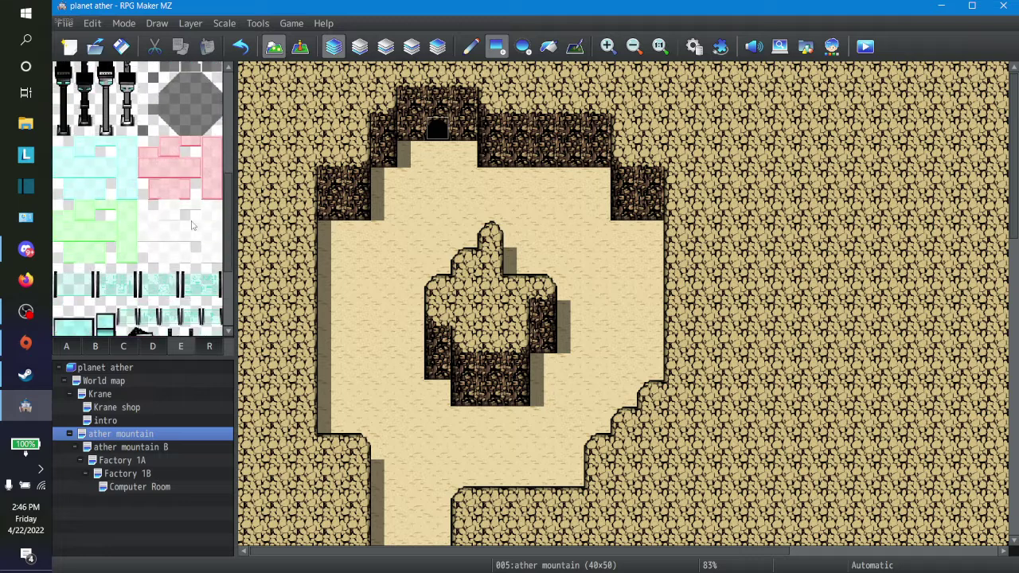
scroll(191, 226, down, 4)
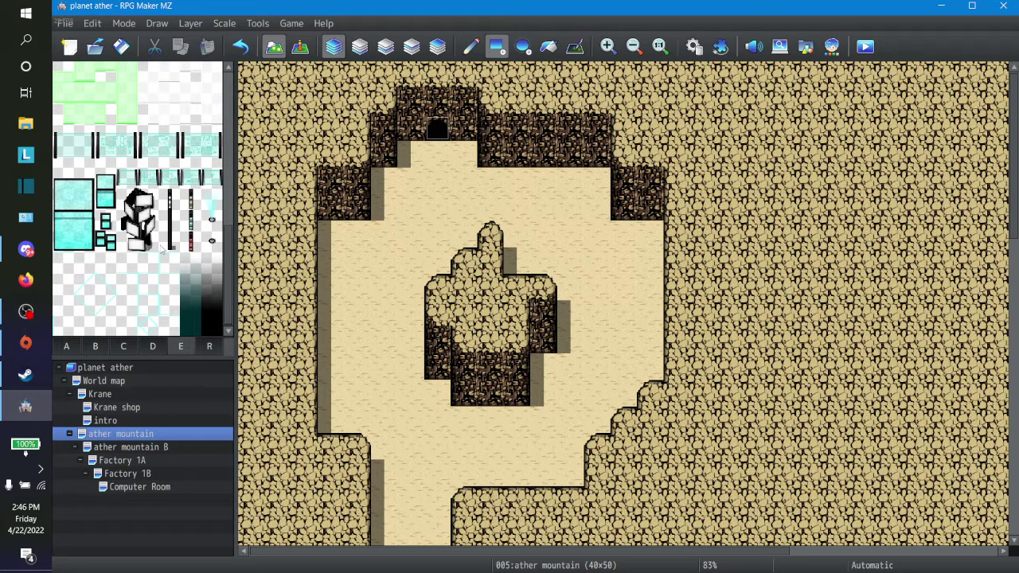
drag(139, 247, 148, 195)
click(382, 294)
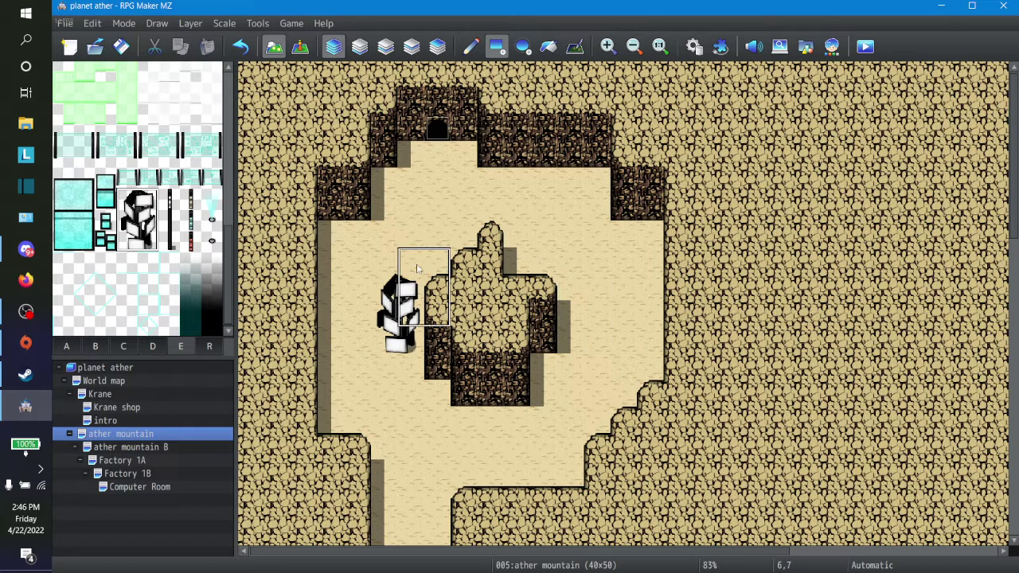
right_click(410, 207)
mouse_move(442, 237)
mouse_down()
mouse_move(502, 390)
mouse_move(550, 319)
mouse_up()
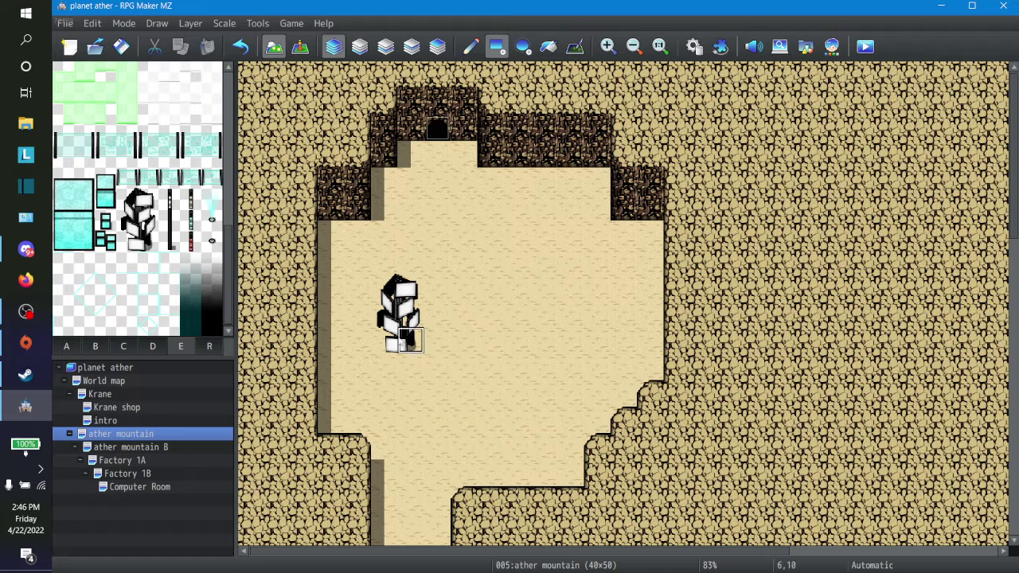
Copy the black-and-white slab structure to the eastern part of the sand clearing and erase the trial copy beside it.
right_drag(404, 341, 384, 289)
drag(489, 293, 516, 339)
right_click(536, 337)
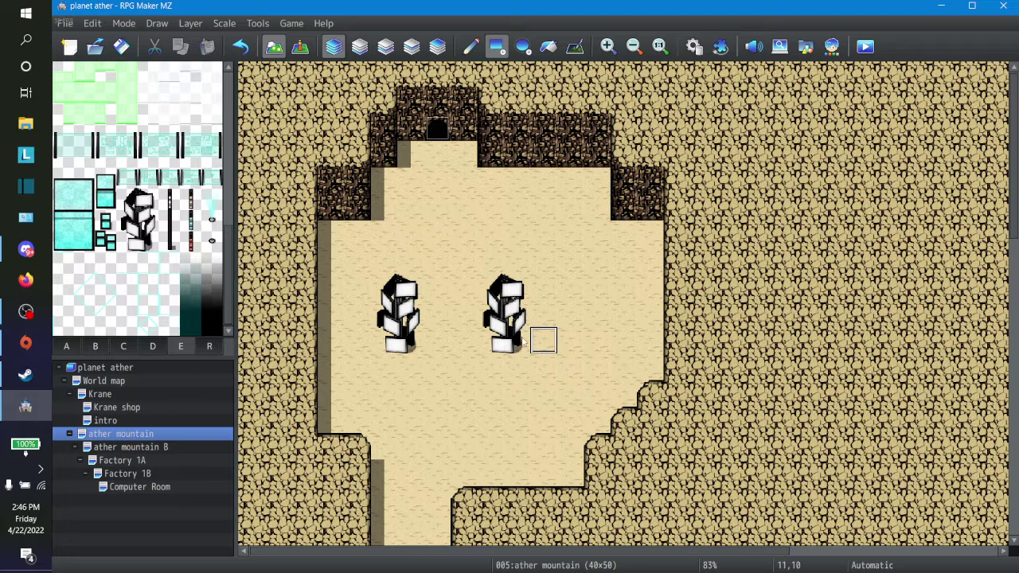
right_drag(489, 267, 520, 361)
click(570, 350)
drag(508, 281, 496, 346)
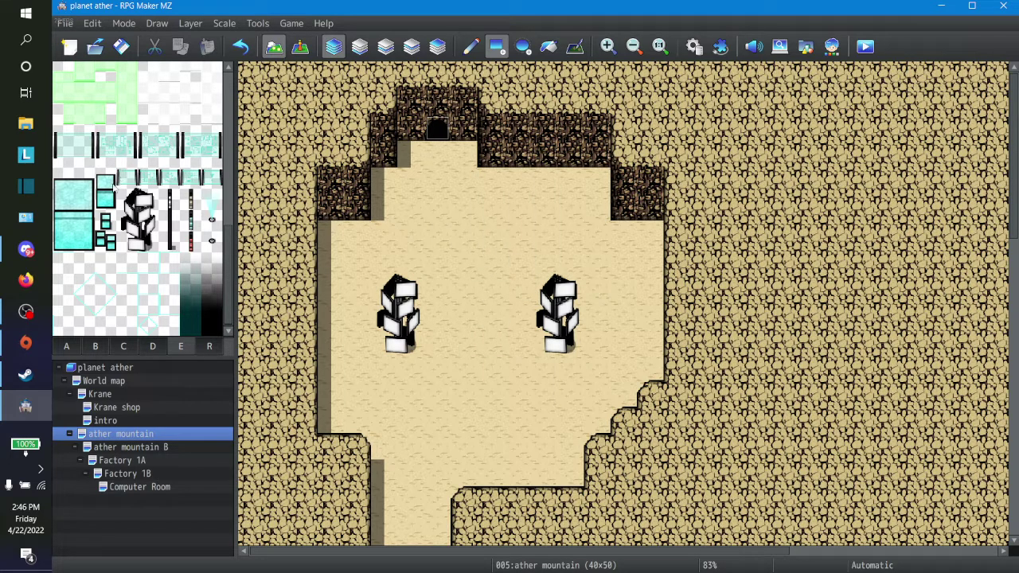
Look through tile sheets E, D, C and B for further objects to use on the ather mountain map.
scroll(116, 193, up, 3)
scroll(116, 193, up, 5)
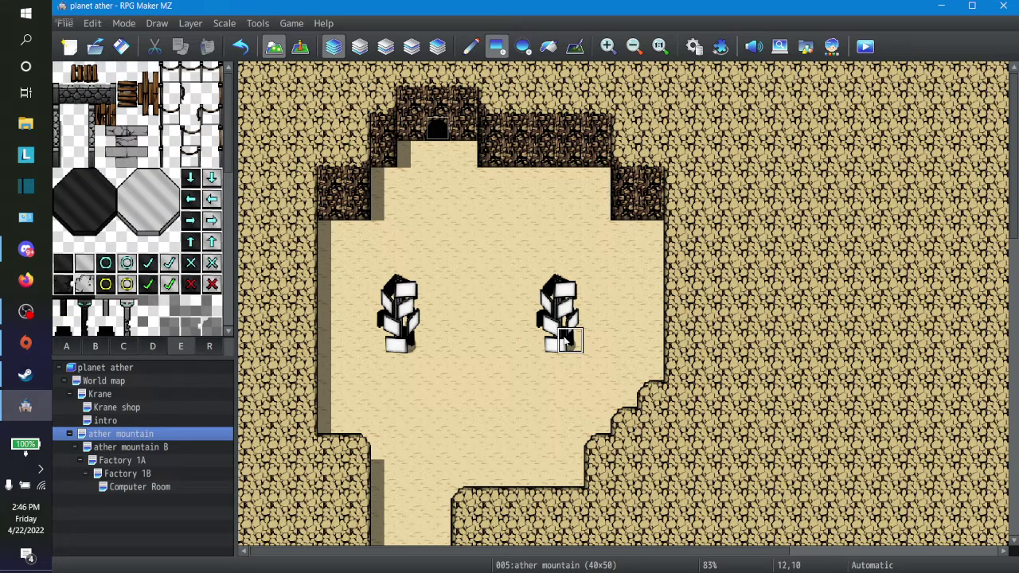
scroll(542, 353, down, 3)
scroll(140, 231, down, 4)
scroll(140, 229, down, 2)
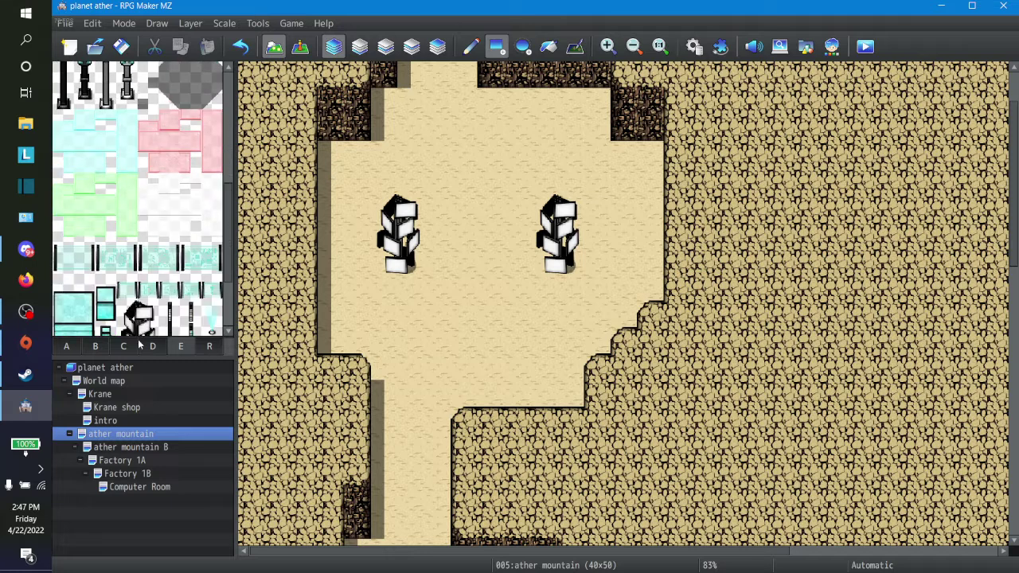
click(152, 346)
scroll(146, 231, down, 3)
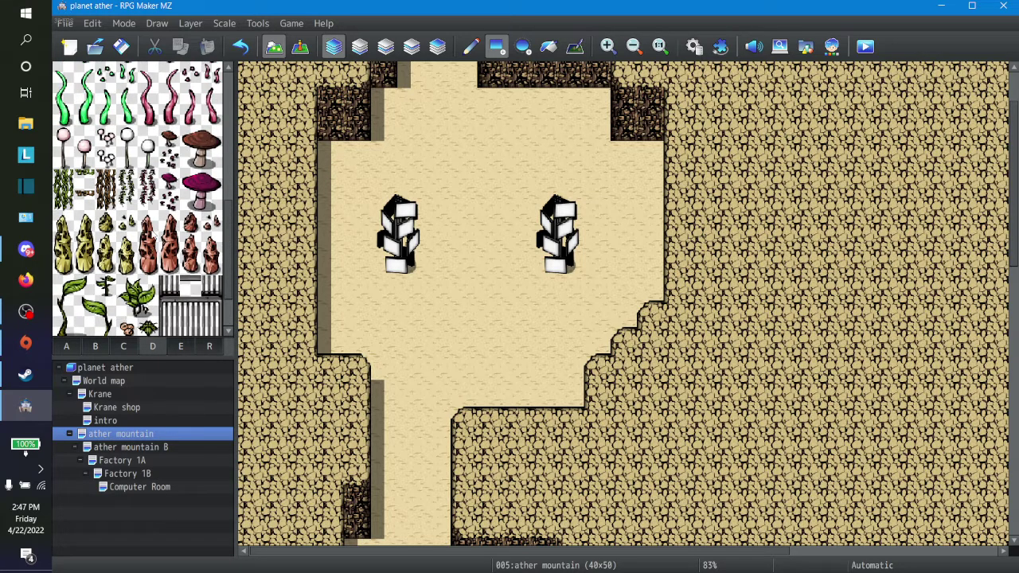
click(131, 348)
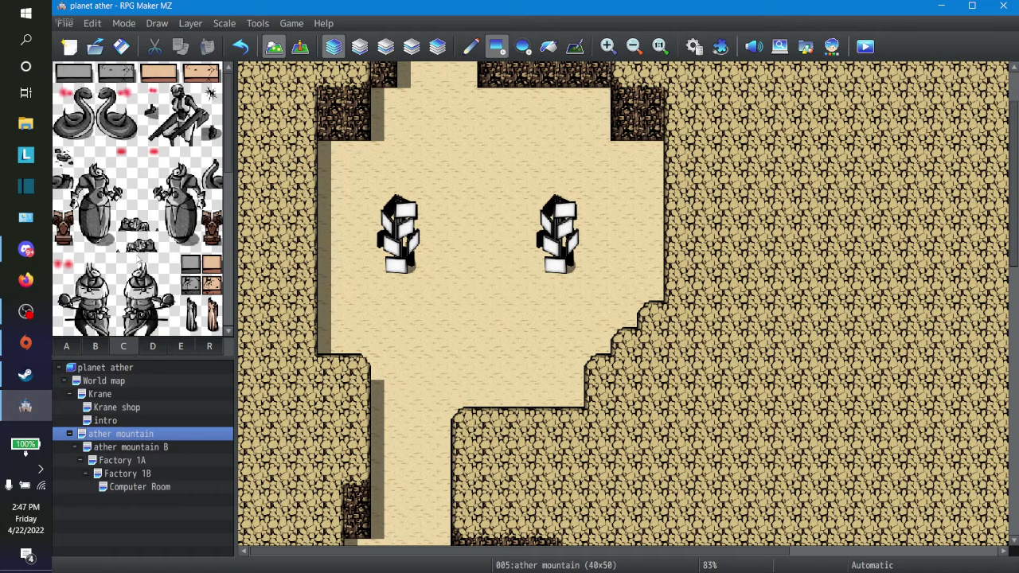
click(95, 350)
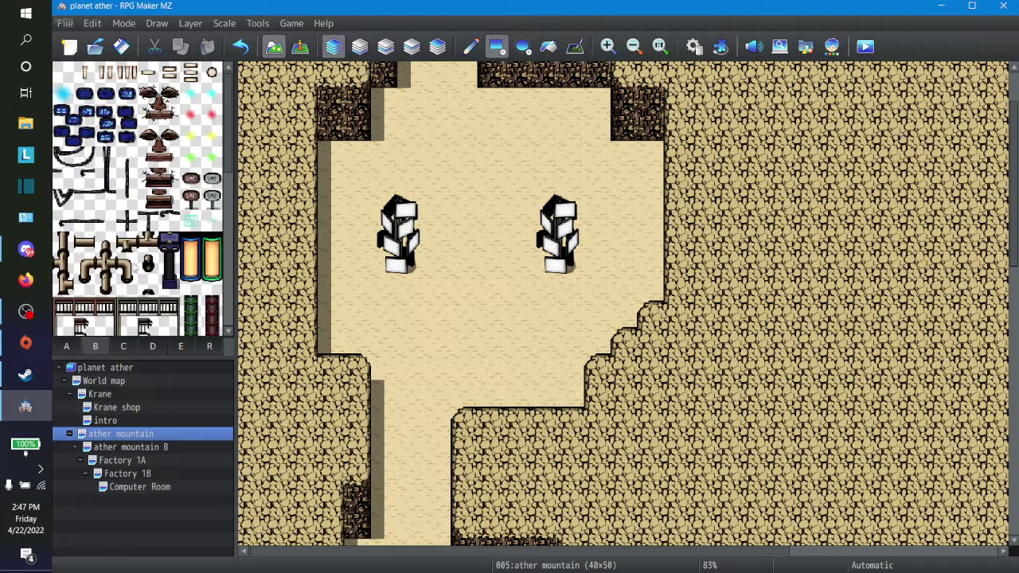
scroll(133, 265, down, 3)
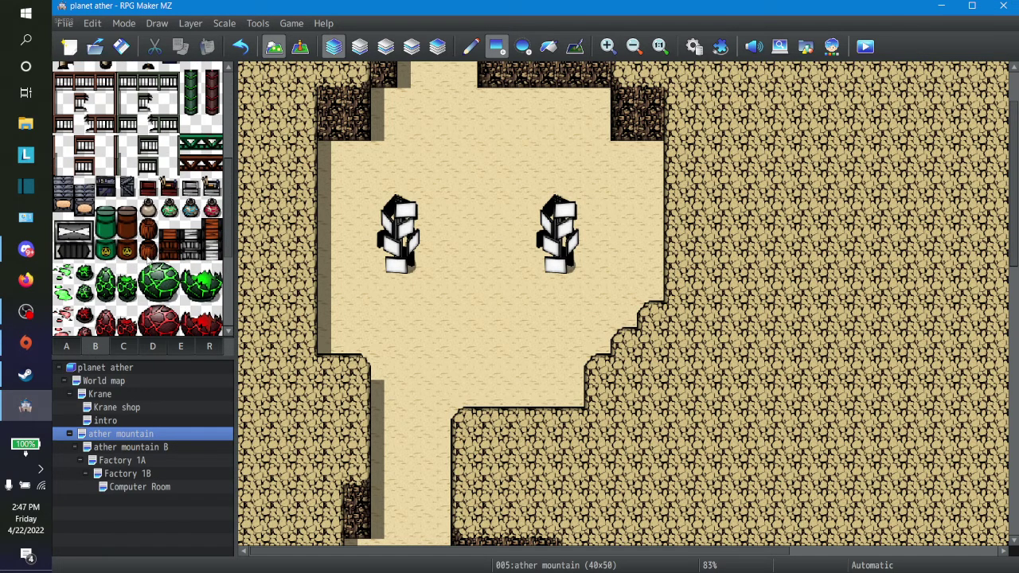
scroll(148, 261, down, 3)
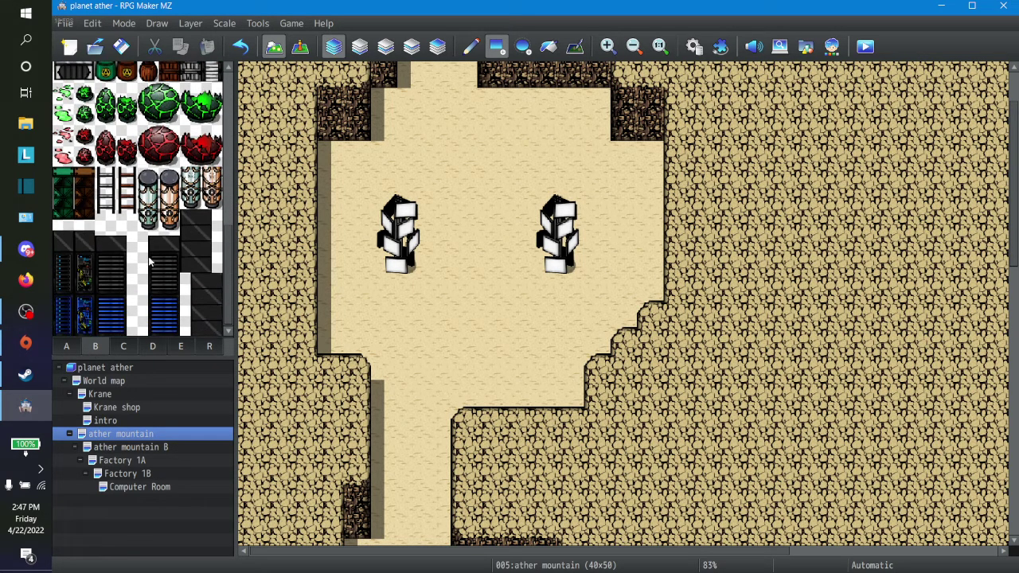
click(181, 347)
scroll(163, 235, down, 2)
scroll(163, 234, down, 1)
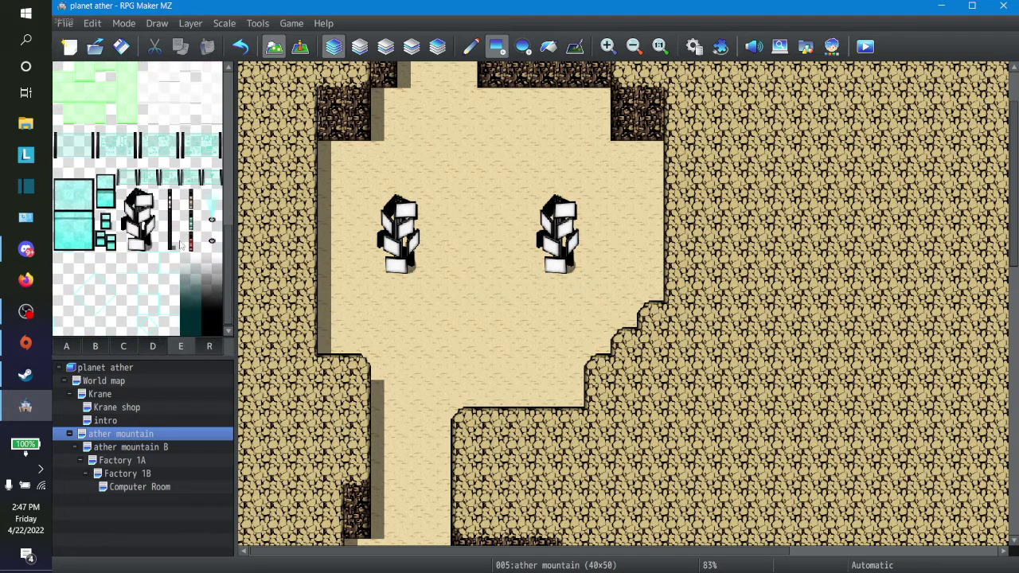
click(192, 245)
scroll(164, 239, up, 5)
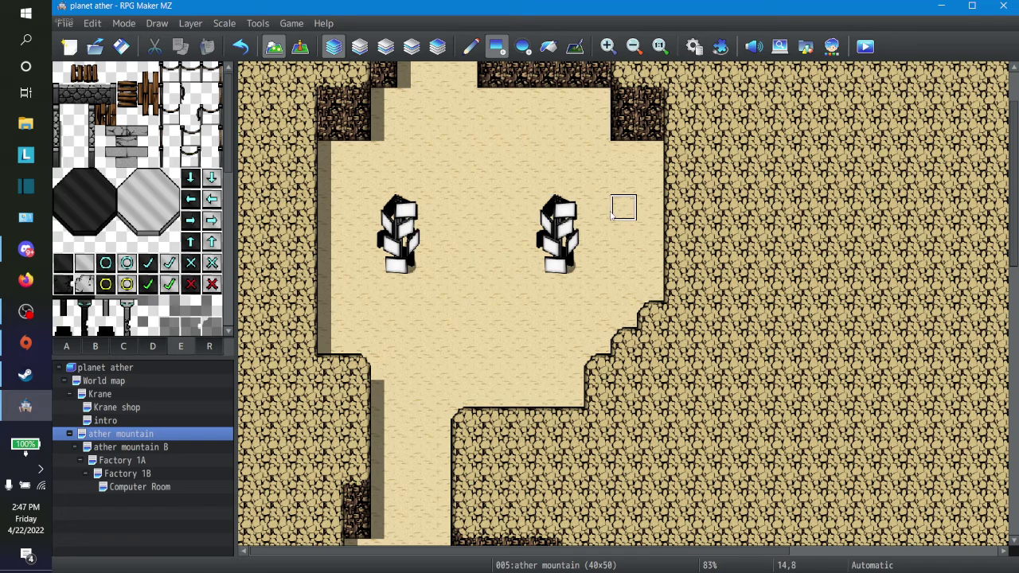
click(692, 48)
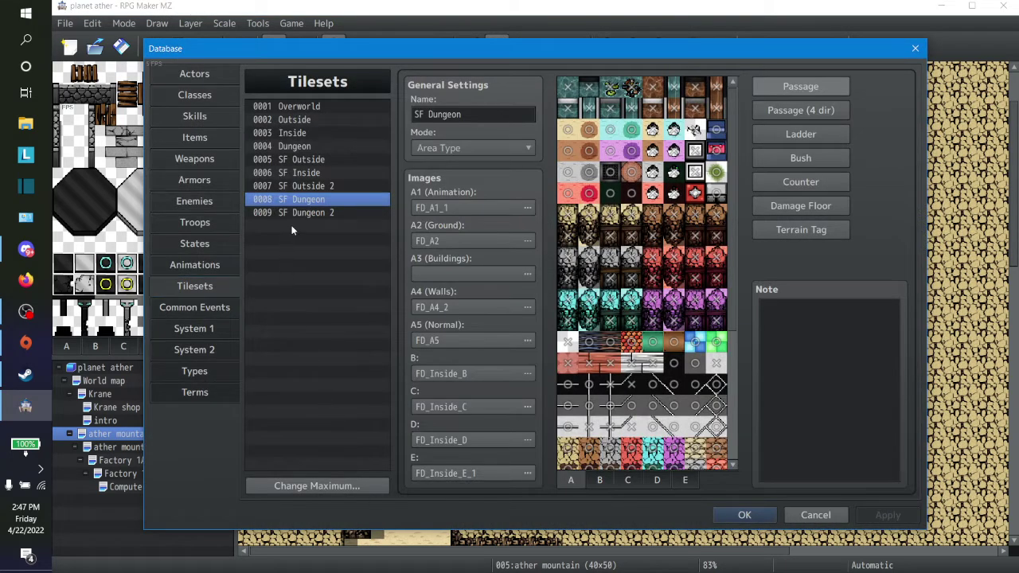
click(815, 515)
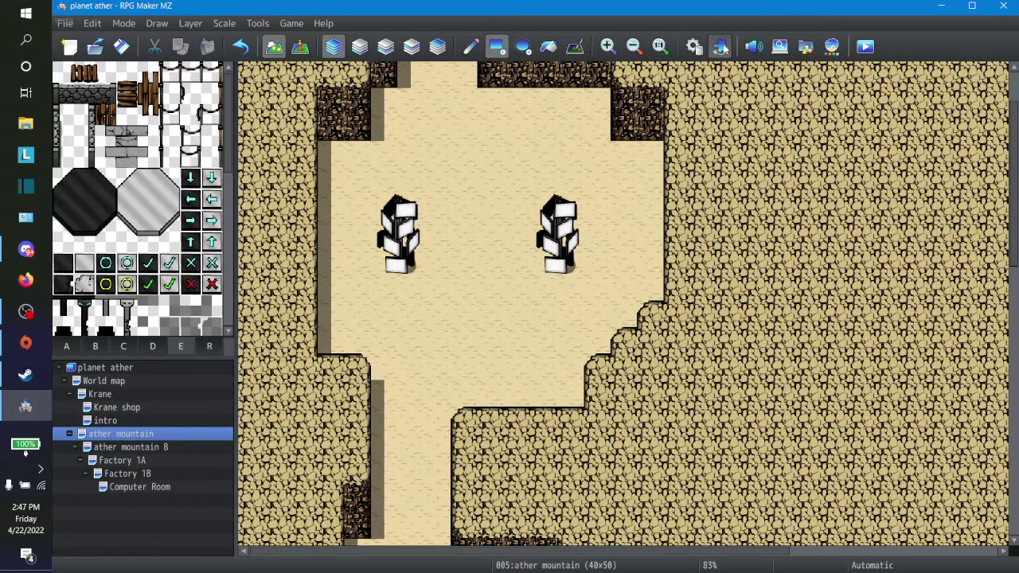
click(719, 46)
click(699, 491)
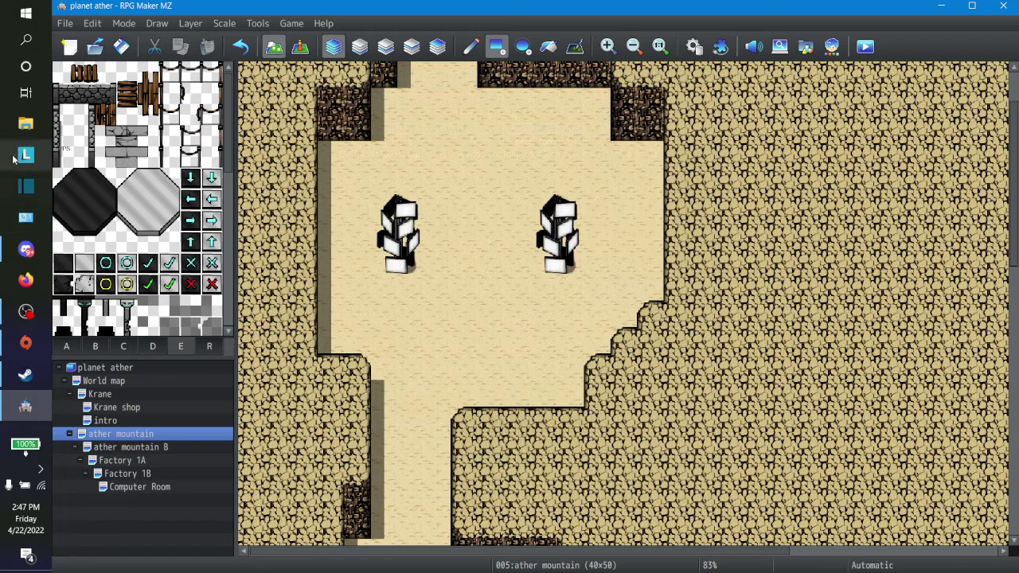
click(24, 127)
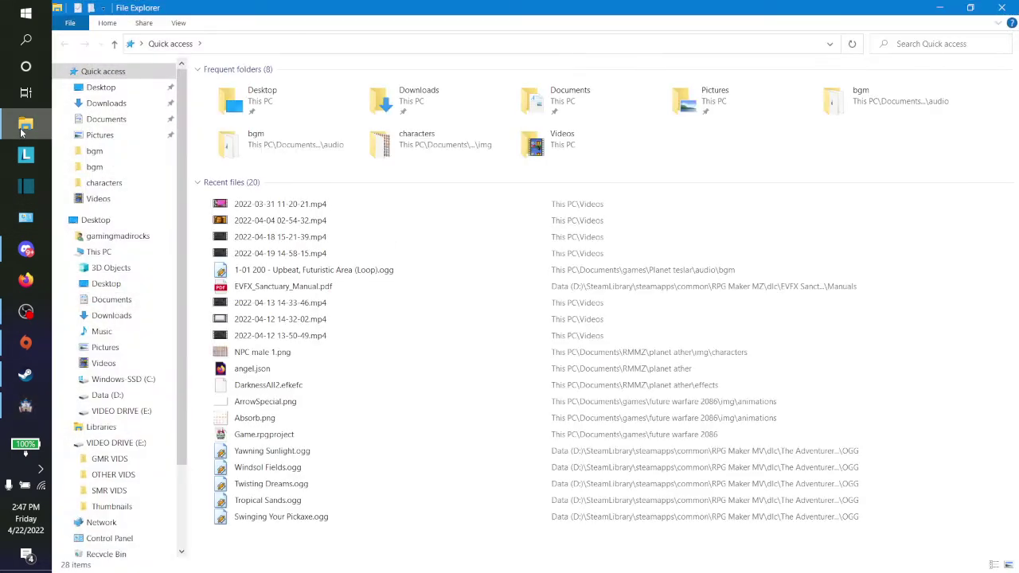
click(215, 44)
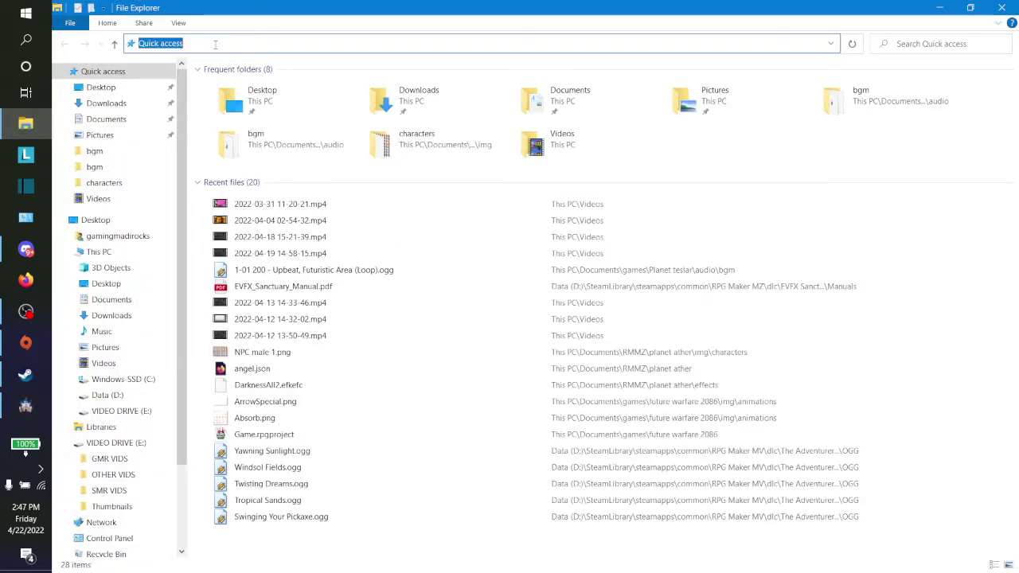
key(BackSpace)
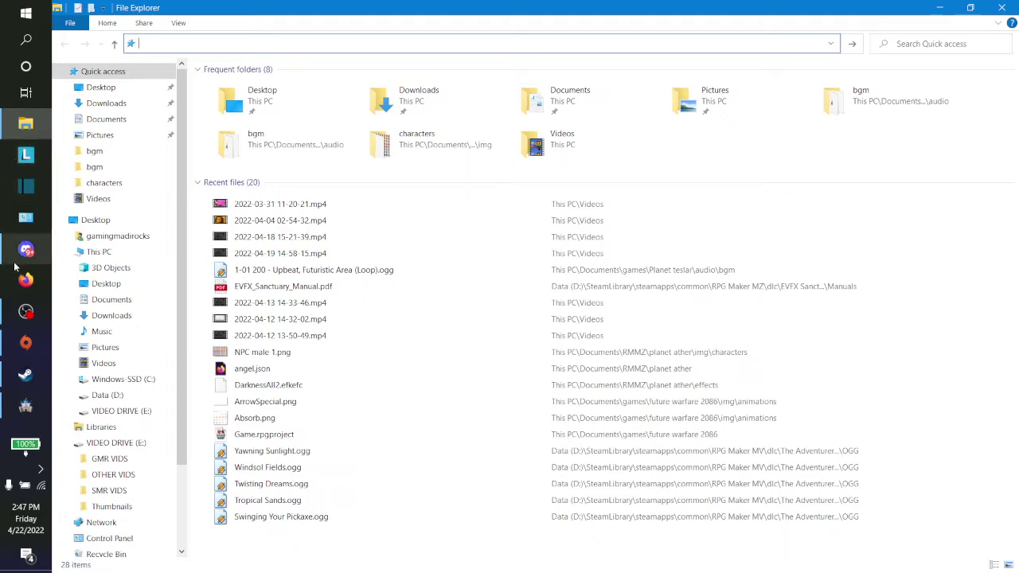
click(26, 406)
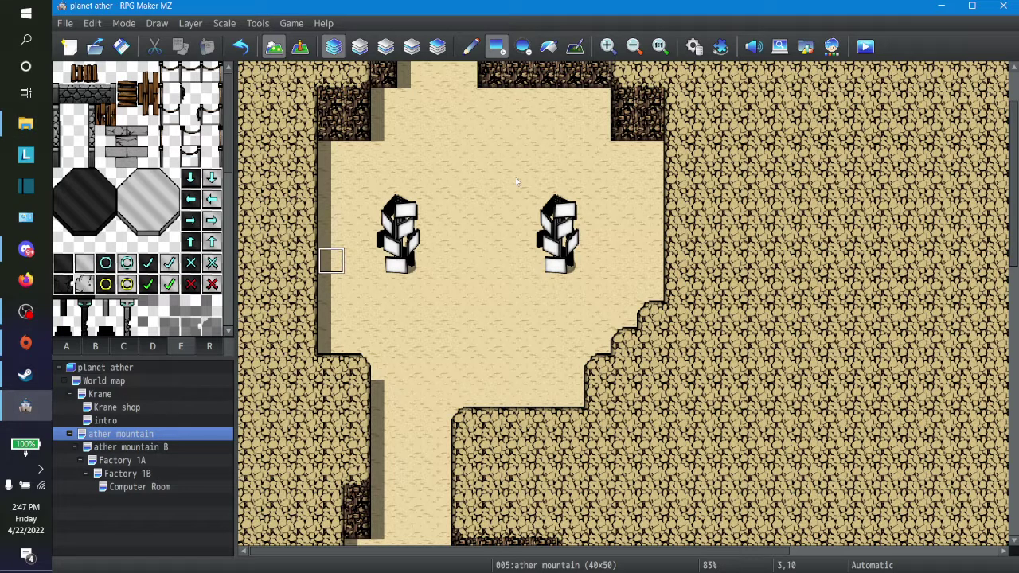
click(720, 46)
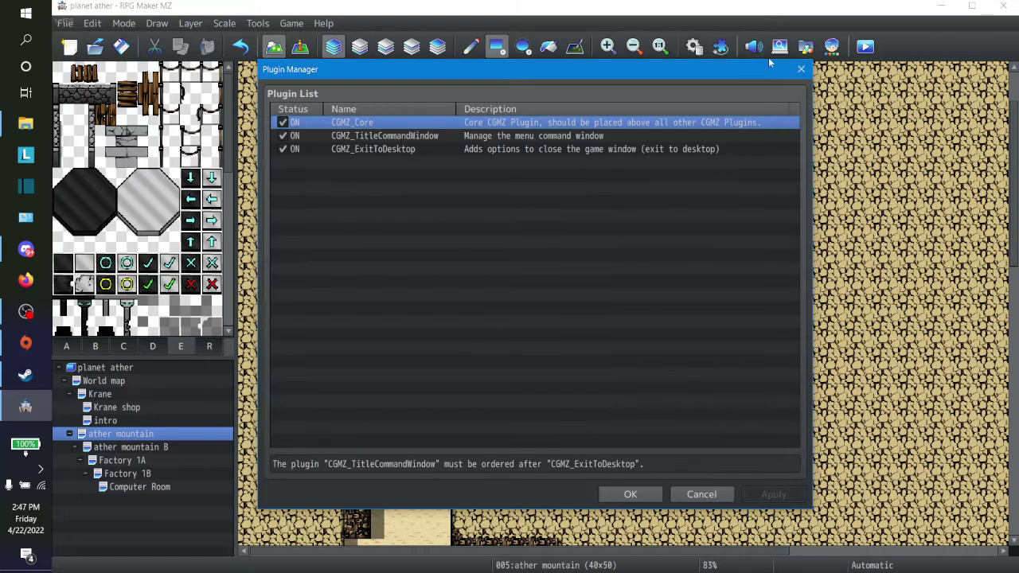
key(Escape)
click(753, 46)
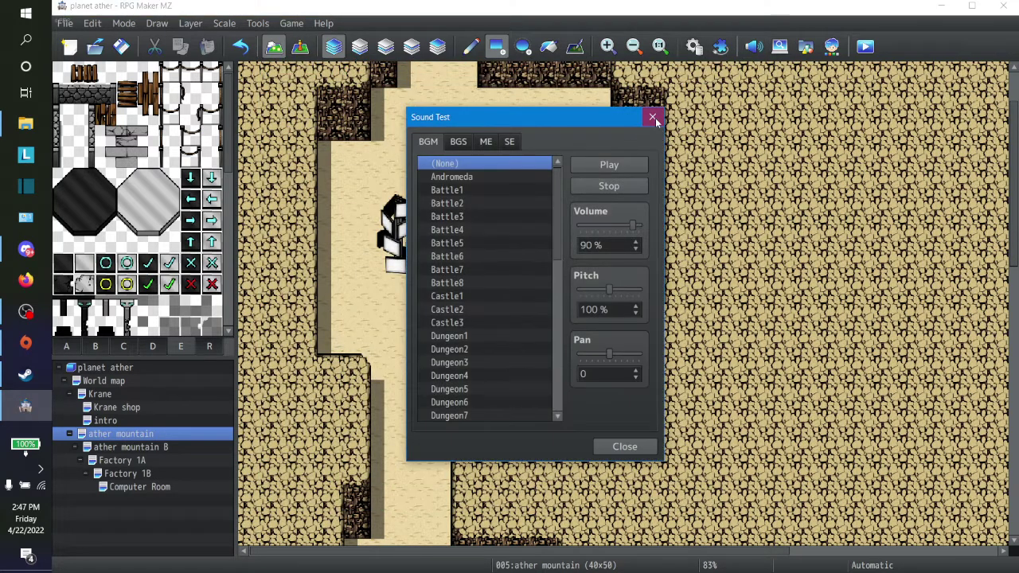
click(651, 118)
Open the Resource Manager and browse the DLC import folders, including Futuristic Dungeons, for resources to import.
click(259, 24)
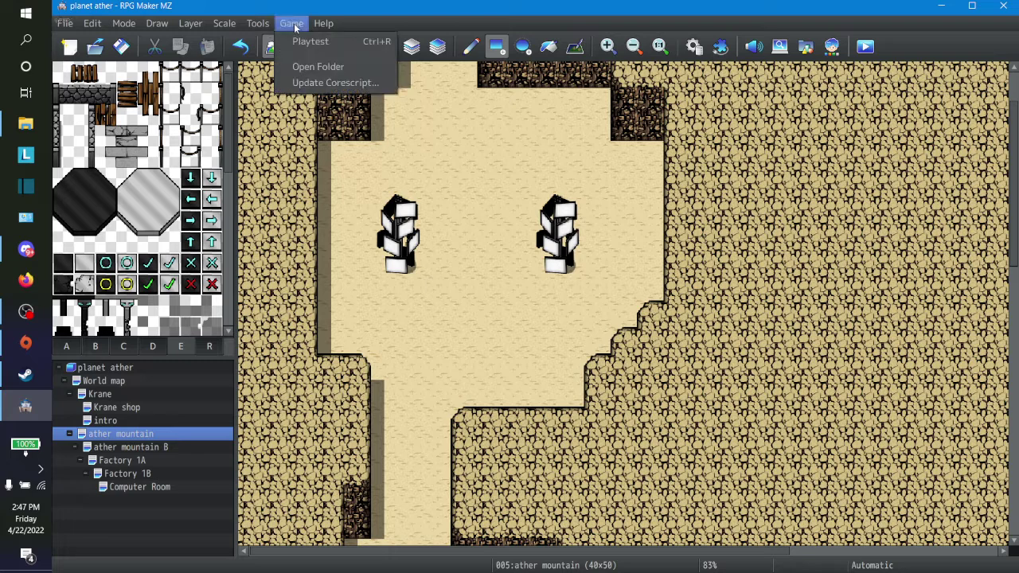
click(298, 114)
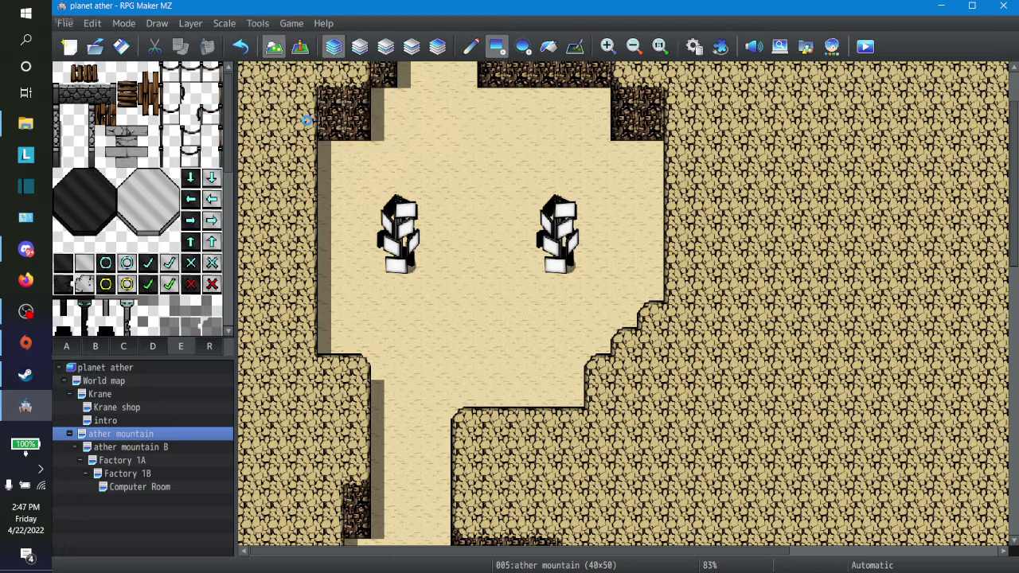
click(679, 266)
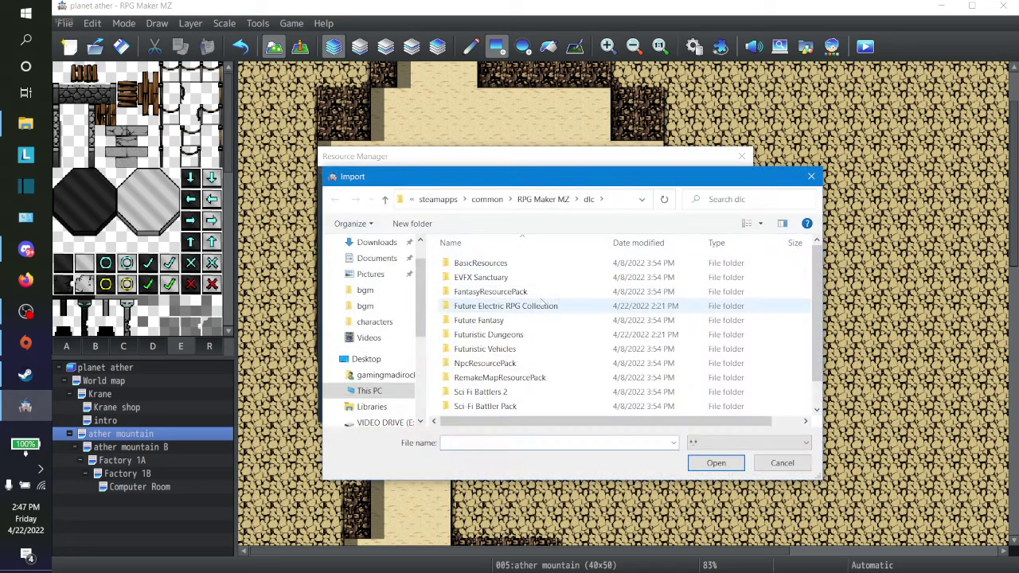
double_click(527, 335)
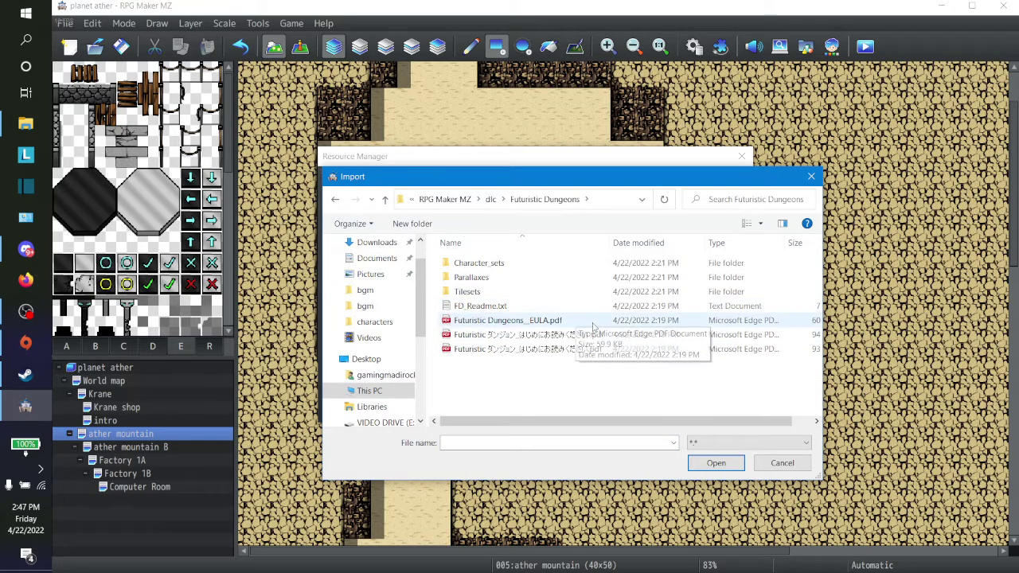
key(Escape)
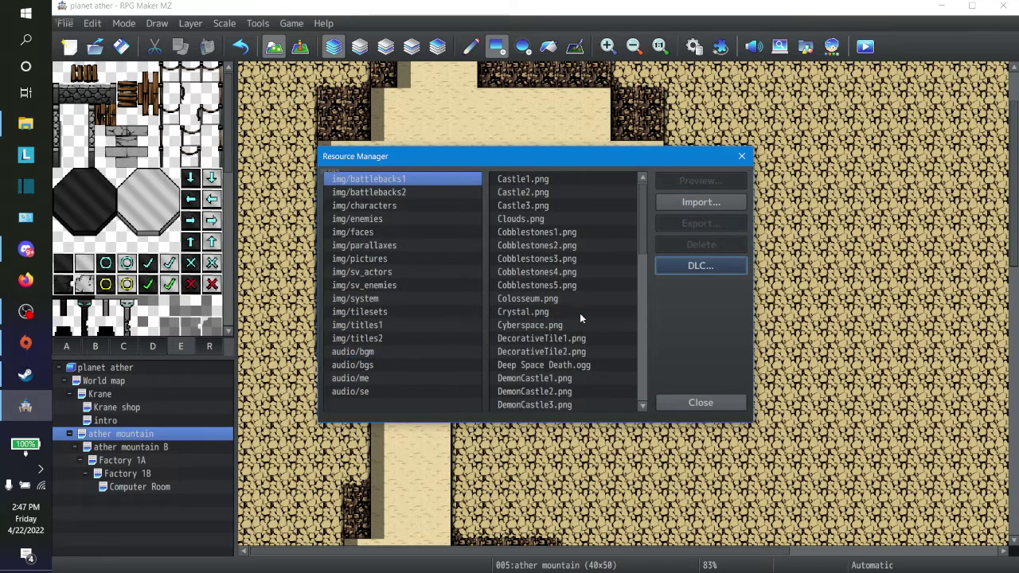
click(683, 272)
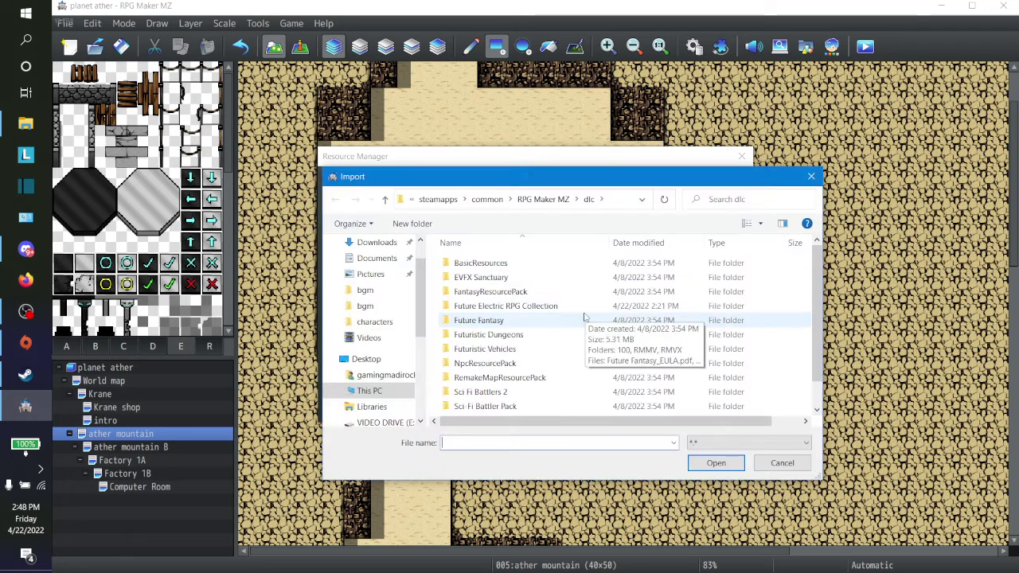
scroll(587, 315, down, 1)
click(773, 463)
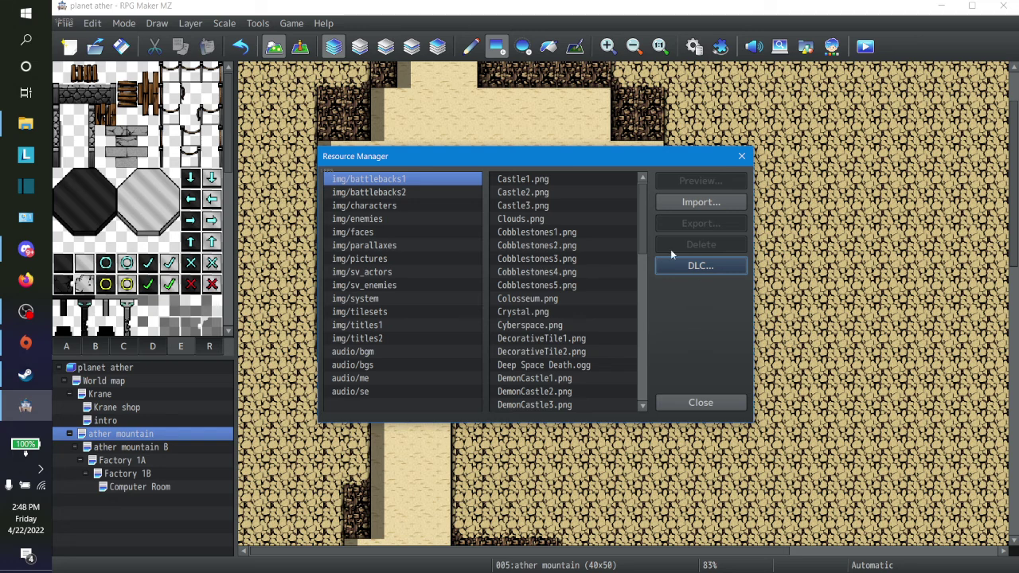
Try to delete Futuristic Dungeons__EULA.pdf from the img/battlebacks1 resources.
scroll(574, 293, down, 2)
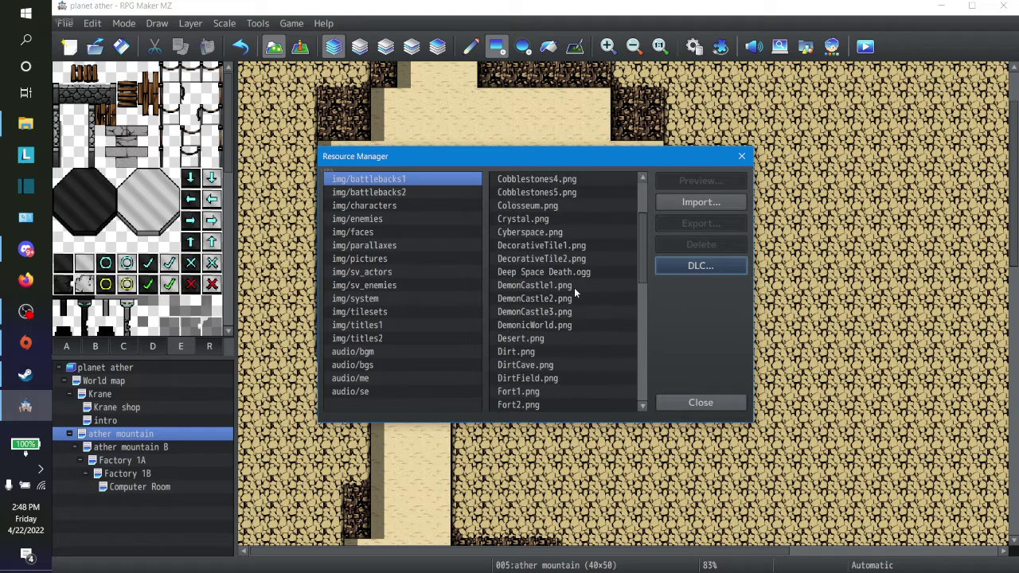
scroll(575, 287, down, 2)
click(595, 374)
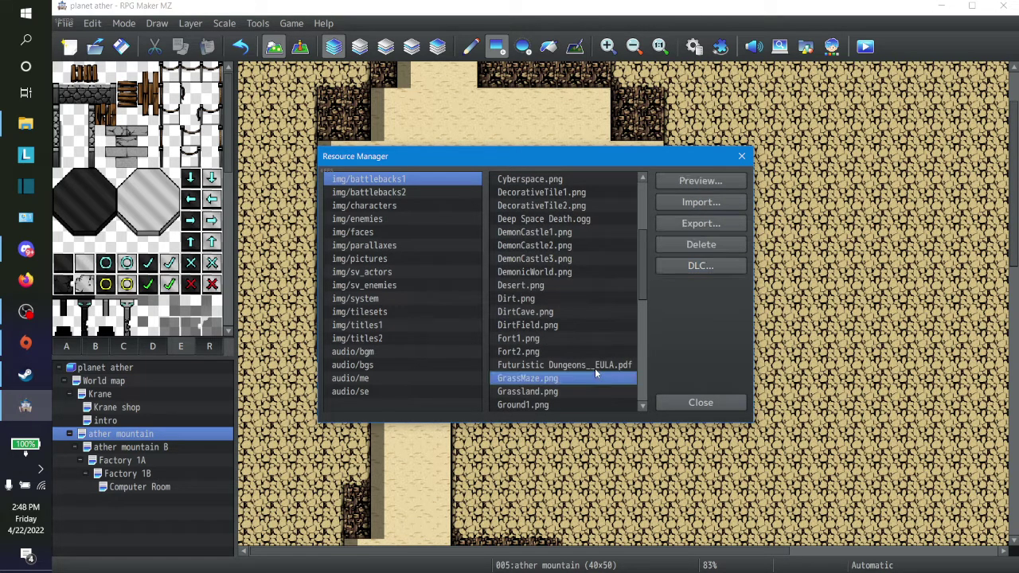
click(595, 368)
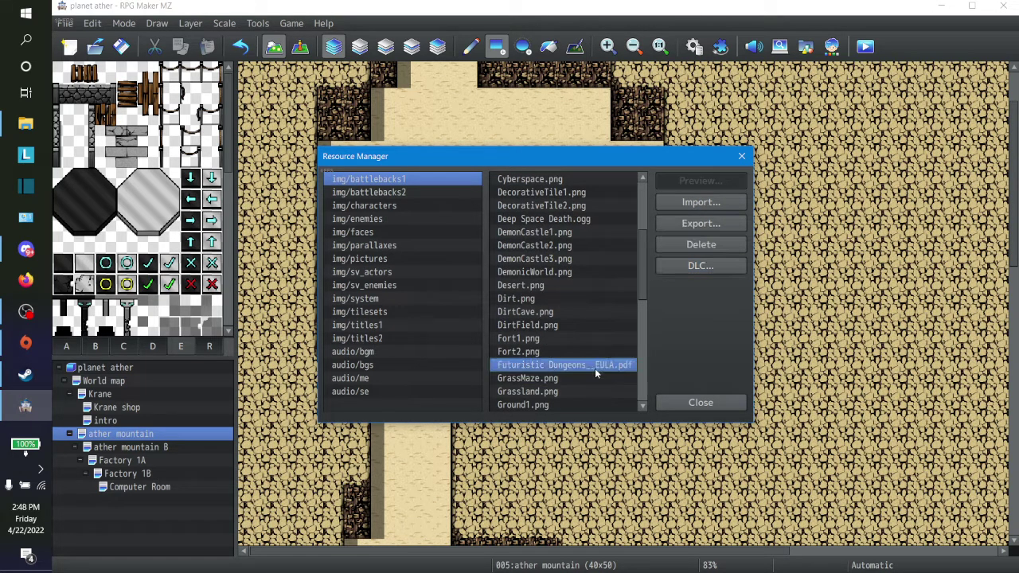
click(702, 245)
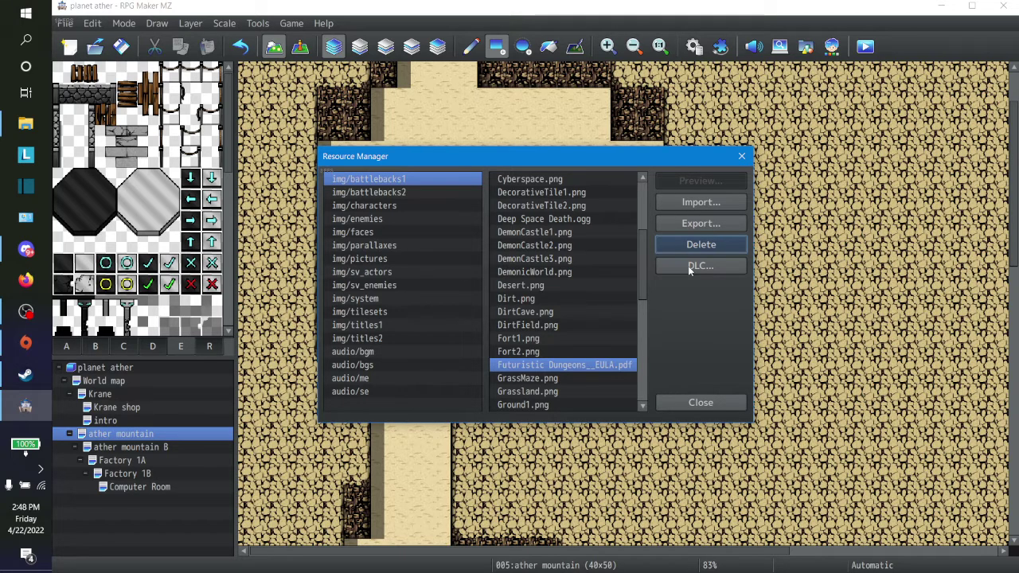
Copy the full path of the dlc folder from the DLC import dialog and dismiss the dialog.
click(689, 267)
scroll(618, 319, down, 1)
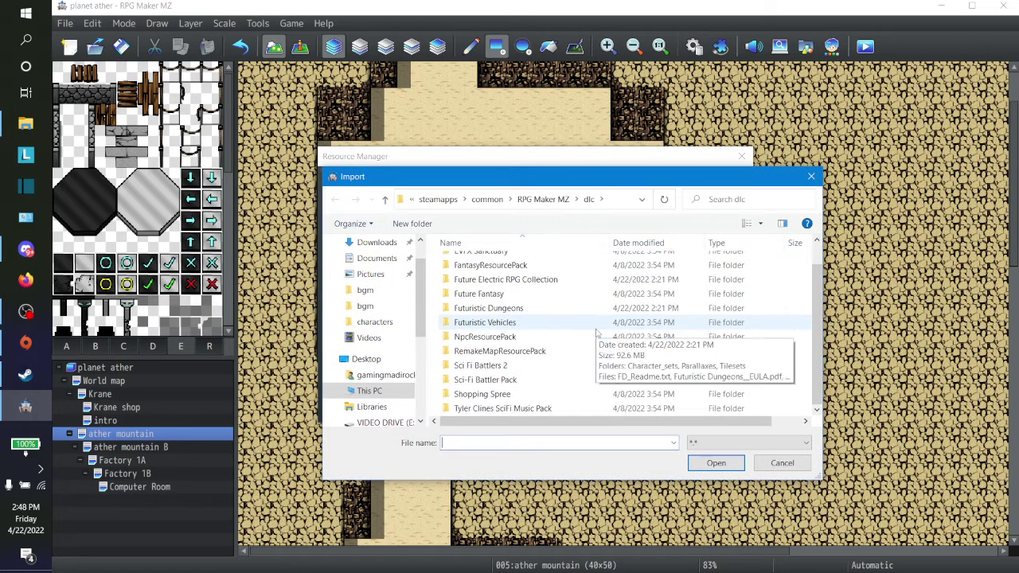
click(614, 202)
key(ctrl+c)
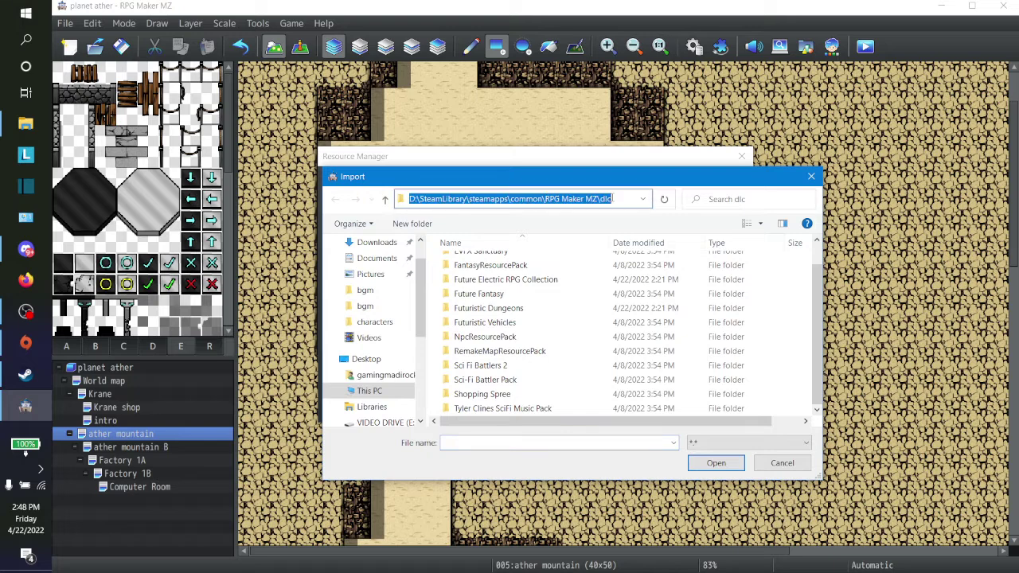
click(610, 159)
click(781, 463)
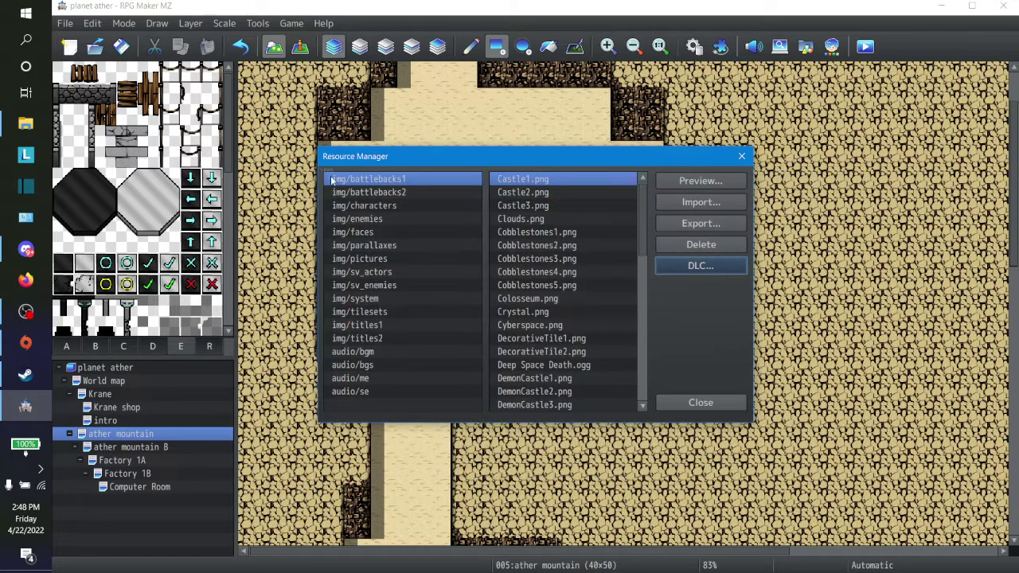
Switch to File Explorer, go to D:\SteamLibrary\steamapps\common\RPG Maker MZ\dlc and open the Futuristic Dungeons folder.
click(25, 123)
click(286, 42)
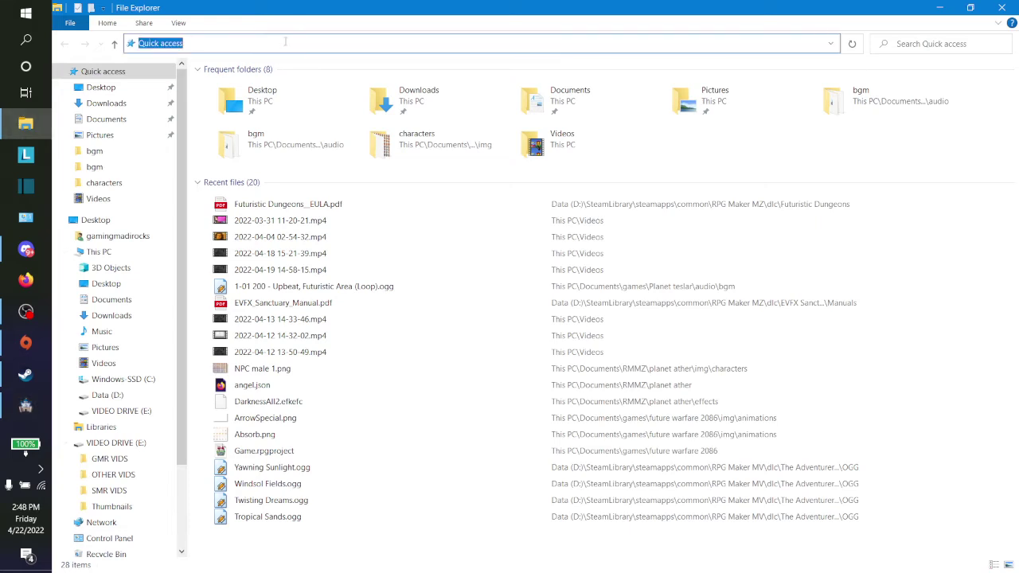
key(ctrl+v)
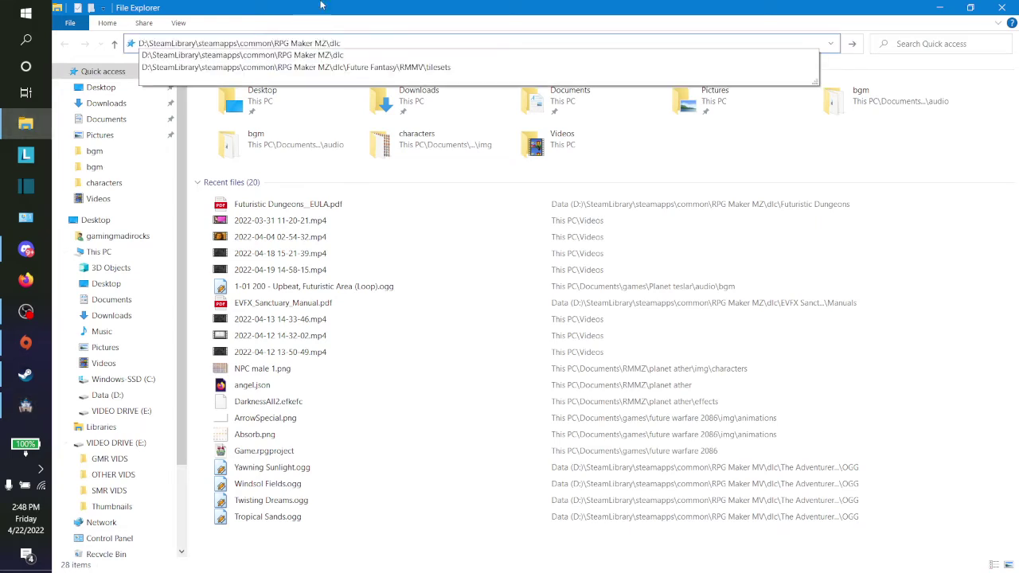
key(Return)
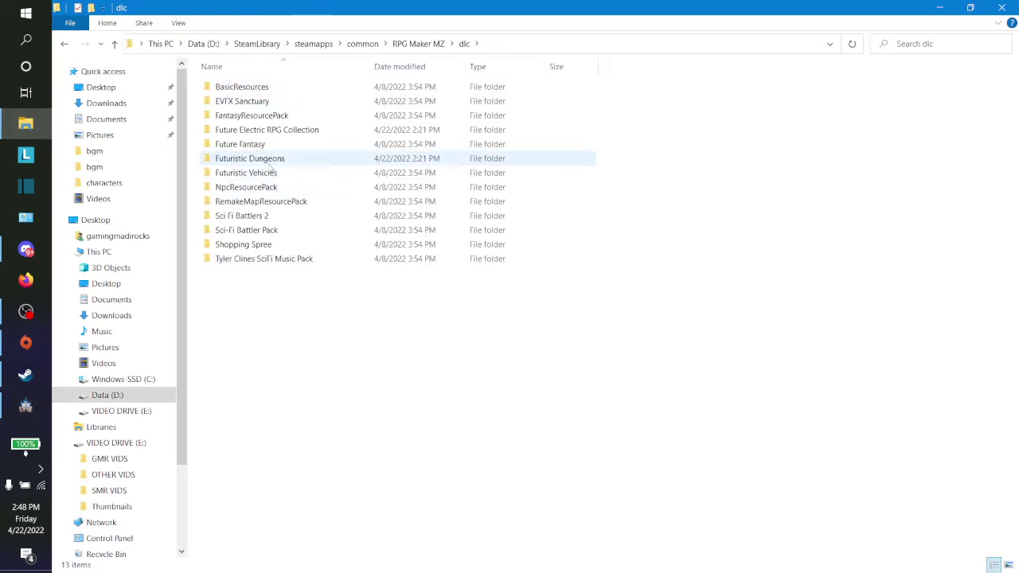
double_click(271, 163)
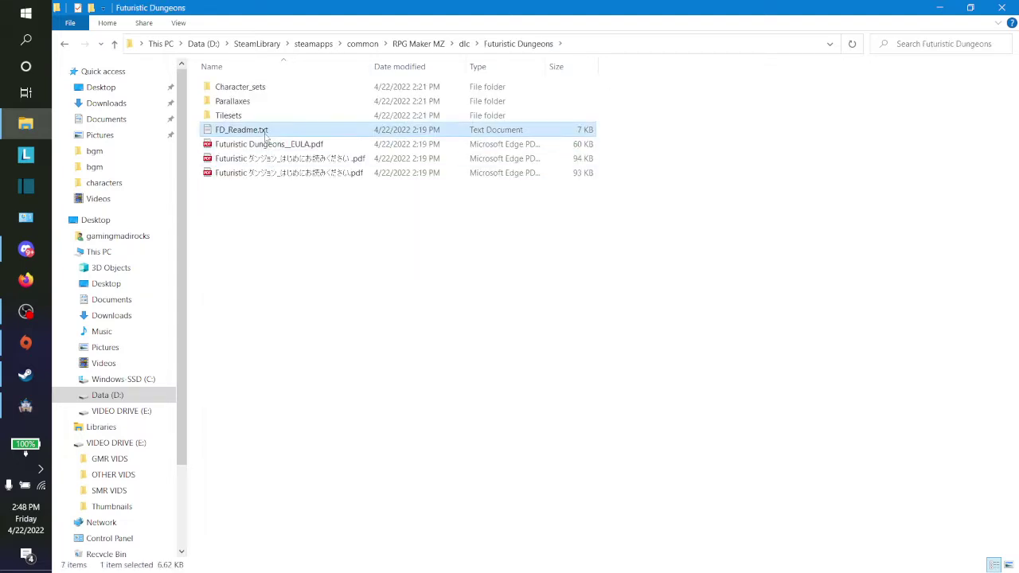
Open FD_Readme.txt and read through its pack contents, terms of use, file naming guide and recommended plugins to the end.
double_click(270, 132)
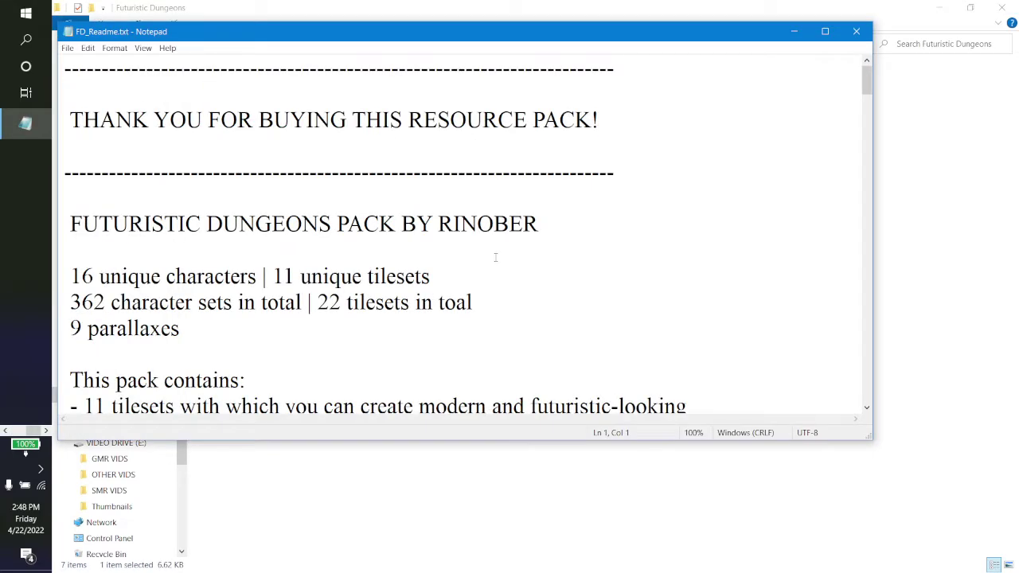
scroll(496, 257, down, 6)
scroll(495, 257, down, 1)
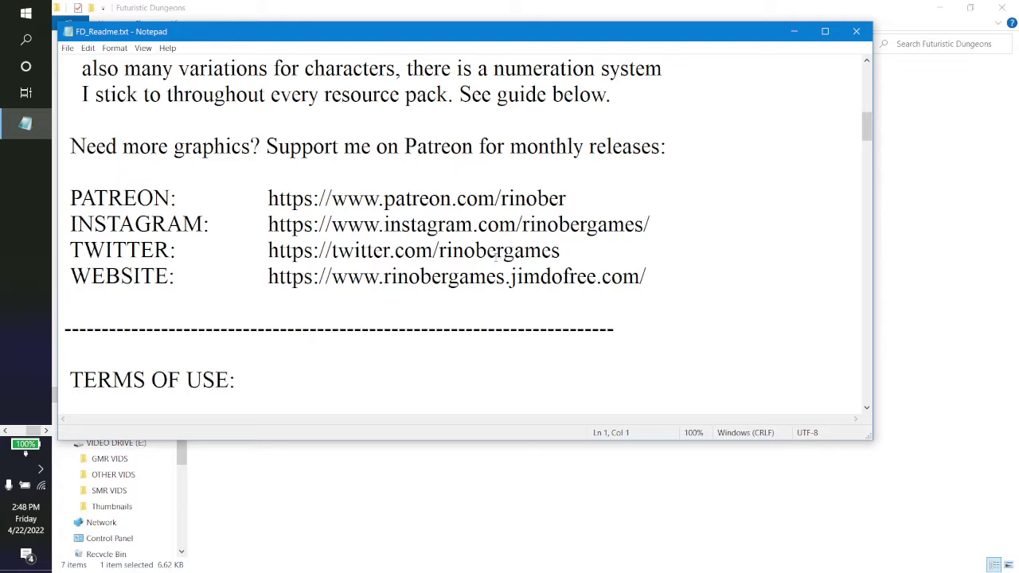
scroll(496, 256, down, 3)
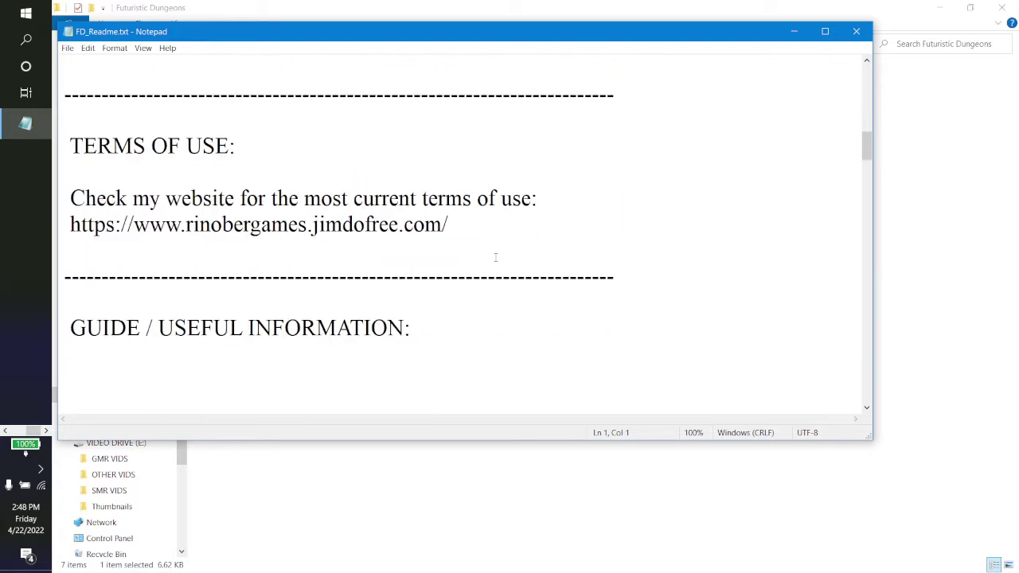
scroll(496, 257, down, 2)
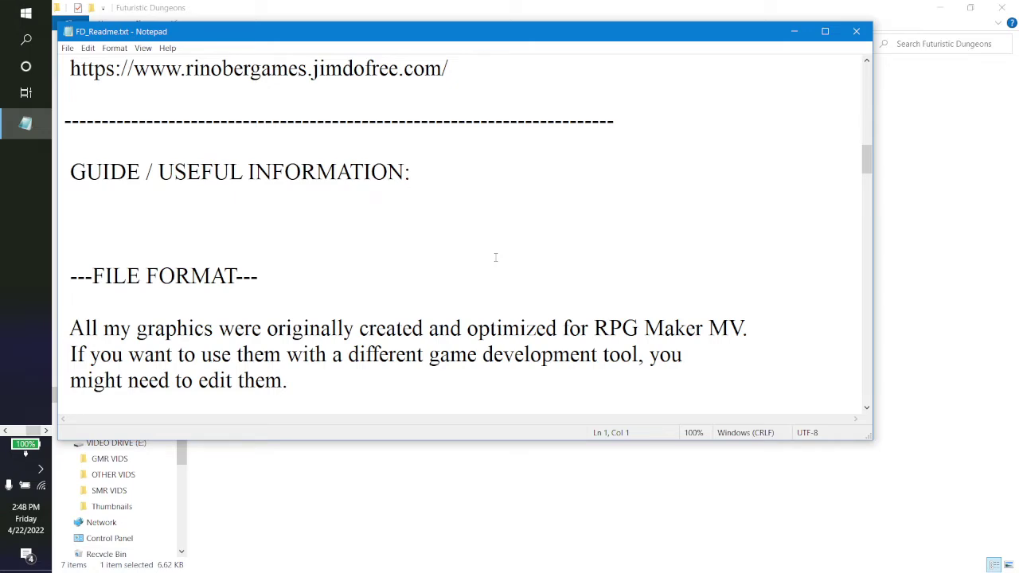
scroll(495, 256, down, 2)
scroll(495, 256, down, 1)
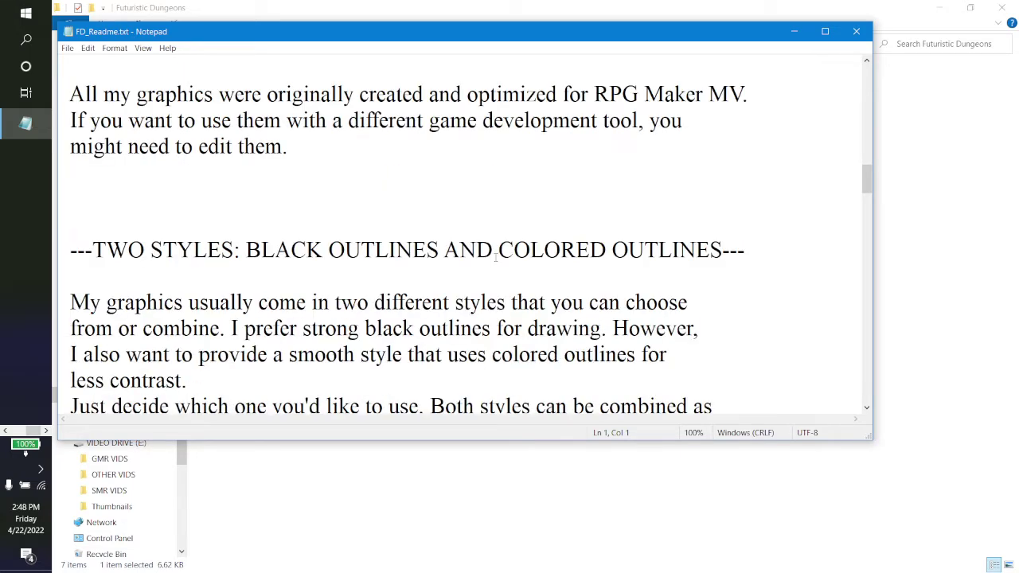
scroll(495, 256, down, 12)
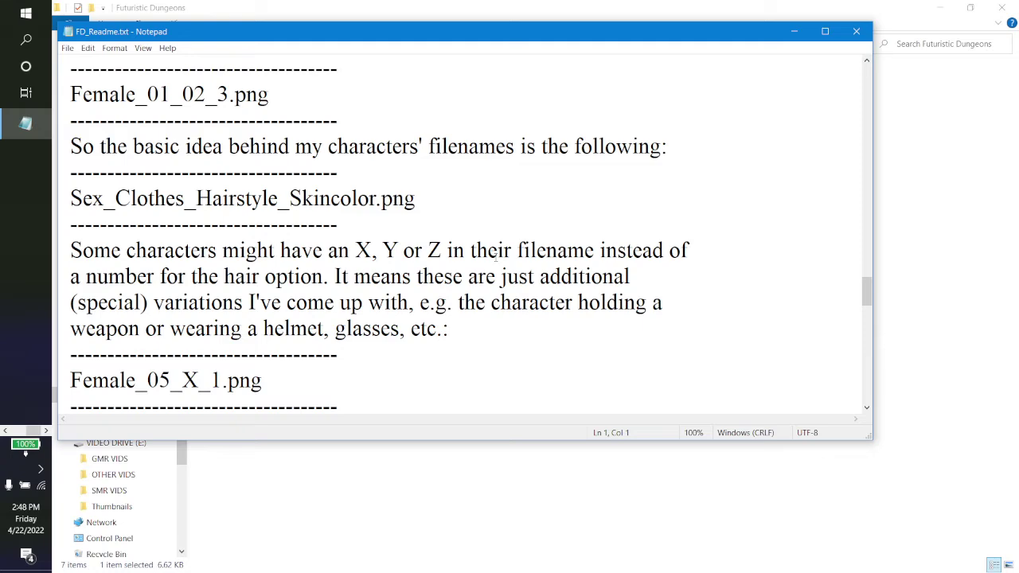
scroll(495, 254, down, 6)
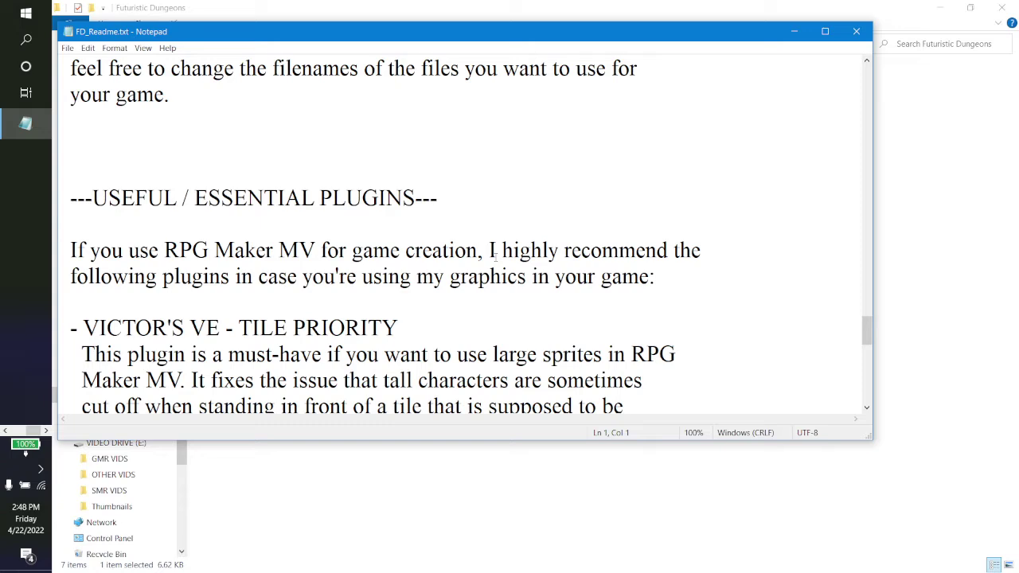
scroll(494, 253, down, 2)
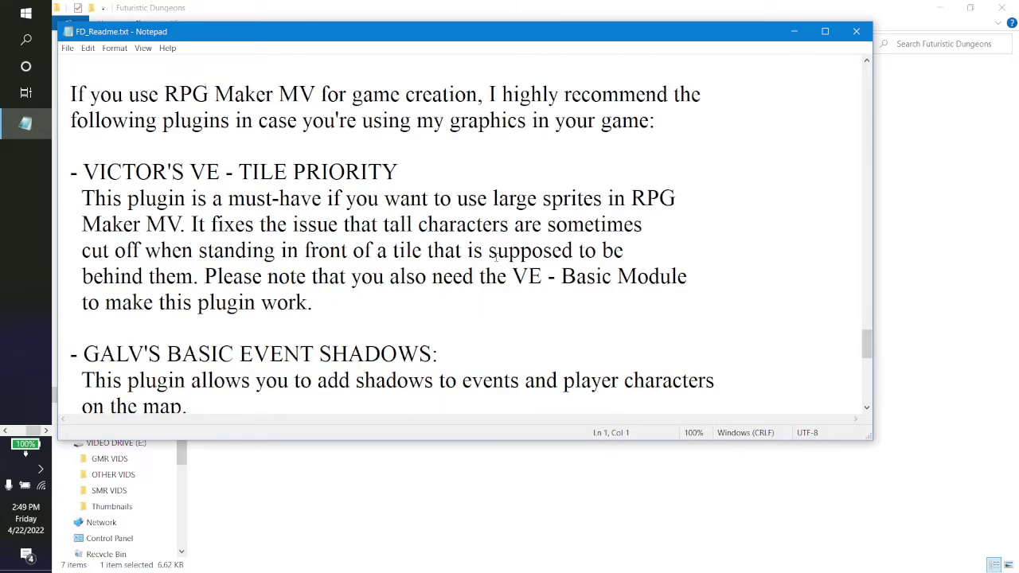
scroll(495, 254, down, 2)
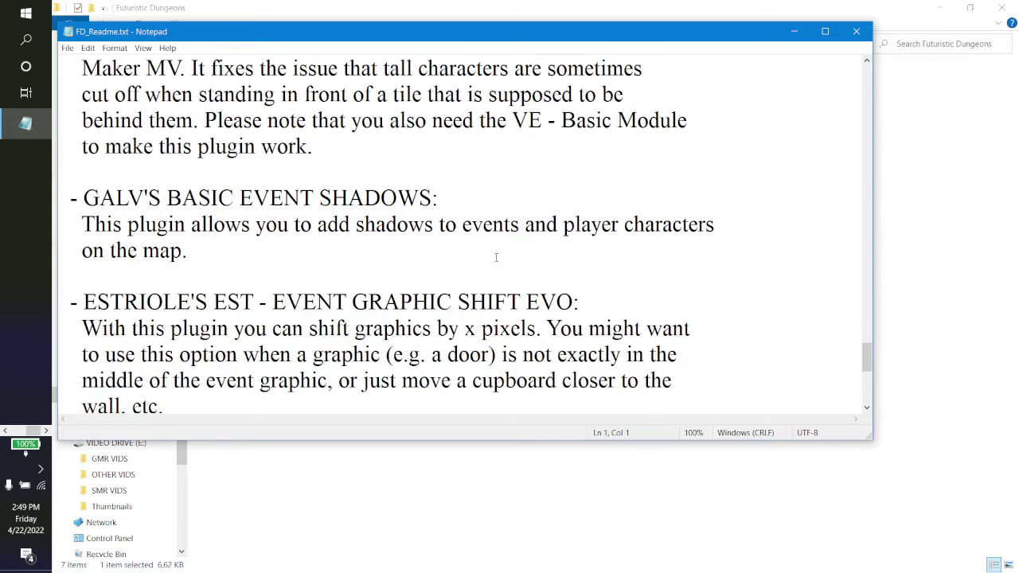
scroll(496, 257, down, 5)
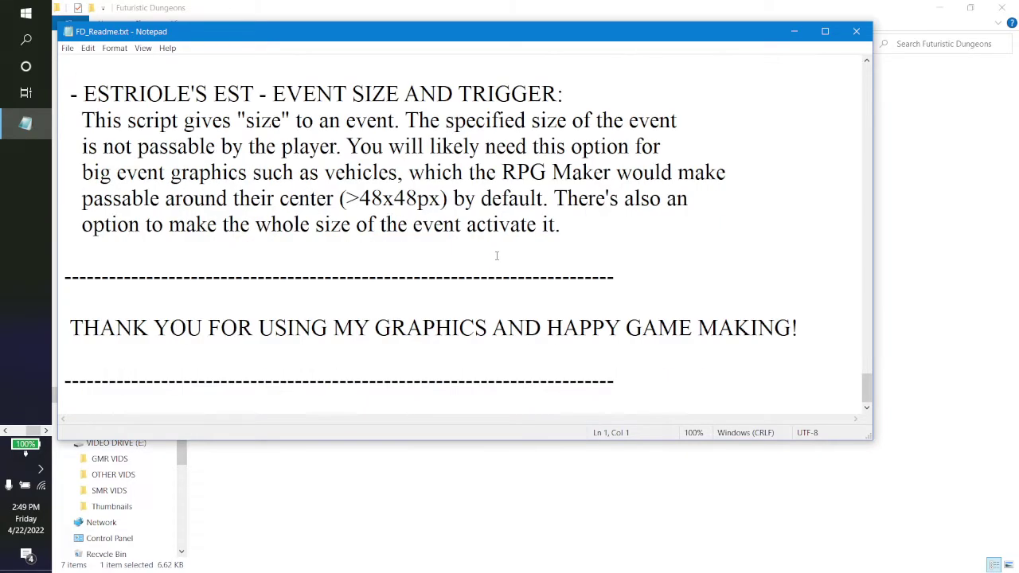
Return to the start of the readme and reread the pack contents, file format and outline style sections.
scroll(494, 253, up, 15)
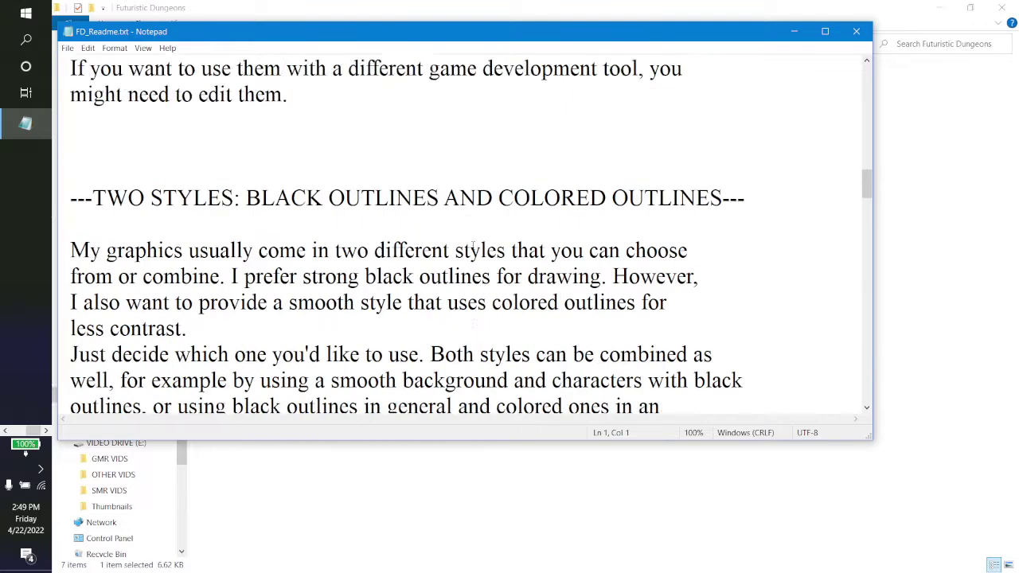
scroll(473, 247, up, 8)
scroll(473, 247, down, 1)
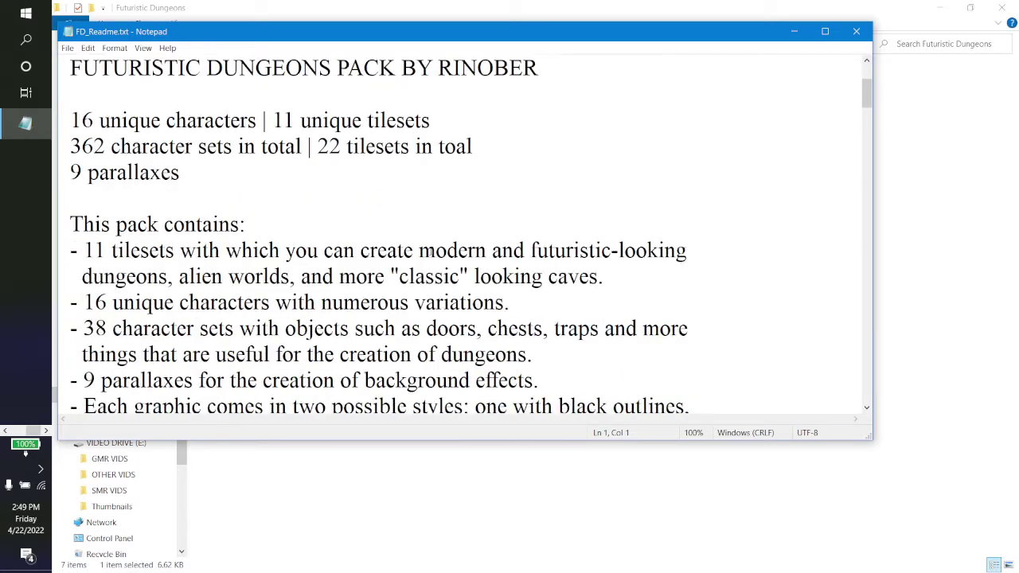
scroll(431, 251, down, 4)
scroll(430, 250, down, 1)
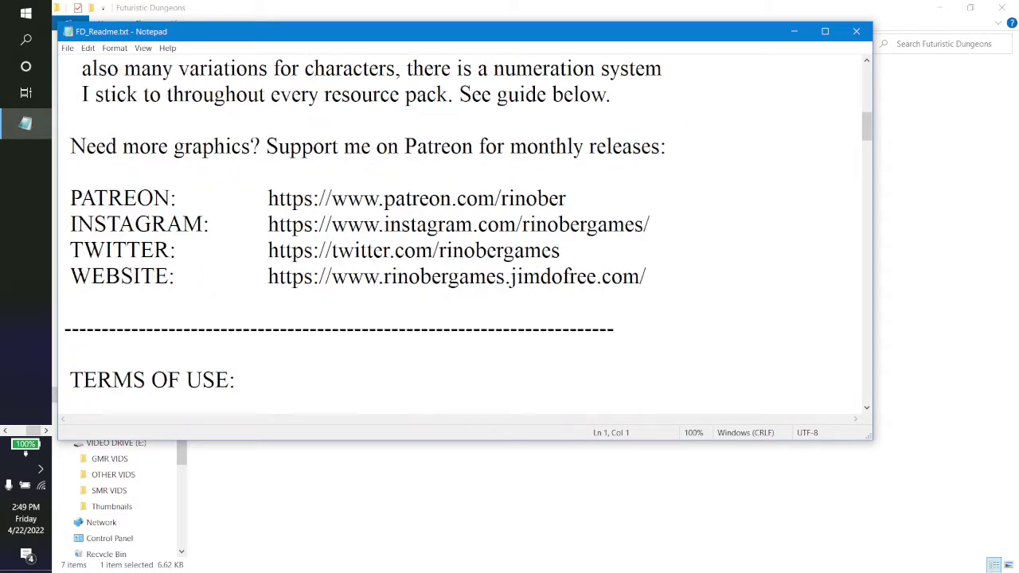
scroll(430, 259, down, 6)
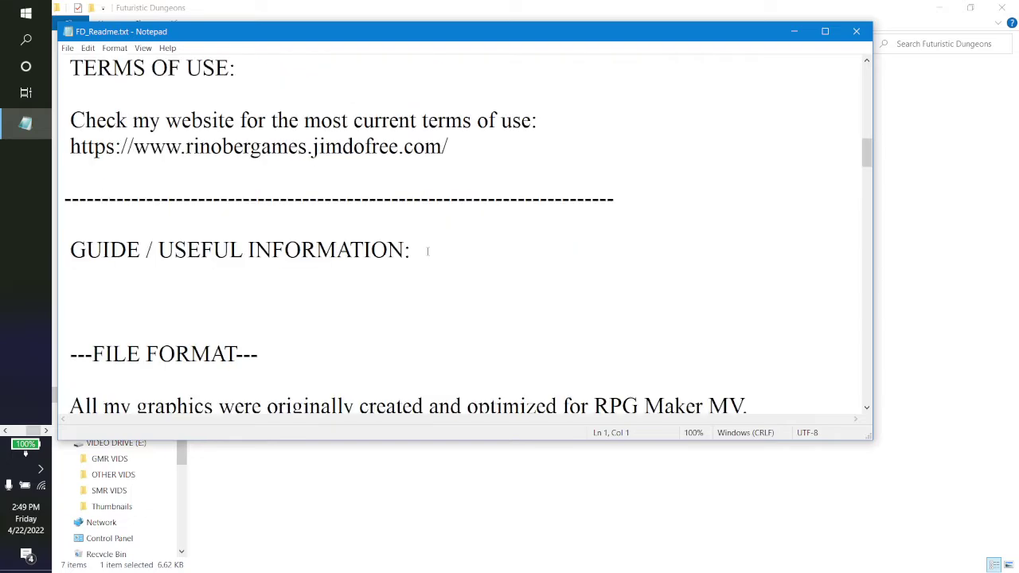
scroll(428, 251, down, 1)
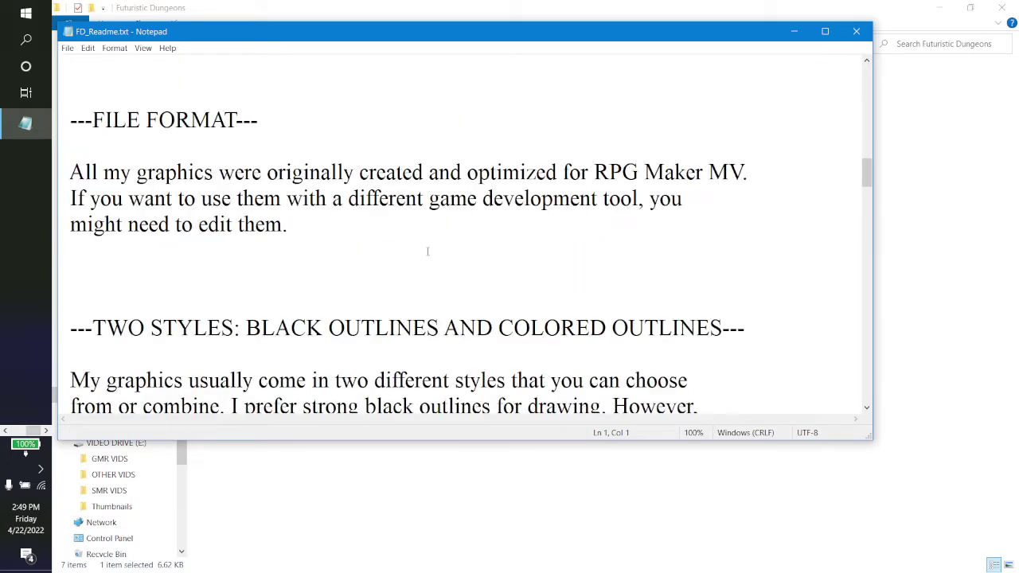
scroll(427, 252, down, 1)
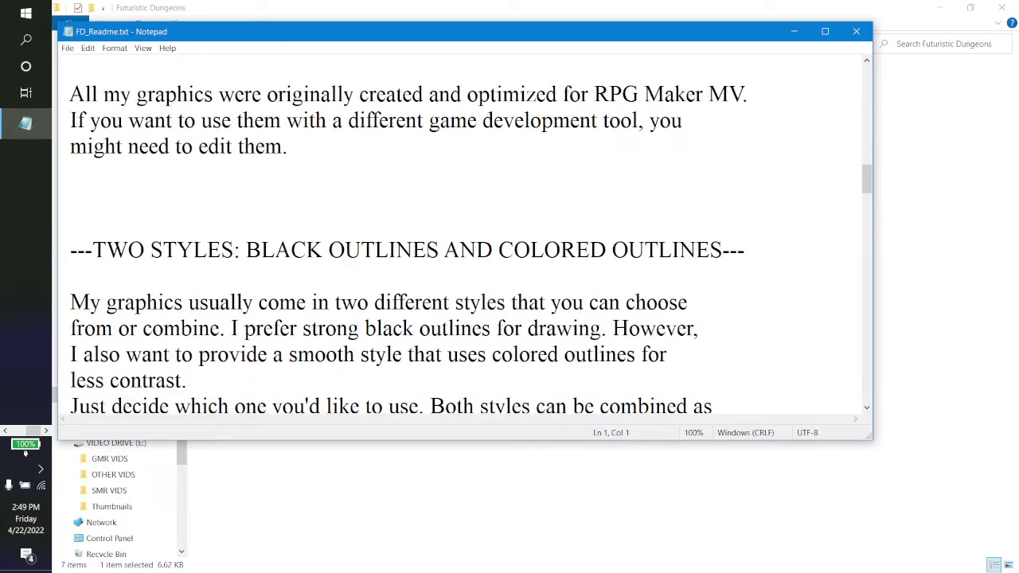
scroll(462, 235, down, 1)
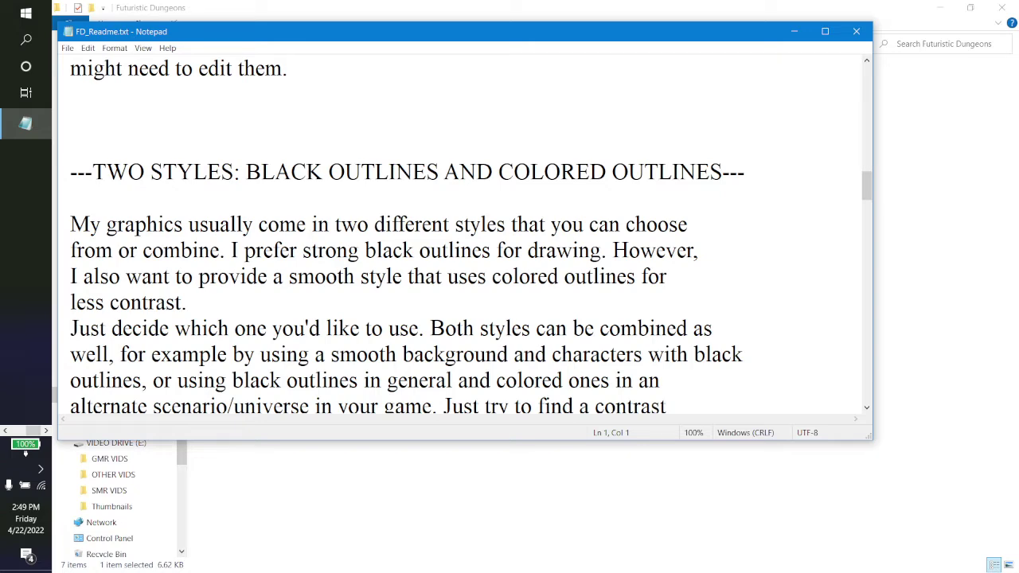
Read the readme's sections on outline styles, character variation and file naming, and useful plugins, and close the file.
scroll(427, 251, down, 6)
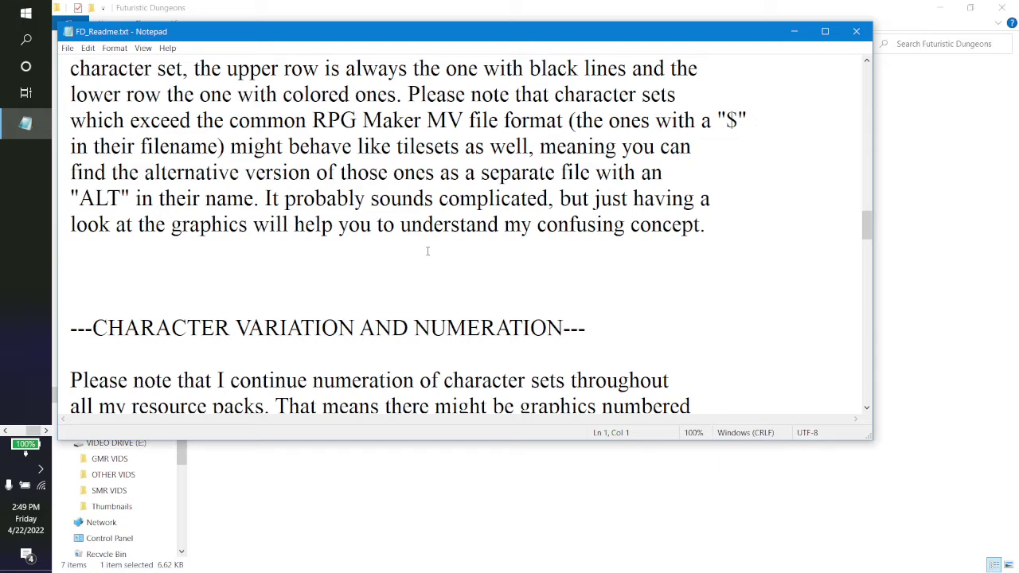
scroll(426, 251, down, 2)
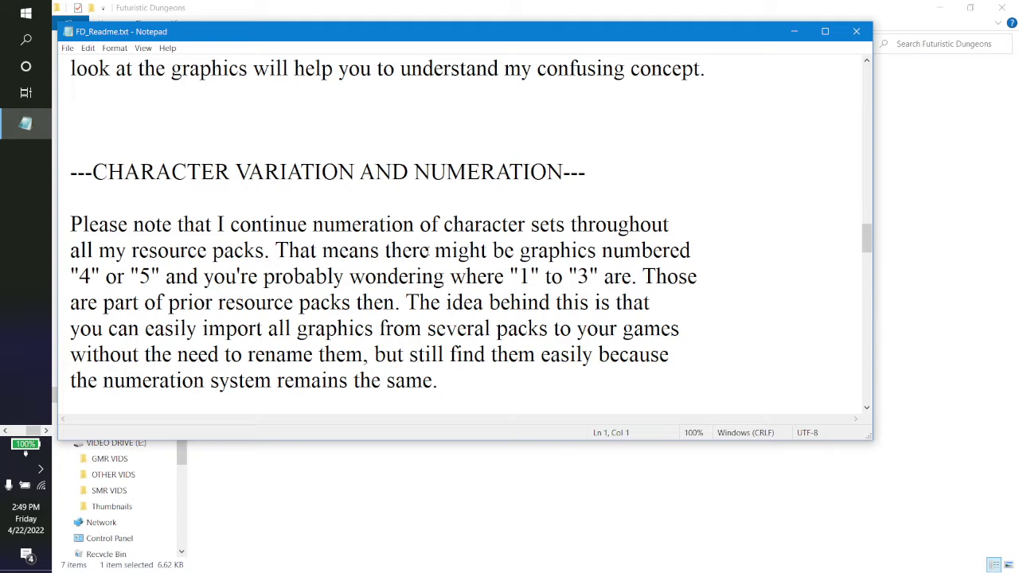
scroll(430, 251, down, 5)
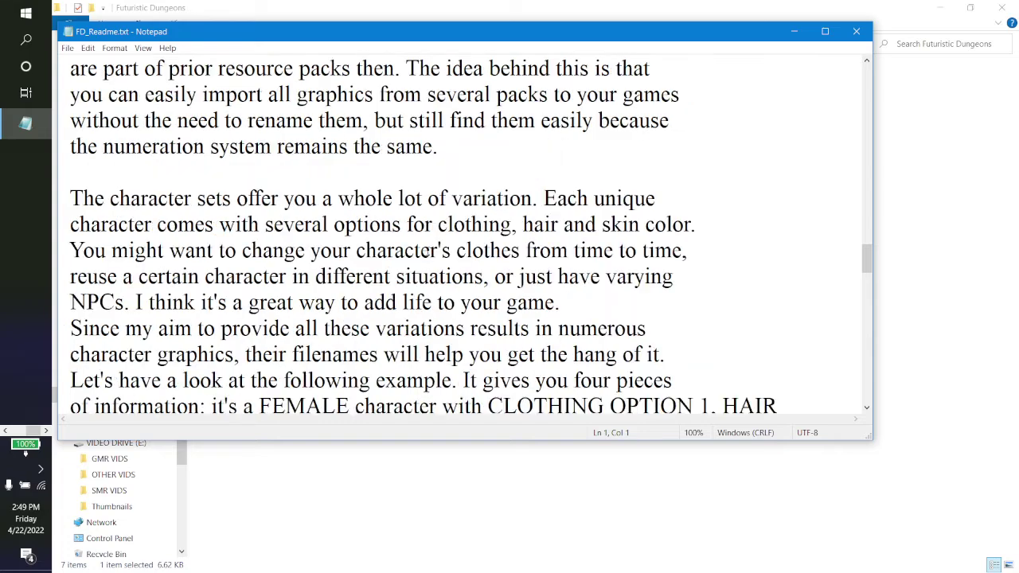
scroll(430, 251, down, 5)
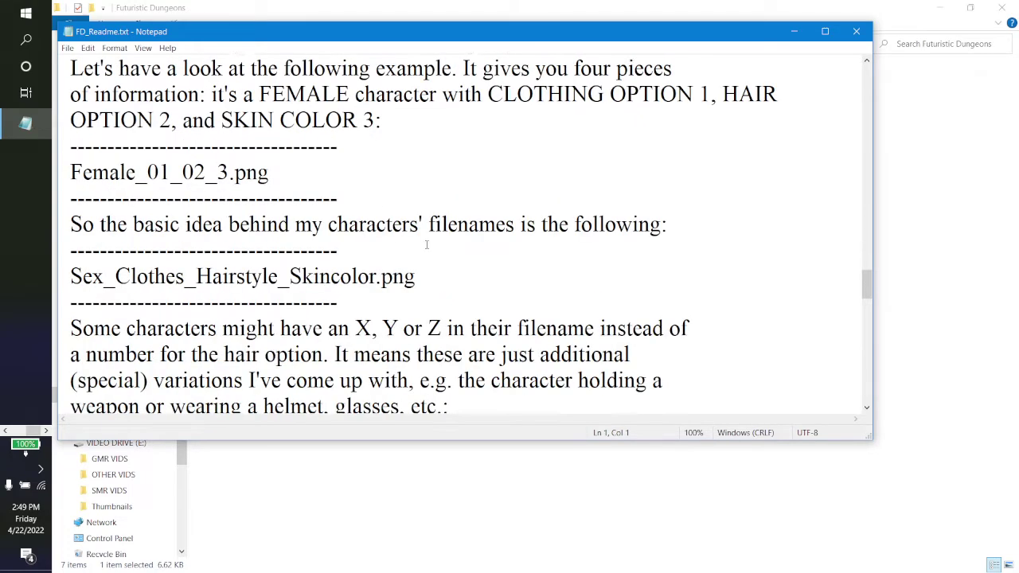
scroll(430, 246, down, 5)
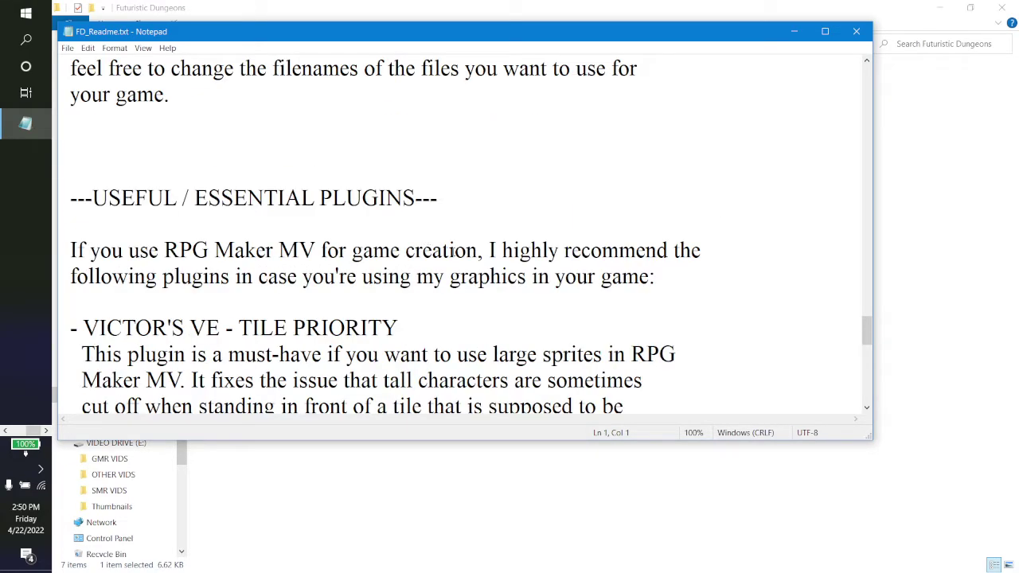
click(856, 31)
Browse the pack's Tilesets, Character_sets and Parallaxes folders and return to the Futuristic Dungeons folder.
double_click(290, 119)
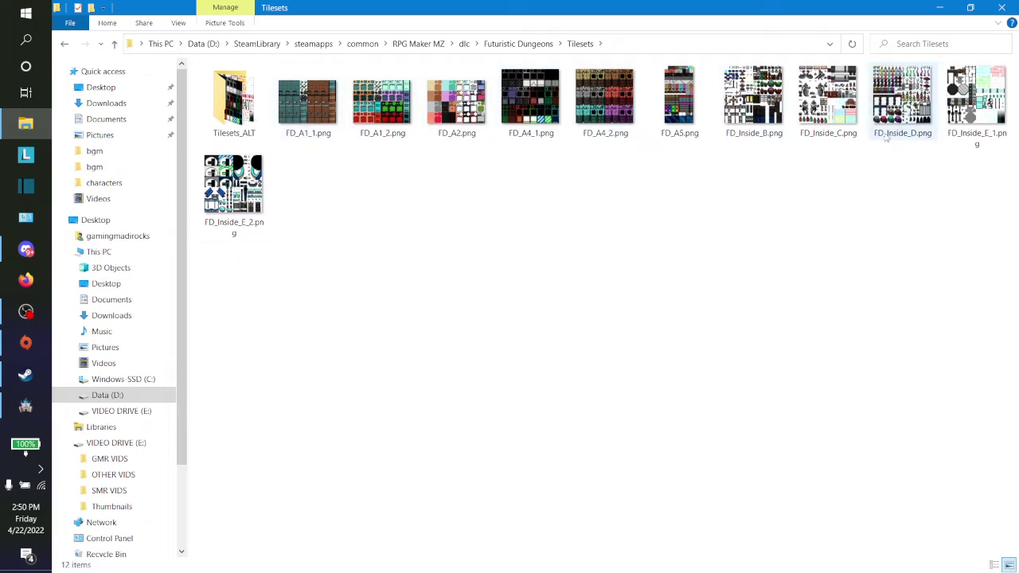
click(496, 47)
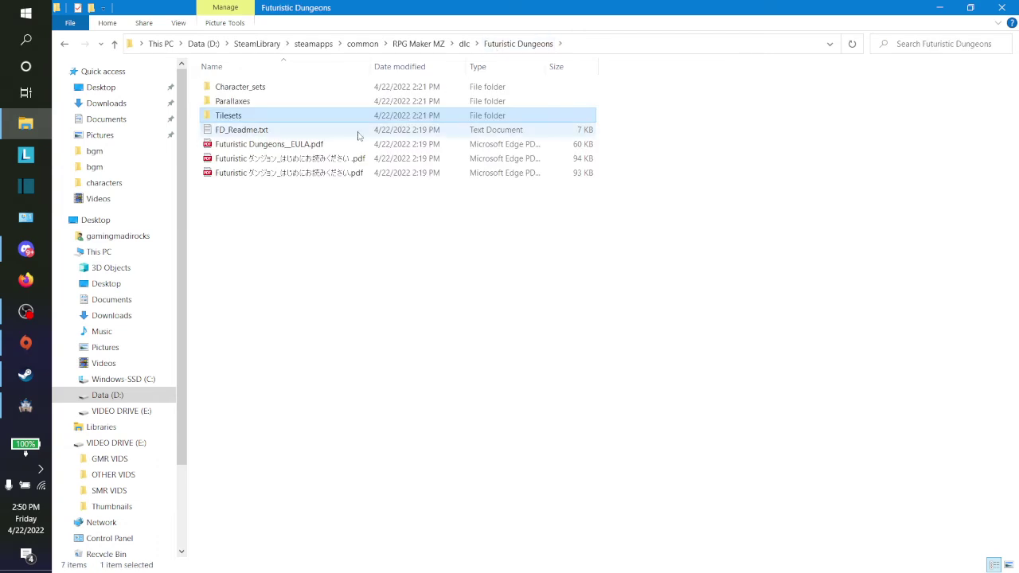
click(272, 87)
double_click(272, 87)
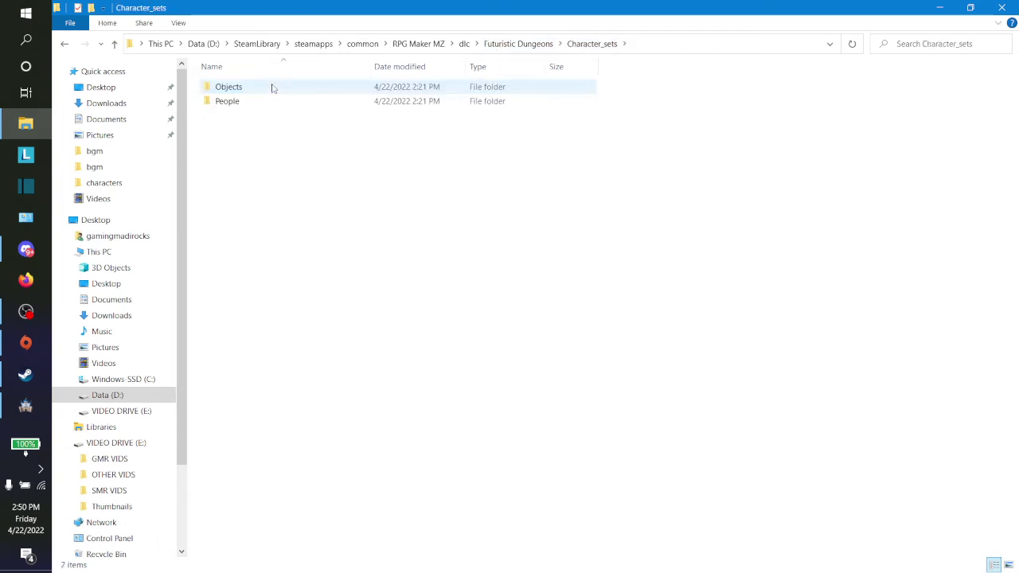
click(518, 44)
double_click(294, 102)
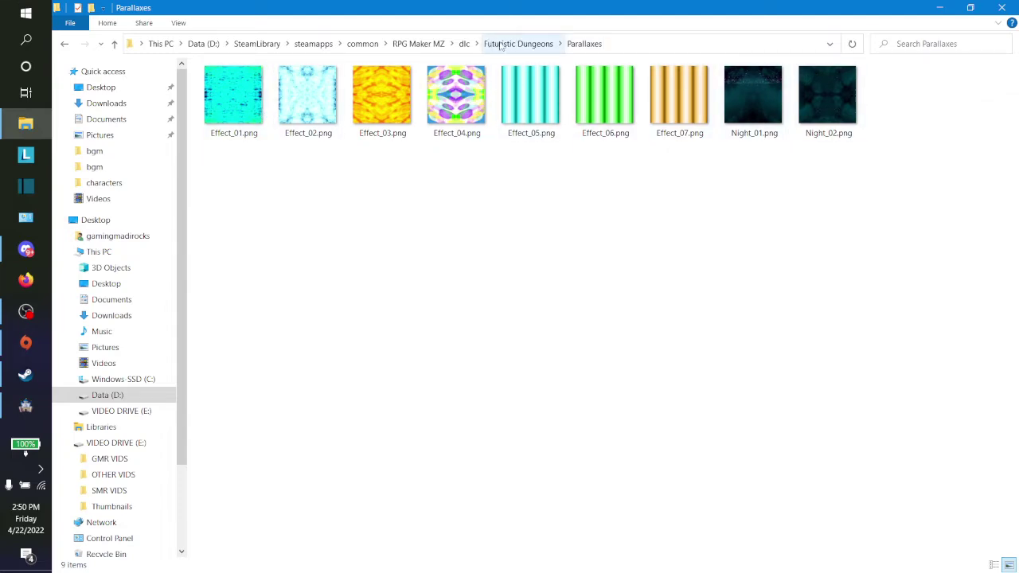
click(502, 43)
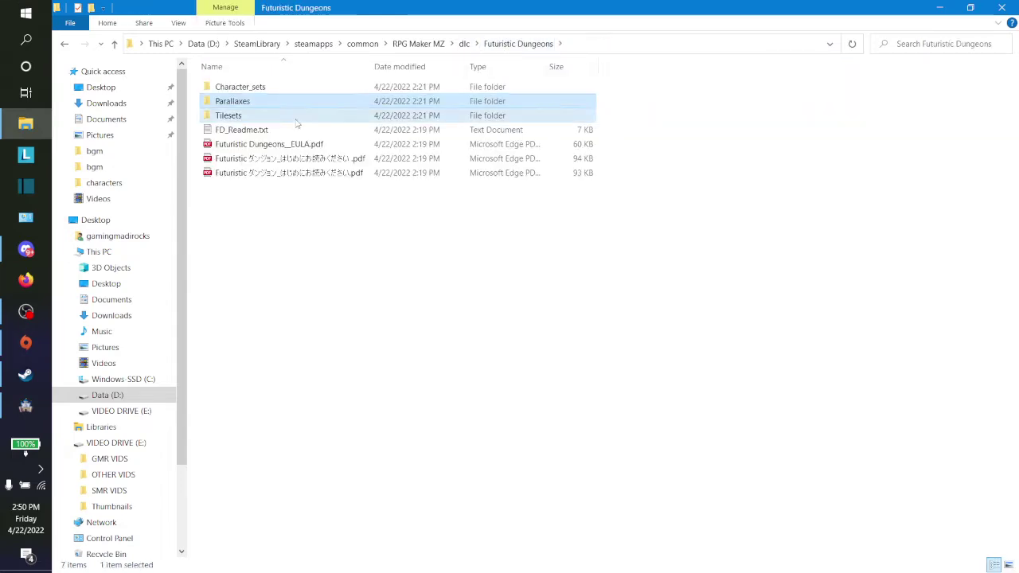
Open the Tilesets_ALT folder inside Tilesets and view its images from FD_A1_1_ALT.png to FD_Inside_E_2_ALT.png in Photos.
double_click(299, 111)
double_click(241, 135)
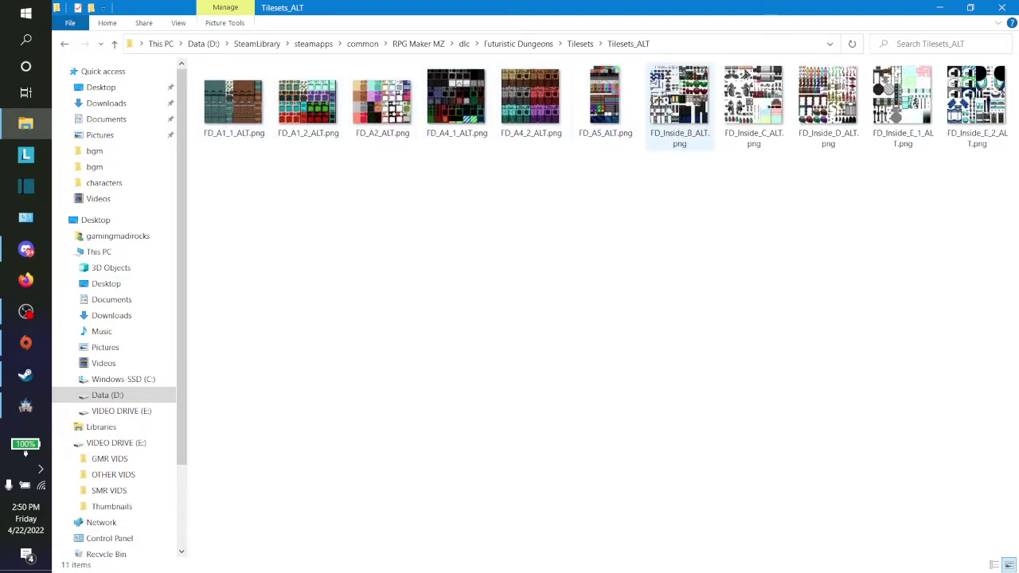
double_click(233, 102)
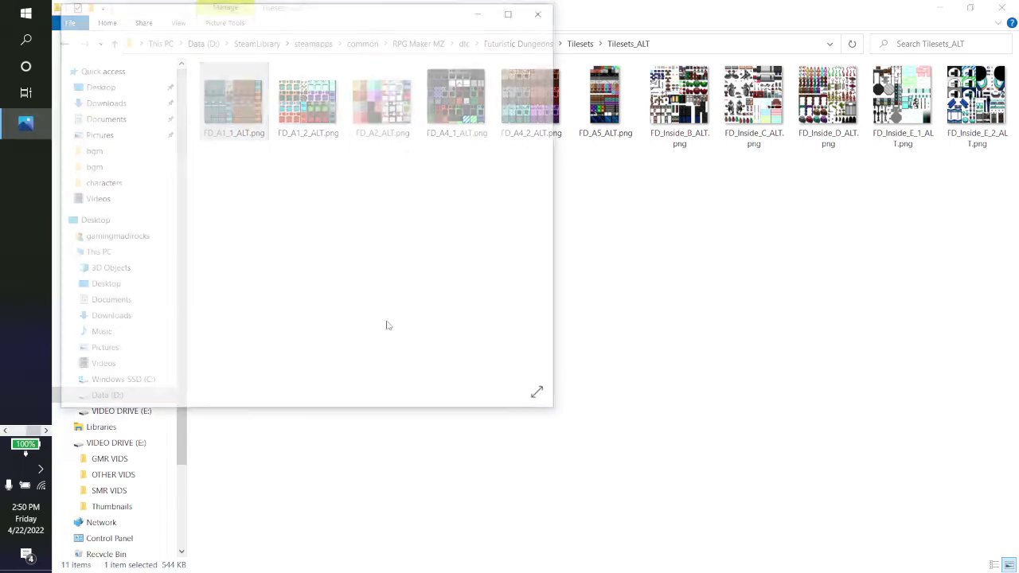
key(Right)
key(Right)
key(Right)
key(Right)
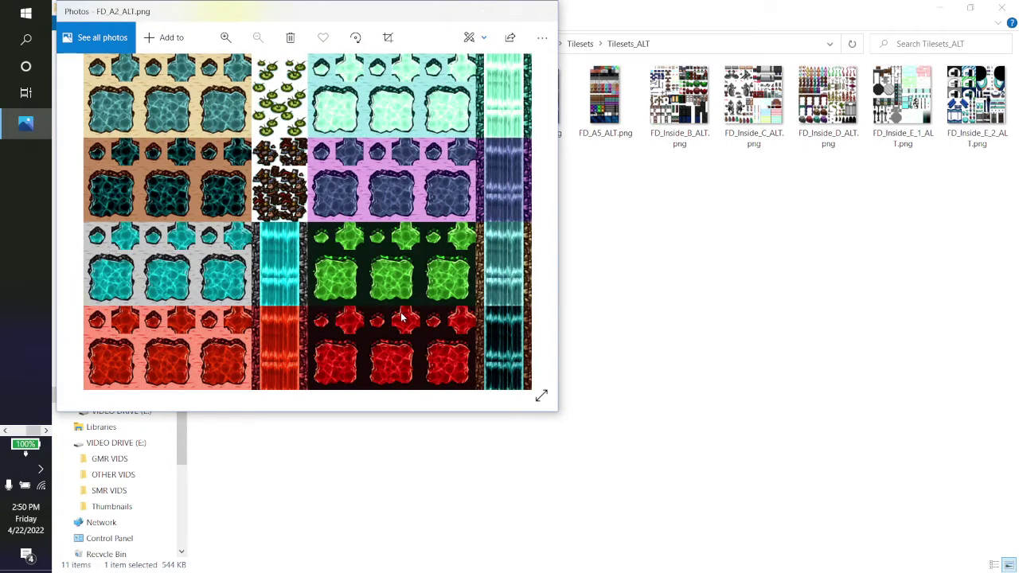
key(Right)
key(Right)
key(Right)
key(Right)
key(Right)
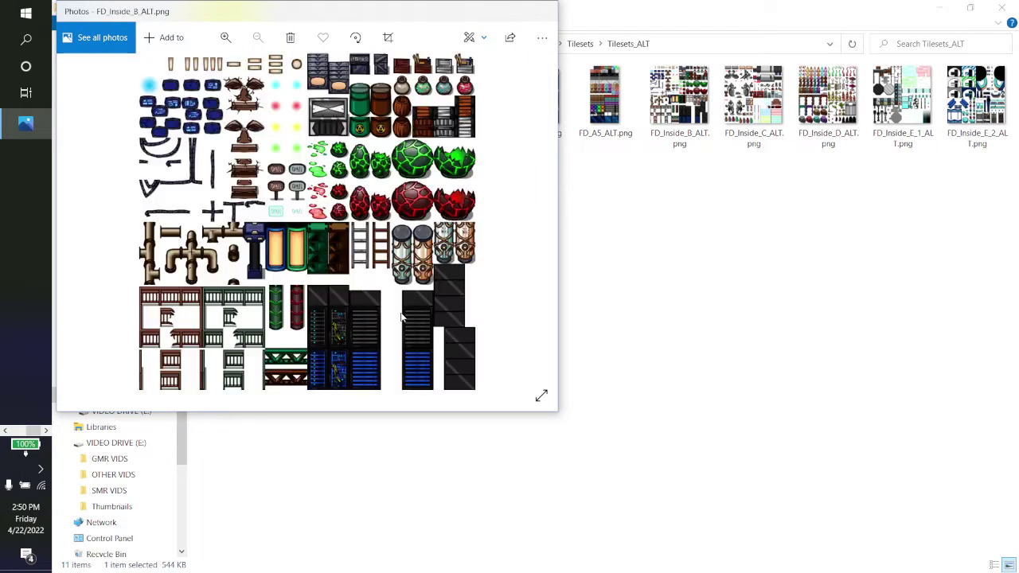
key(Right)
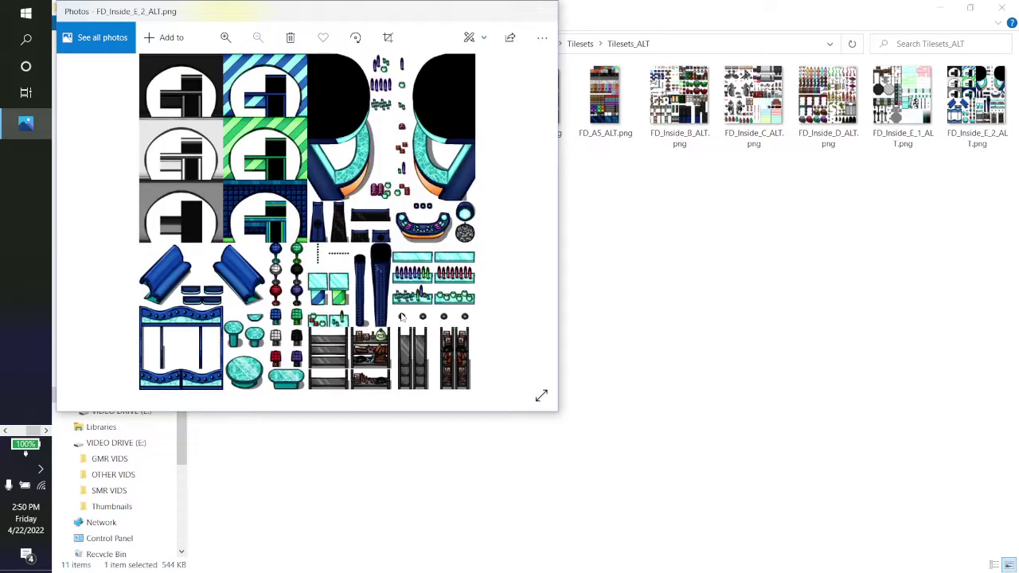
click(540, 11)
Go back to the Tilesets folder and view all its tileset images in Photos, starting from FD_A1_1.png and cycling back to it.
click(581, 43)
click(341, 113)
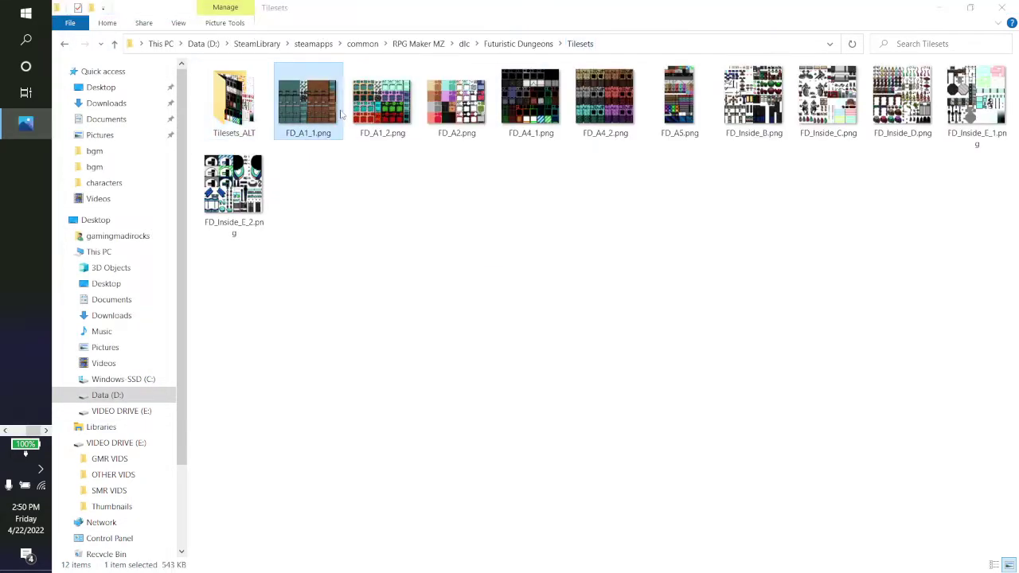
double_click(340, 115)
key(Right)
key(Right)
key(Right)
key(Right)
key(Right)
key(Right)
key(Right)
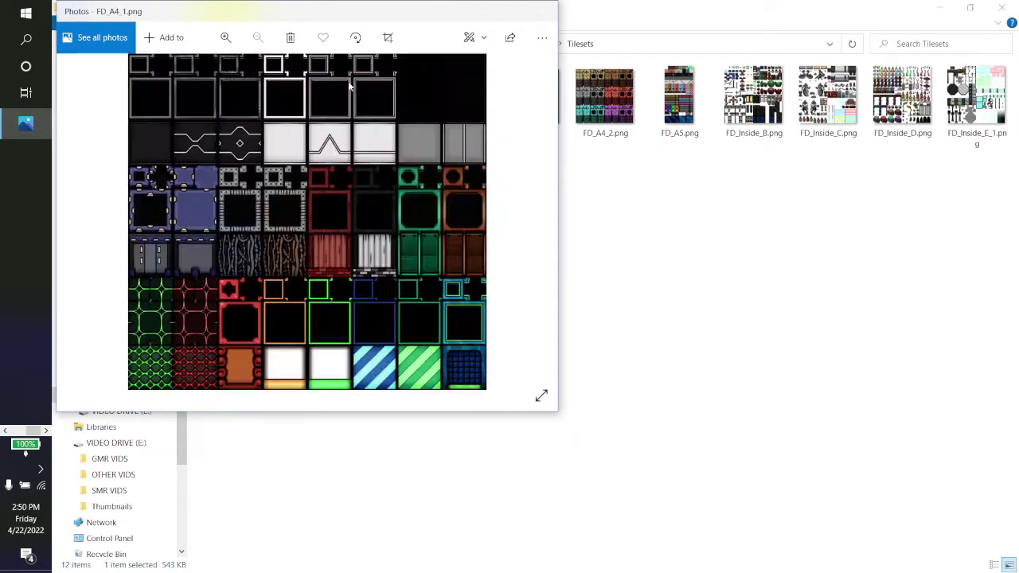
key(Right)
key(Right)
key(Right)
key(Right)
key(Right)
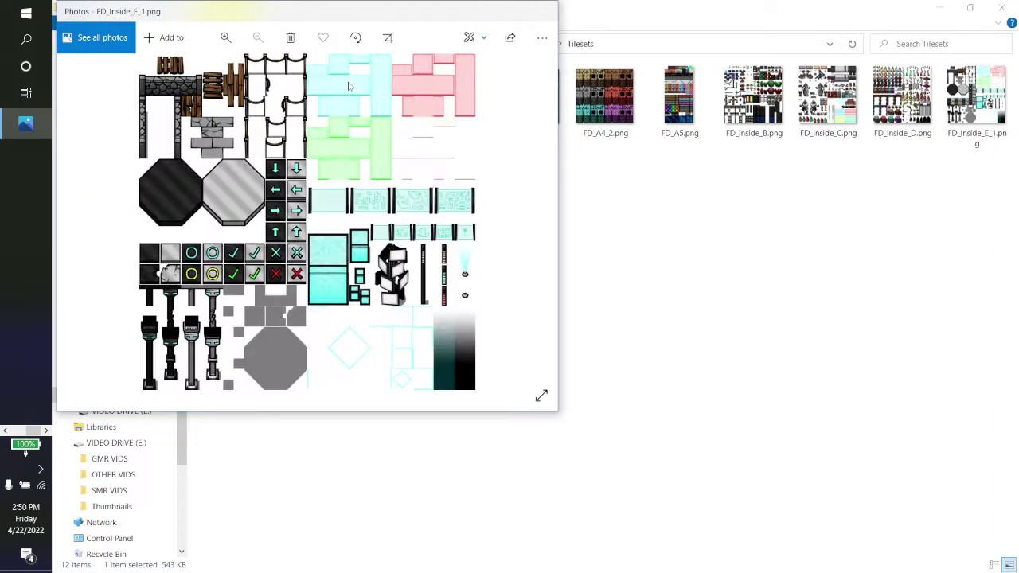
key(Right)
key(Right)
key(Right)
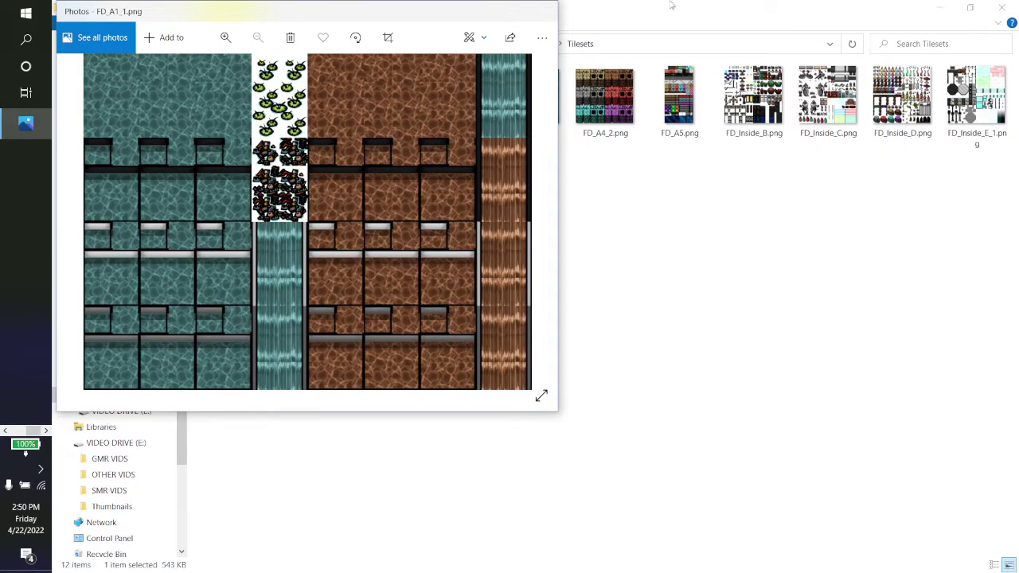
Compare FD_A1_1.png with FD_A1_1_ALT.png in side-by-side Photos windows and close both images.
drag(350, 11, 804, 77)
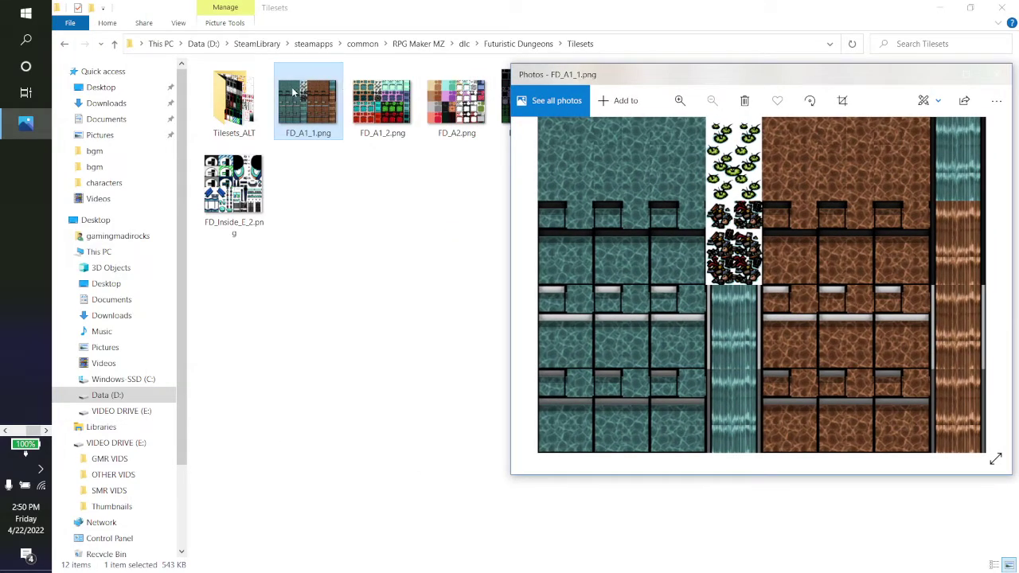
double_click(233, 99)
click(228, 99)
double_click(229, 98)
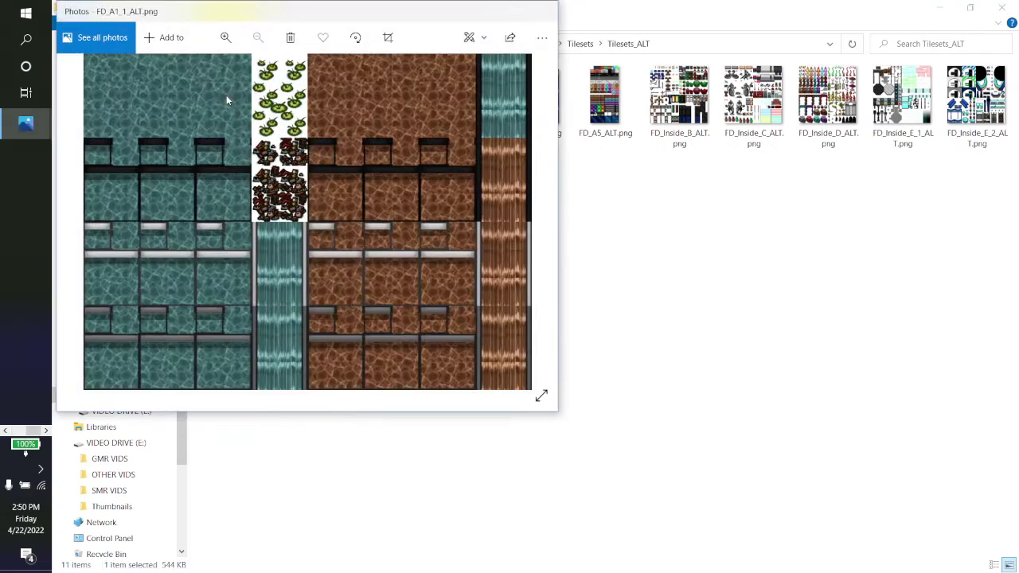
mouse_move(33, 132)
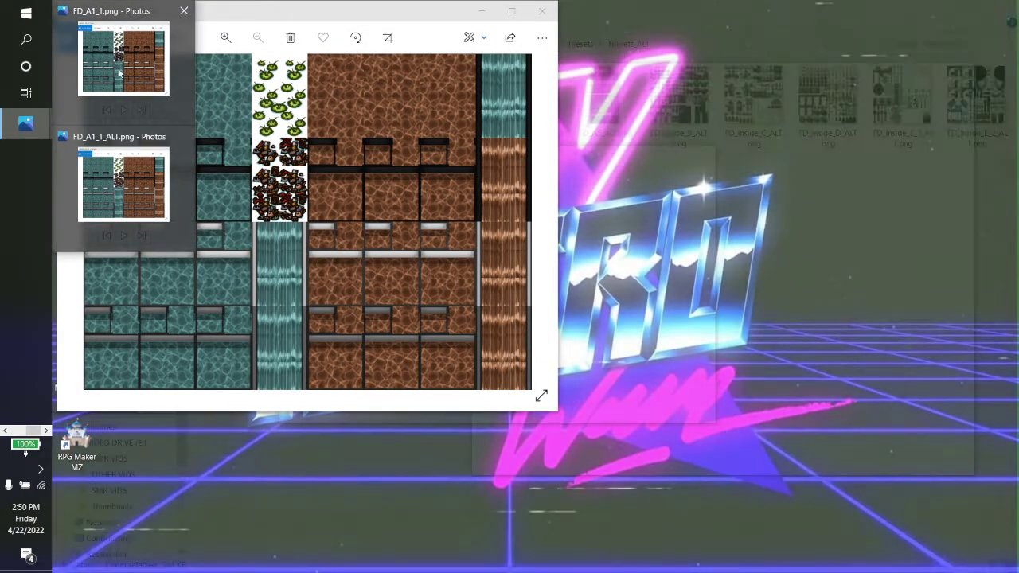
click(120, 74)
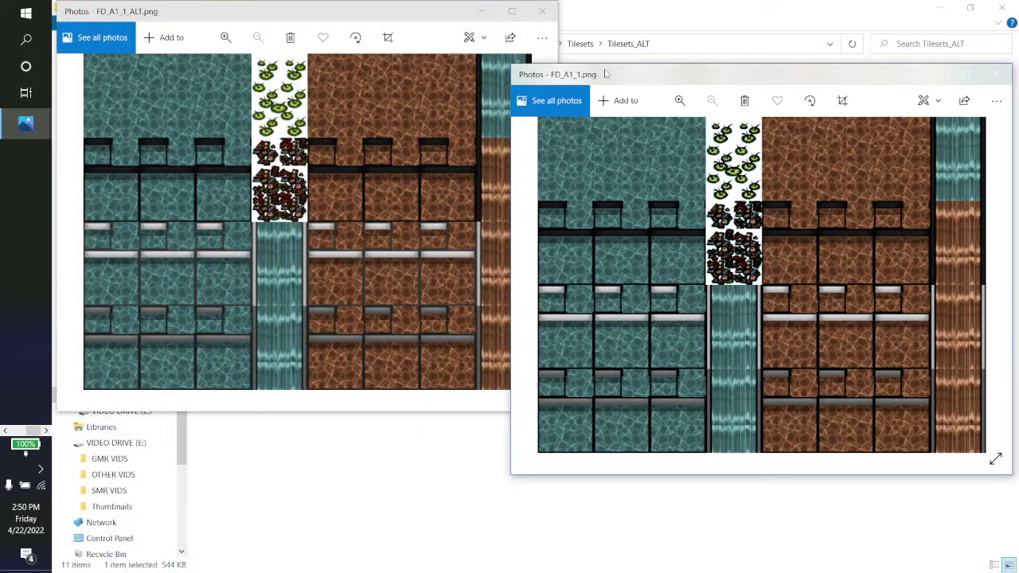
click(371, 18)
drag(358, 9, 367, 70)
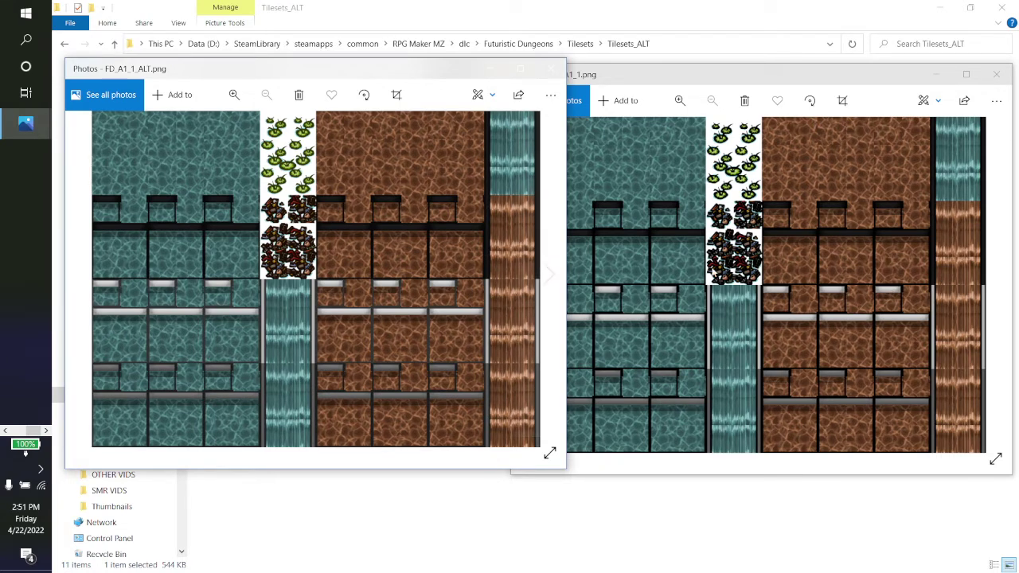
click(551, 69)
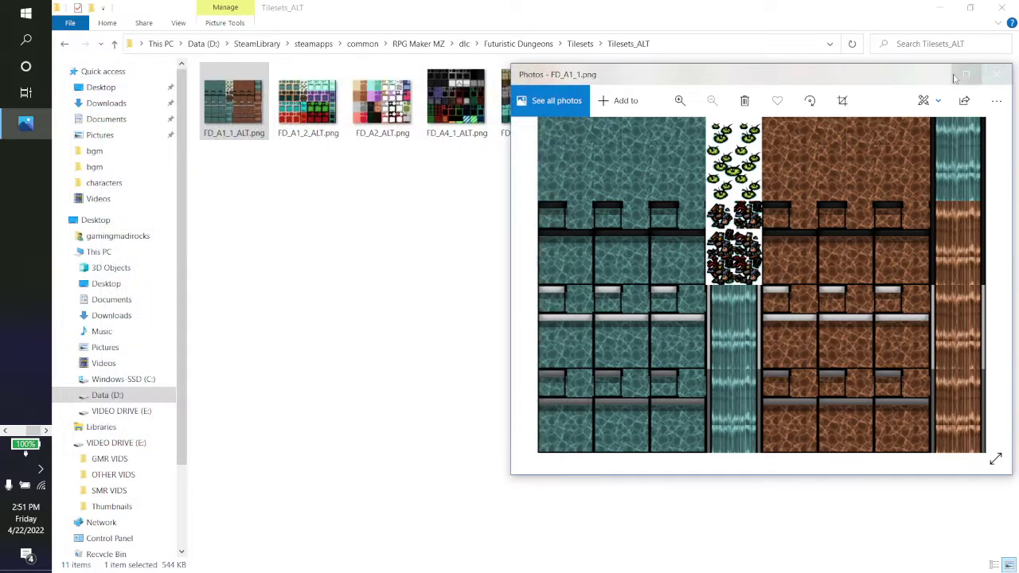
click(1008, 75)
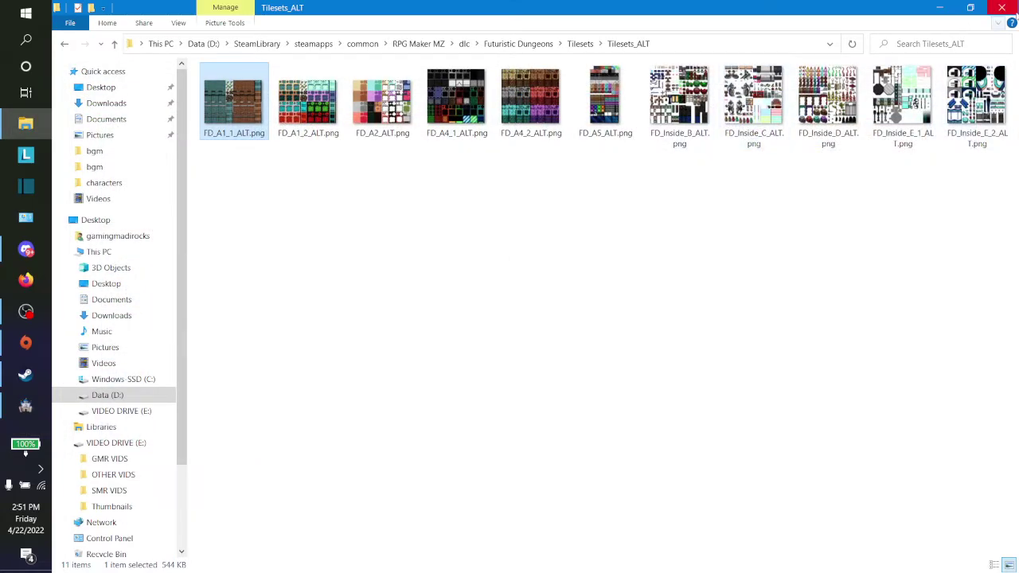
Open Futuristic Dungeons__EULA.pdf from the Futuristic Dungeons folder and read through its usage instructions and license terms to the end.
click(526, 44)
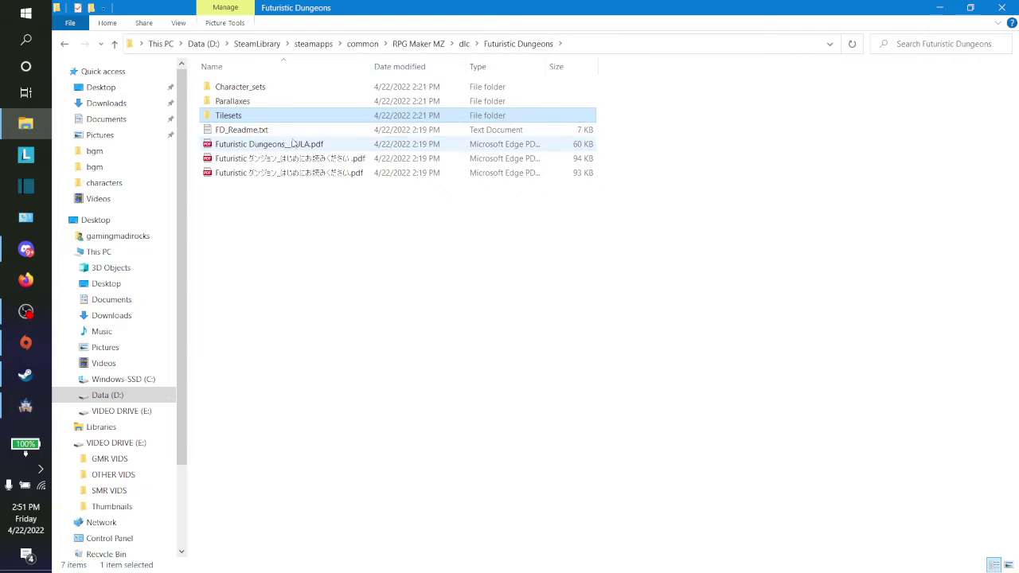
double_click(293, 144)
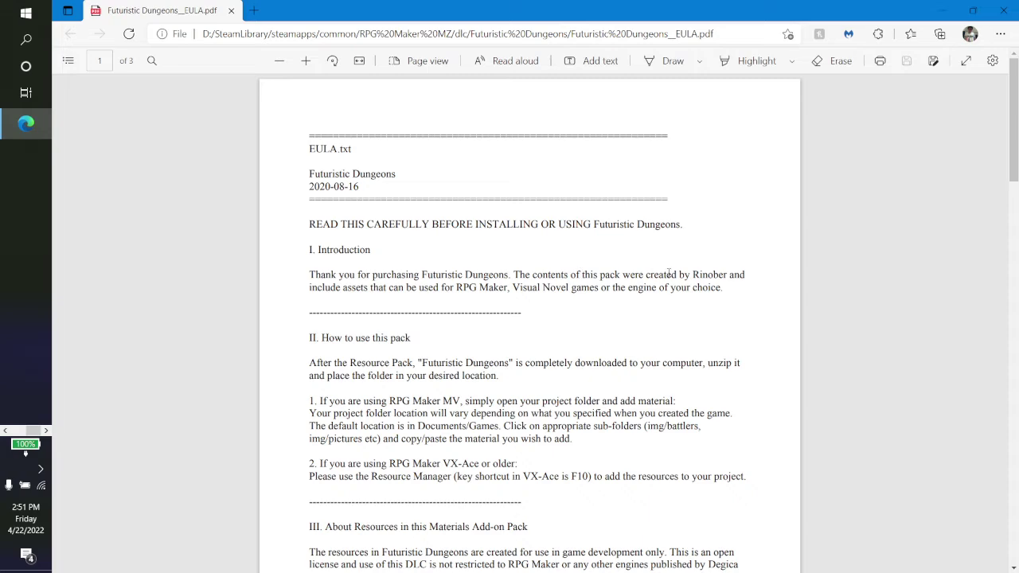
scroll(669, 275, down, 3)
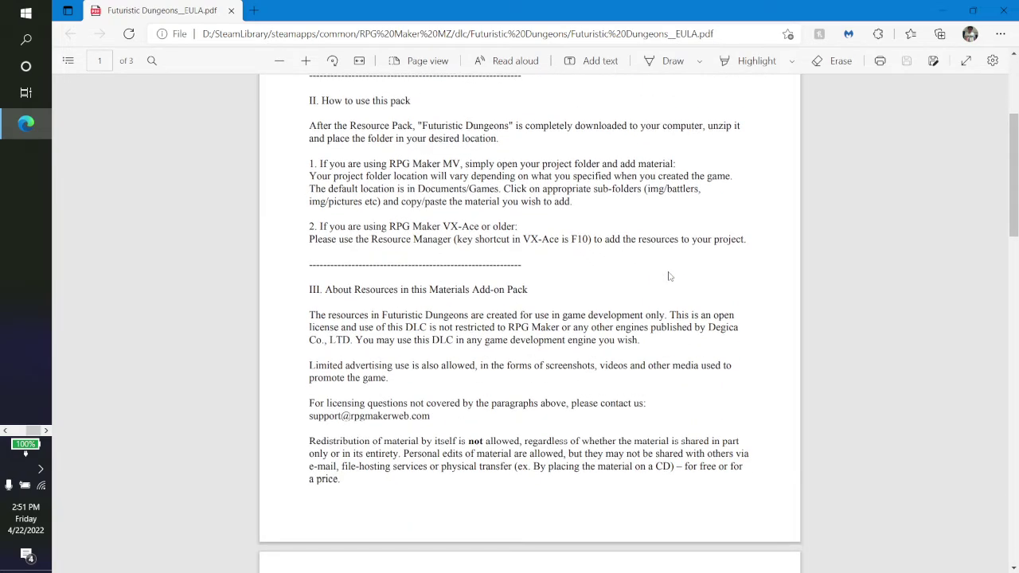
scroll(669, 275, down, 1)
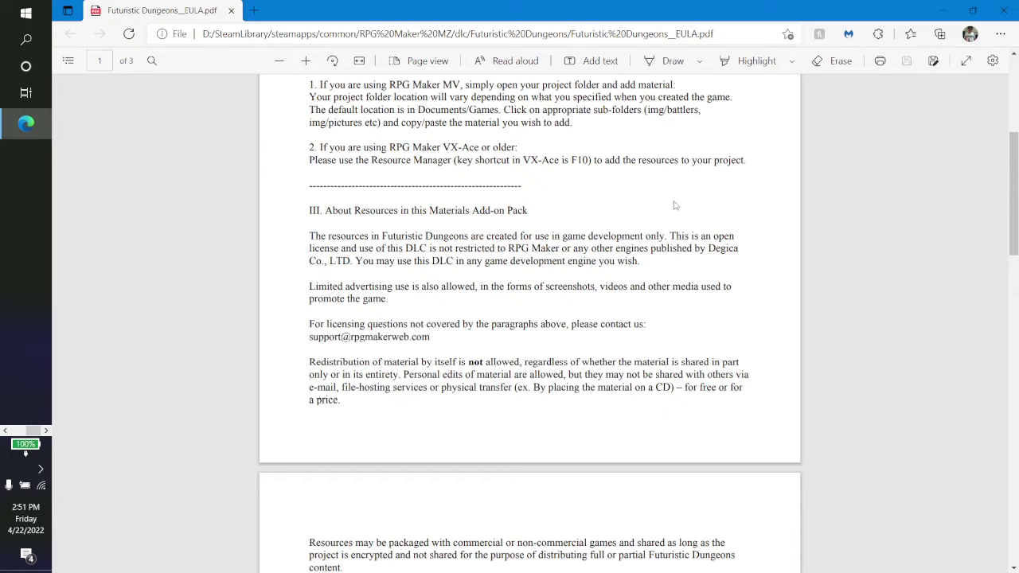
scroll(700, 239, down, 2)
scroll(513, 310, down, 2)
scroll(514, 311, down, 2)
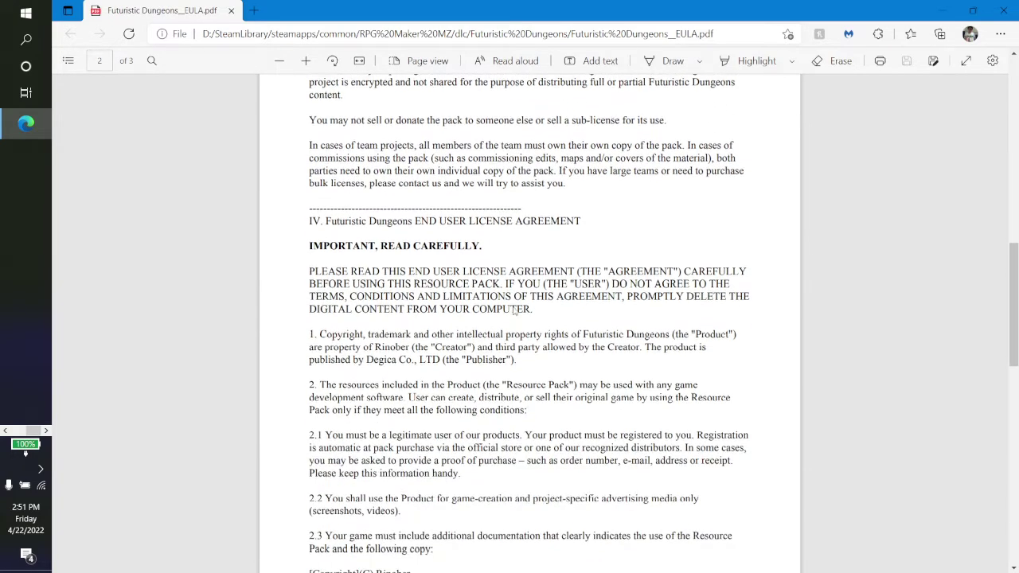
scroll(513, 311, down, 5)
scroll(513, 311, down, 4)
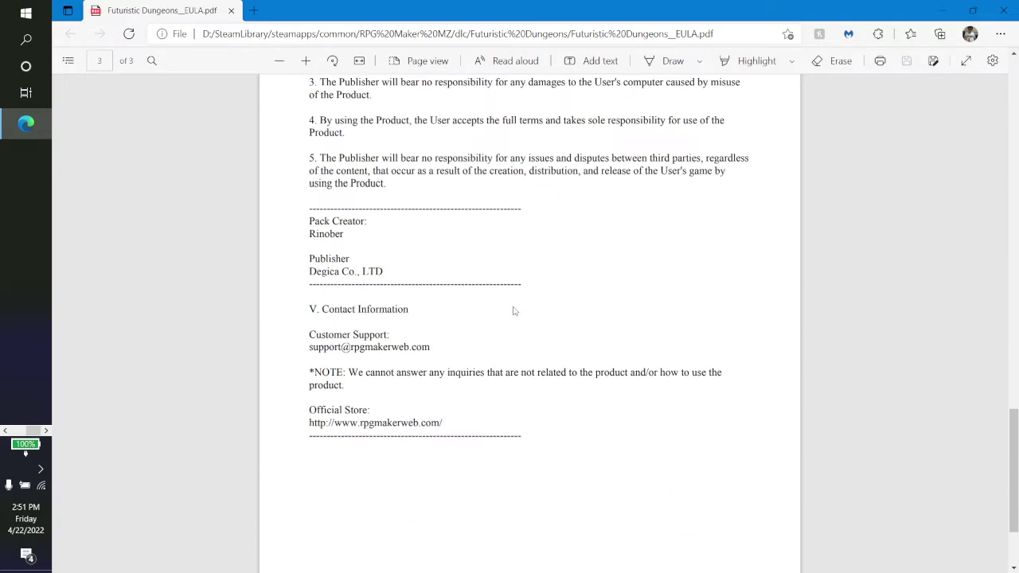
Go back through the EULA and reread the license agreement's numbered conditions, including the copyright credit in 2.3.
scroll(513, 311, up, 3)
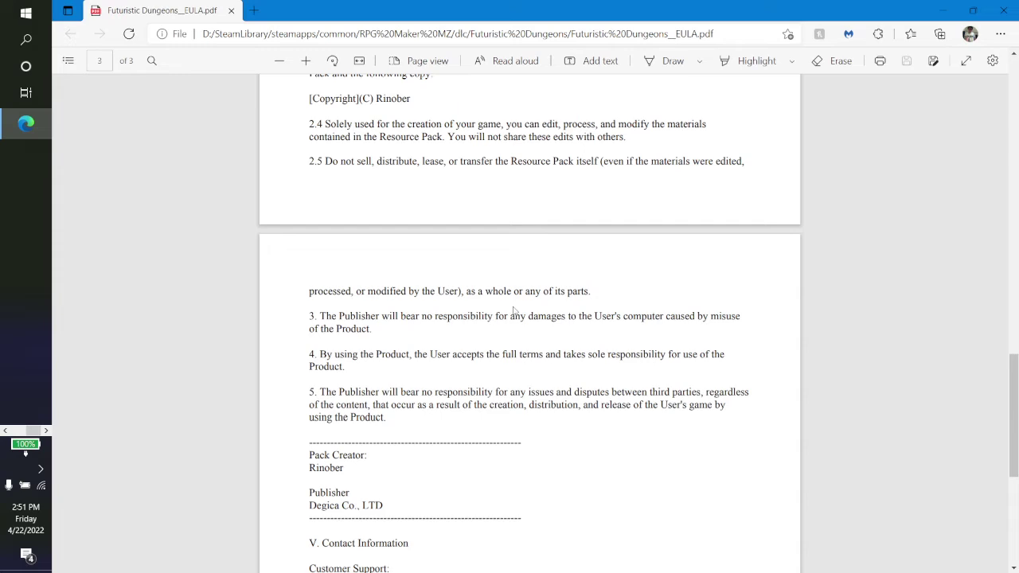
scroll(513, 311, up, 3)
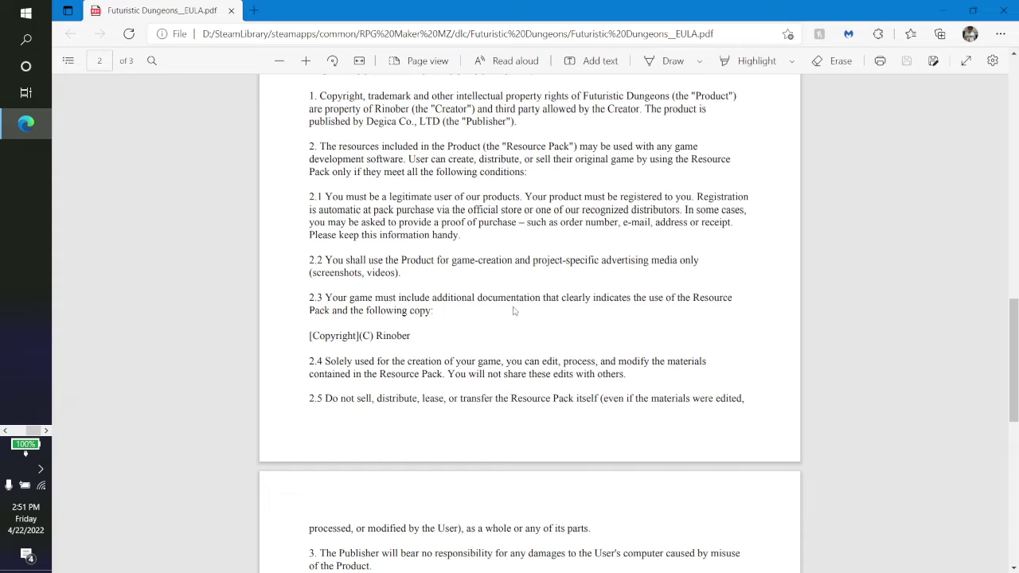
scroll(513, 311, up, 2)
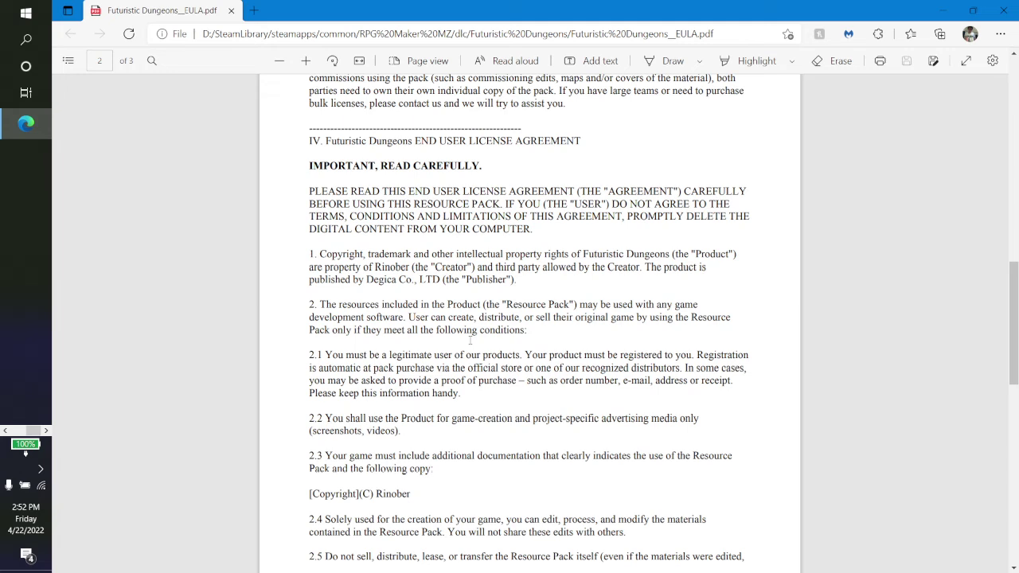
Switch to RPG Maker MZ with its Resource Manager open, and from there to OBS Studio.
click(20, 412)
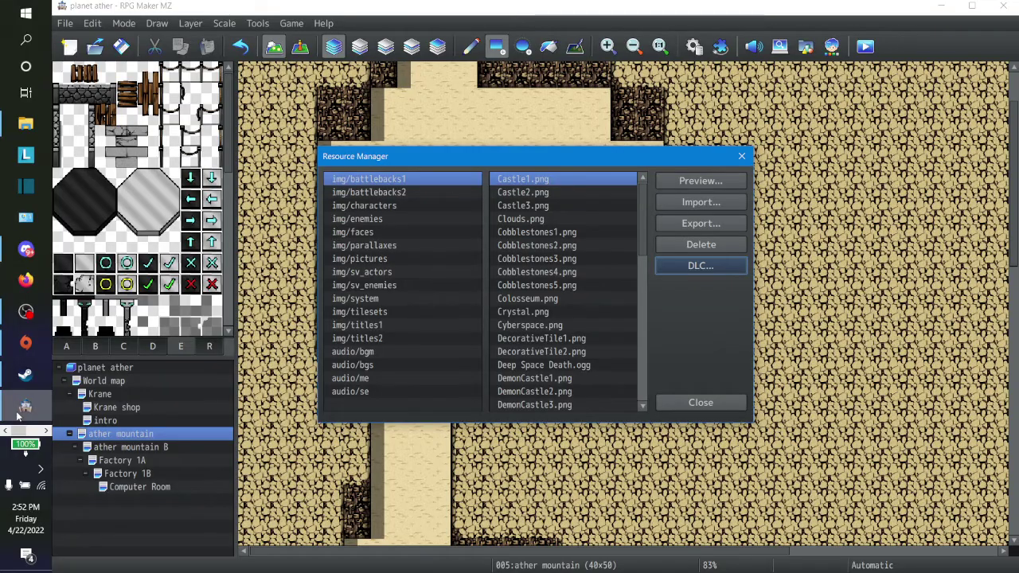
click(25, 374)
click(27, 313)
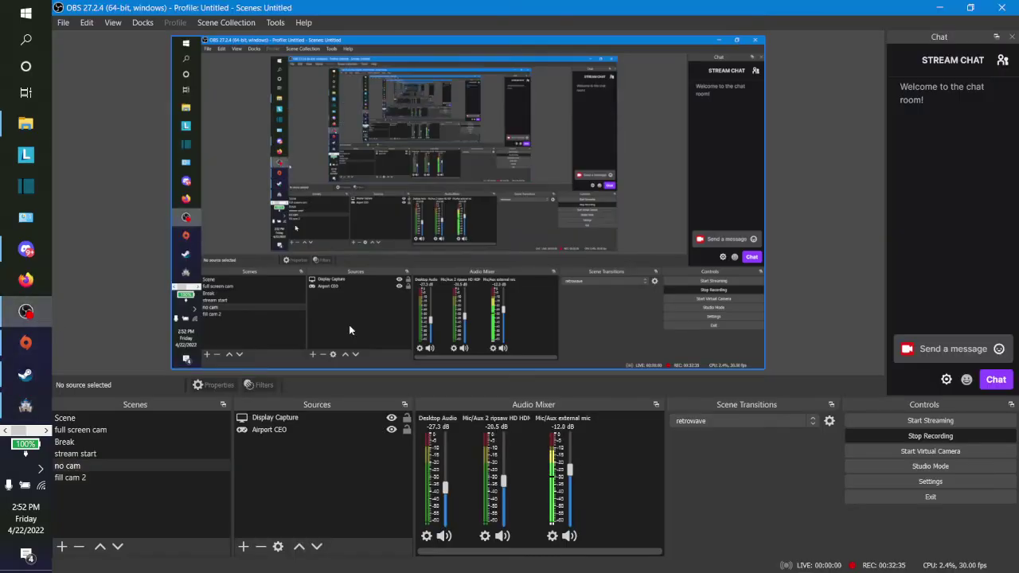